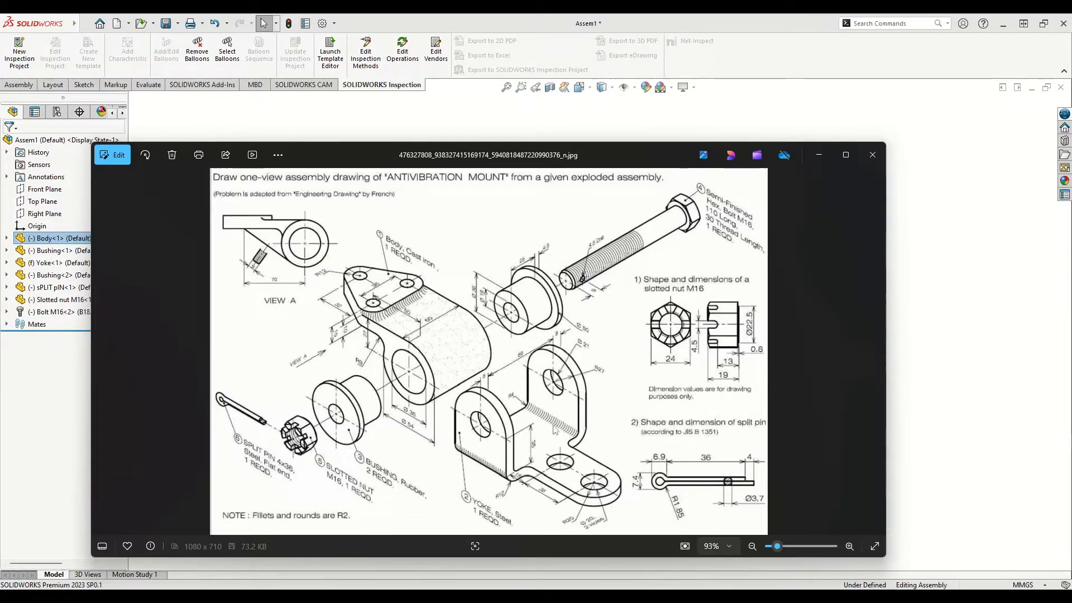
Step: Move the reference drawing aside, create a new part document and set its scene to Plain White
left_click_drag(660, 153, 0, 139)
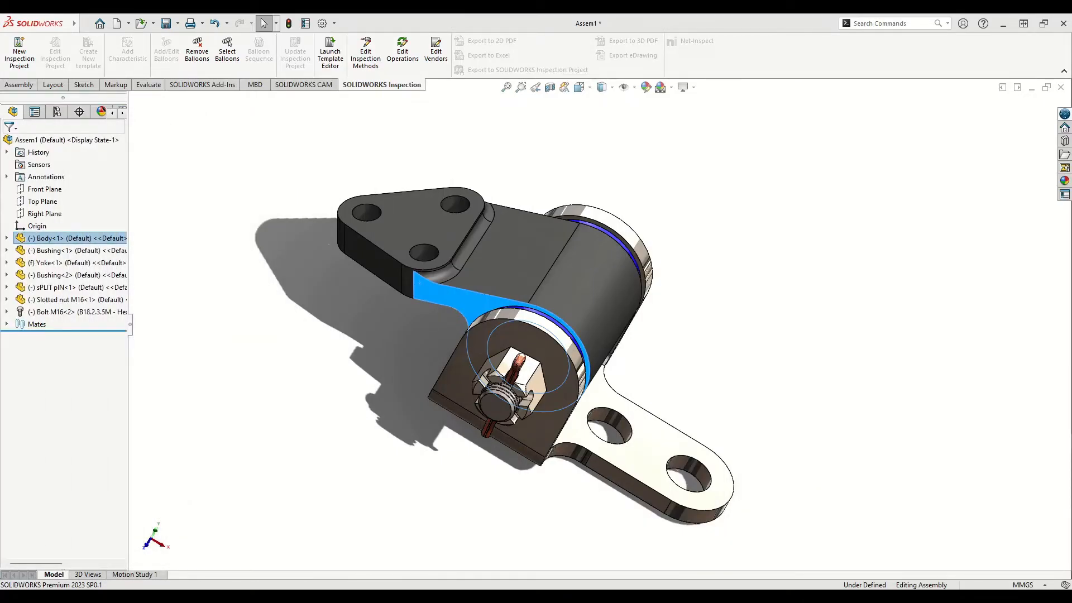
left_click(117, 24)
left_click(440, 446)
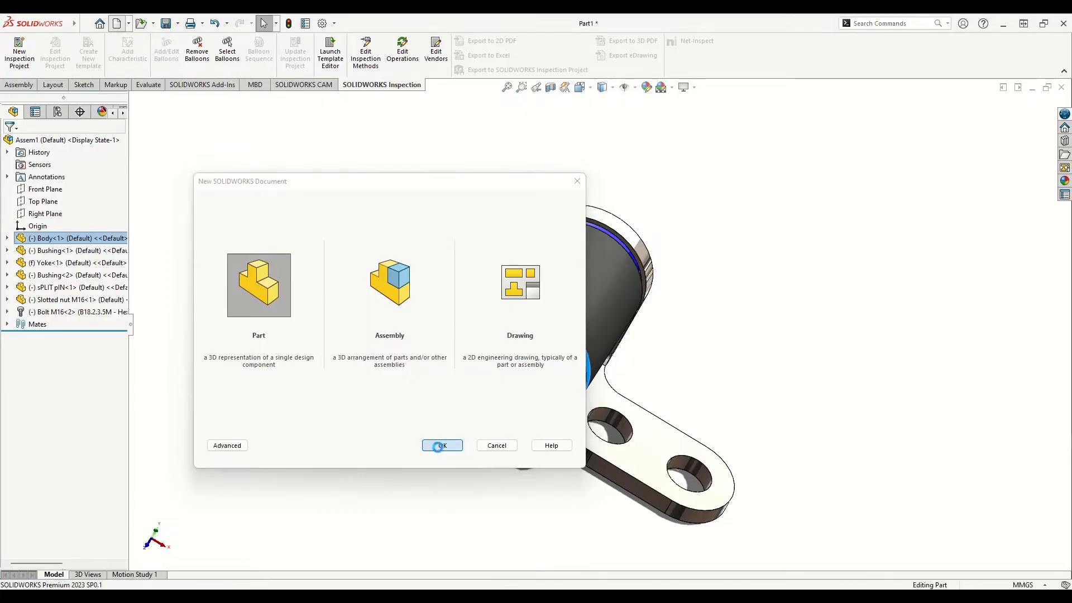
left_click(663, 100)
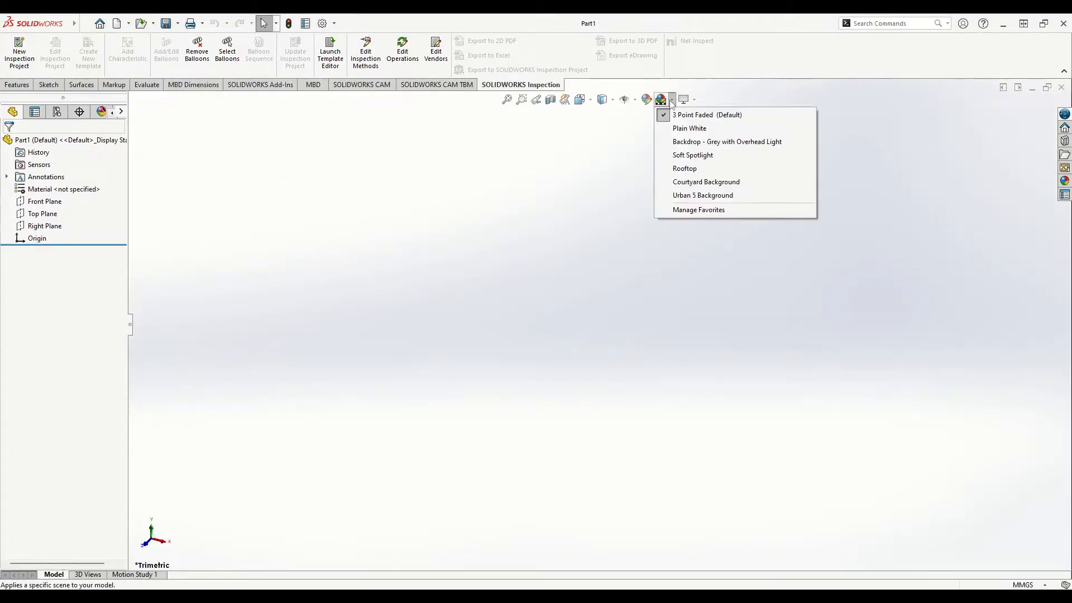
left_click(679, 125)
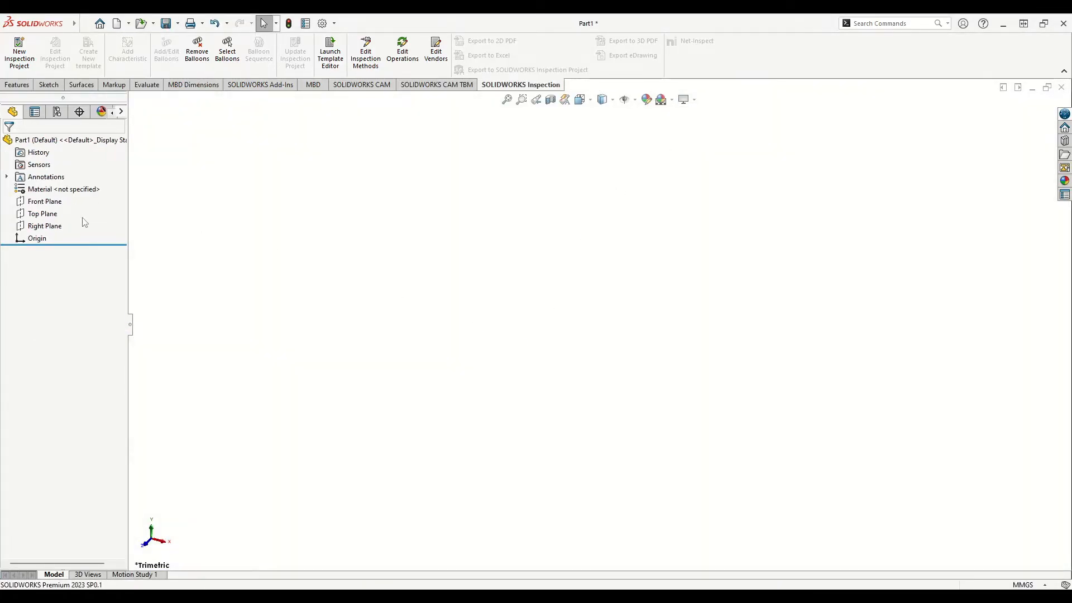
Step: Start a sketch on the Top Plane and draw a center rectangle about 108 mm high centred on the origin
left_click(58, 212)
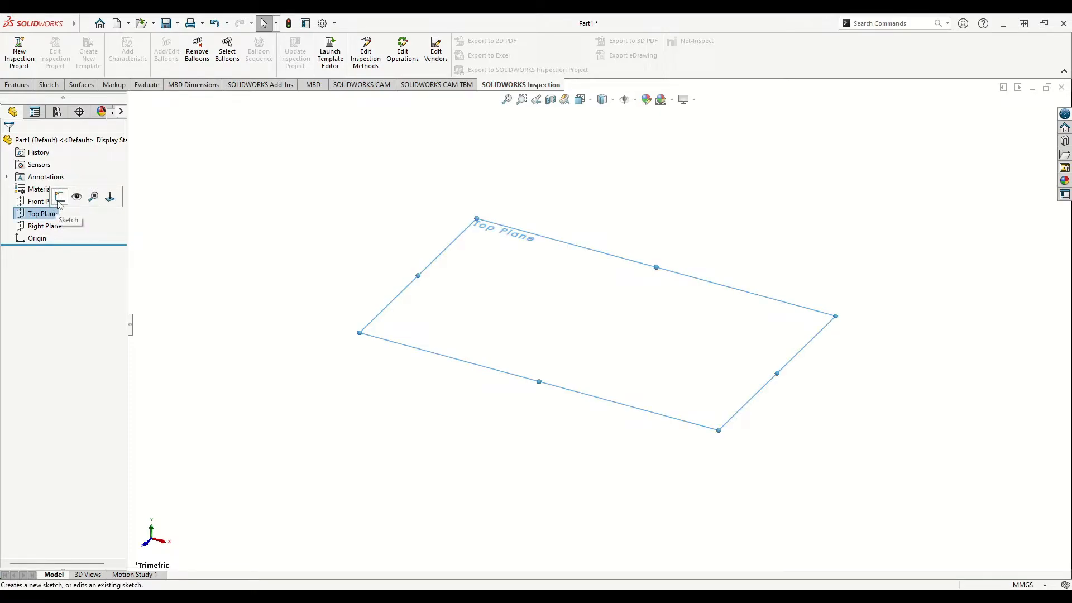
left_click(59, 199)
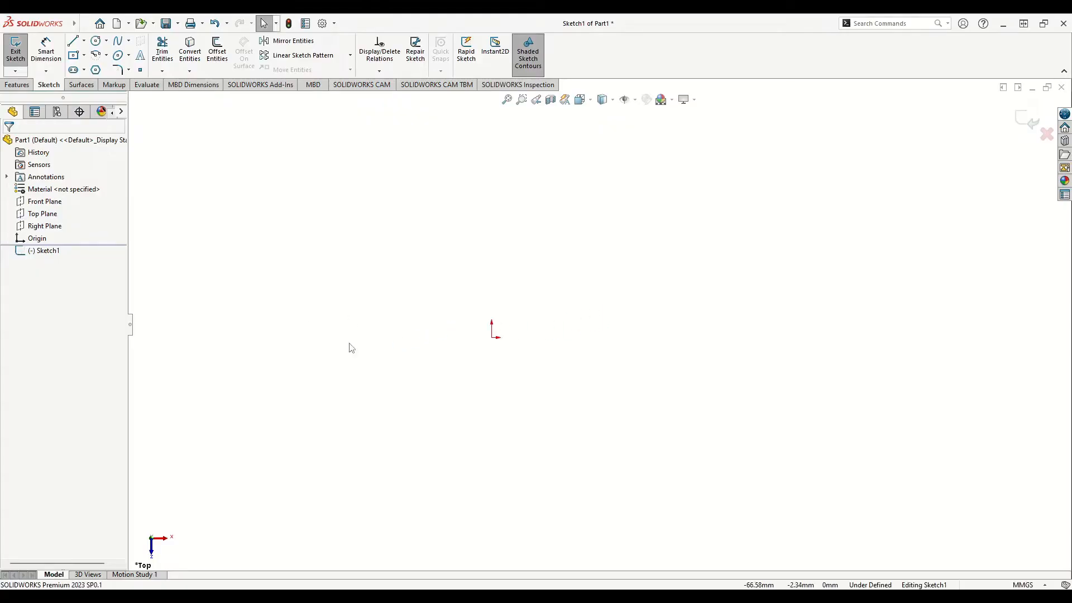
left_click(74, 55)
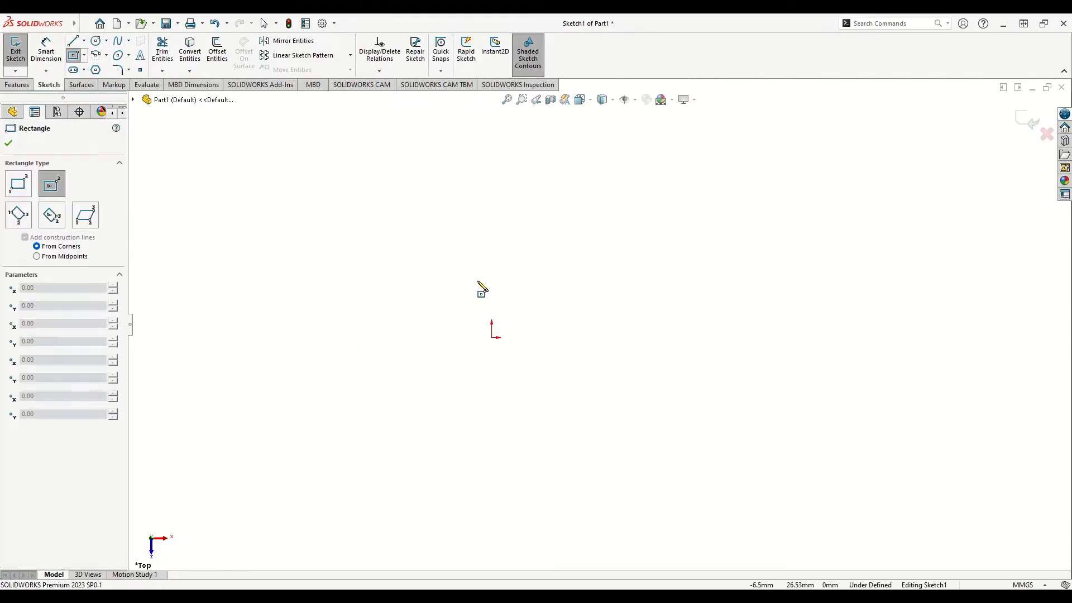
left_click(83, 56)
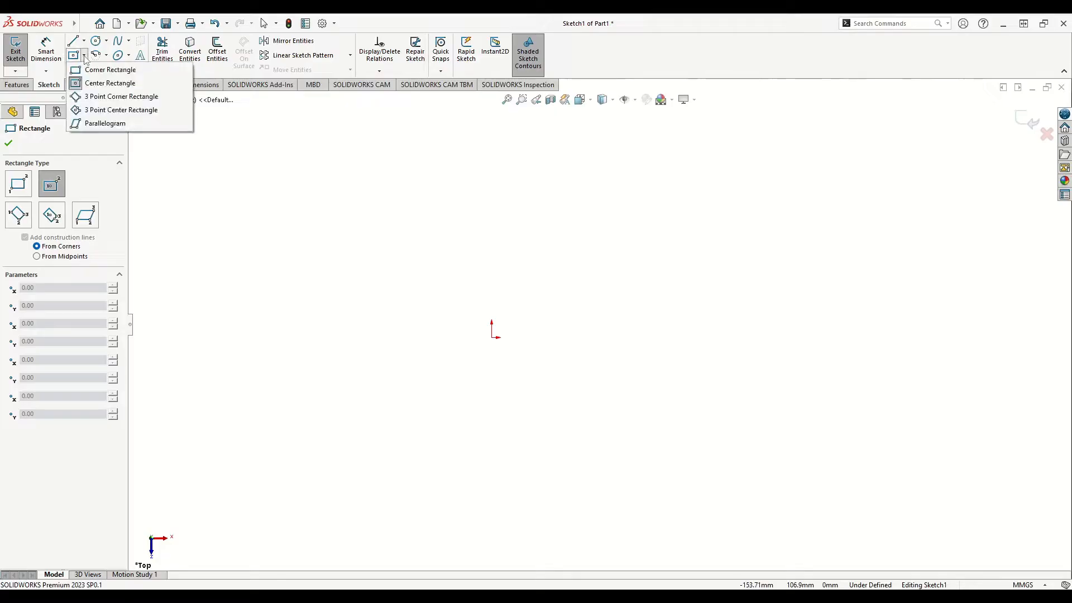
left_click(108, 83)
left_click(492, 338)
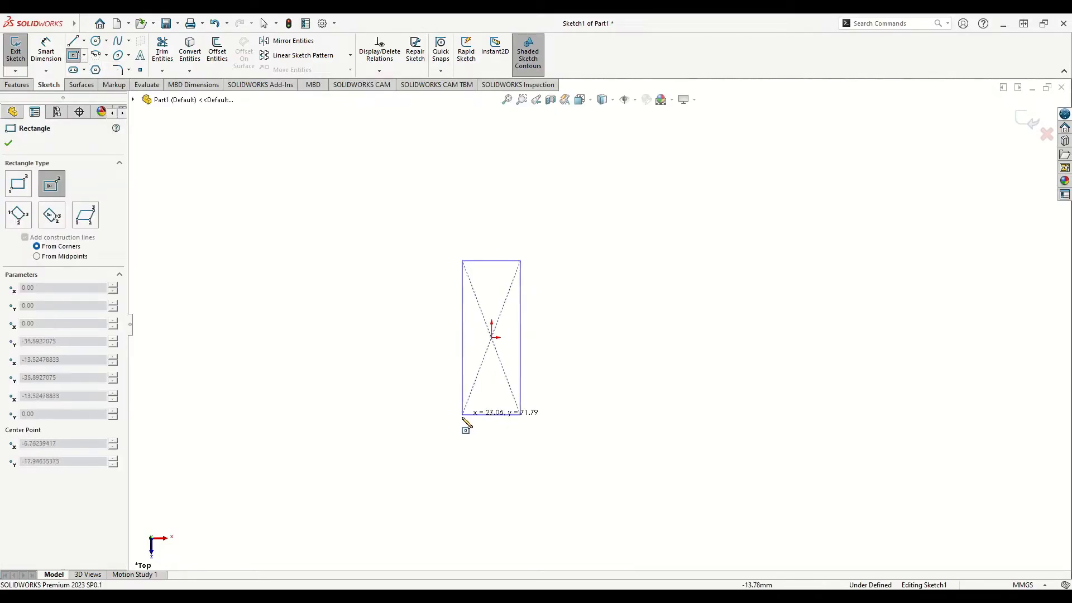
left_click(351, 453)
right_click(282, 290)
left_click(302, 338)
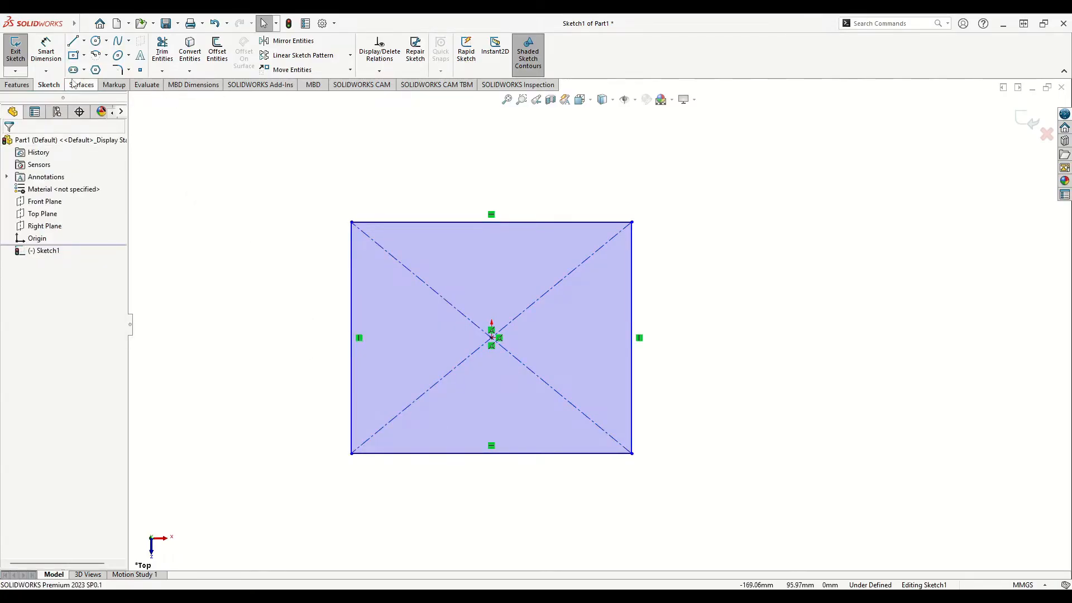
Step: Dimension the rectangle to 69 mm high and 54 mm wide
left_click(46, 51)
left_click(352, 323)
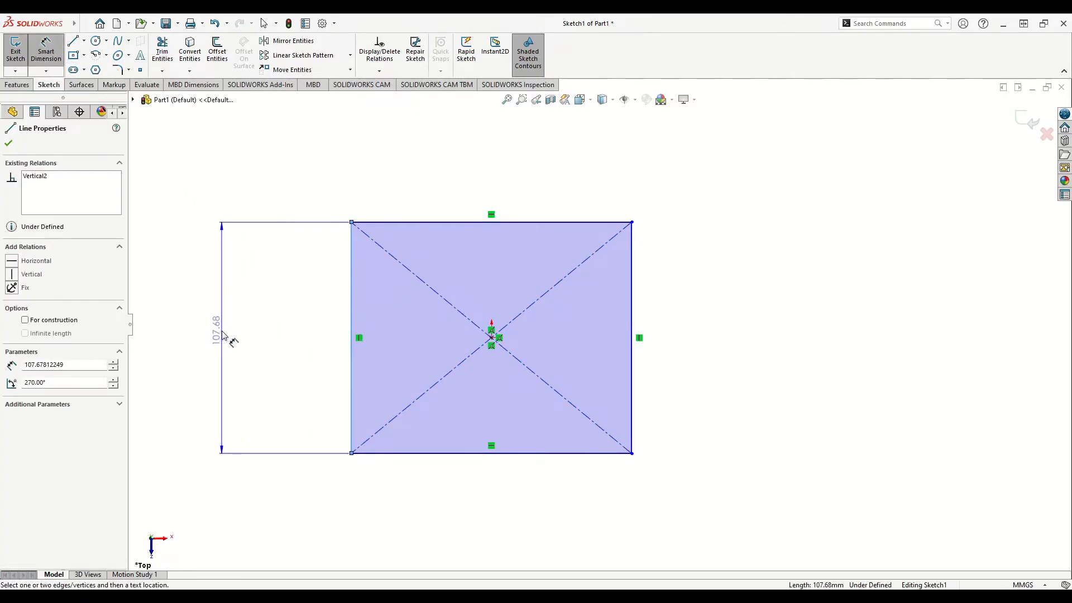
left_click(230, 345)
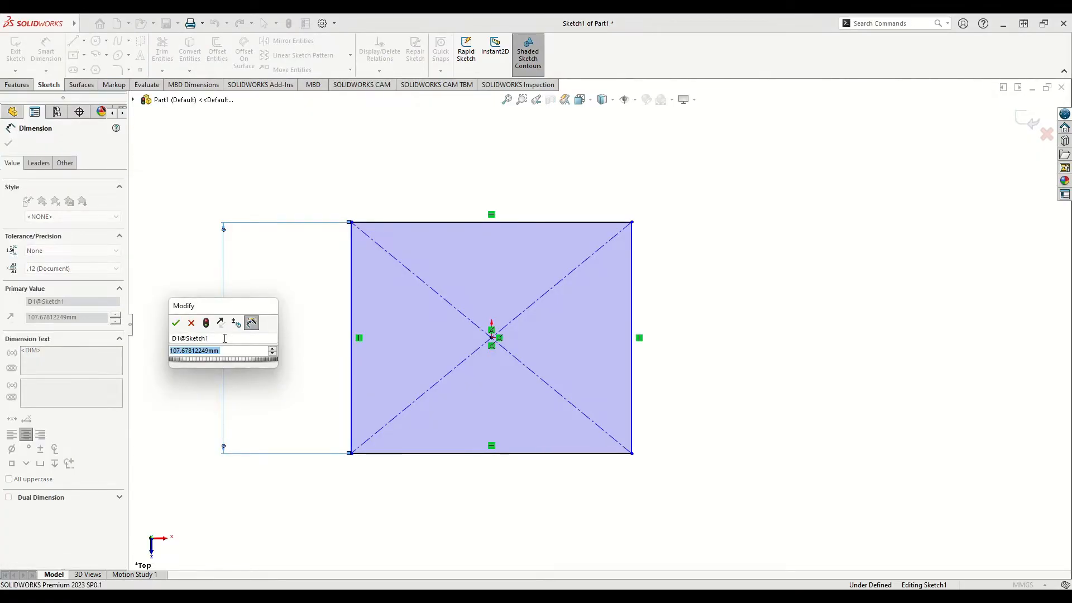
type("69")
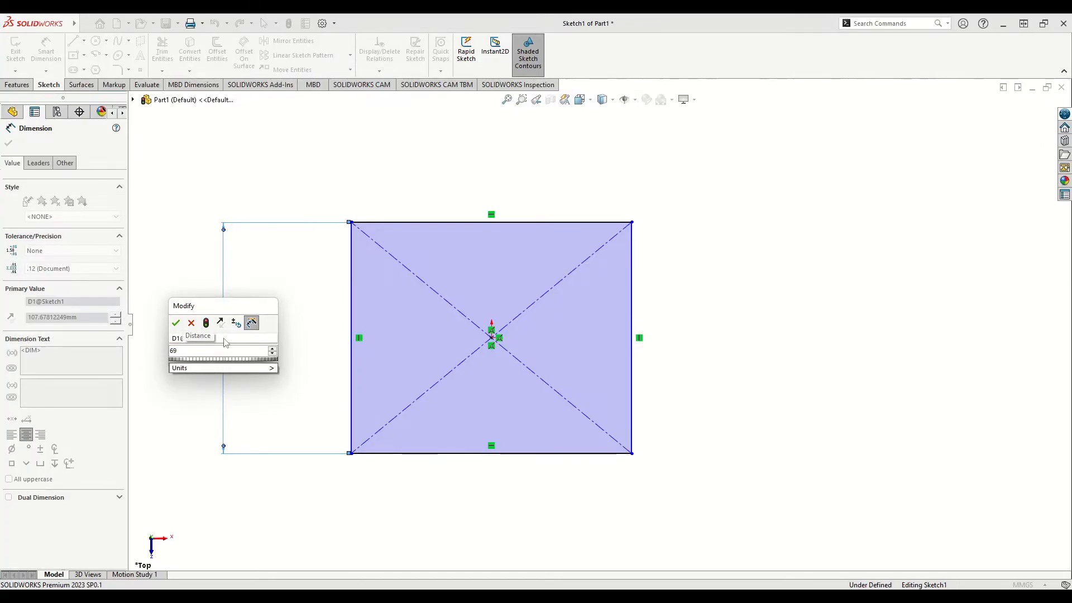
key("Return")
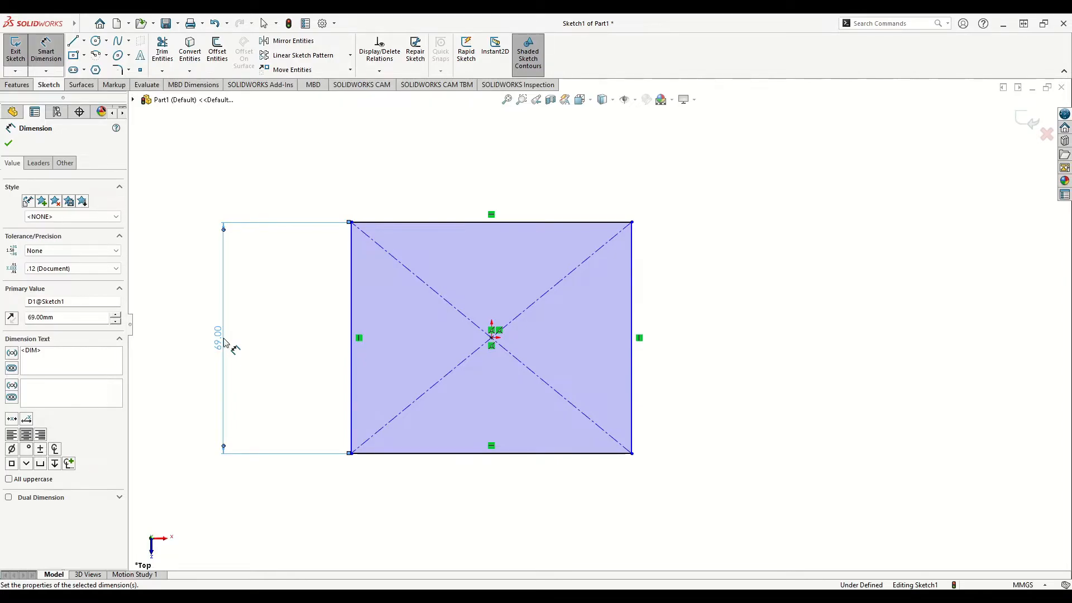
left_click(454, 223)
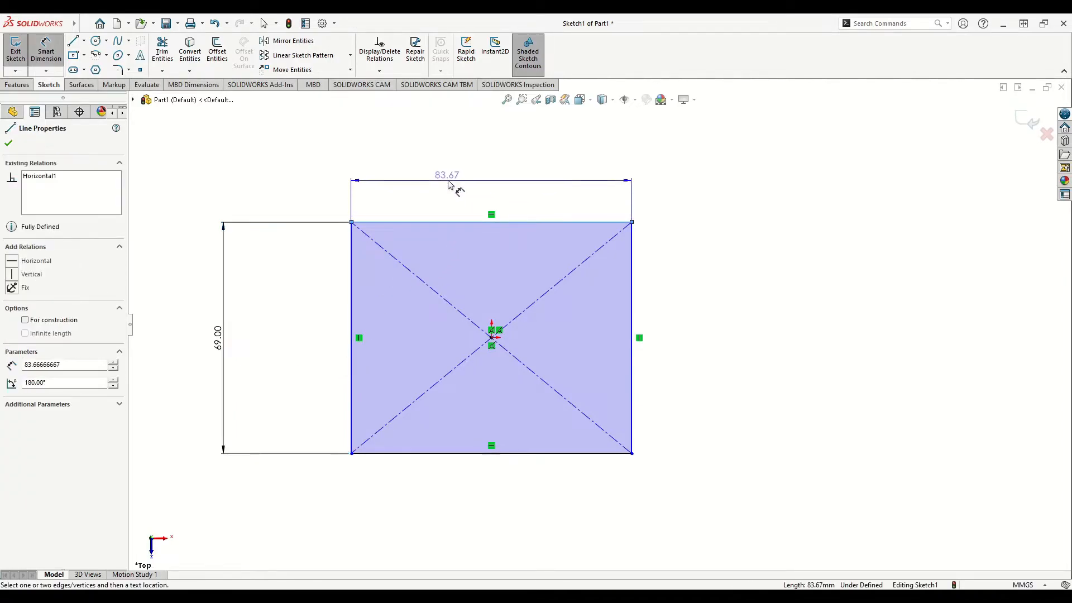
left_click(453, 185)
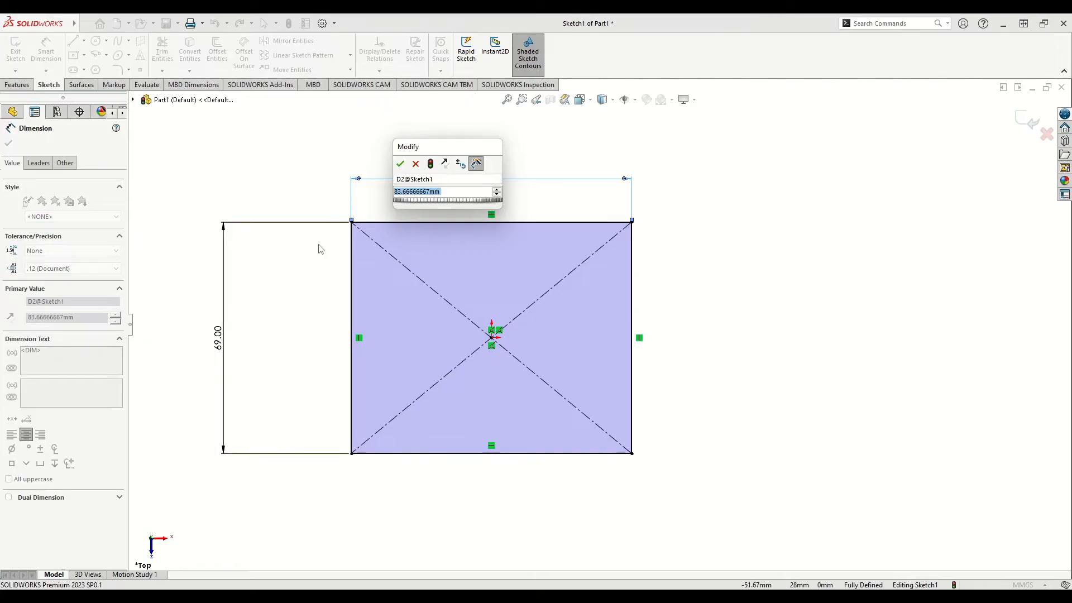
type("54")
key("Return")
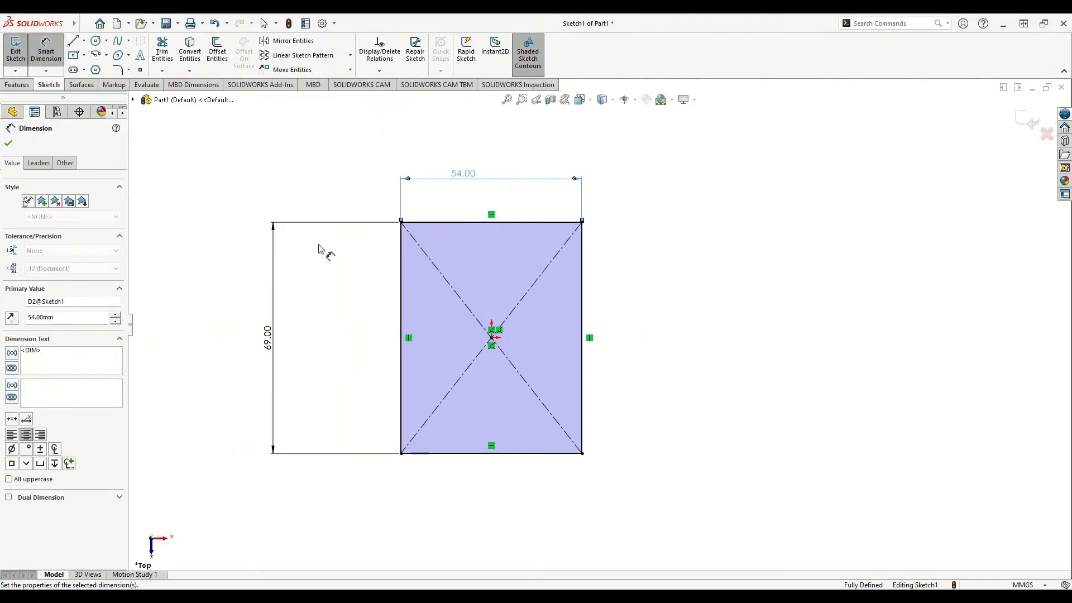
right_click(650, 309)
left_click(656, 334)
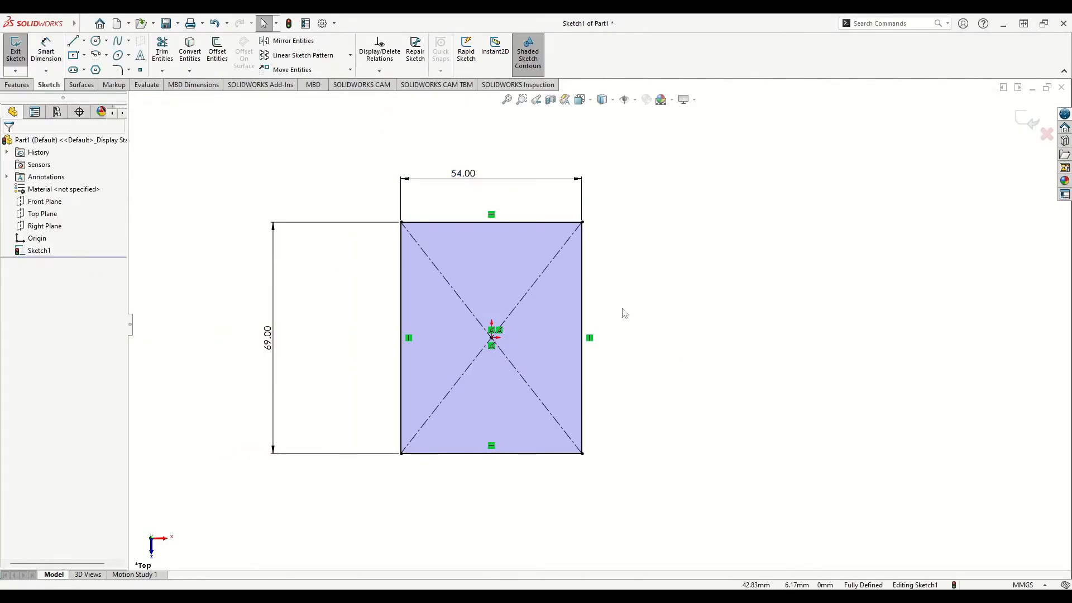
Step: Sketch a horizontal straight slot overlapping the rectangle's right edge, about 42 mm between centres and about 27 mm wide
left_click(74, 70)
left_click(597, 339)
left_click(740, 347)
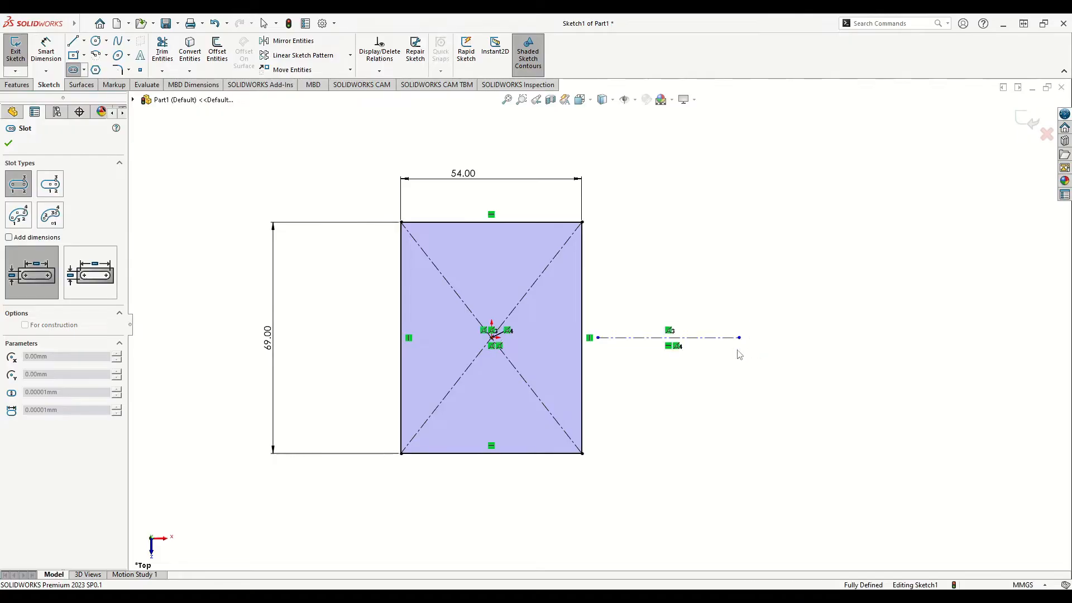
left_click(734, 384)
right_click(698, 366)
left_click(700, 425)
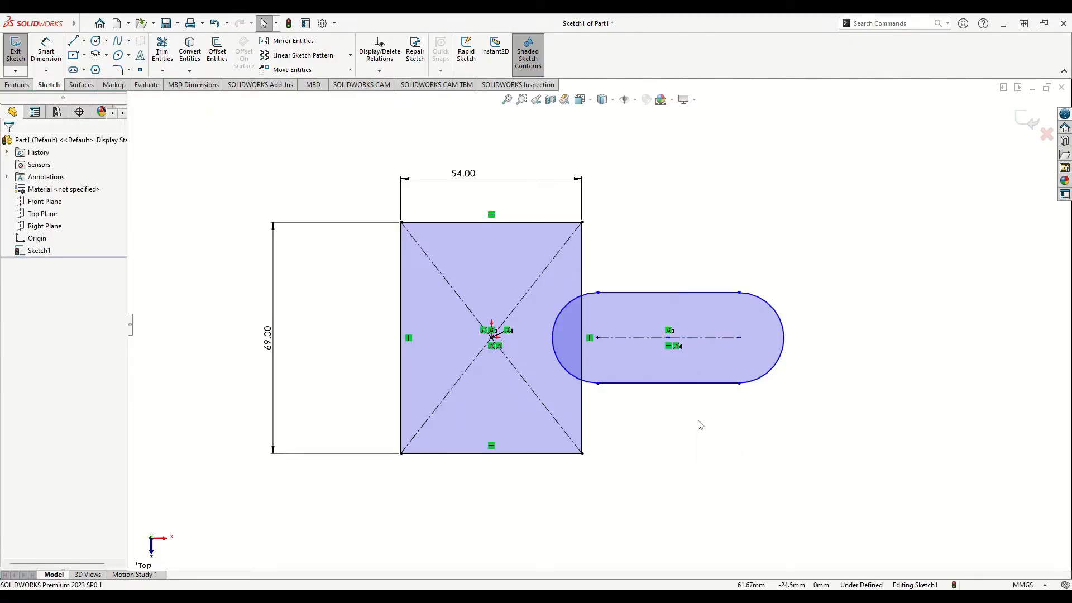
Step: Add a horizontal relation between the slot's left arc centre and the origin
left_click(598, 338)
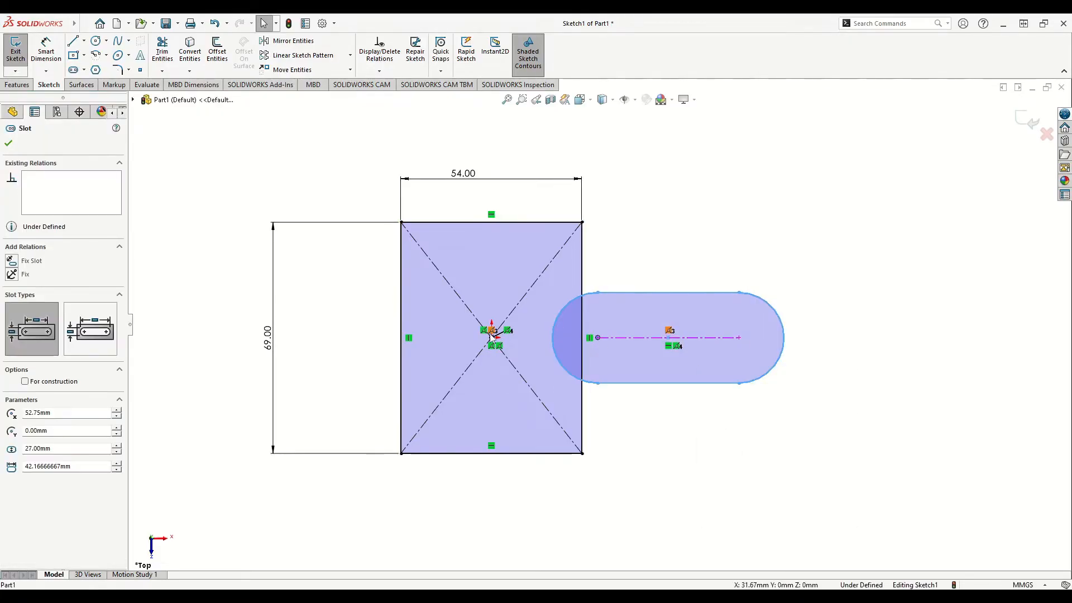
left_click(491, 337, "ctrl")
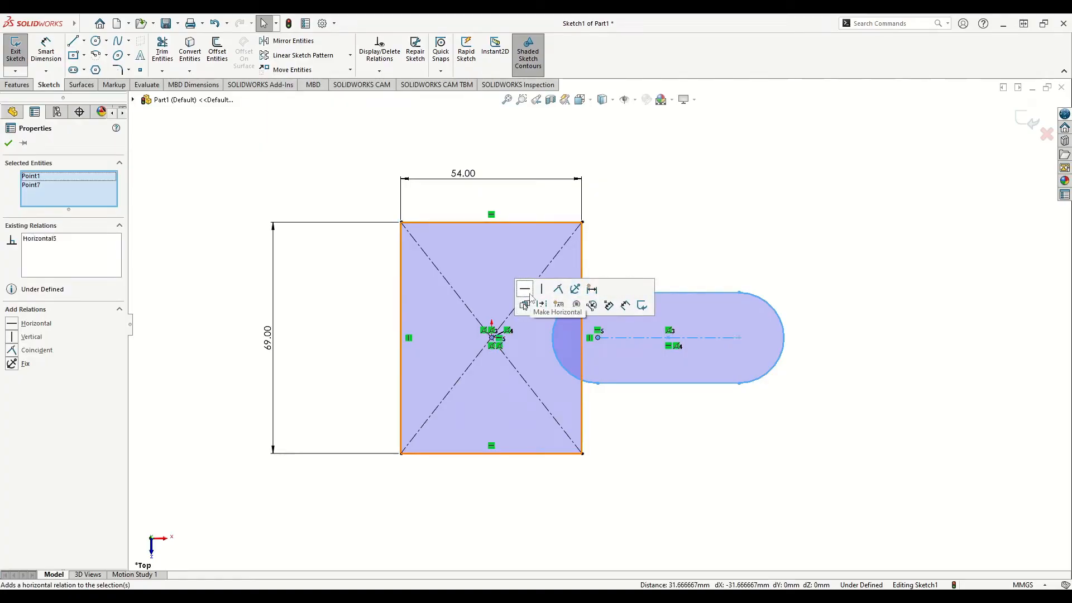
left_click(235, 343)
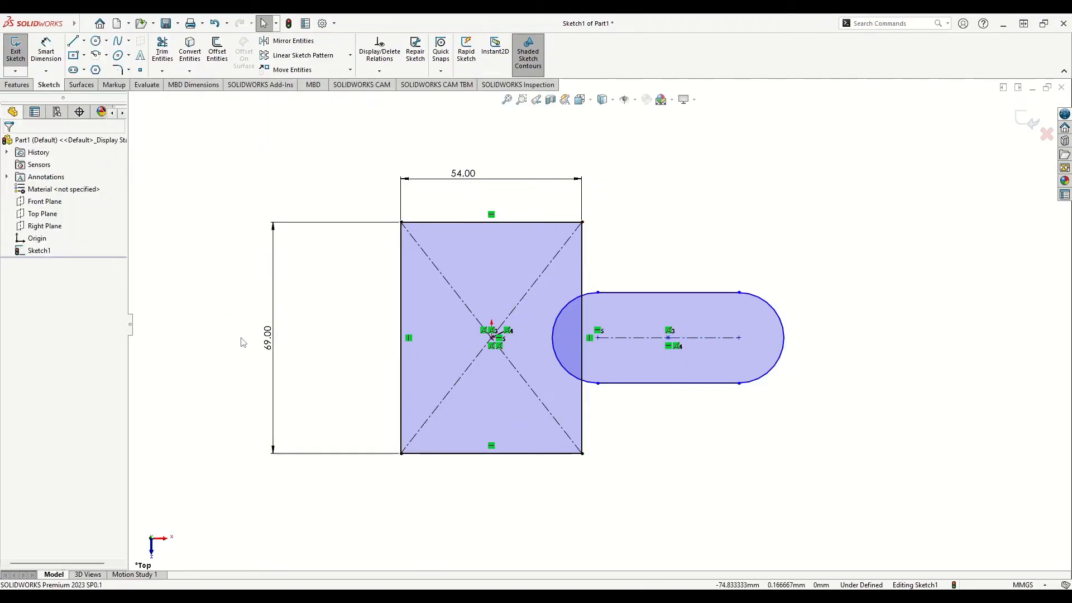
Step: Dimension the slot's right end arc with a 20 mm radius
left_click(46, 56)
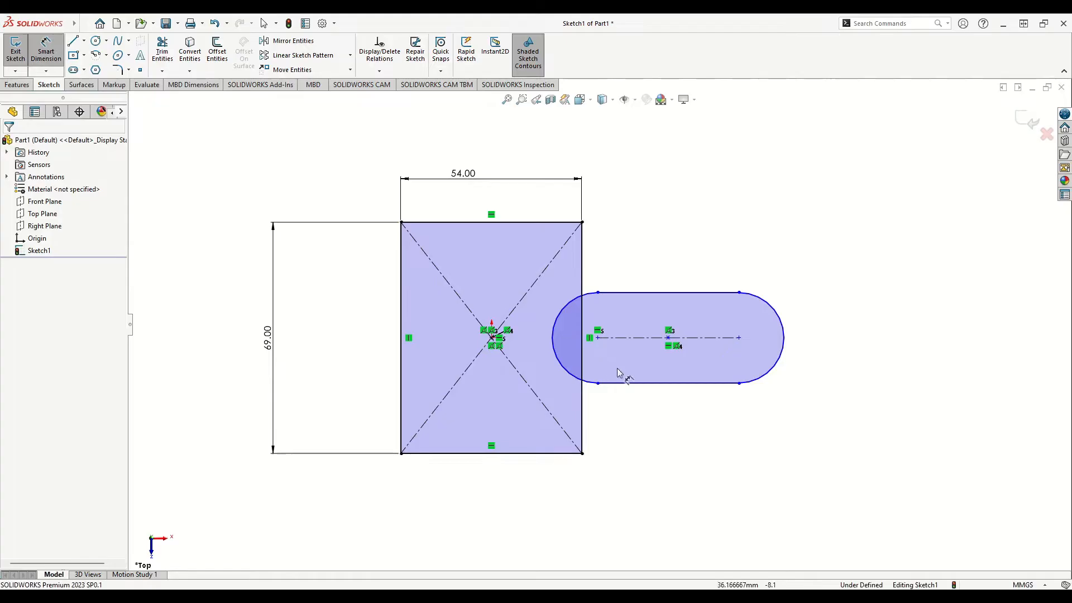
left_click(775, 369)
left_click(847, 366)
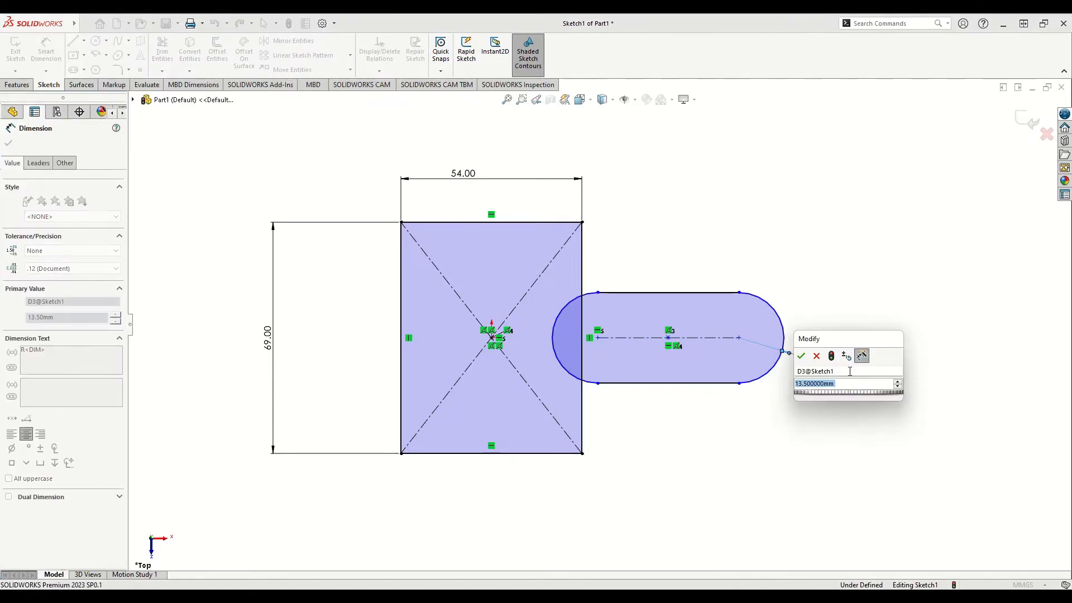
type("20")
key("Return")
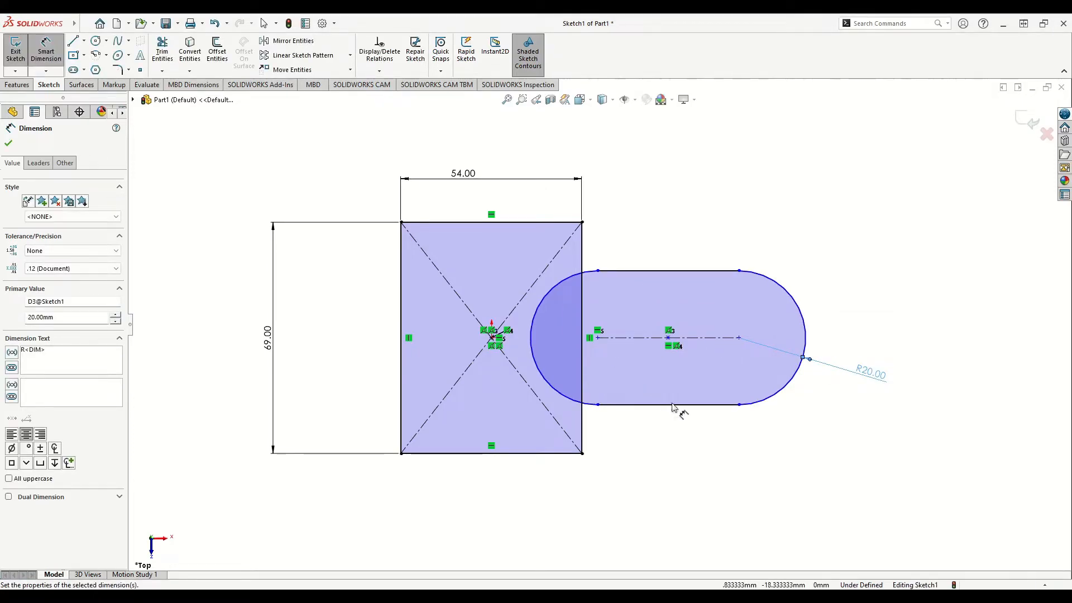
Step: Set the distance from the rectangle's right edge to the slot's left arc centre to 15 mm
left_click(583, 432)
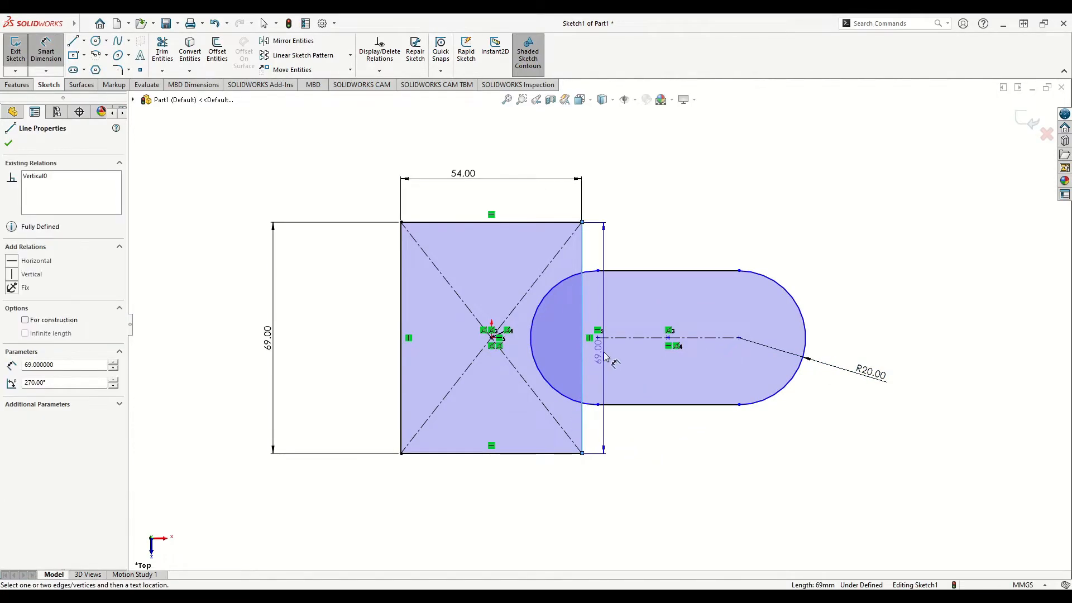
left_click(598, 339)
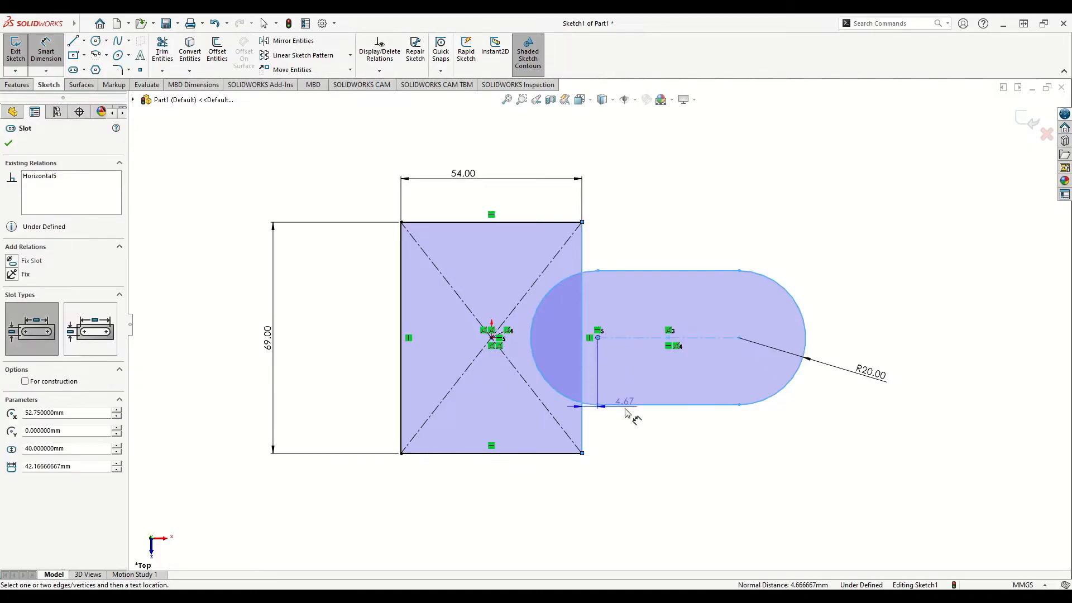
left_click(619, 496)
type("15")
key("Return")
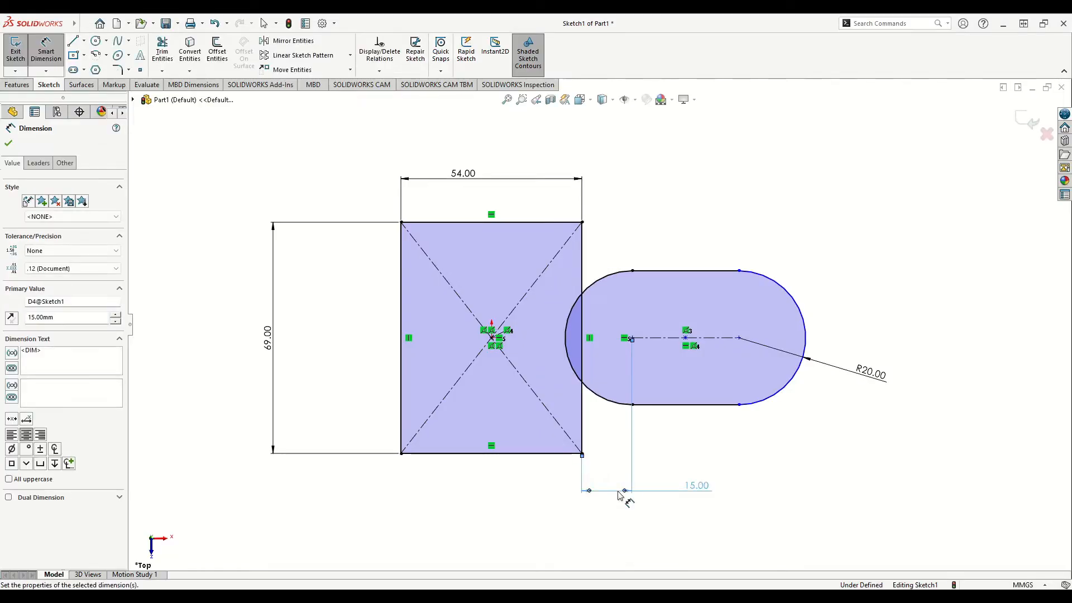
Step: Set the slot's centre-to-centre length to 36 mm
left_click(705, 337)
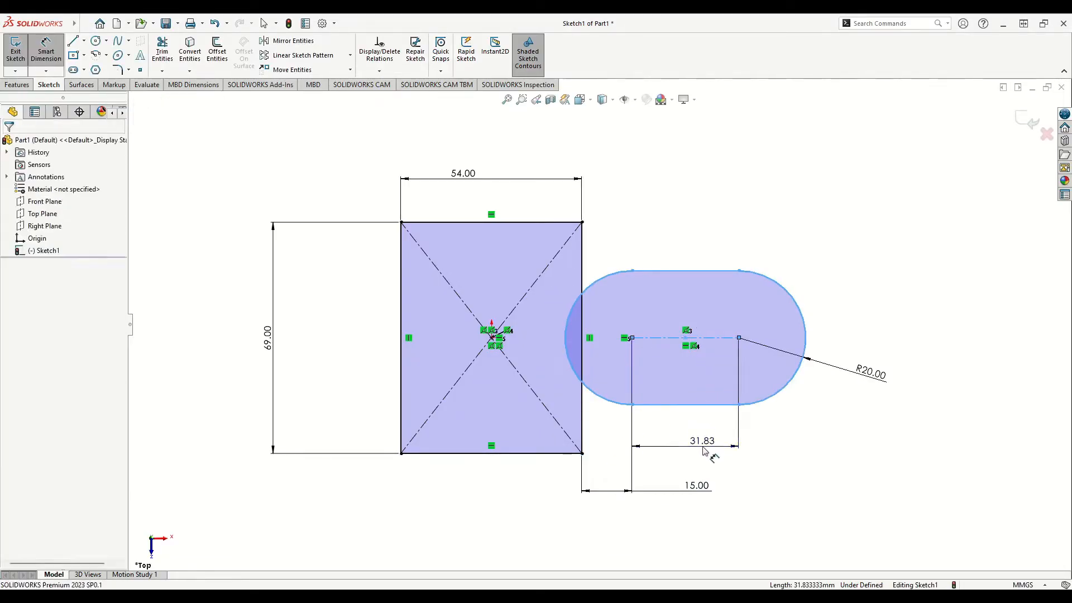
left_click(704, 452)
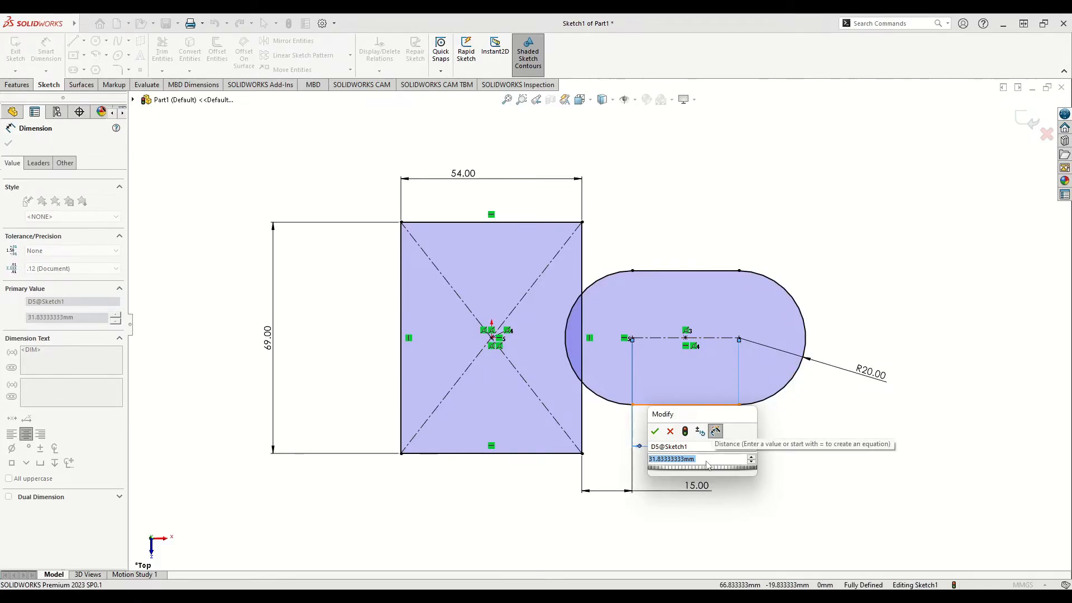
type("36")
key("Return")
right_click(641, 192)
left_click(682, 228)
Step: Power trim the slot arc inside the rectangle and the rectangle edge segment between the slot's sides, accepting the loss of the slot entity
scroll(622, 367, "down", 3)
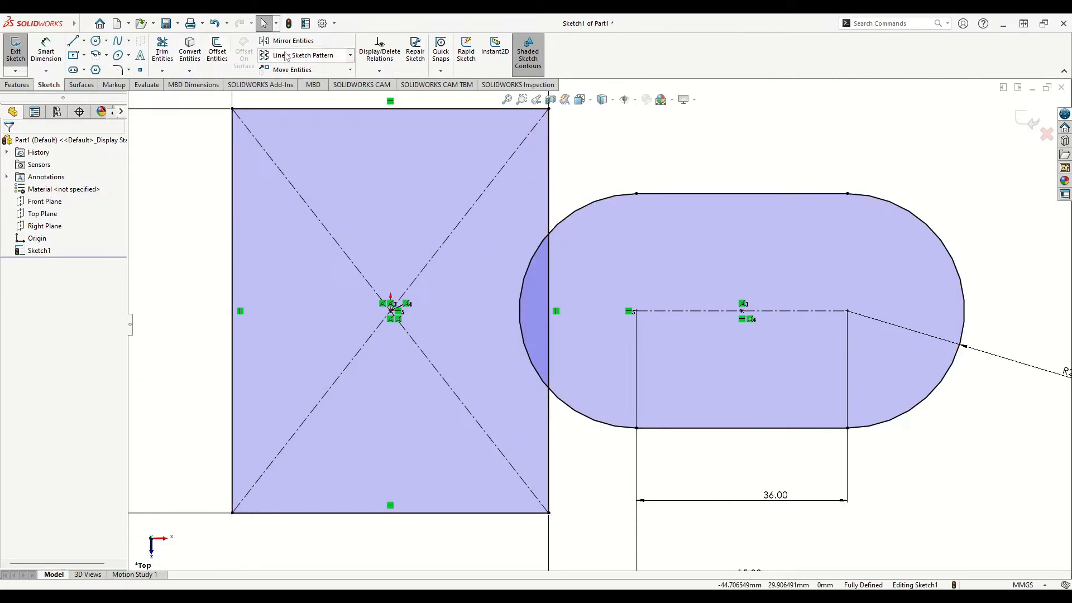
left_click(170, 51)
left_click_drag(493, 287, 526, 289)
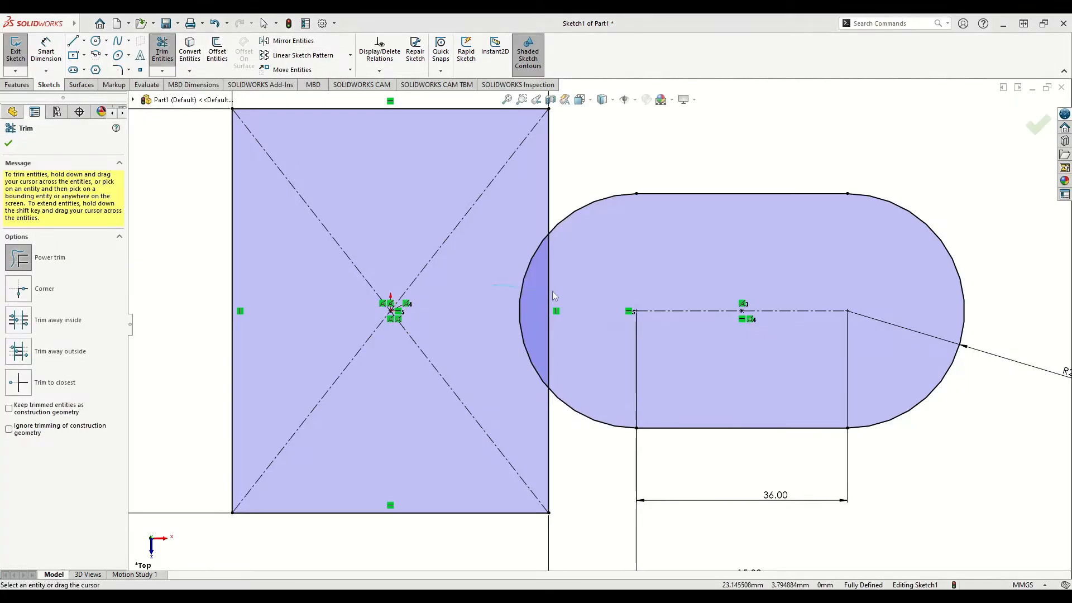
left_click(561, 308)
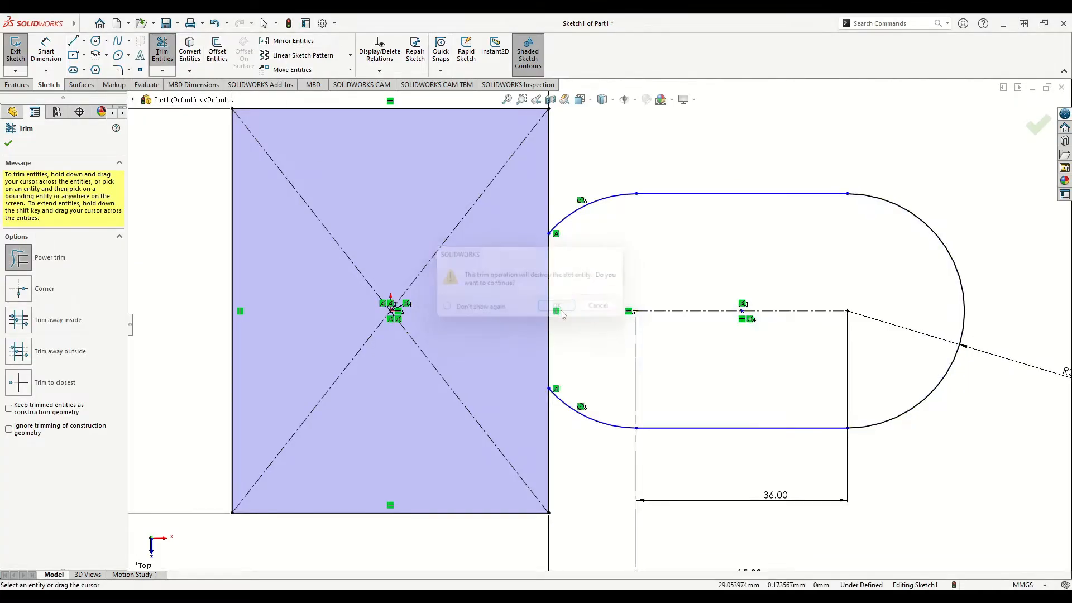
left_click_drag(521, 301, 558, 311)
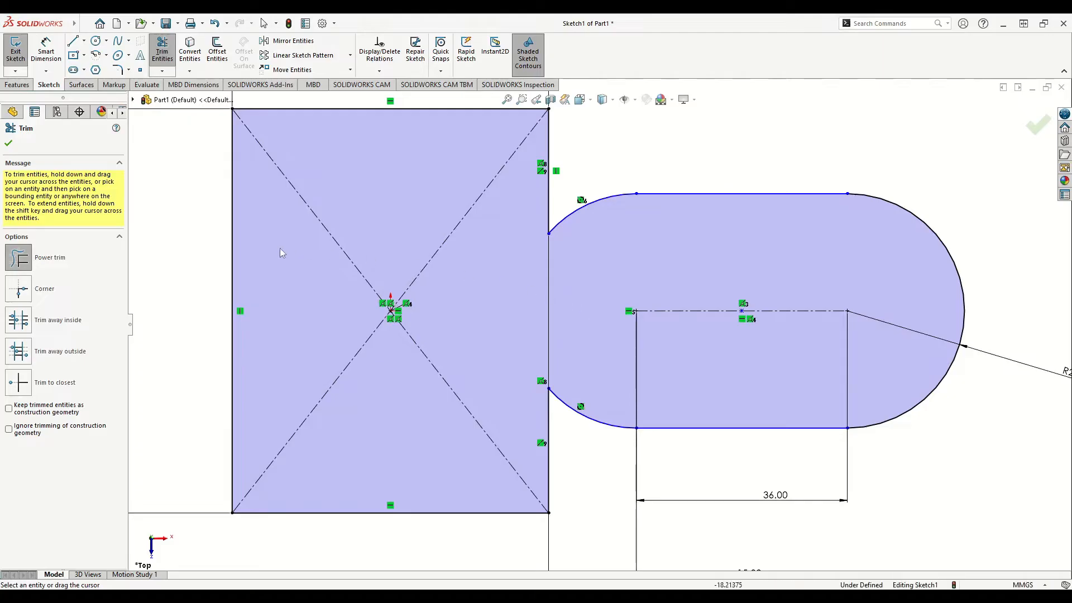
Step: Add tangent relations at all four points where the slot's straight sides meet its arcs
right_click(167, 222)
left_click(207, 289)
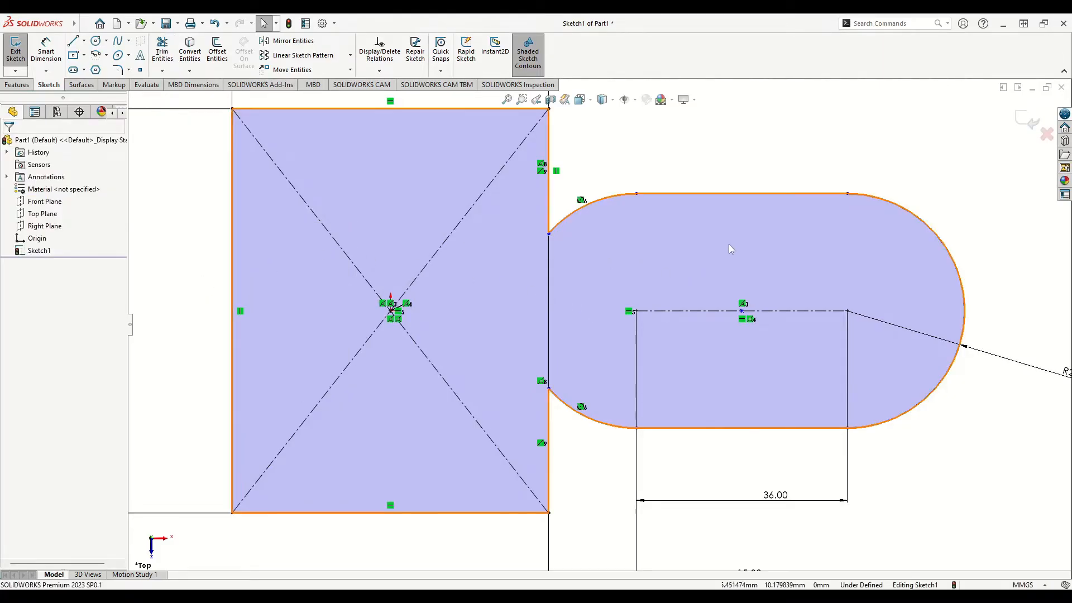
left_click(847, 193)
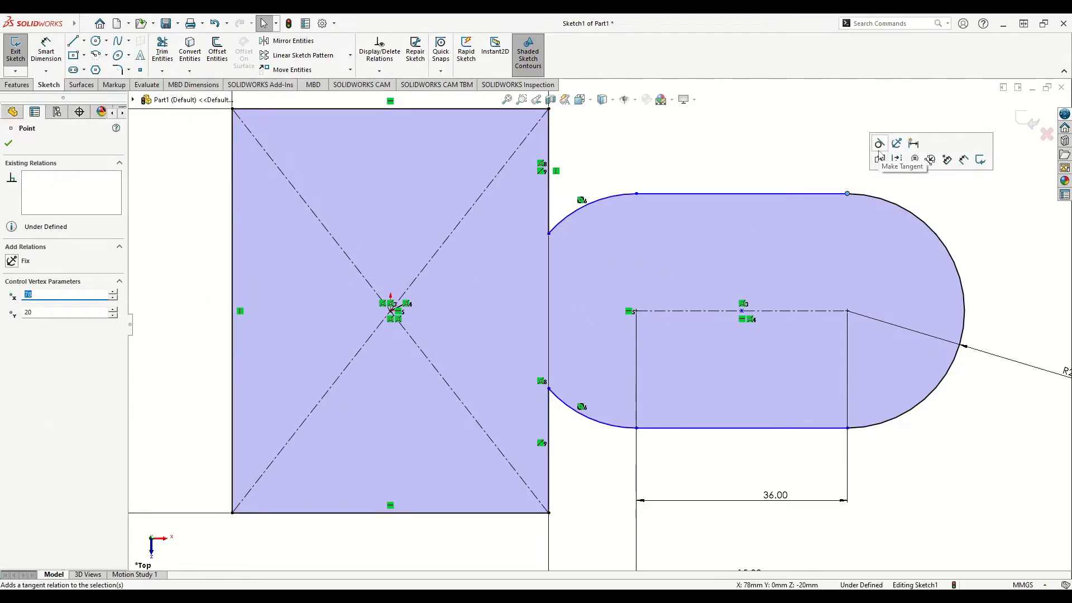
left_click(842, 233)
left_click(847, 428)
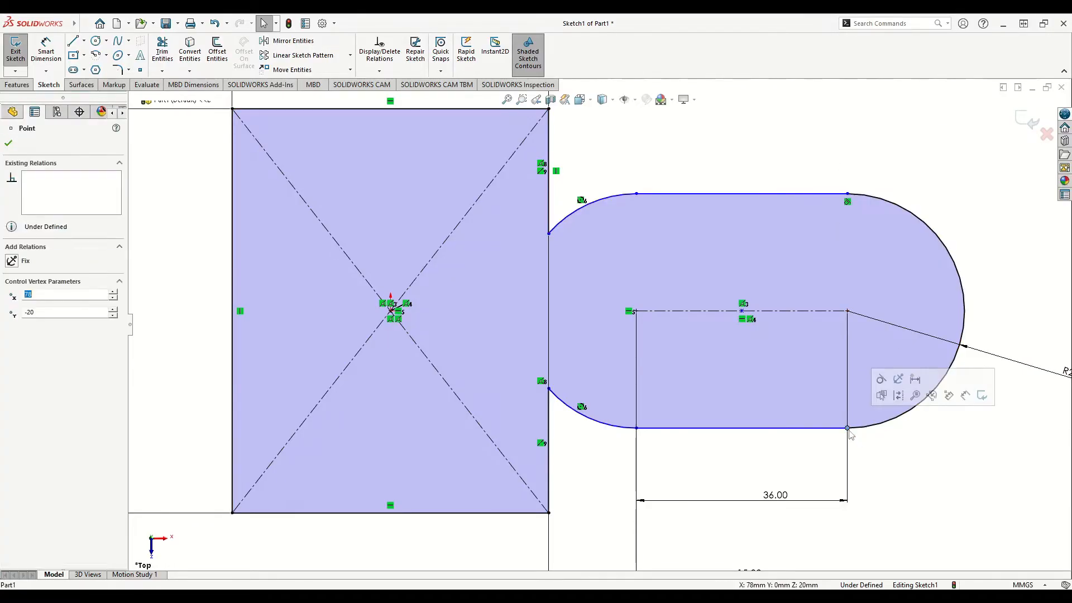
left_click(878, 381)
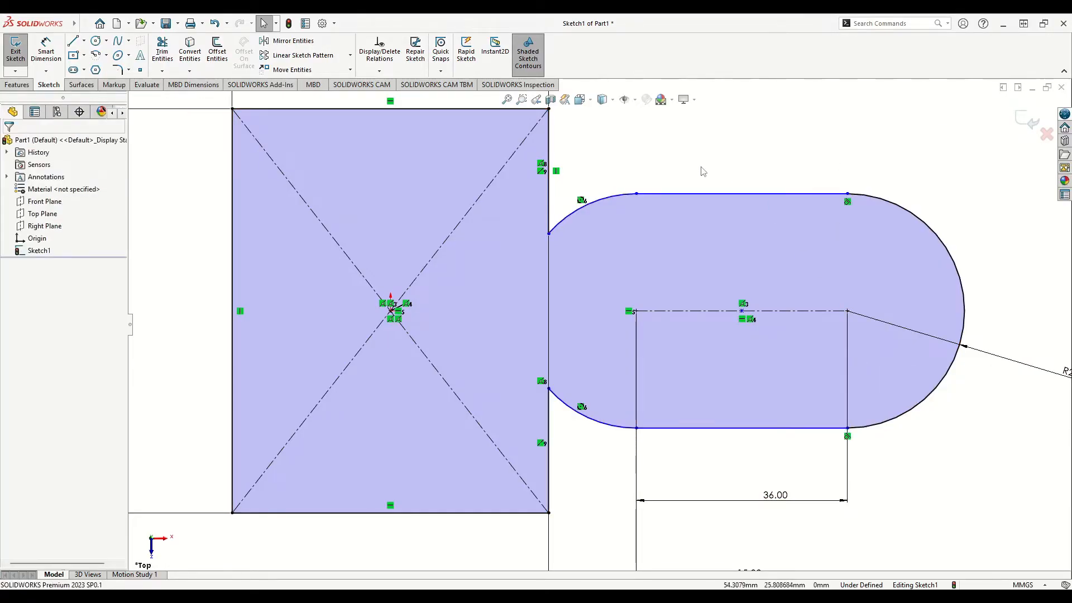
left_click(637, 193)
left_click(669, 144)
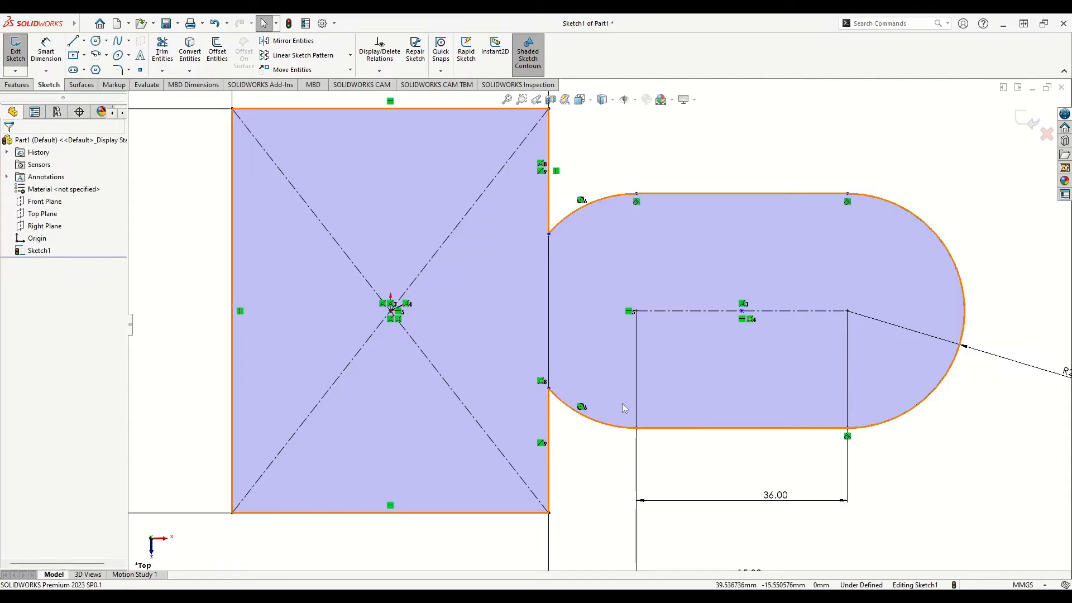
left_click(637, 427)
left_click(676, 393)
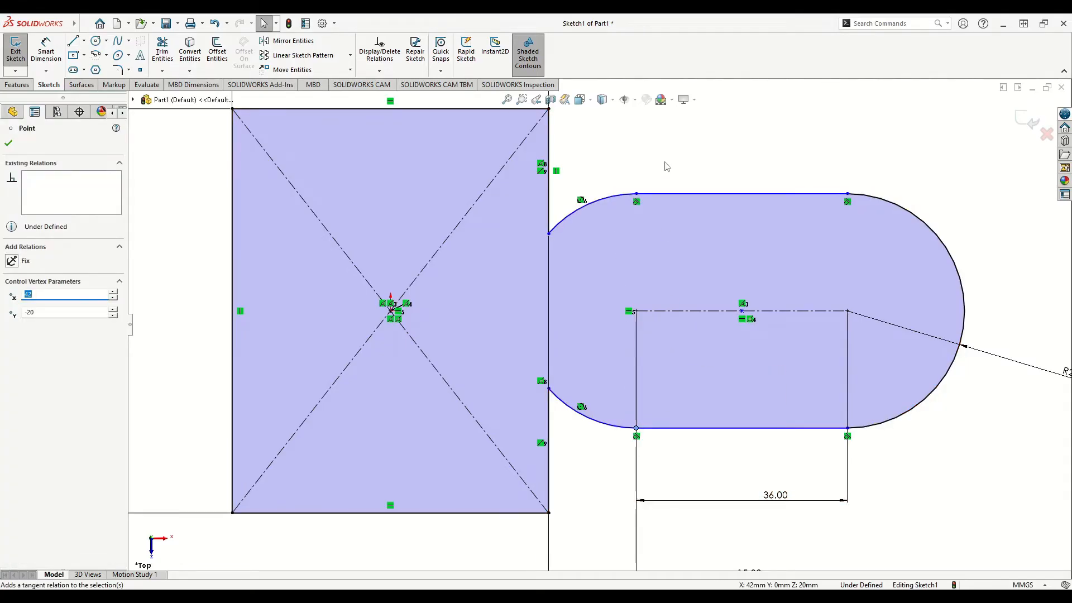
Step: Dimension the opening between the two arc endpoints on the rectangle's edge and constrain the slot's centre point to its centreline's midpoint
left_click(45, 51)
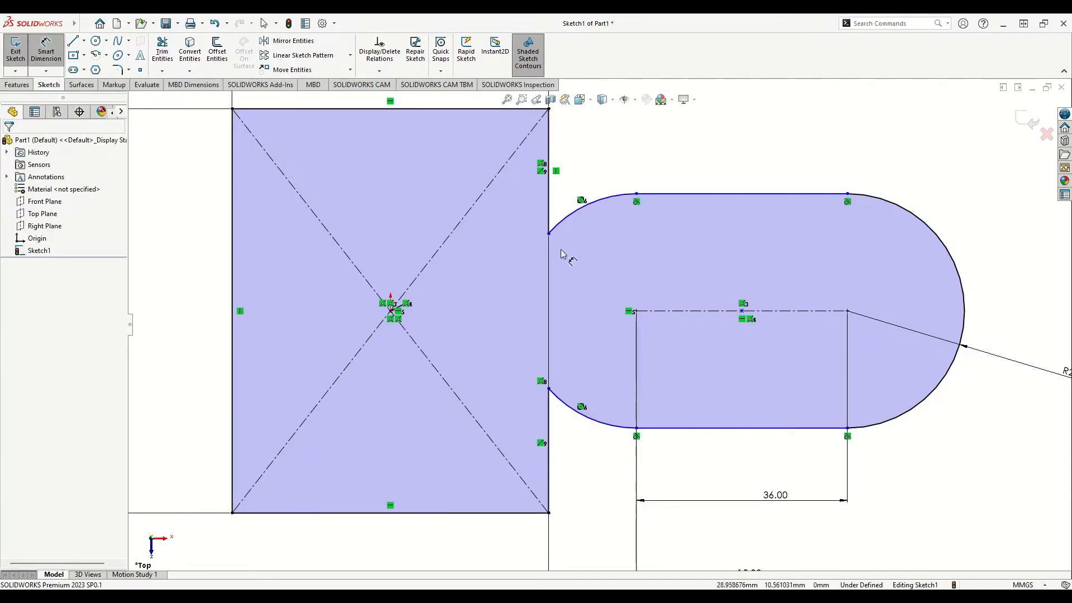
left_click(549, 233)
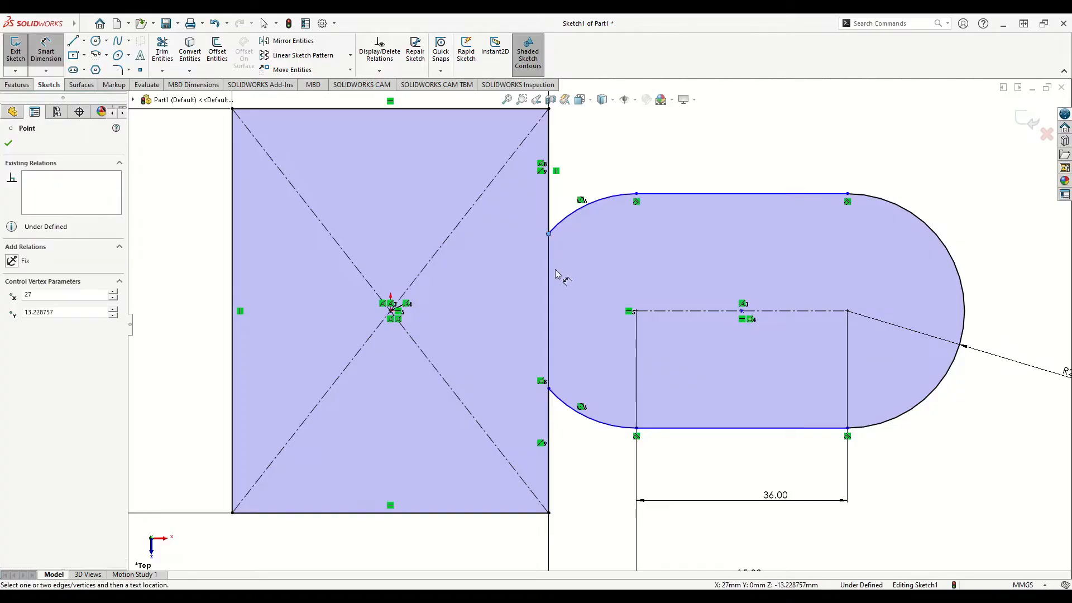
left_click(549, 390)
left_click(476, 312)
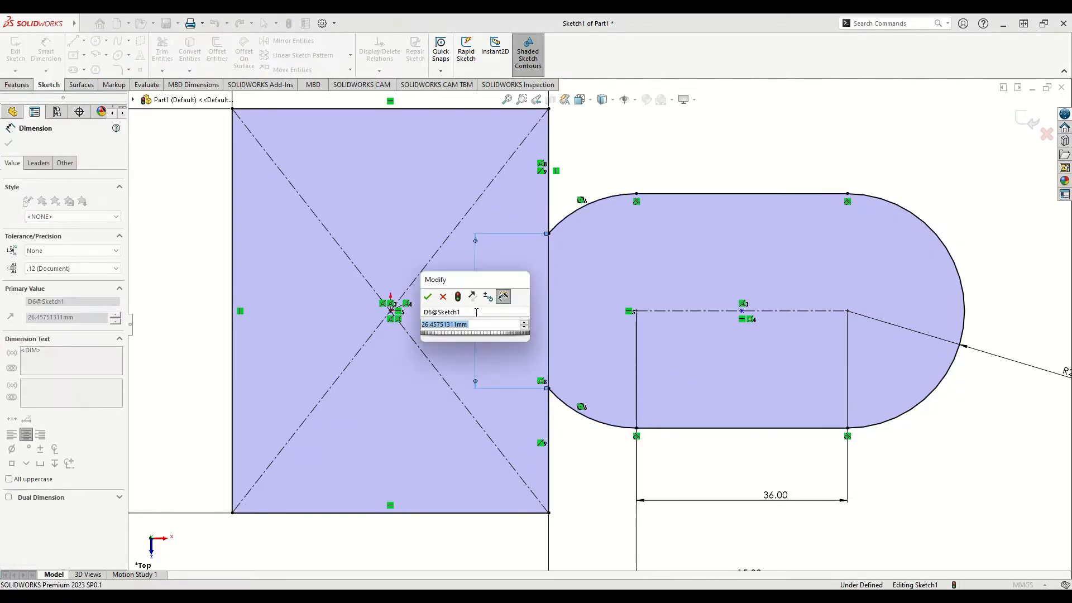
left_click(428, 297)
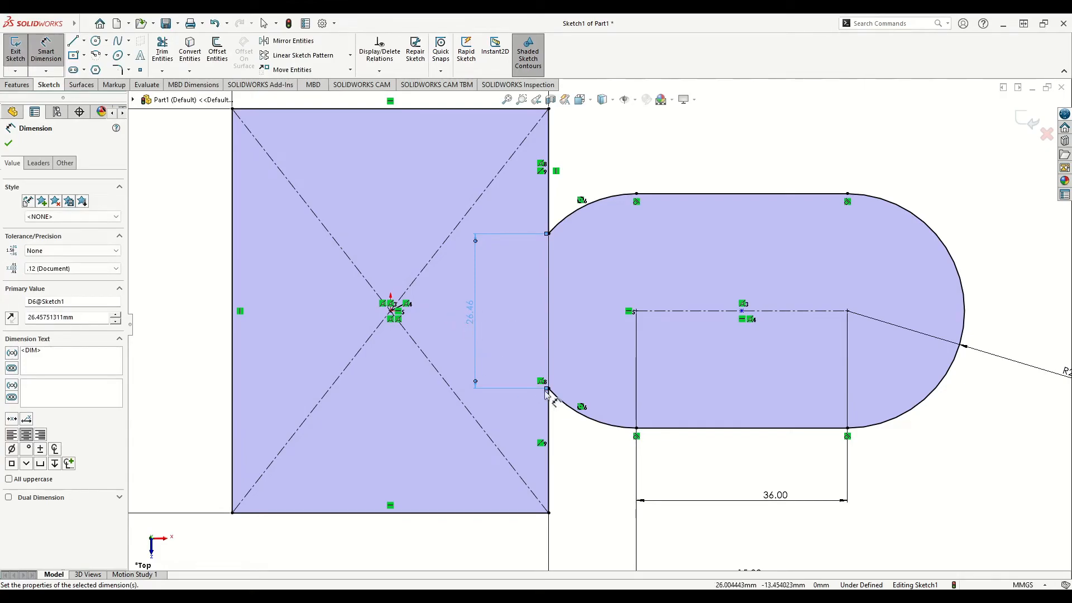
right_click(600, 471)
left_click(614, 498)
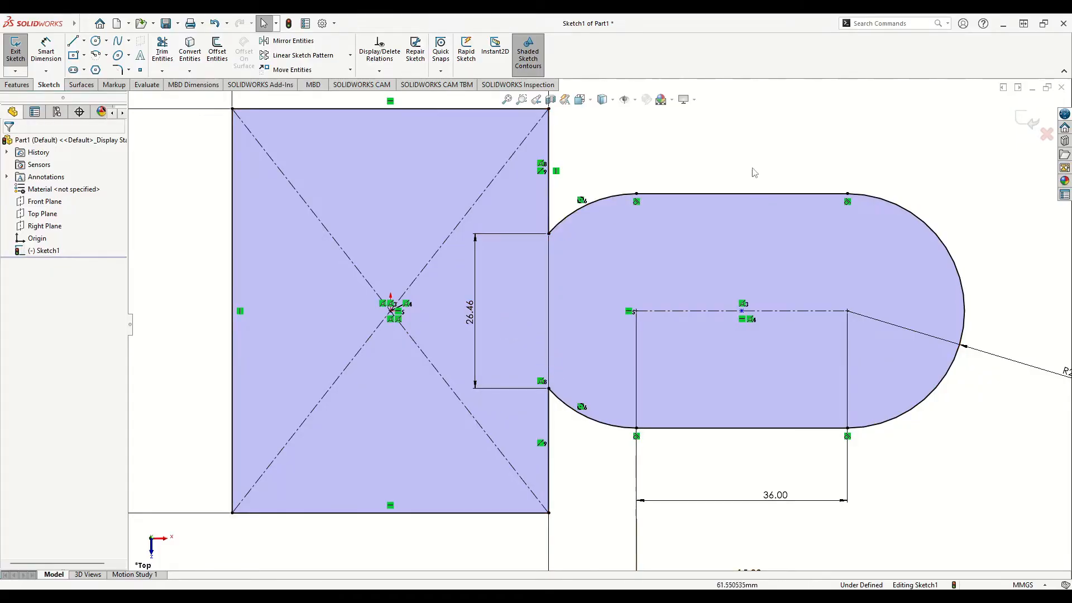
left_click(742, 311)
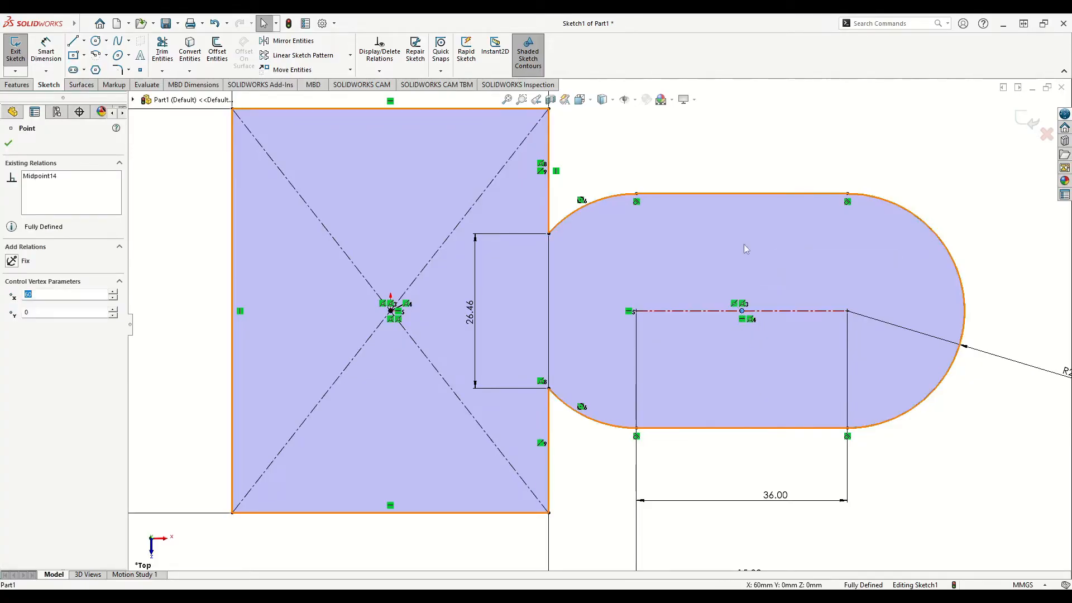
left_click(734, 169)
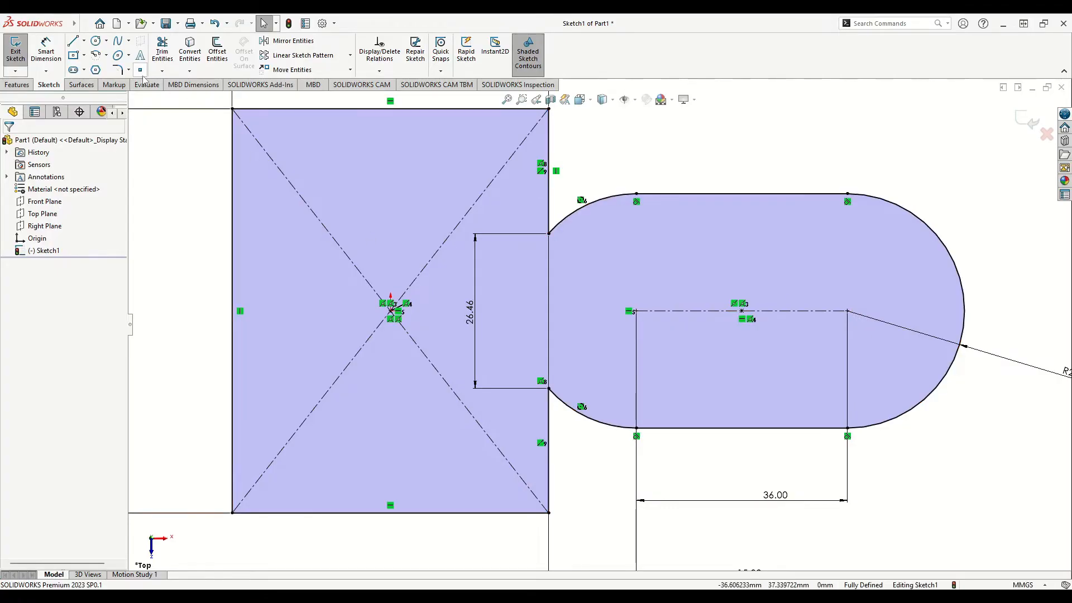
Step: Sketch circles about 18 mm and 31 mm in diameter on the slot's left and right arc centres, and make them equal
left_click(95, 40)
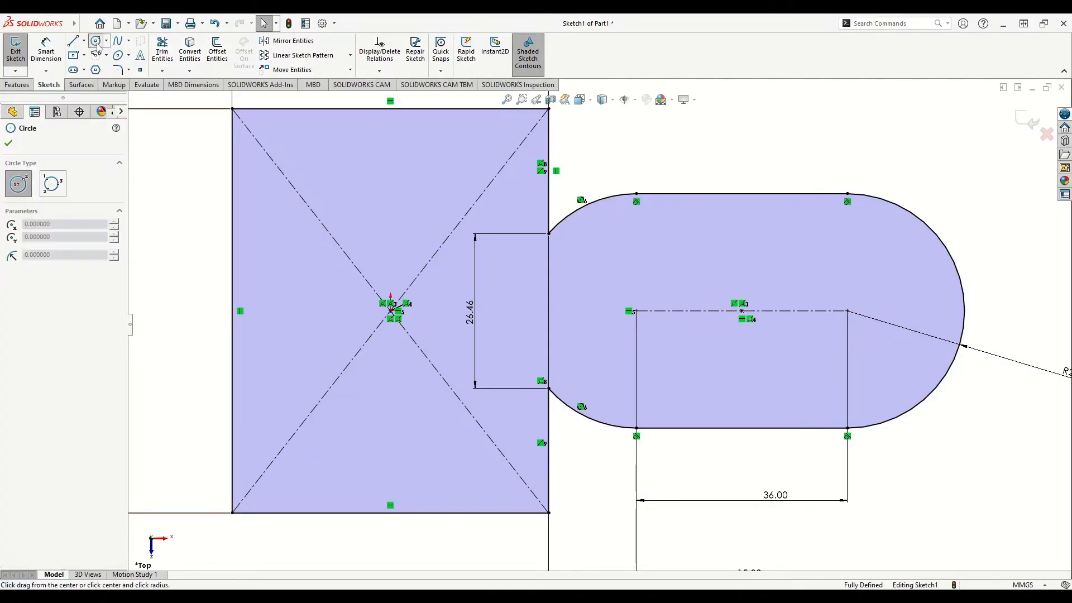
left_click(637, 311)
left_click(668, 352)
left_click(848, 311)
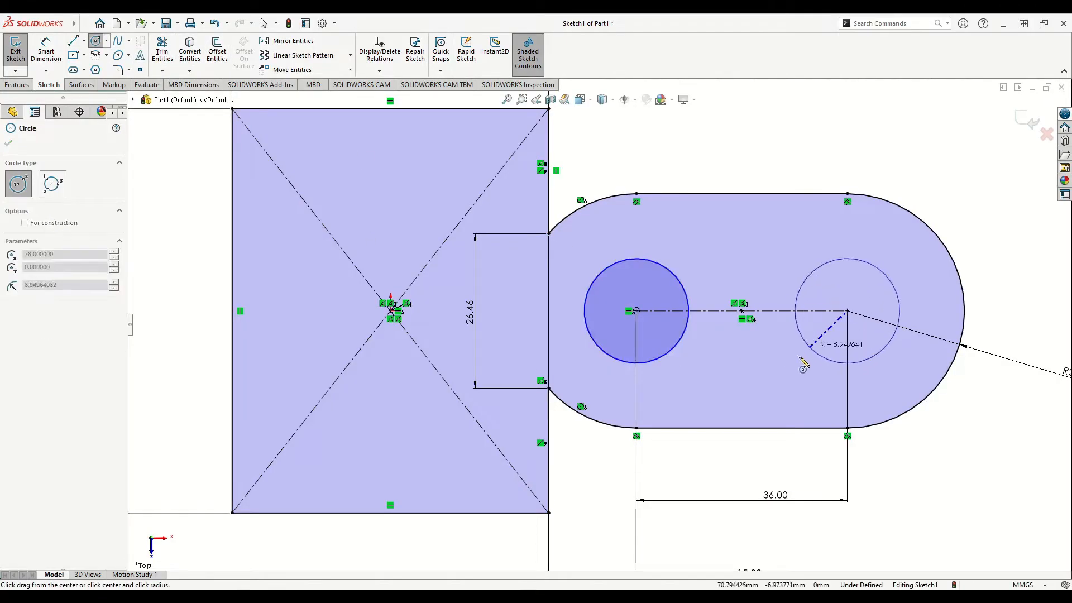
left_click(757, 301)
key("Escape")
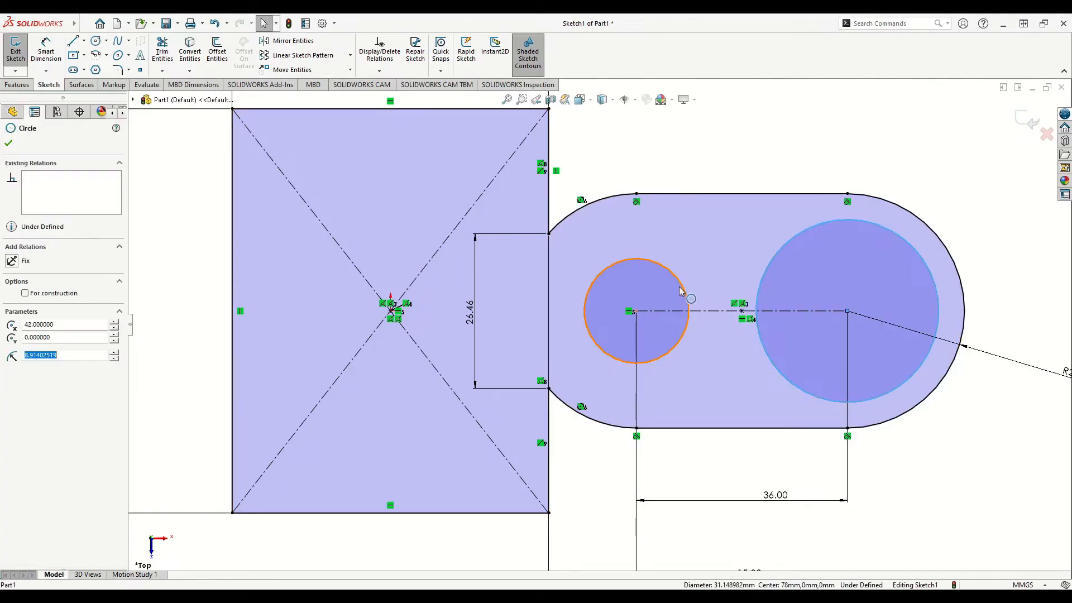
left_click(683, 293, "ctrl")
left_click(763, 236)
Step: Dimension the right-hand circle with a 20 mm diameter
left_click(46, 51)
left_click(885, 276)
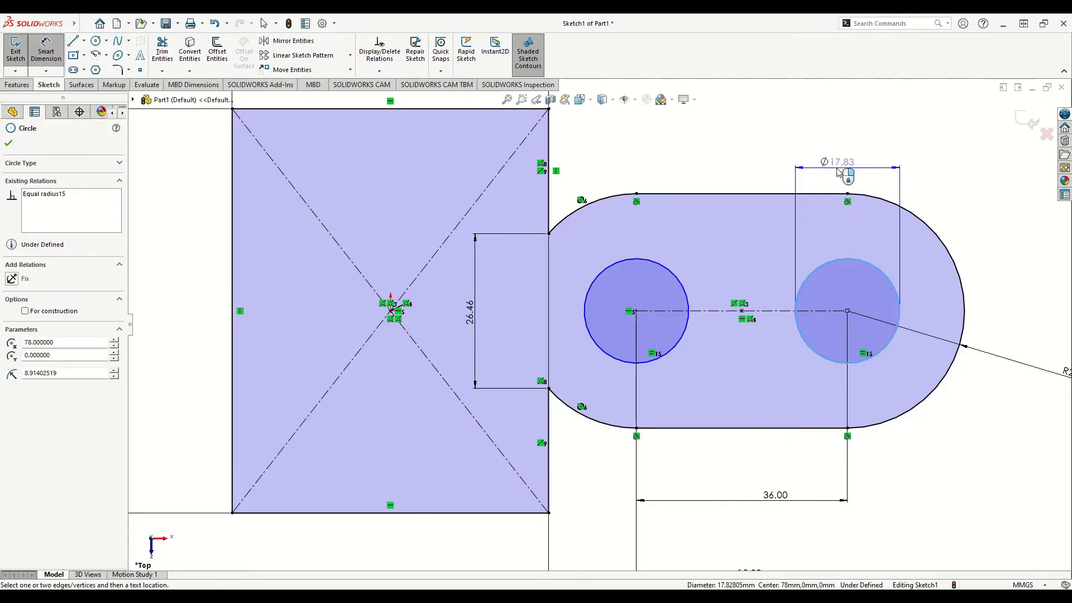
left_click(838, 166)
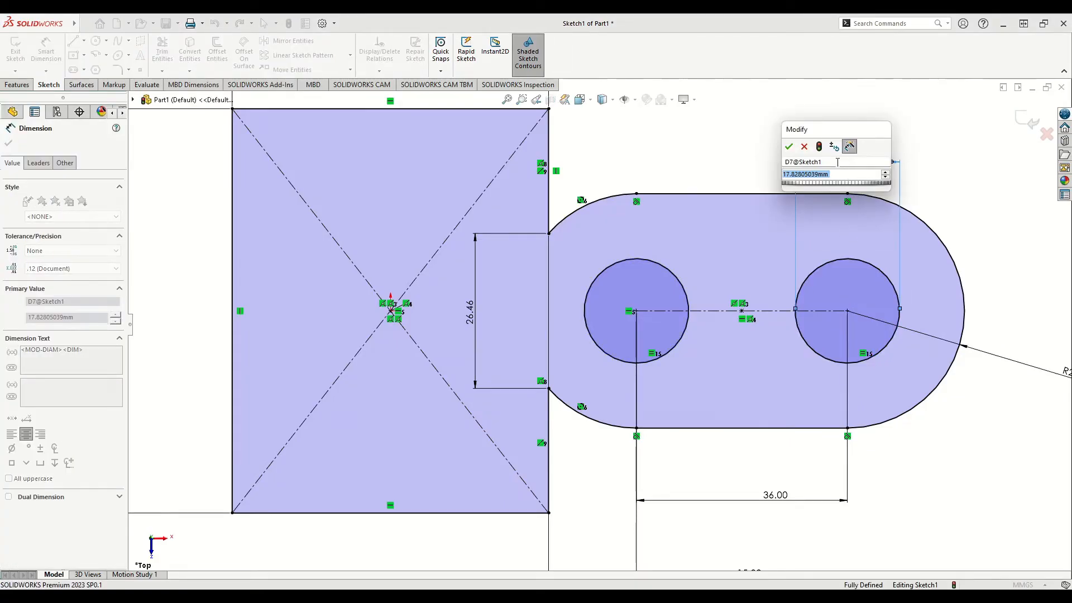
type("20")
key("Return")
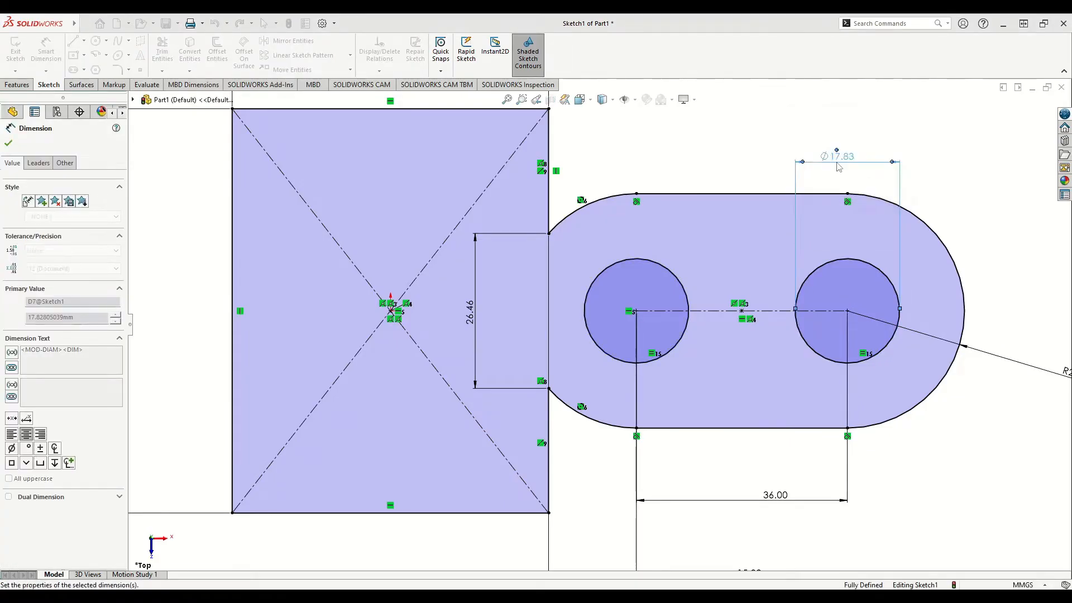
right_click(655, 114)
left_click(687, 149)
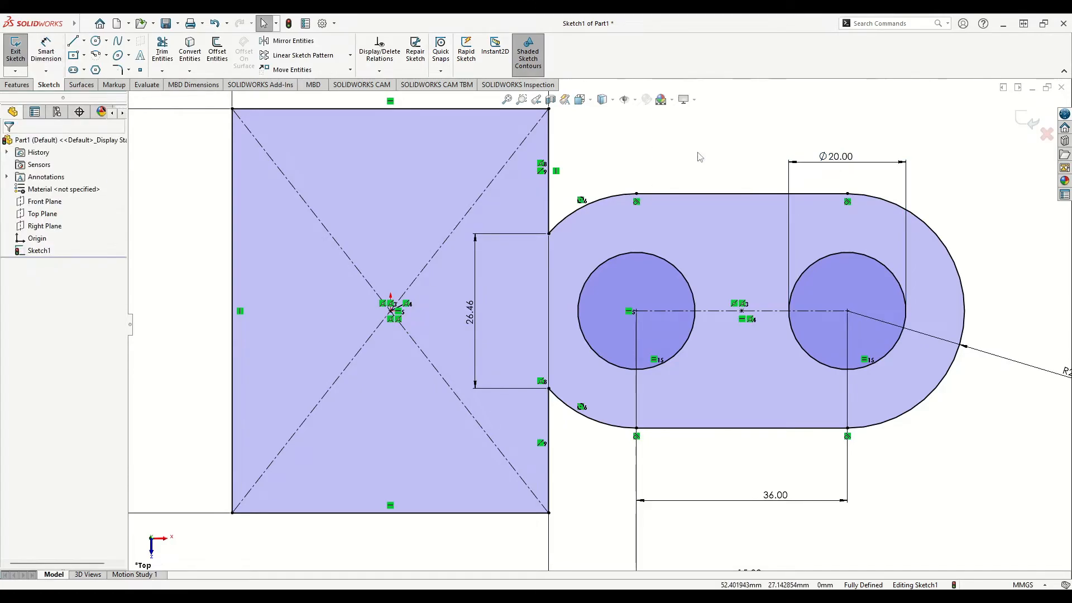
Step: Extrude the base sketch as a blind boss 8 mm deep
key("f")
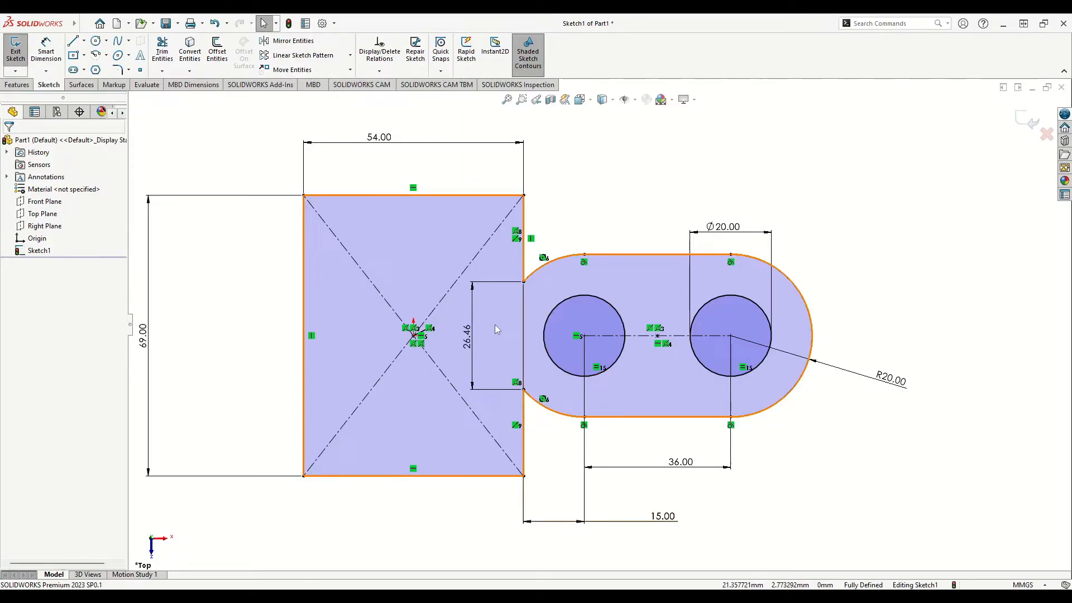
scroll(601, 324, "up", 1)
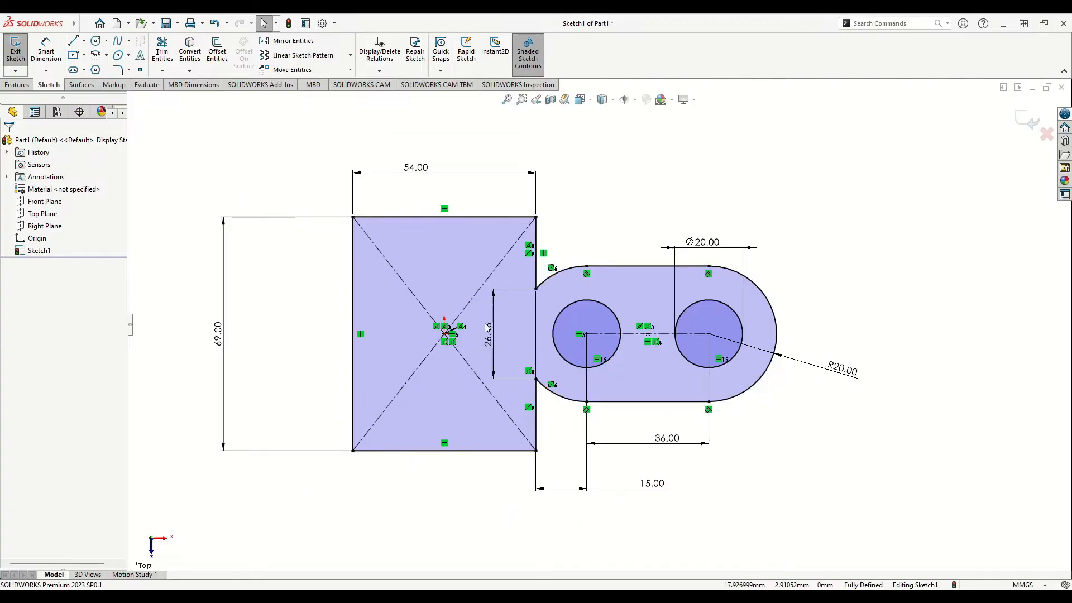
left_click(17, 85)
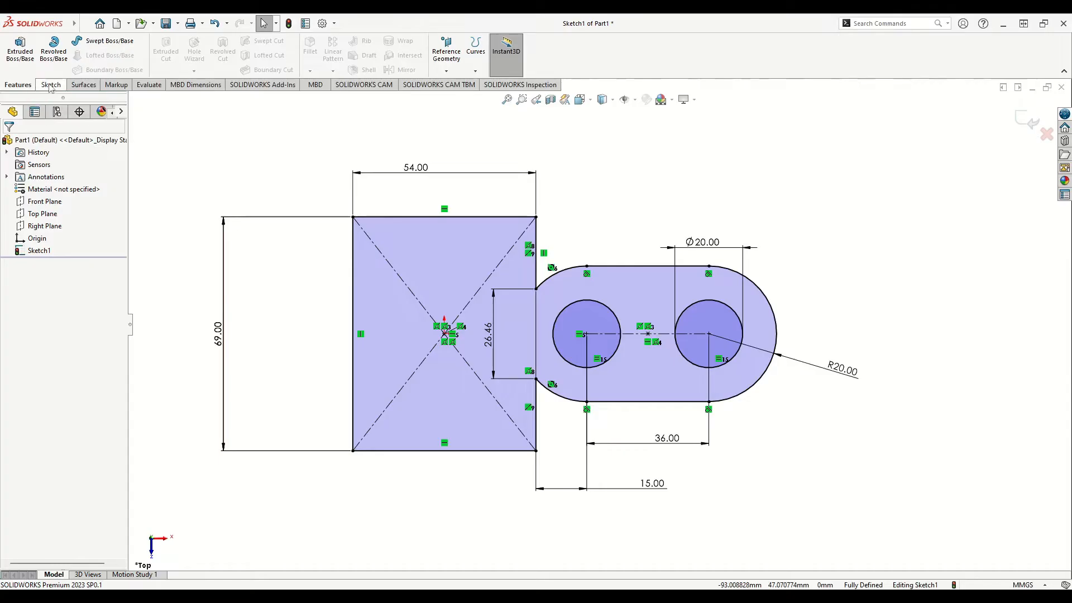
left_click(20, 48)
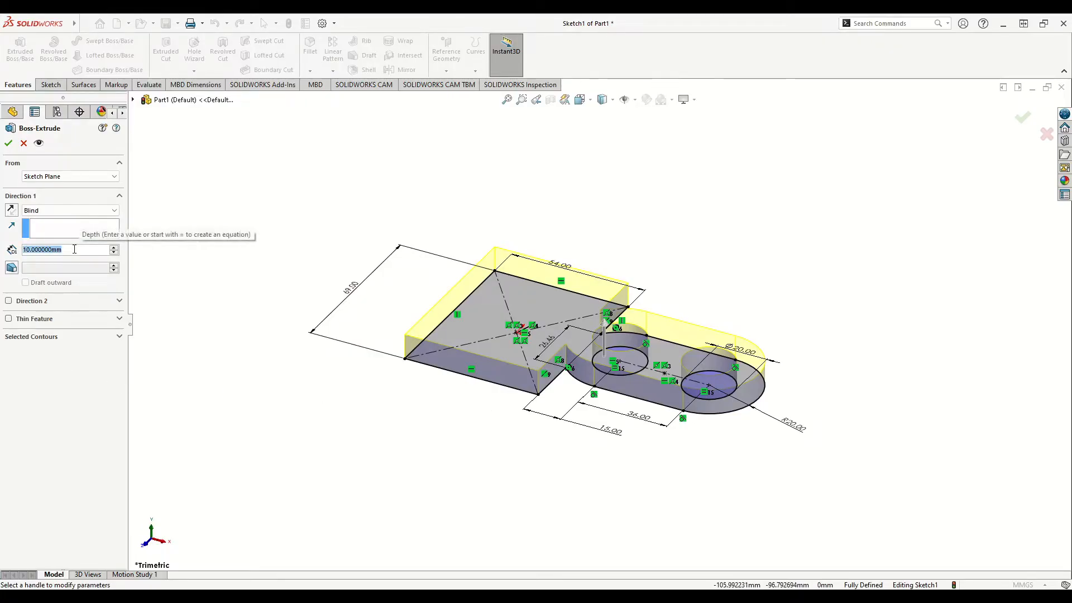
type("8")
key("Return")
left_click(9, 143)
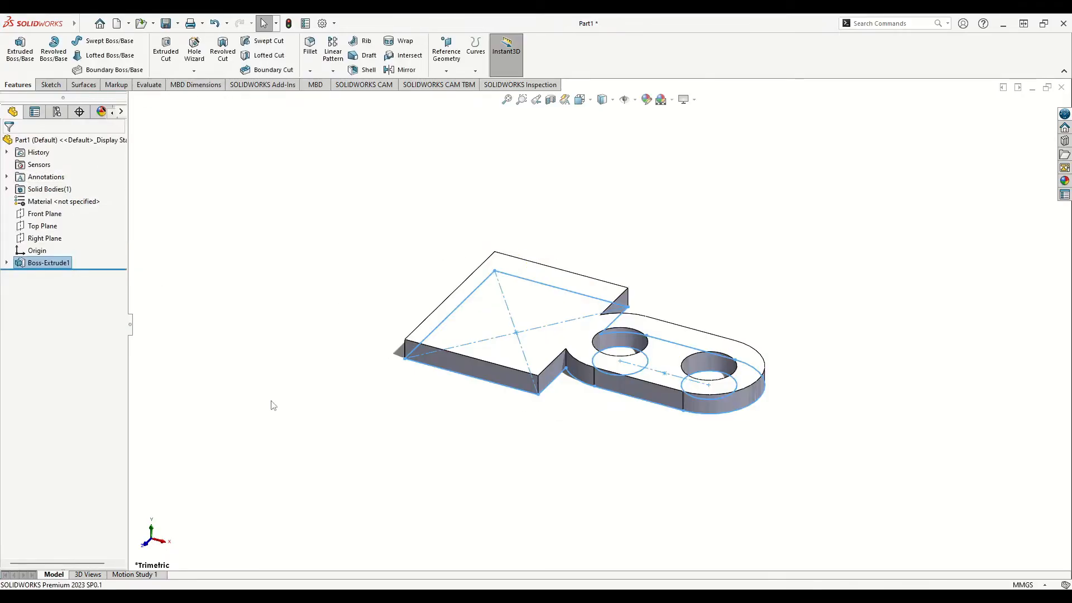
Step: Fillet the two vertical inner edges where the rectangular block meets the rounded arm with a 12 mm radius
middle_click_drag(436, 443, 485, 481)
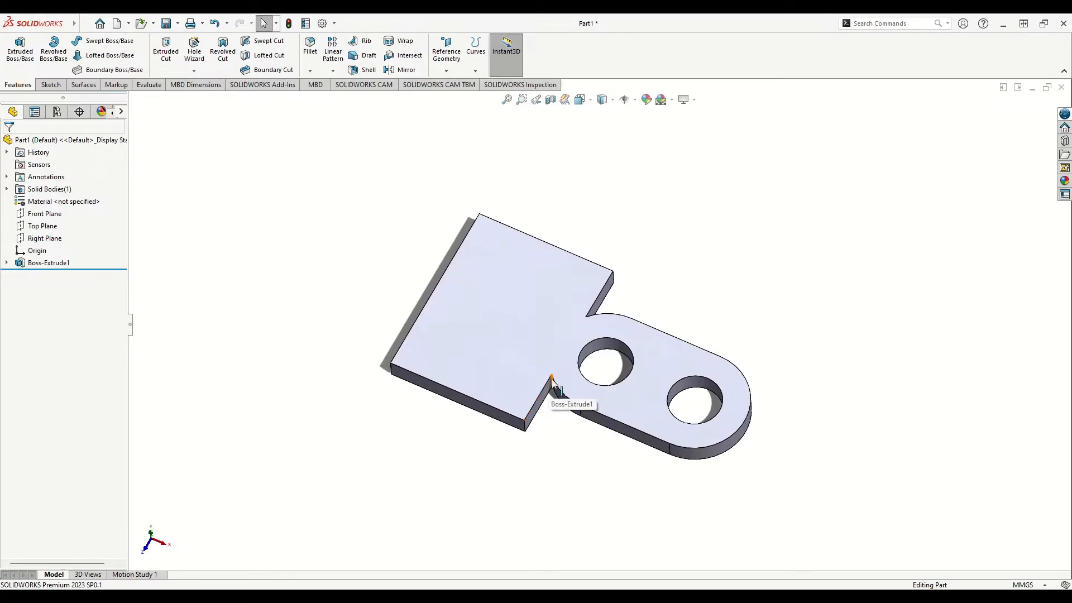
scroll(594, 387, "down", 4)
middle_click_drag(595, 387, 587, 460, "ctrl")
middle_click_drag(550, 462, 554, 388)
left_click(311, 49)
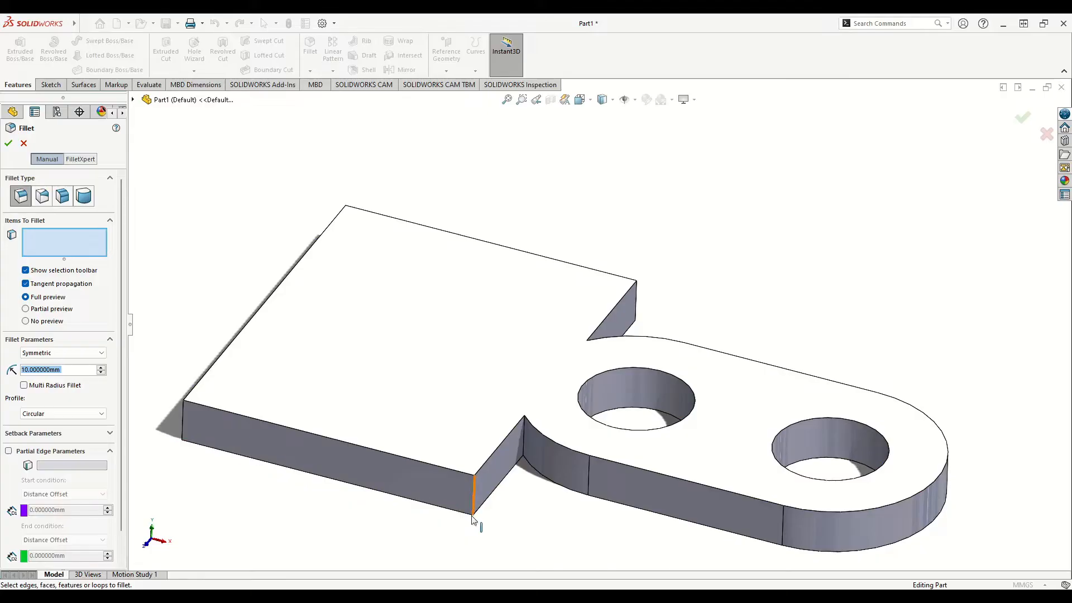
mouse_move(525, 441)
middle_mouse_down()
mouse_move(517, 504)
mouse_move(523, 455)
middle_mouse_up()
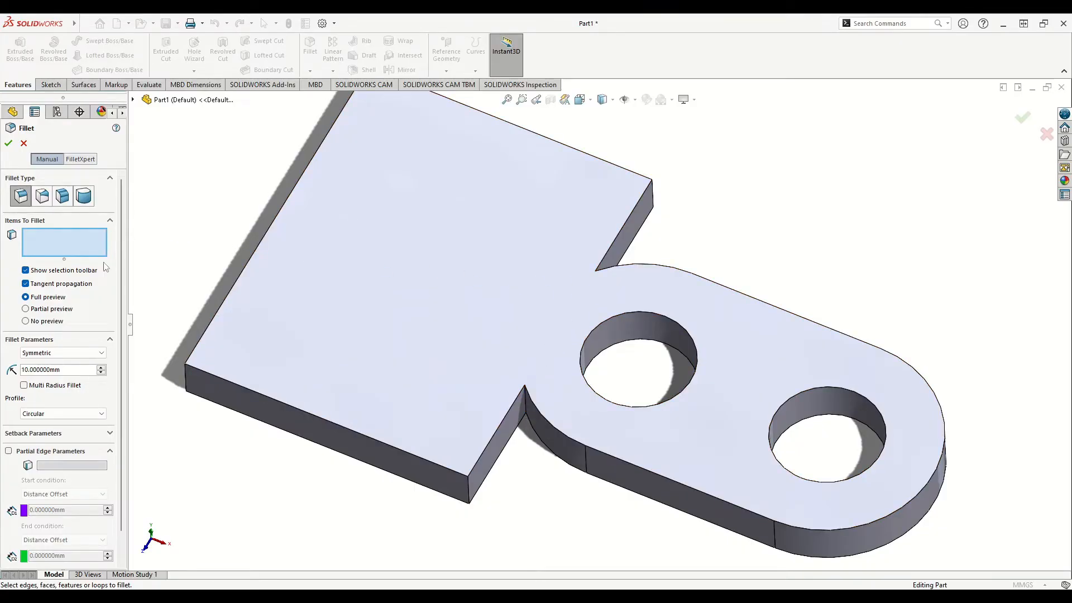
type("12")
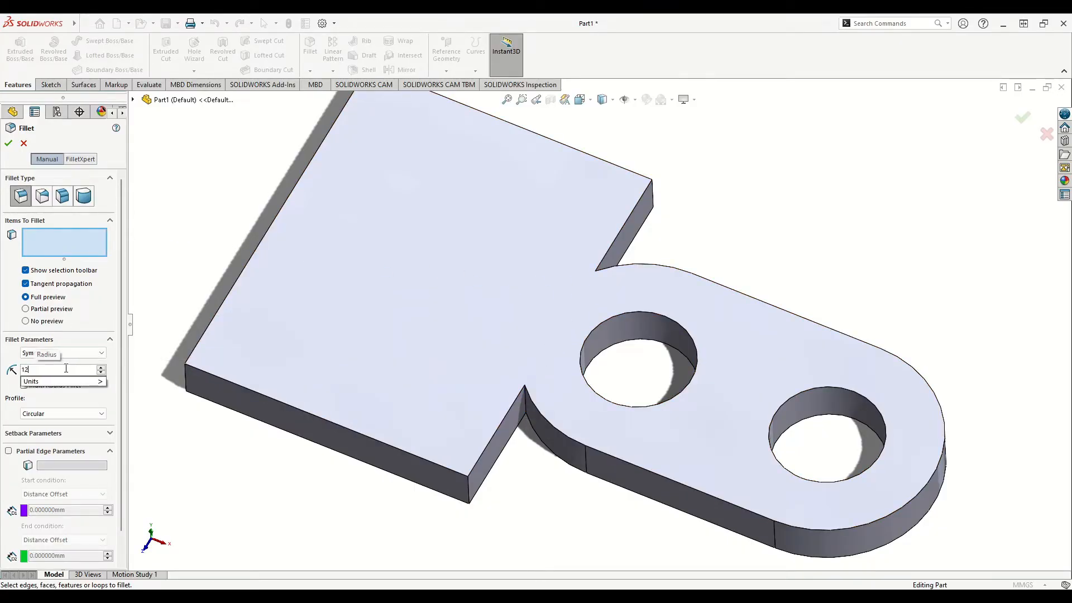
key("Return")
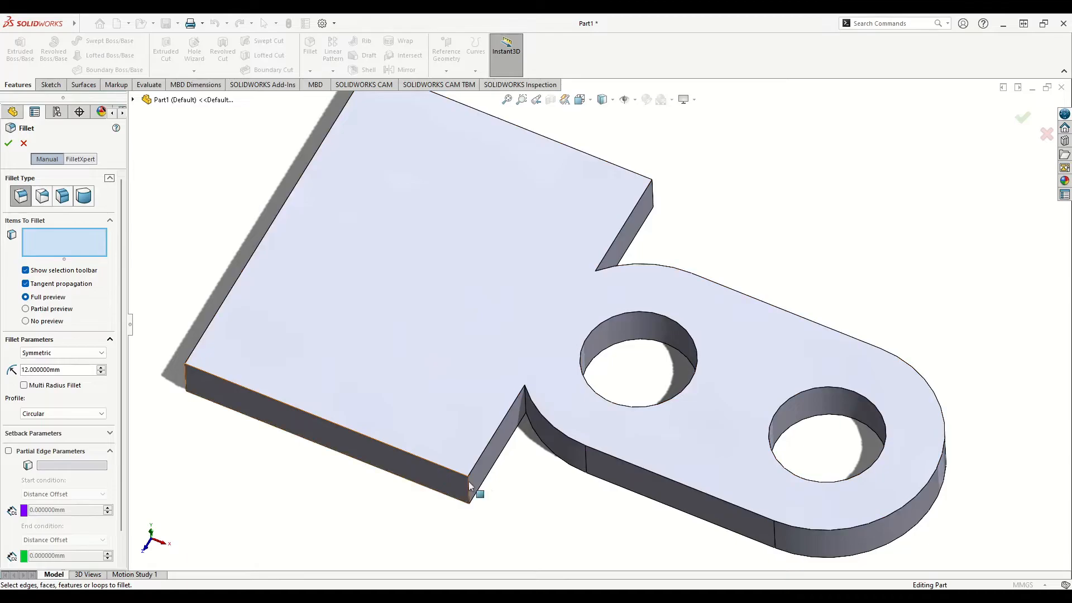
left_click(525, 408)
middle_click_drag(645, 312, 648, 335)
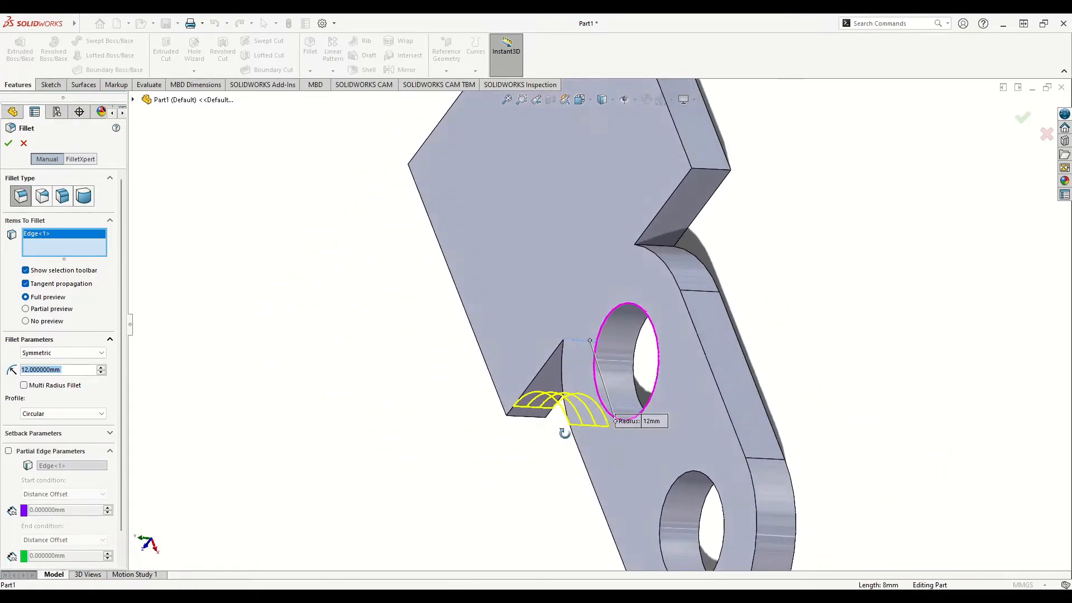
left_click(653, 246)
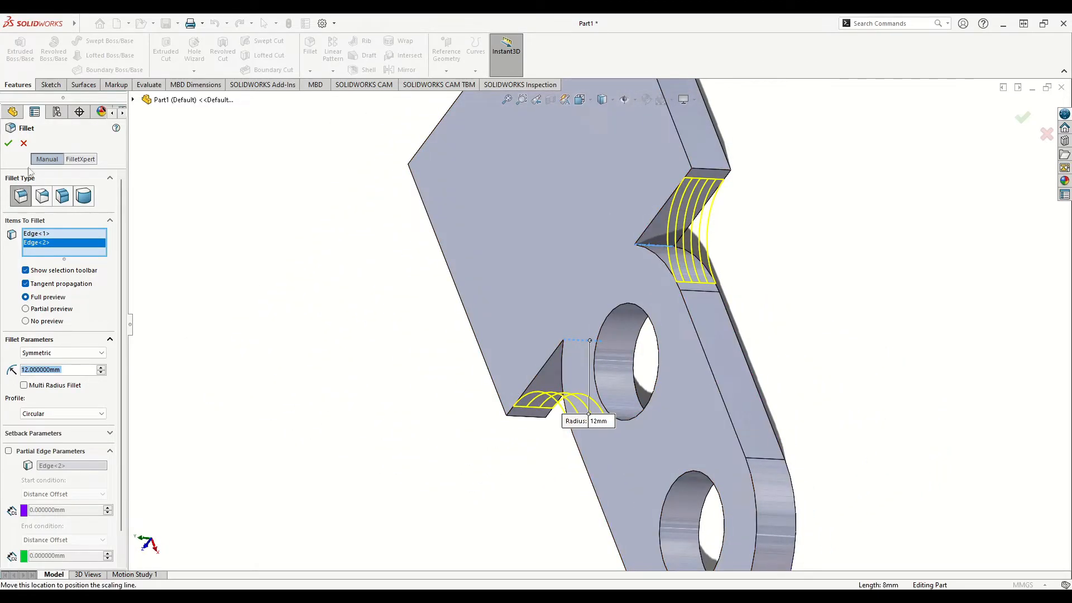
left_click(9, 144)
Step: Start a new sketch on the long front side face of the rectangular block
middle_click_drag(287, 318, 422, 437)
left_click(423, 437)
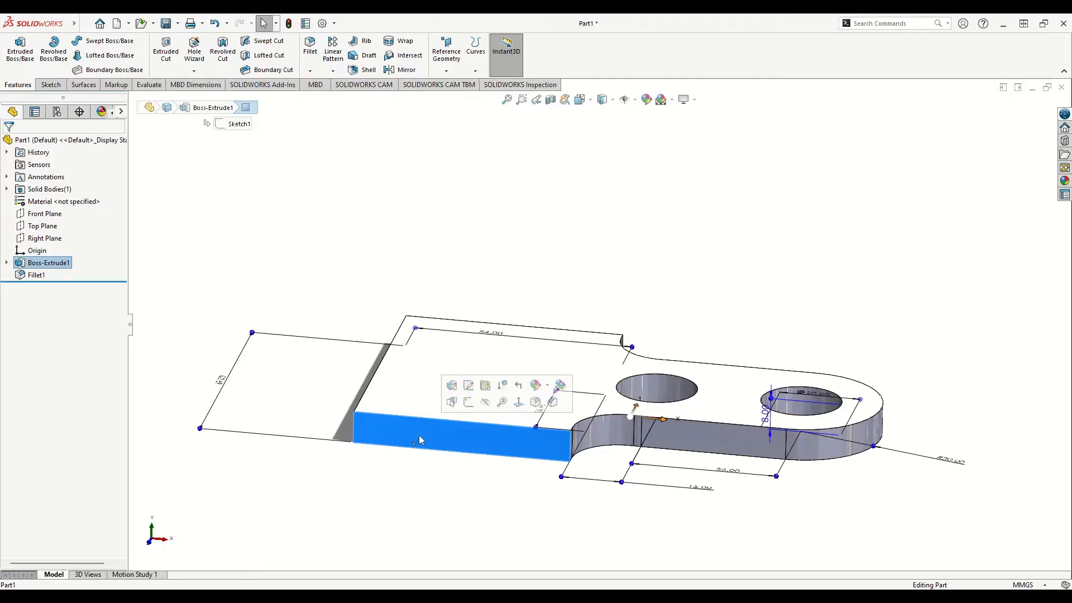
left_click(467, 404)
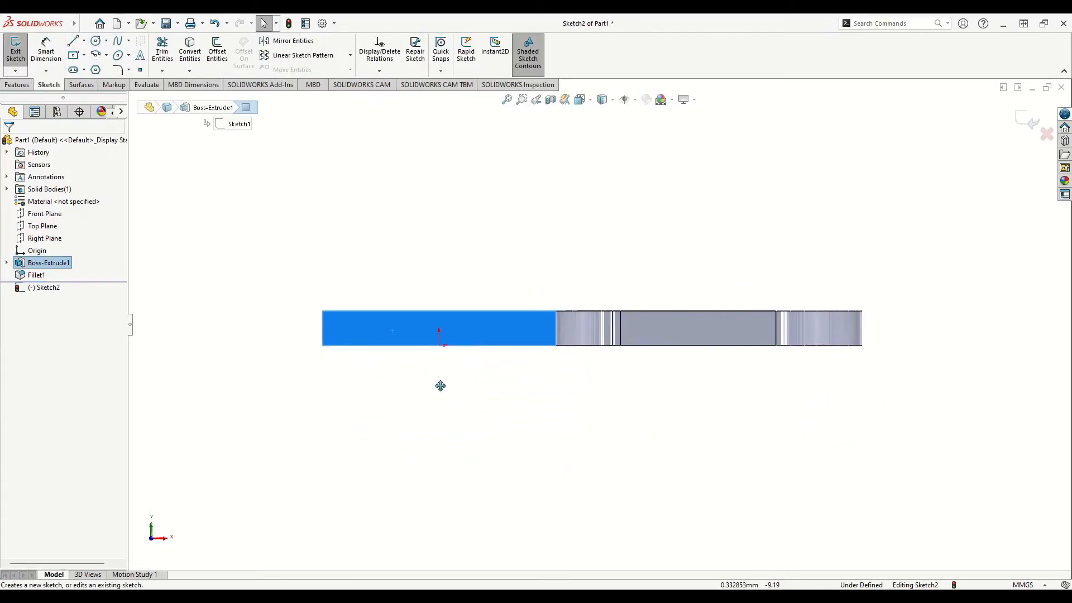
scroll(484, 363, "down", 1)
middle_click_drag(484, 364, 474, 382)
left_click(208, 311)
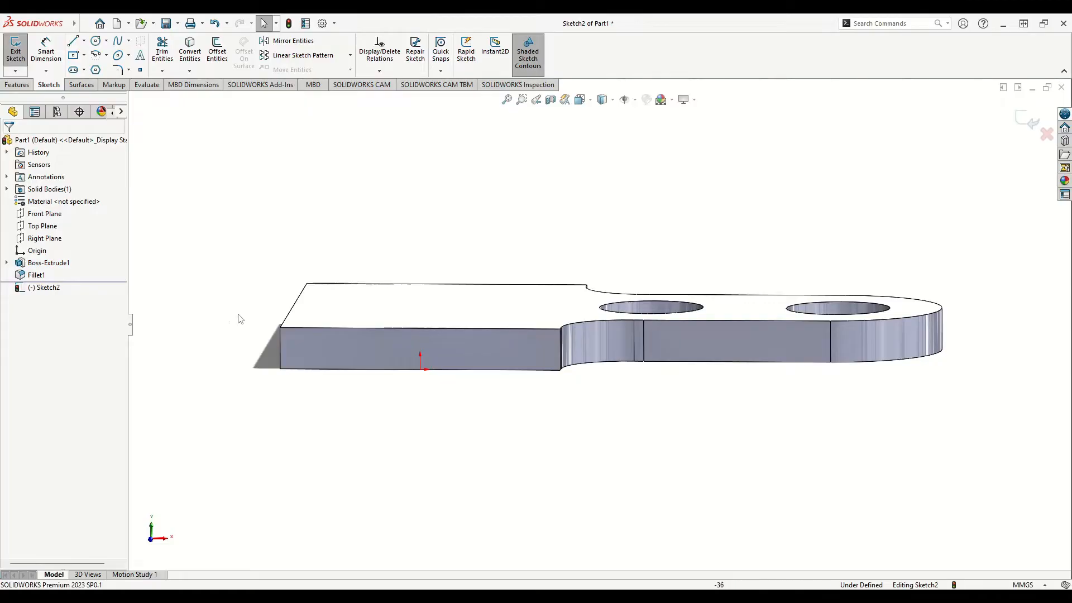
Step: Sketch a closed rectangle of lines up from the face's lower edge, spanning the block's full width and about 40 mm high
left_click(72, 40)
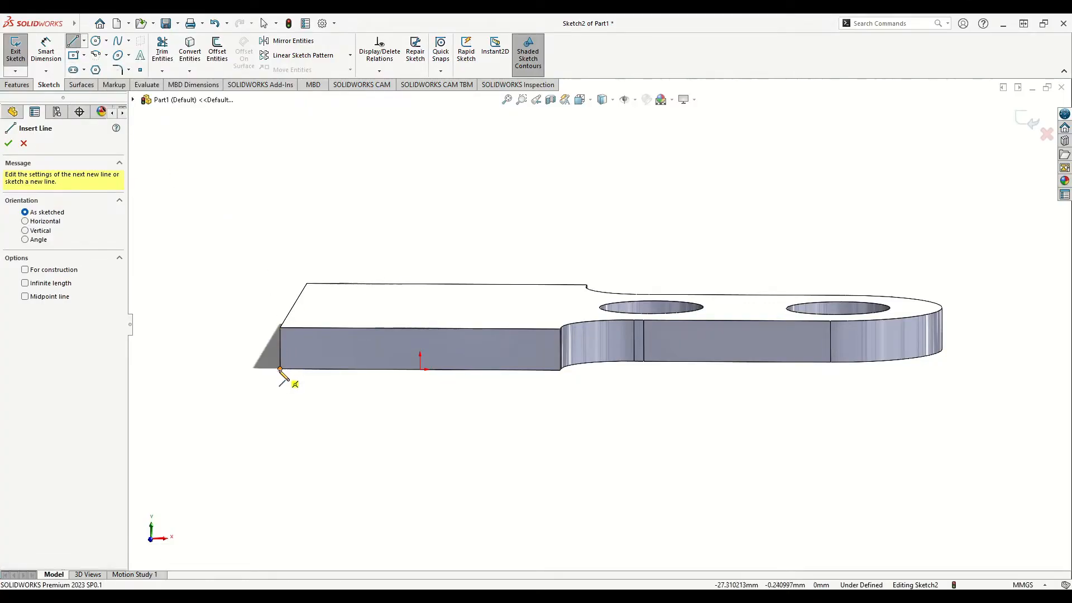
left_click(280, 369)
left_click(560, 370)
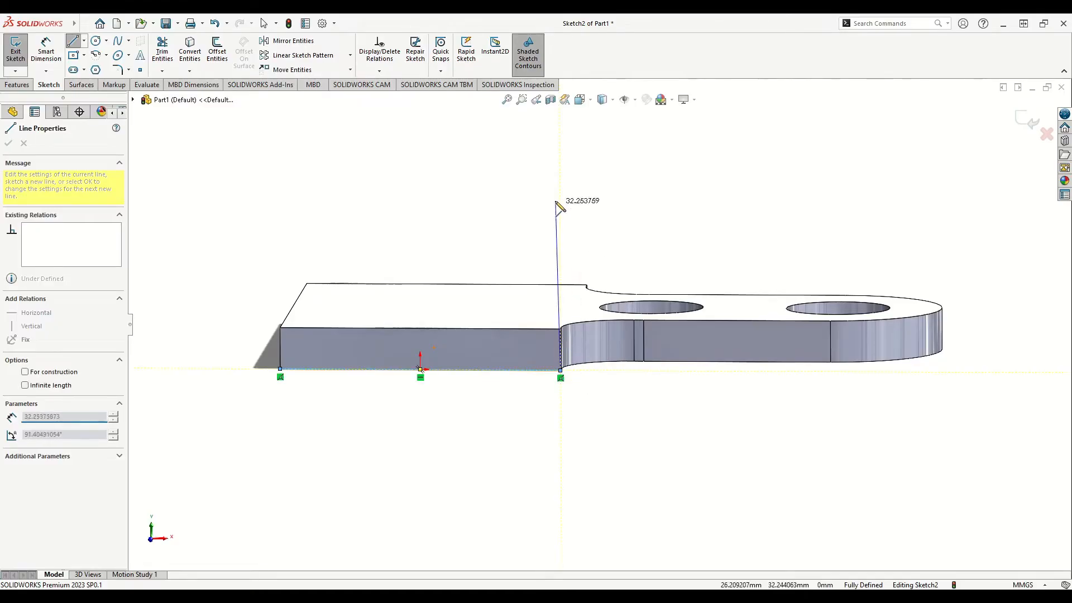
left_click(560, 162)
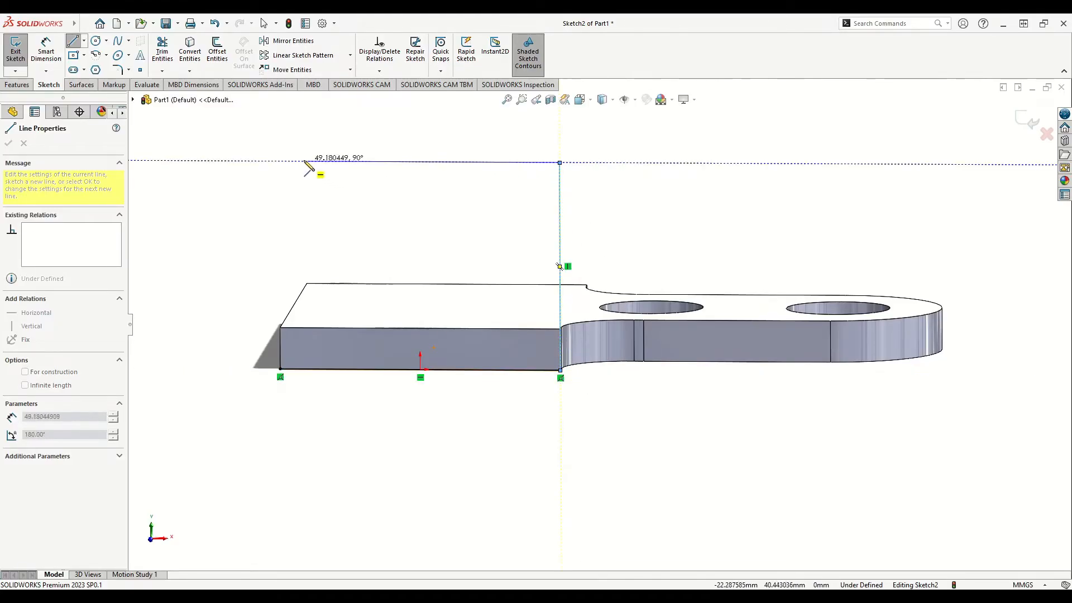
left_click(279, 162)
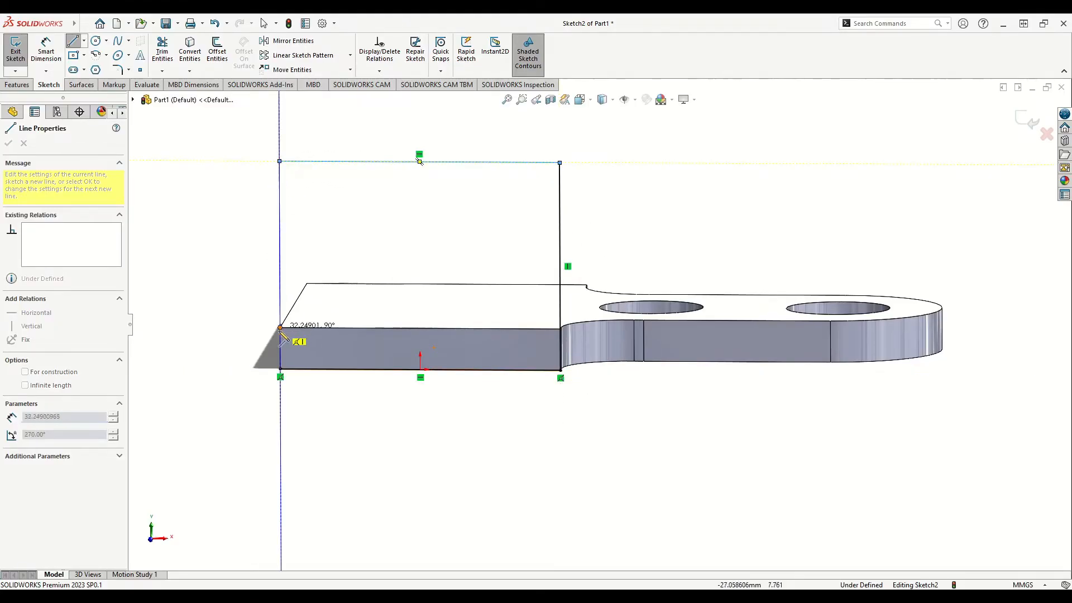
left_click(281, 369)
right_click(250, 354)
left_click(262, 347)
Step: View the sketch face-on and draw a centerpoint semicircular arc above the rectangle, centred on its top edge's midpoint and spanning both upper corners
left_click(45, 287)
left_click(71, 275)
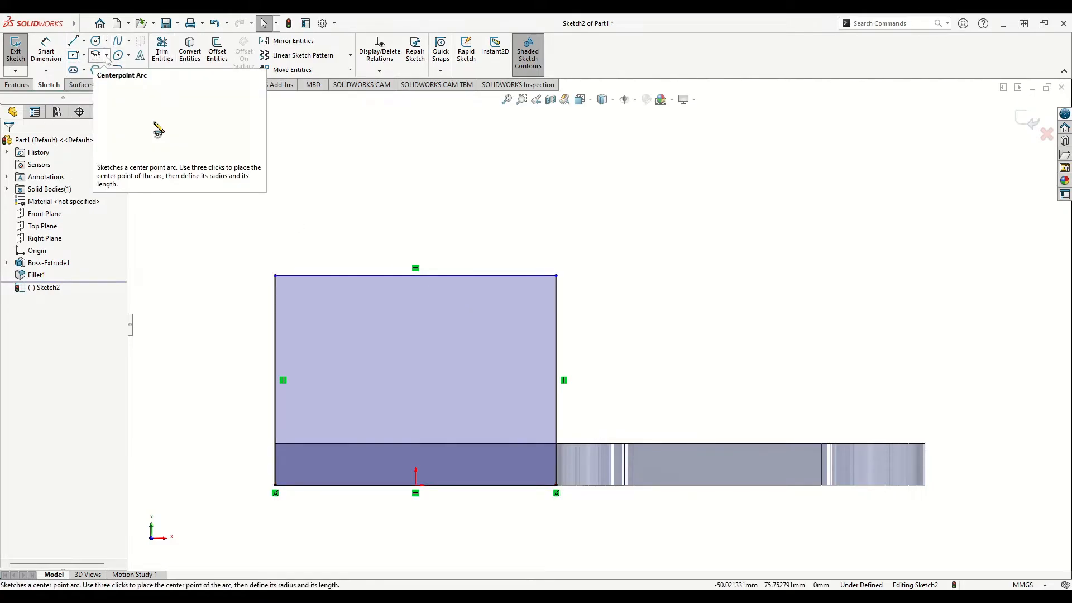
left_click(106, 56)
left_click(114, 70)
left_click(415, 275)
left_click(275, 275)
left_click(556, 276)
right_click(593, 235)
left_click(616, 247)
Step: Make the arc tangent to both vertical lines and convert the rectangle's top line to construction geometry
left_click(273, 275)
left_click(248, 241)
left_click(280, 244)
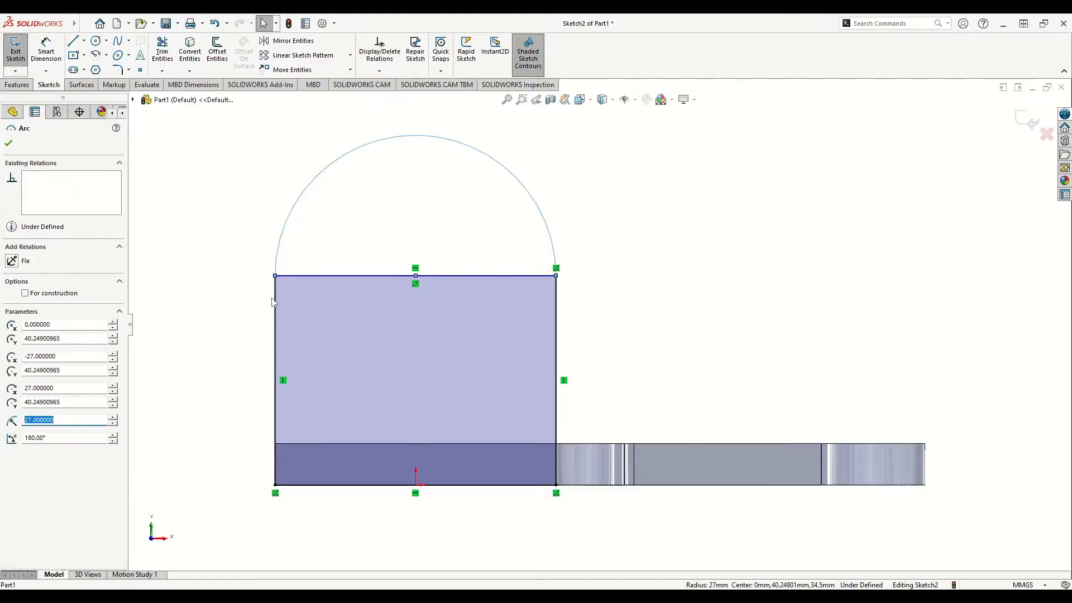
left_click(276, 306, "ctrl")
left_click(306, 255)
left_click(227, 262)
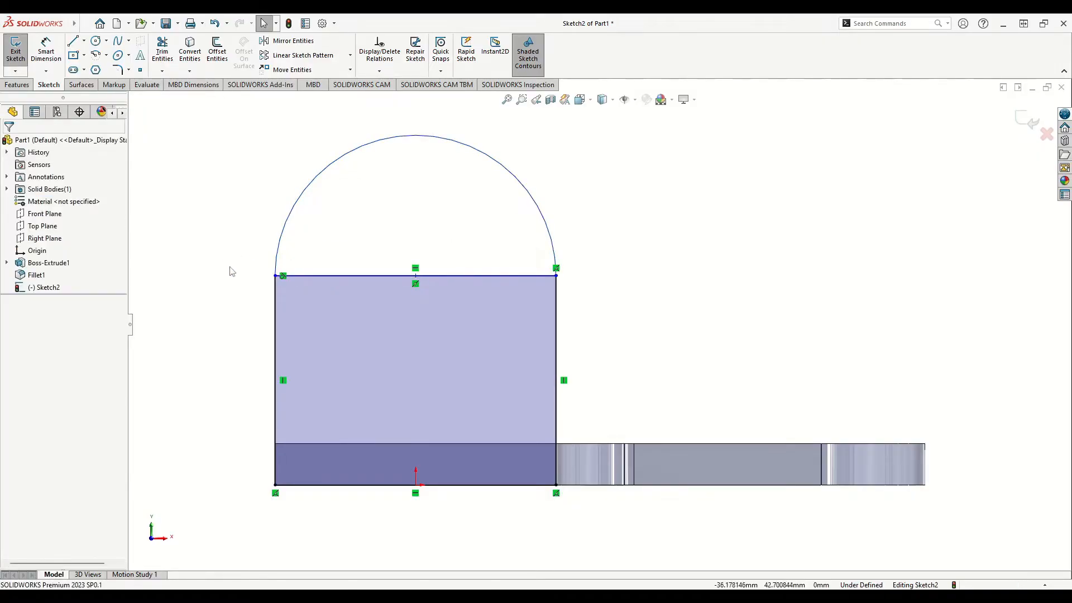
left_click(556, 256)
left_click(557, 307, "ctrl")
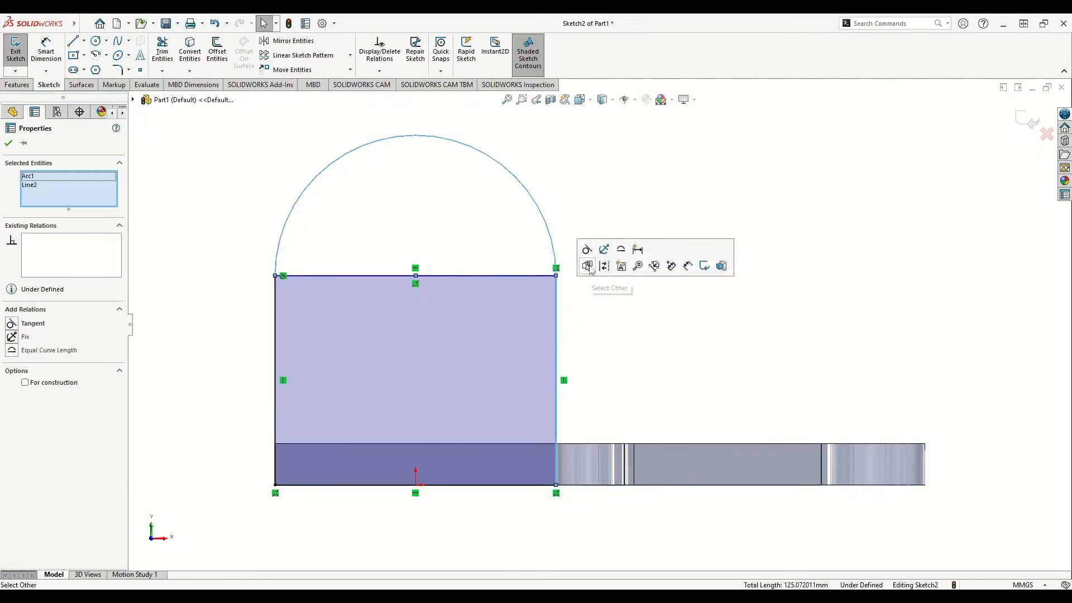
left_click(587, 249)
left_click(333, 275)
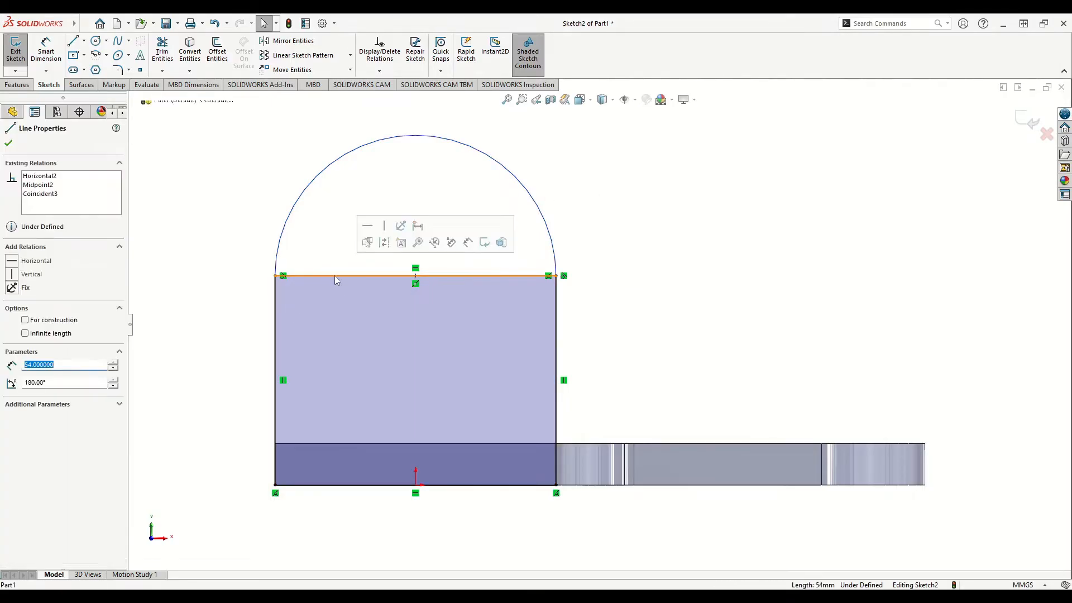
left_click(383, 243)
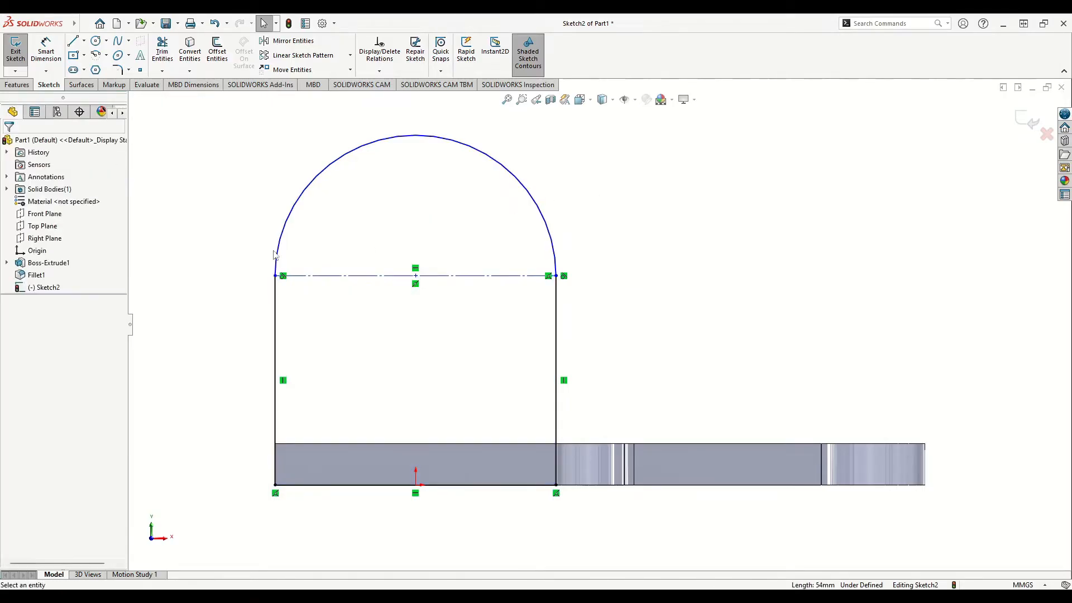
Step: Add a radius dimension to the arc as a driven dimension
left_click(53, 56)
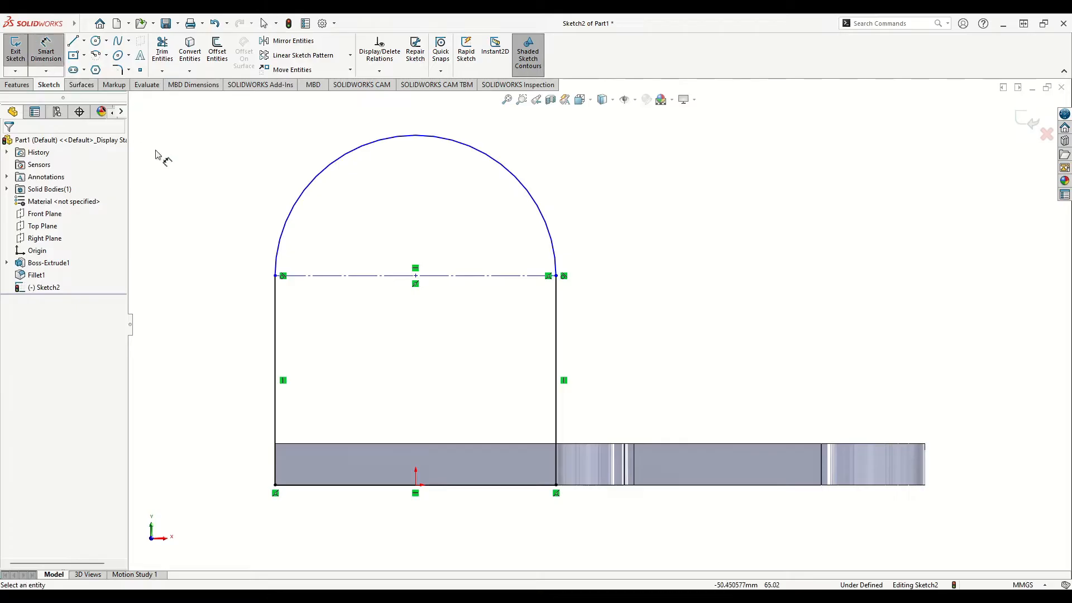
left_click(311, 184)
left_click(250, 170)
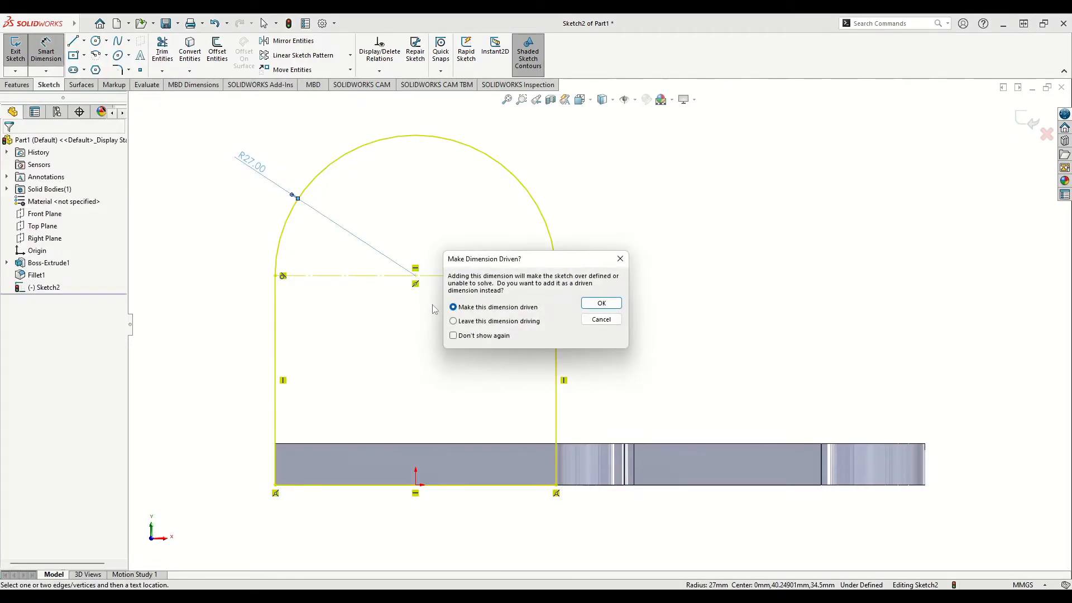
left_click(602, 303)
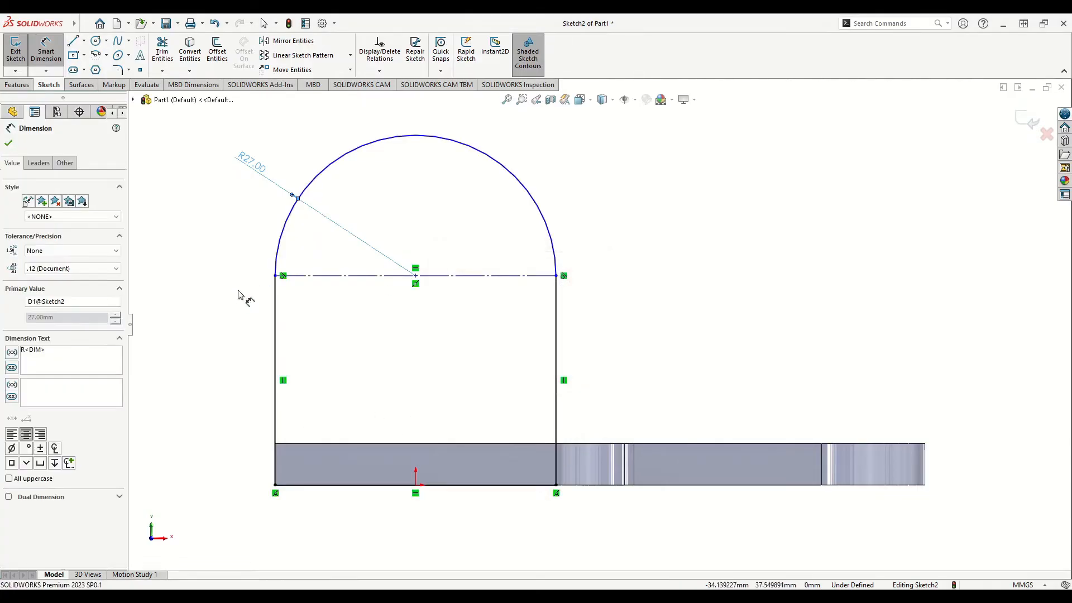
Step: Dimension the height from the base plate's top edge to the arc's centre as 35 mm
left_click(417, 276)
left_click(465, 445)
left_click(229, 362)
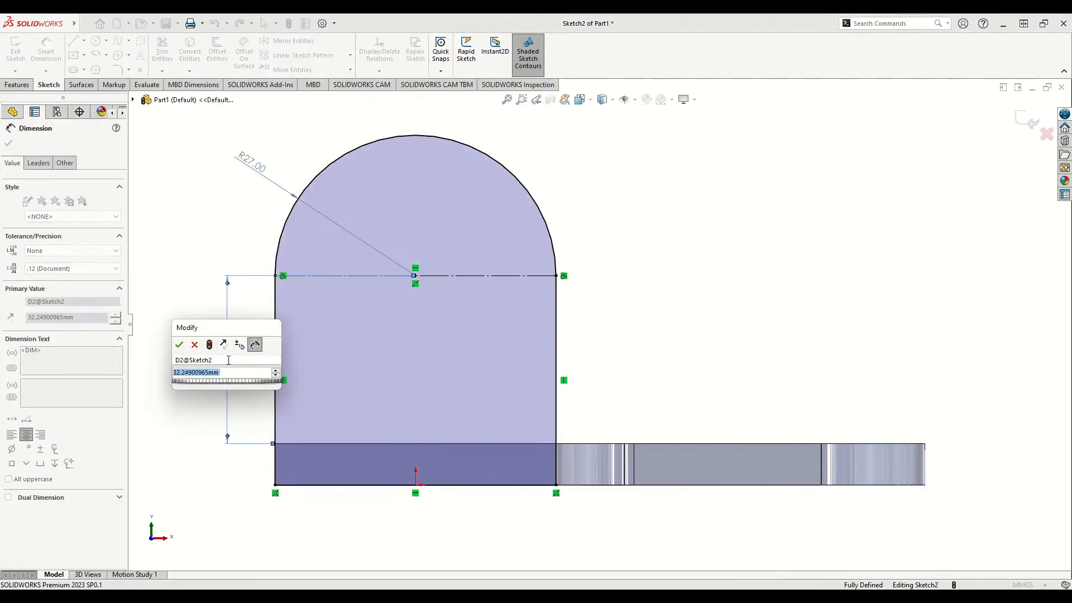
type("3")
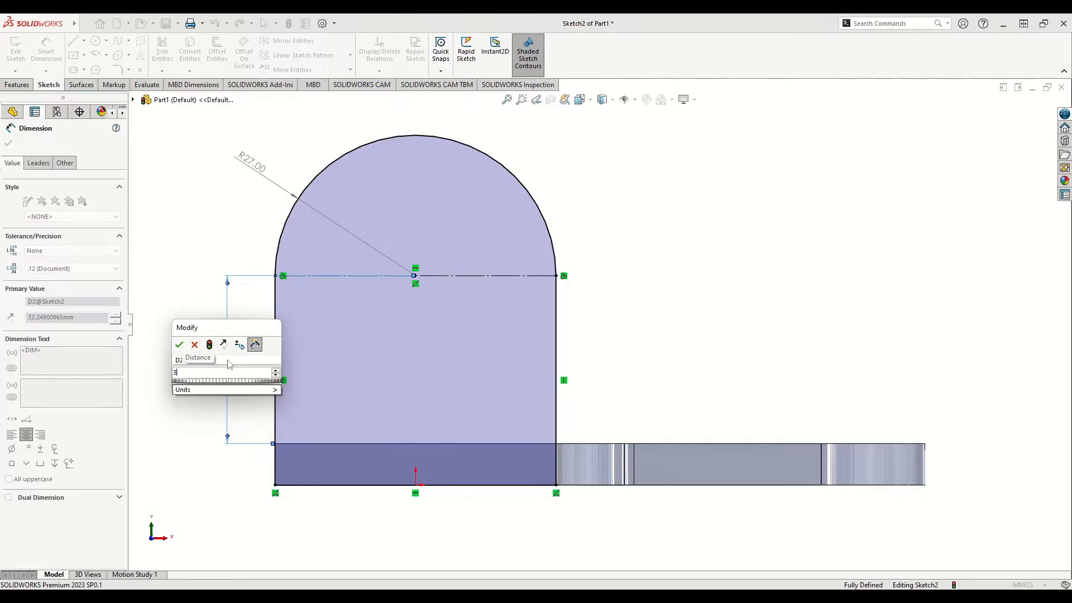
key("Return")
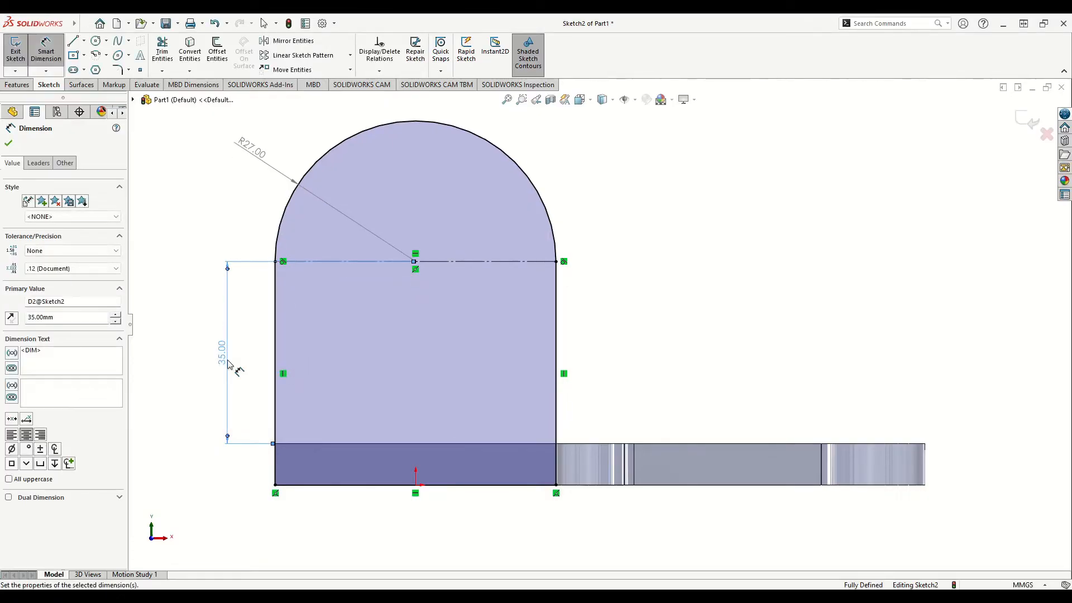
key("Escape")
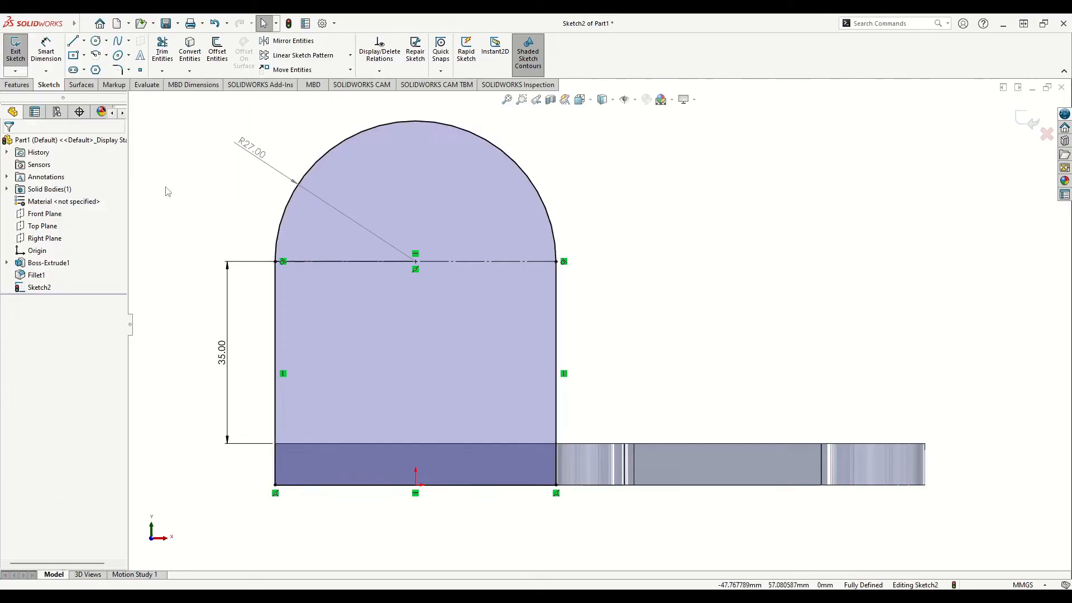
Step: Sketch a circle about 22 mm in diameter centred on the arc's centre point
left_click(96, 40)
left_click(416, 261)
left_click(391, 313)
key("Escape")
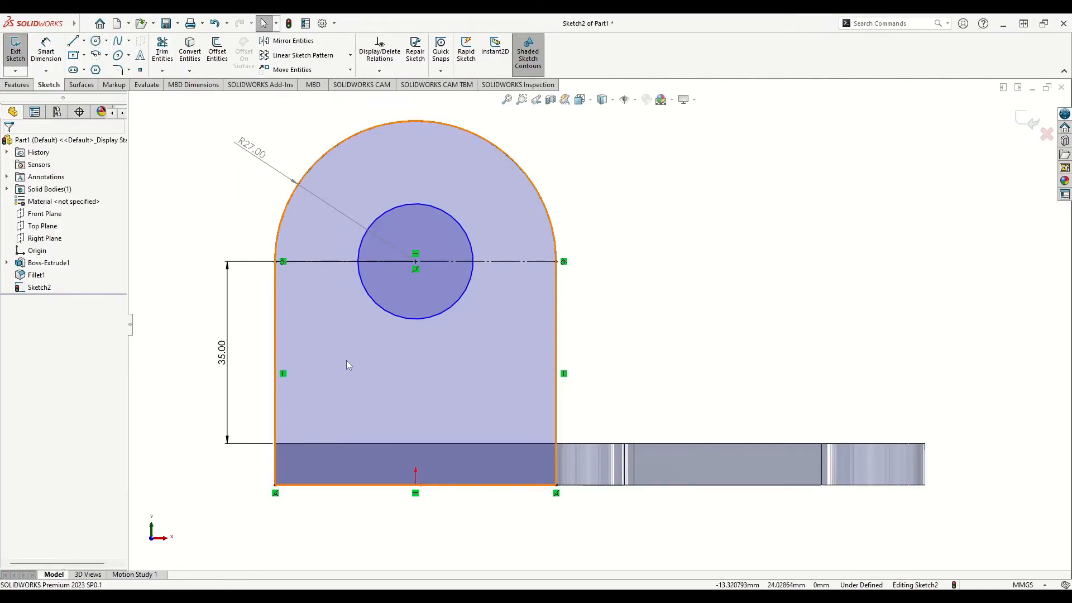
Step: Dimension the circle with a 21 mm diameter and reposition its dimension text beside the profile
left_click(47, 52)
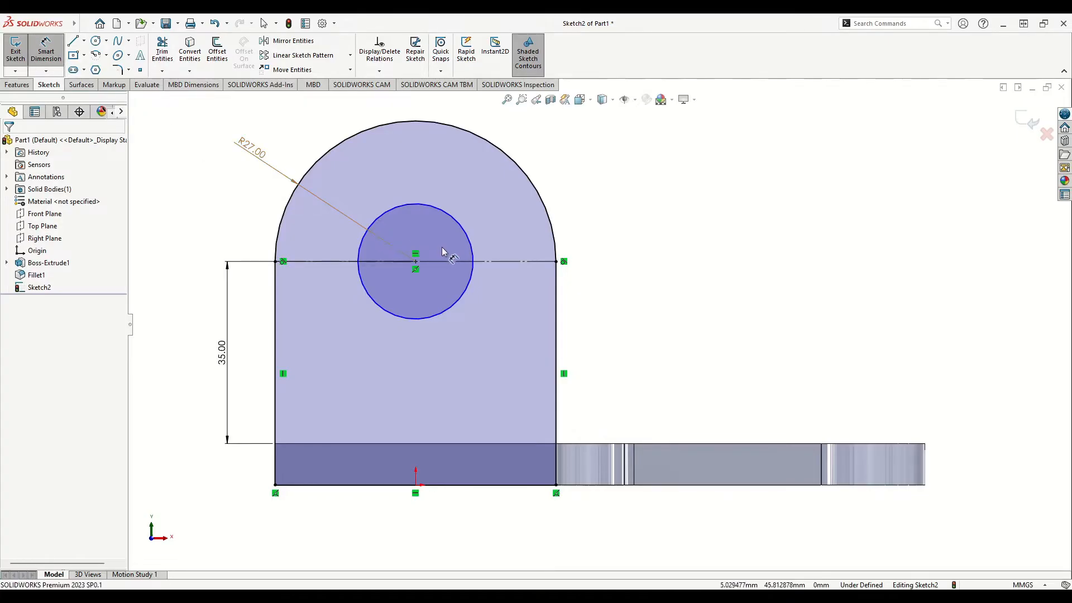
left_click(462, 227)
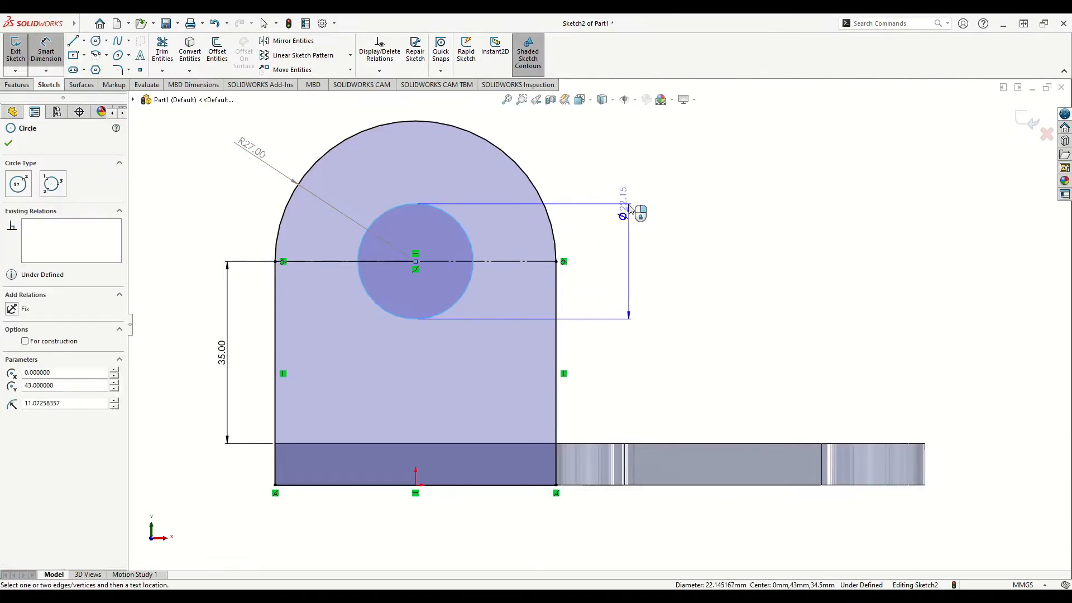
left_click(631, 207)
type("21")
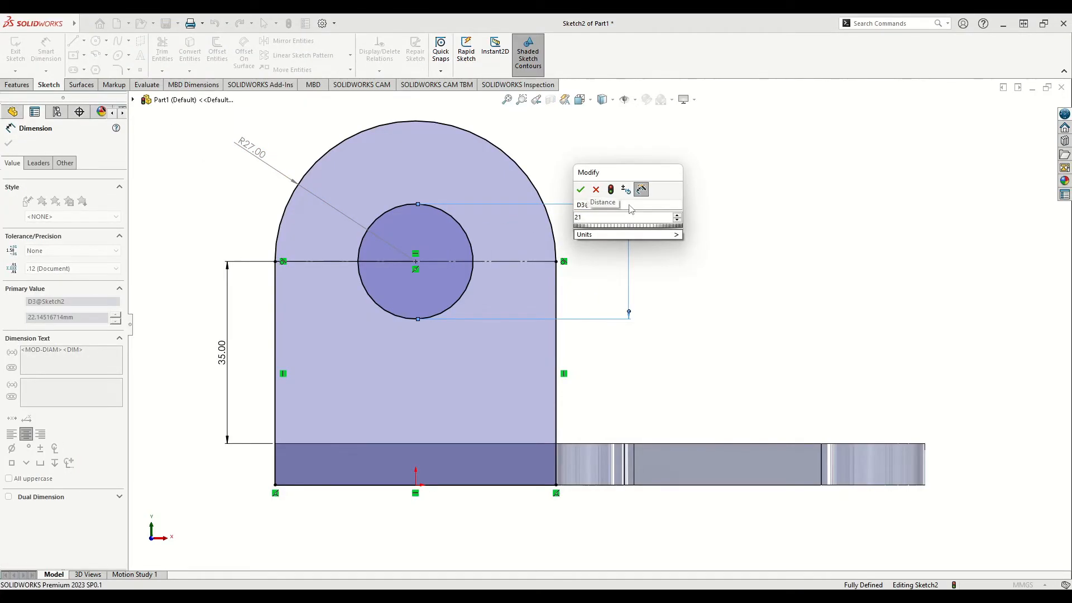
key("Return")
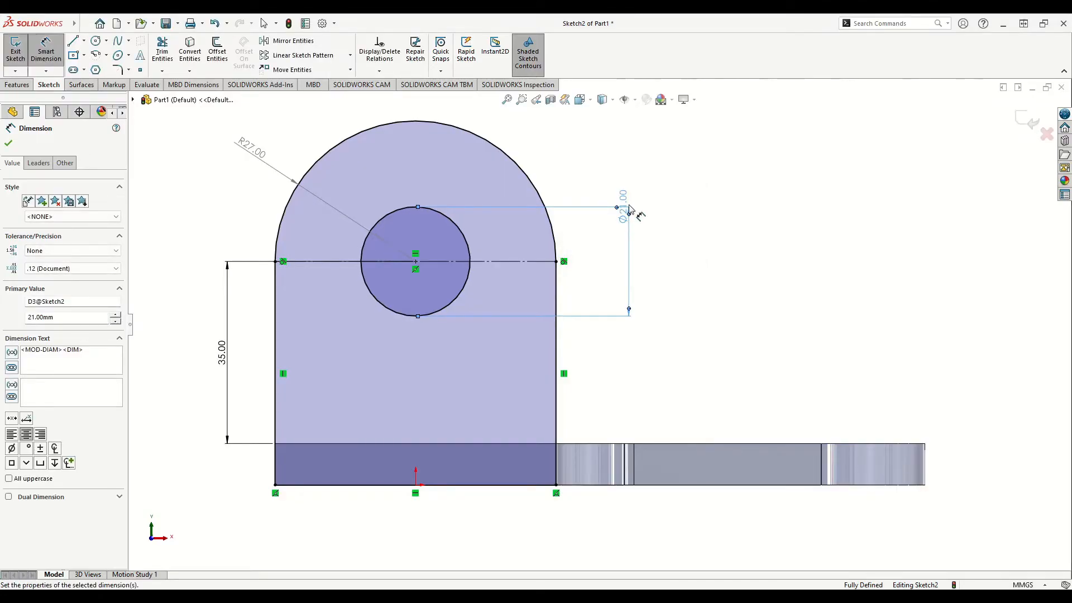
right_click(709, 208)
left_click(732, 240)
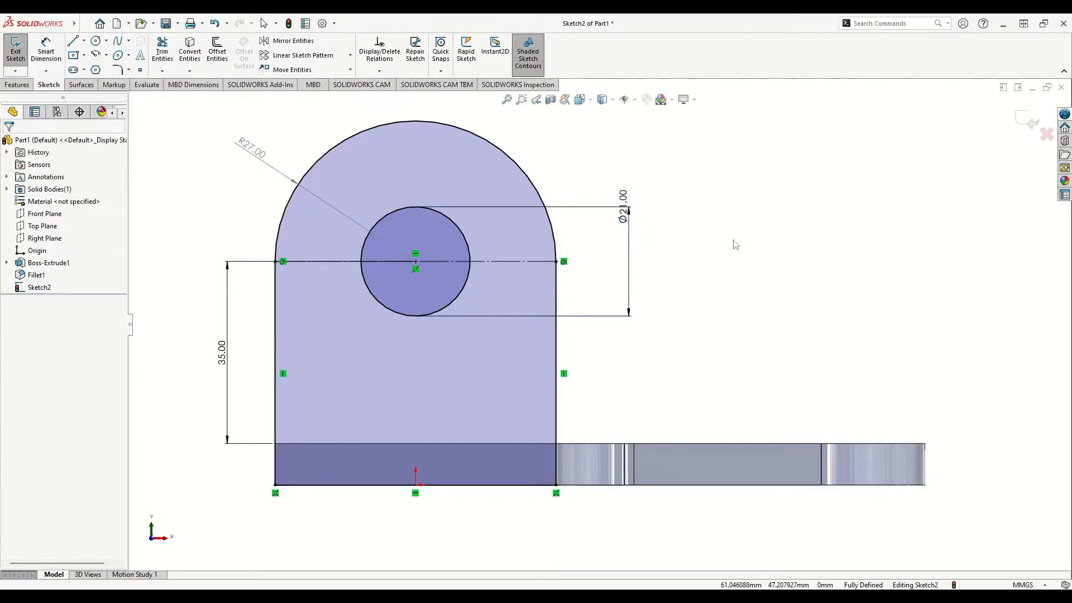
left_click_drag(627, 213, 647, 253)
left_click(728, 298)
Step: Extrude the round-topped profile with its hole as a blind boss 8 mm deep, outward from the base plate and merged with it
scroll(638, 352, "down", 1)
key("ctrl+7")
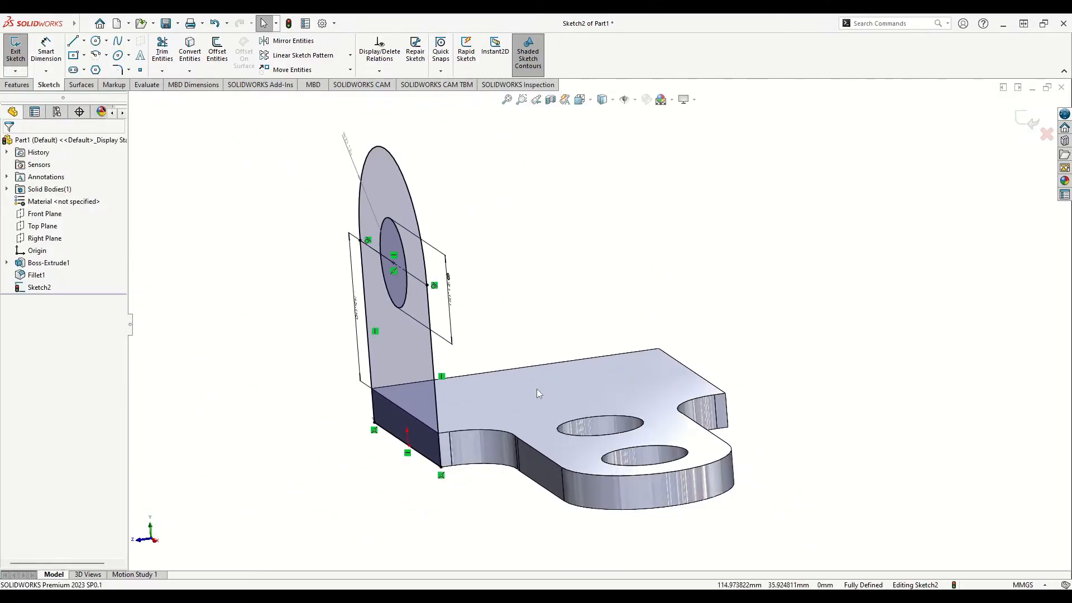
left_click(18, 85)
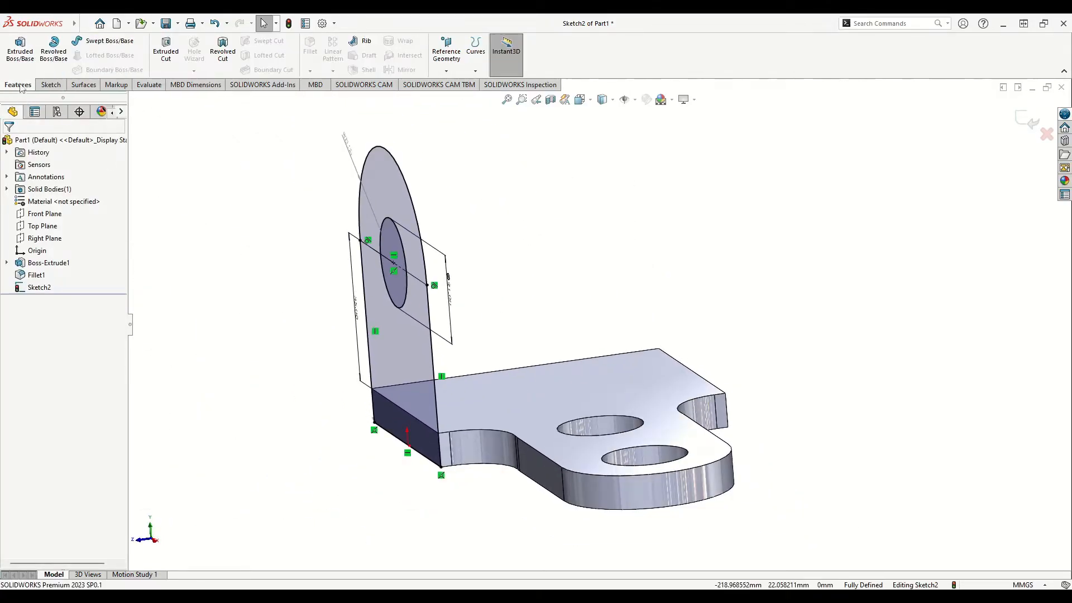
left_click(20, 50)
middle_click_drag(372, 387, 471, 401)
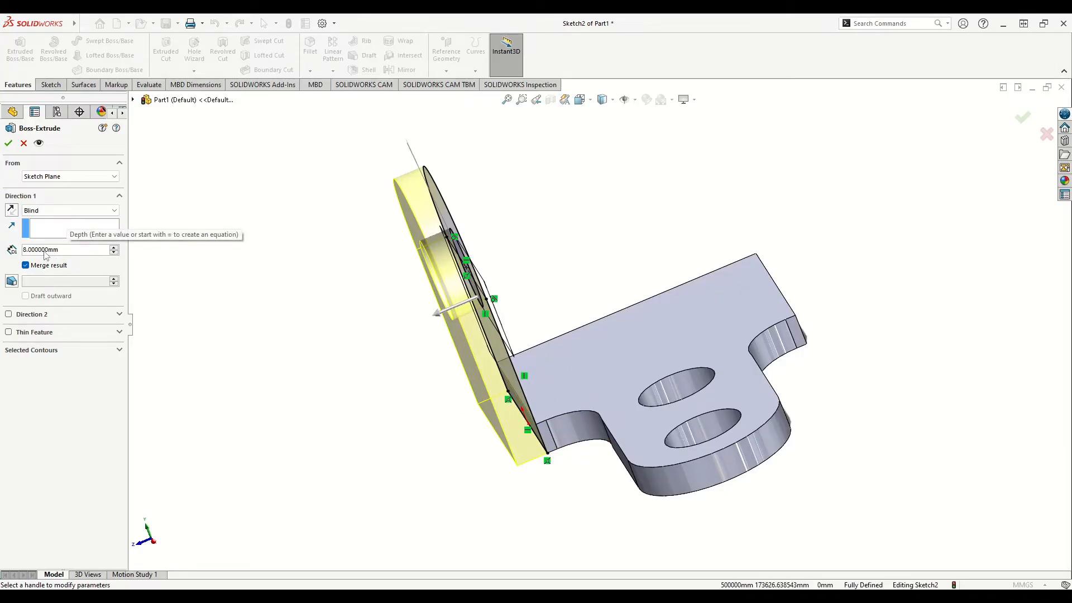
left_click(9, 143)
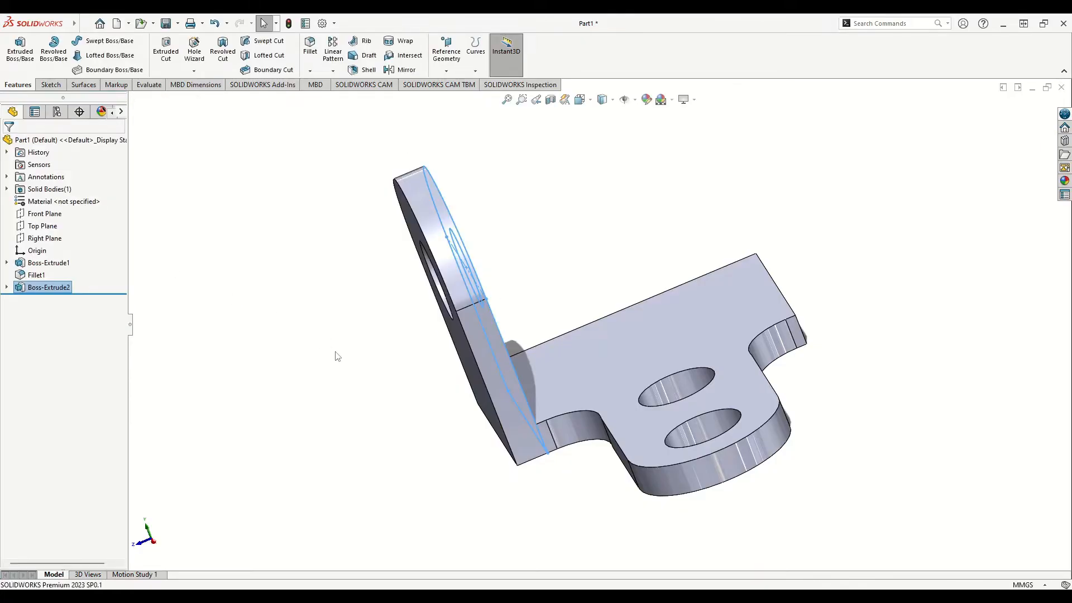
middle_click_drag(386, 367, 420, 337)
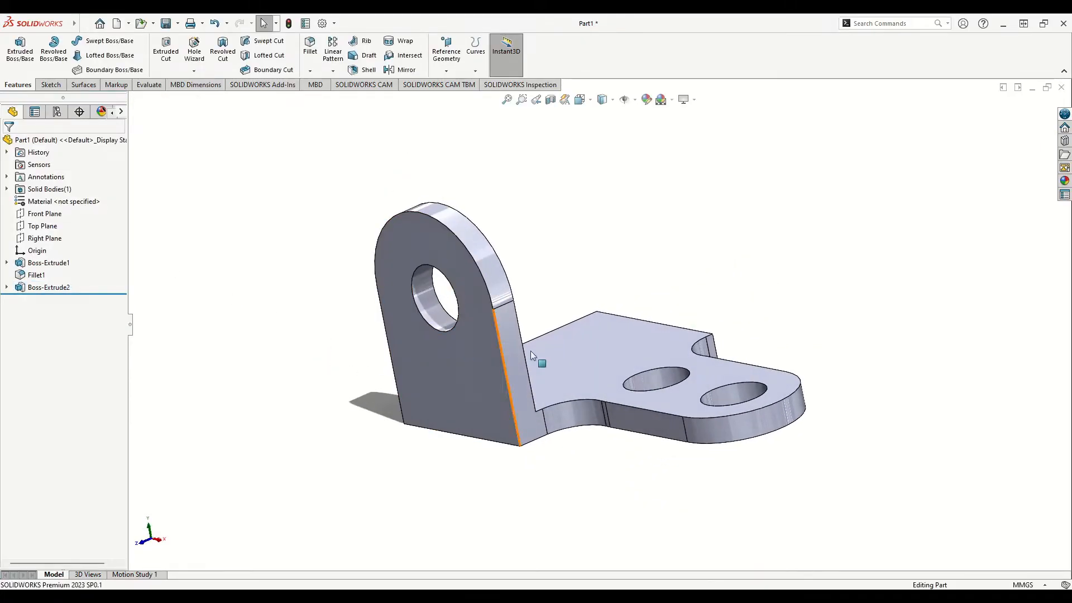
middle_click_drag(455, 371, 375, 405)
left_click(567, 320)
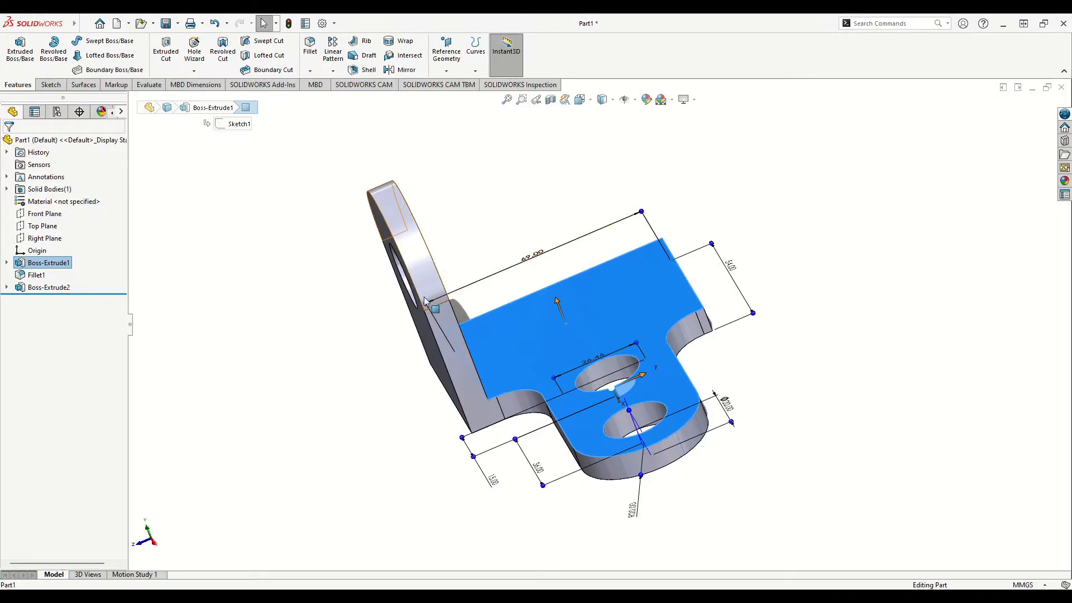
left_click(300, 336)
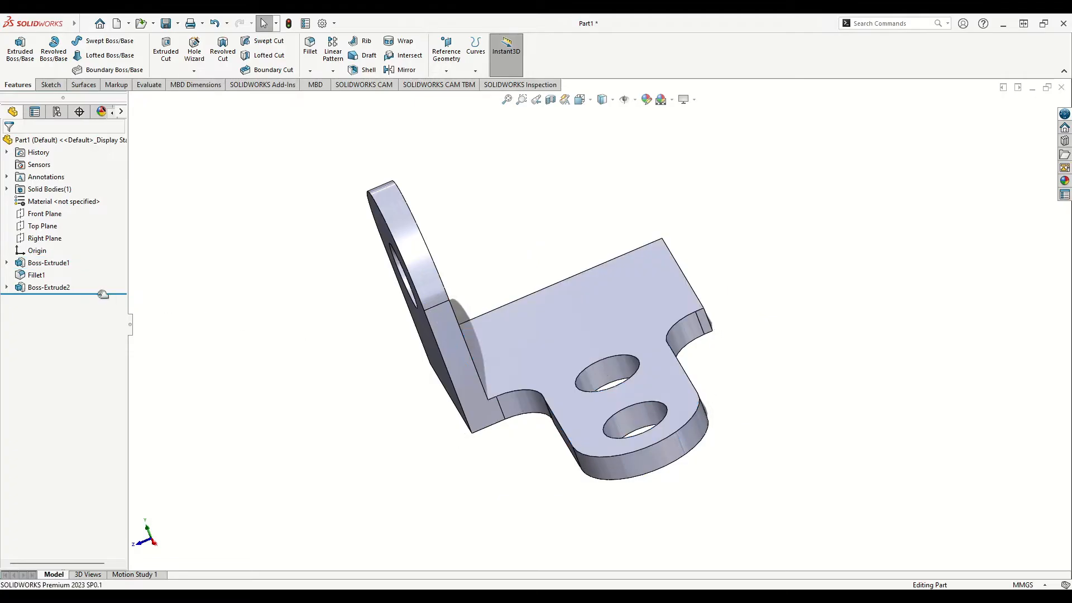
Step: Mirror the round-topped upright lug about the Front Plane to the opposite side of the base plate
left_click(42, 215)
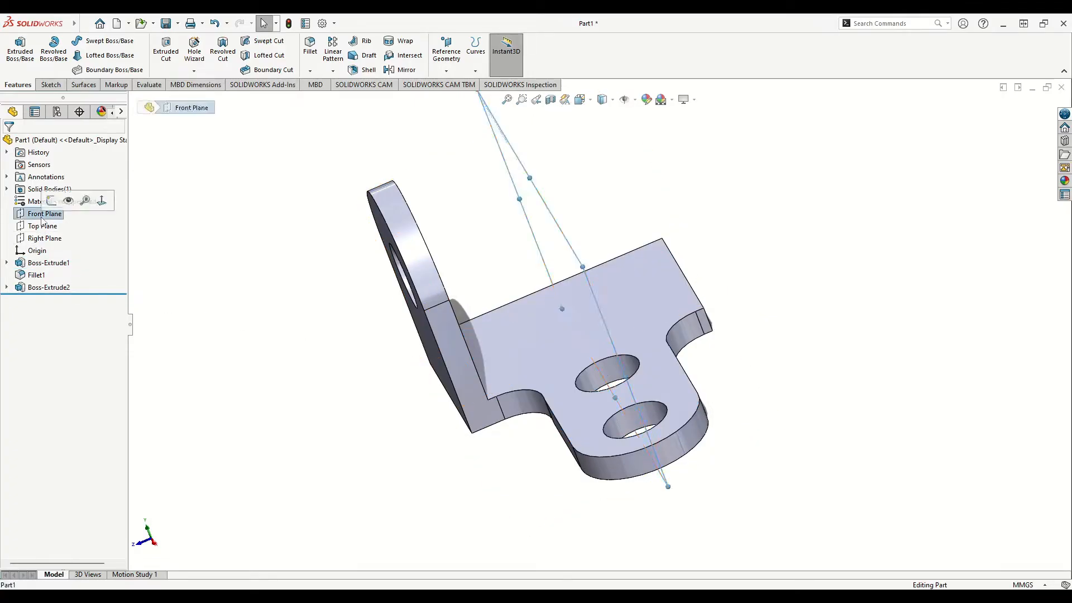
mouse_move(292, 316)
middle_mouse_down()
mouse_move(277, 318)
mouse_move(309, 307)
middle_mouse_up()
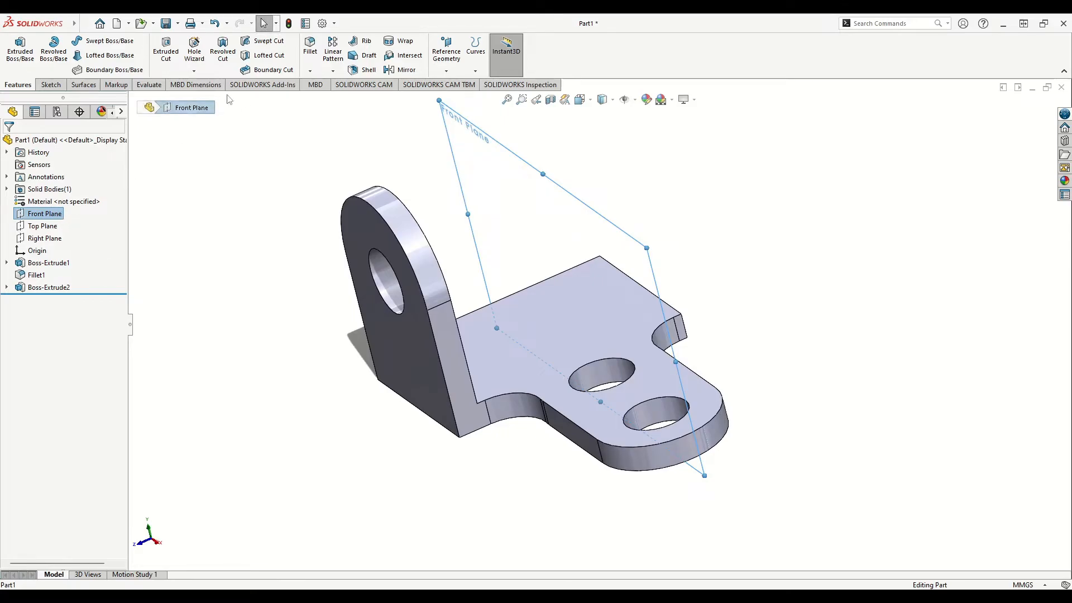
left_click(333, 73)
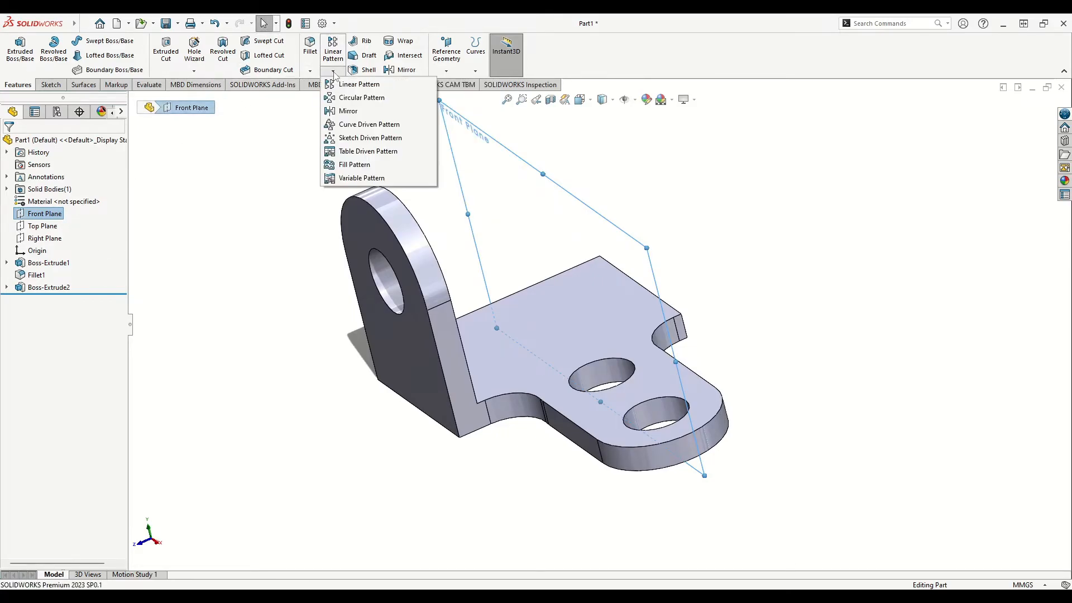
left_click(346, 111)
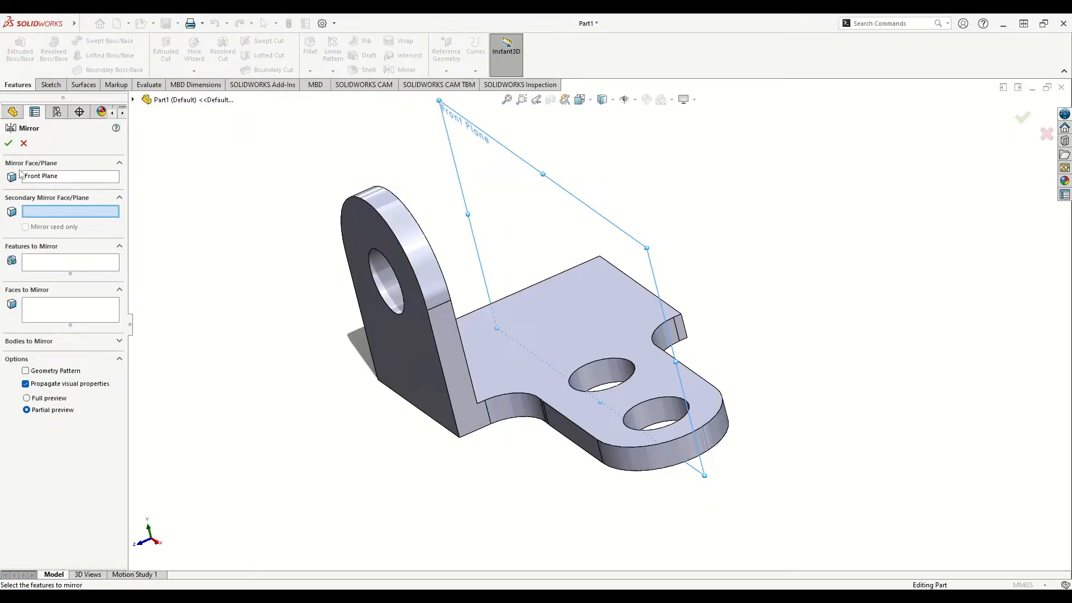
left_click(133, 99)
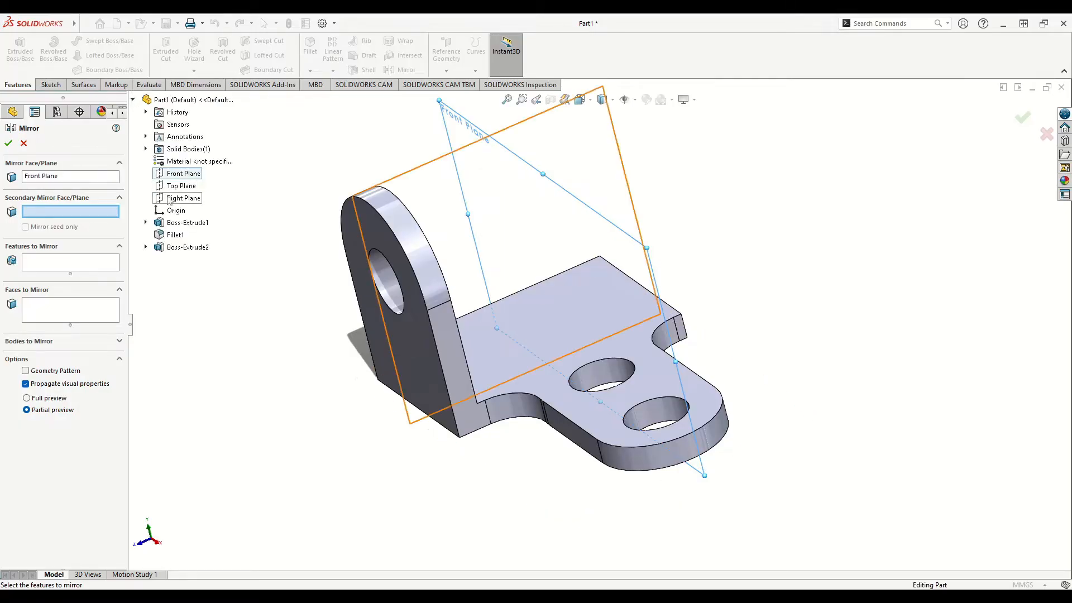
left_click(69, 267)
left_click(178, 247)
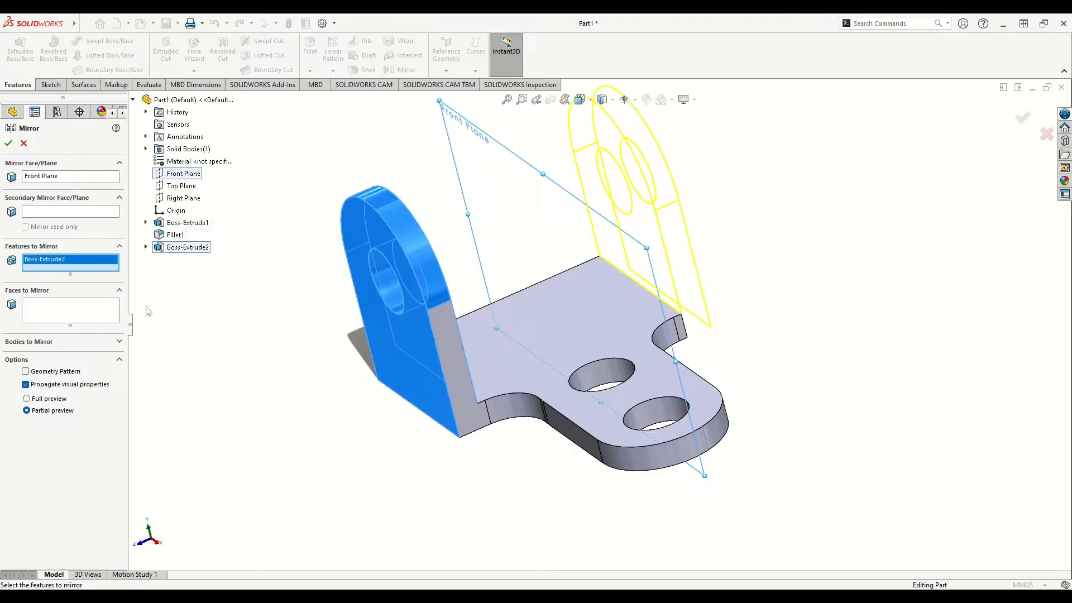
left_click(9, 143)
middle_click_drag(287, 359, 232, 368)
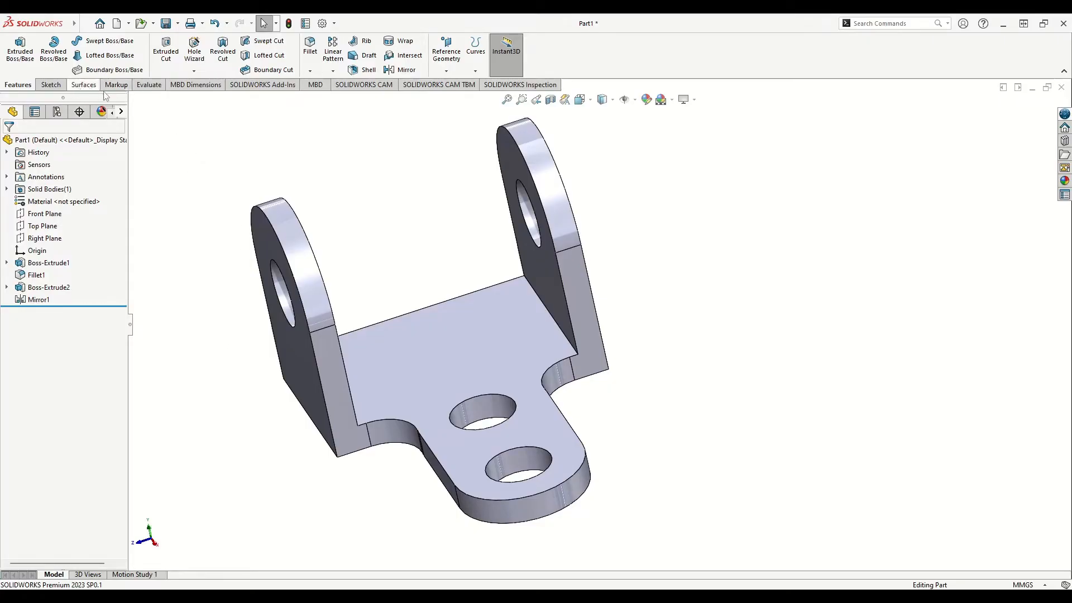
Step: Measure the distance between the inner faces of the two upright lugs
left_click(151, 85)
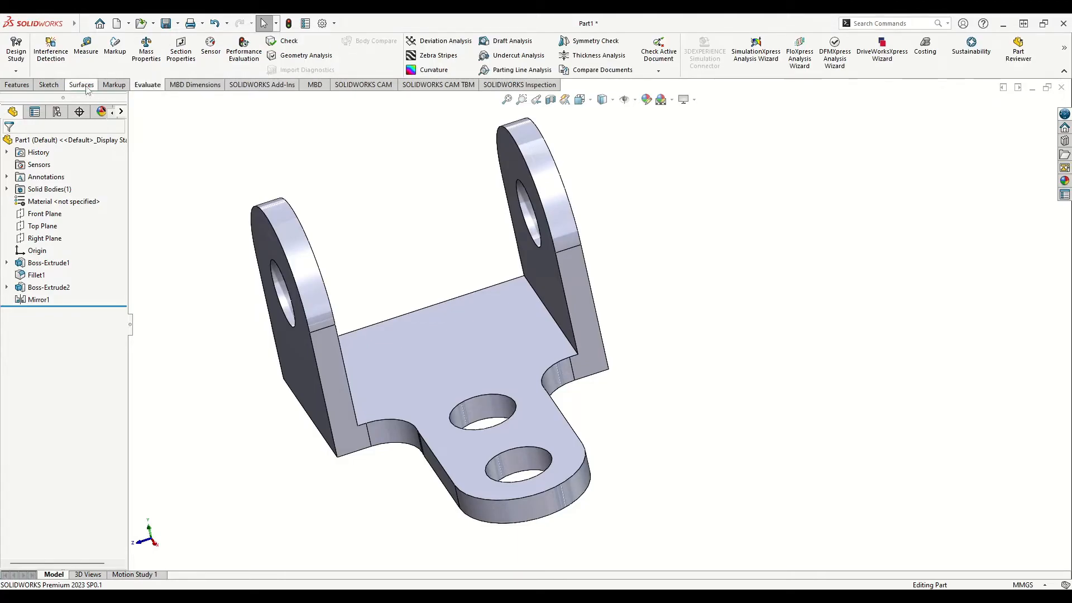
left_click(87, 48)
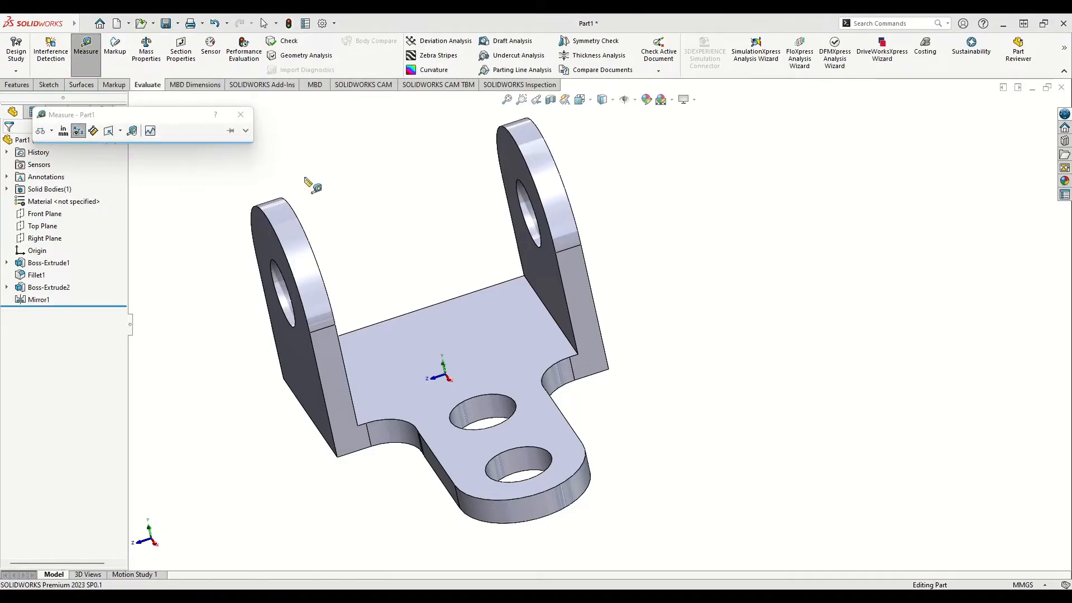
left_click(531, 263)
middle_click_drag(506, 272, 357, 279)
left_click(339, 296)
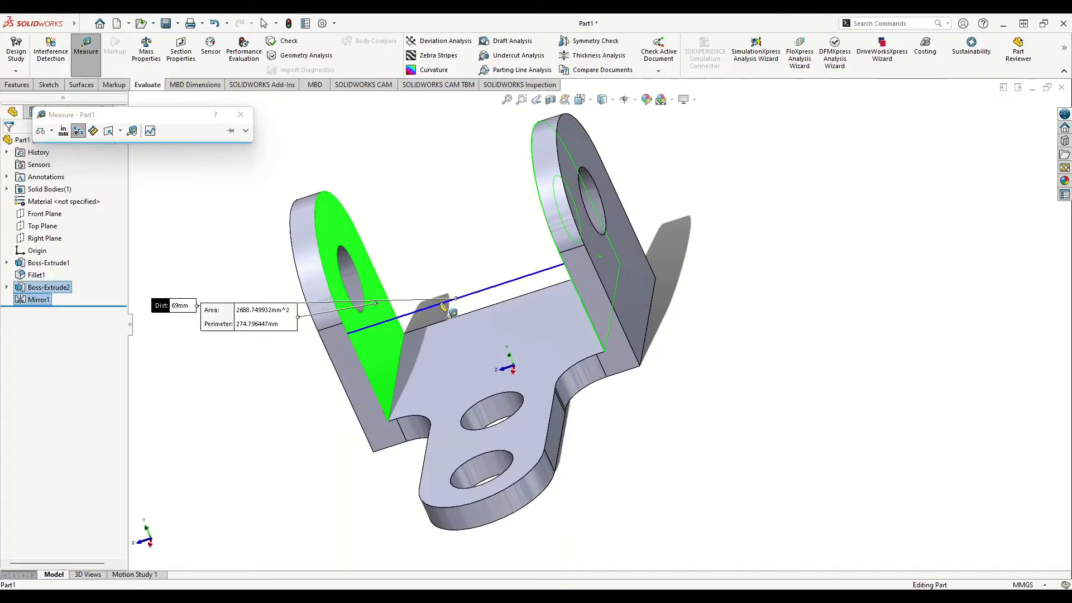
middle_click_drag(444, 315, 468, 295)
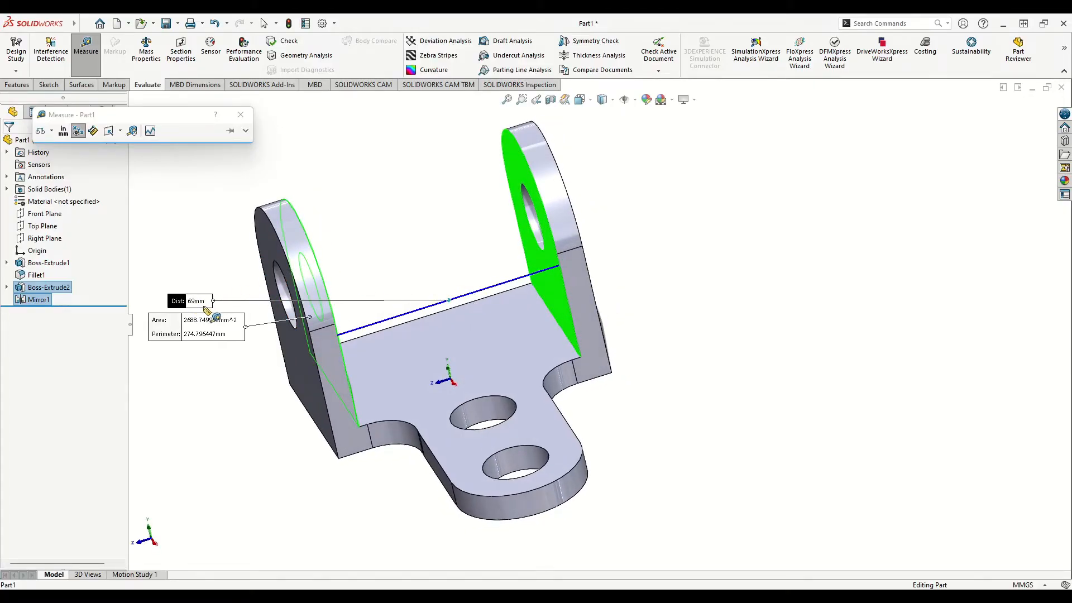
left_click(208, 239)
left_click(236, 116)
Step: Fillet the two outer bottom edges where the lugs meet the base plate with a 12 mm radius
middle_click_drag(257, 338, 395, 388)
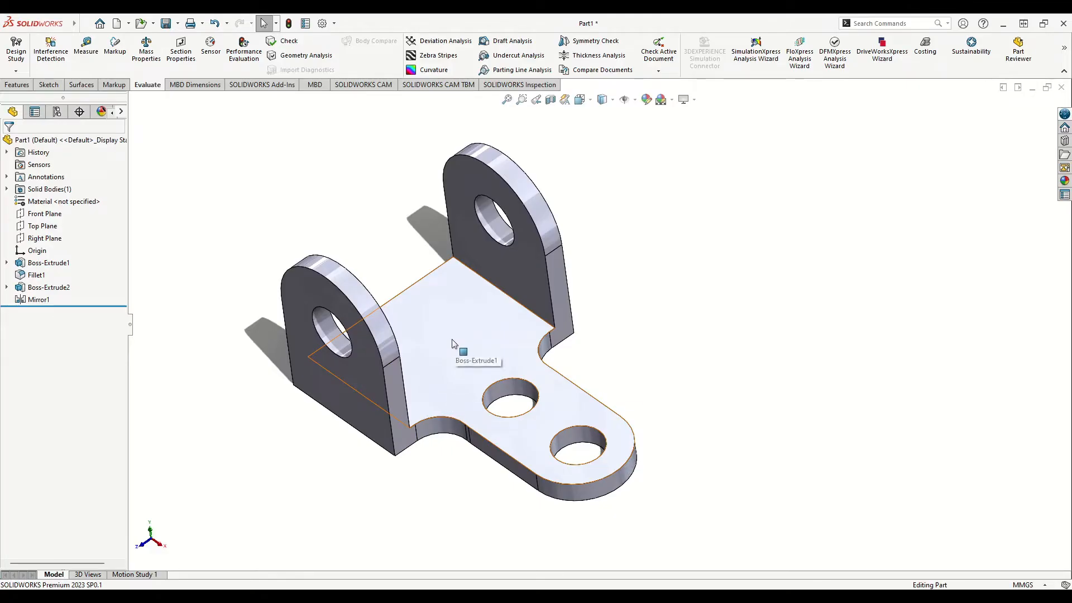
middle_click_drag(367, 417, 329, 416)
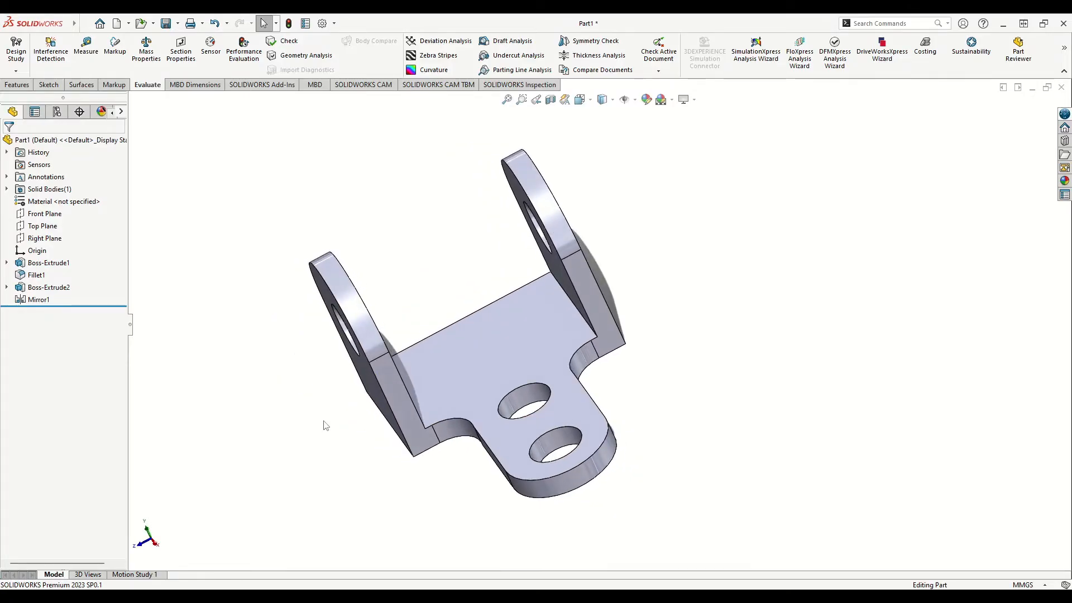
left_click(22, 86)
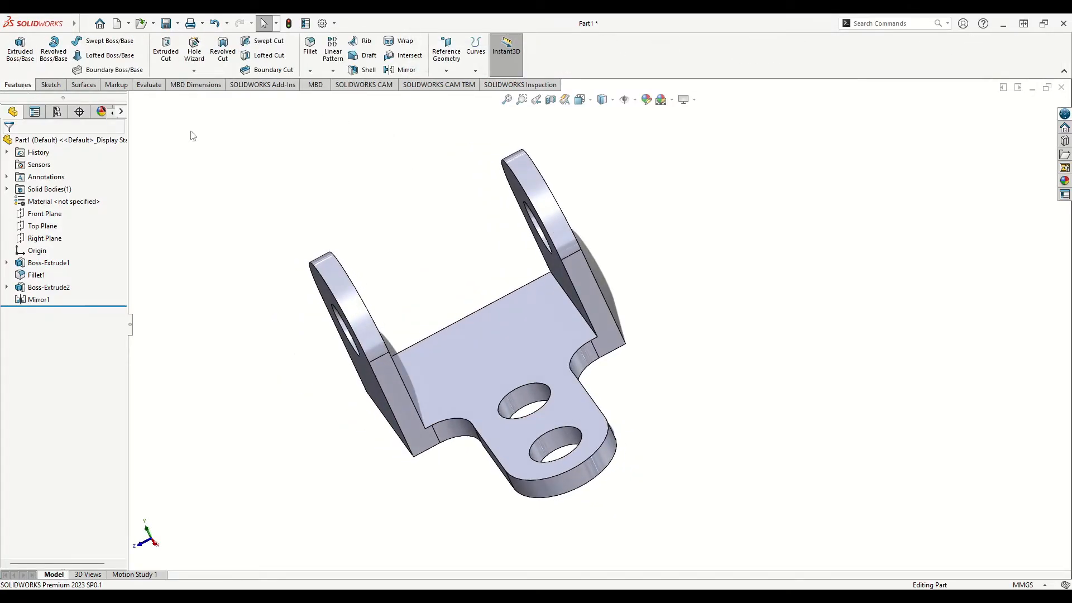
left_click(310, 46)
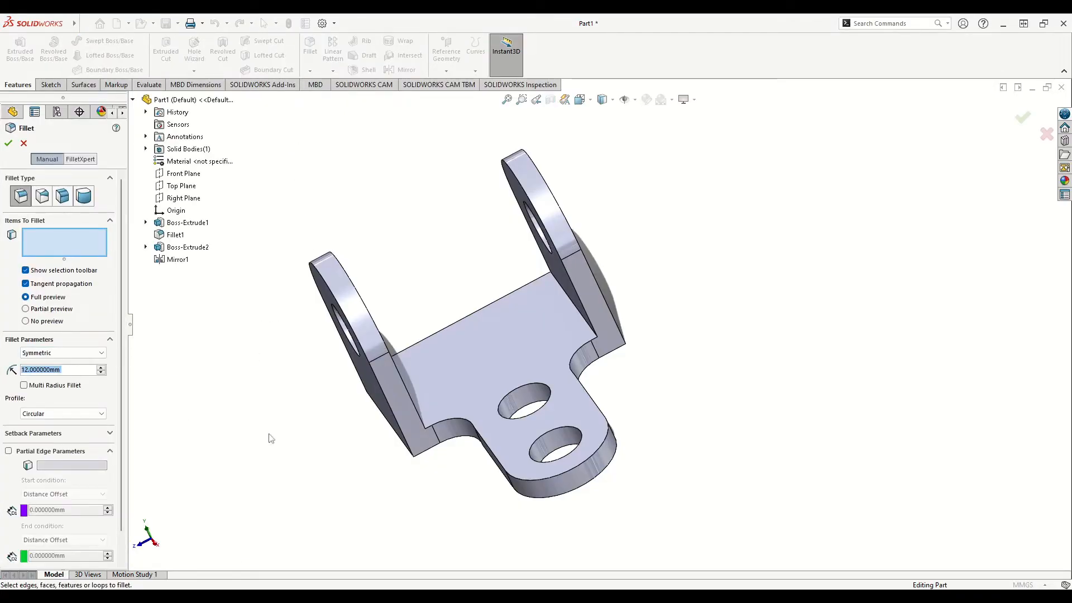
middle_click_drag(282, 441, 285, 361)
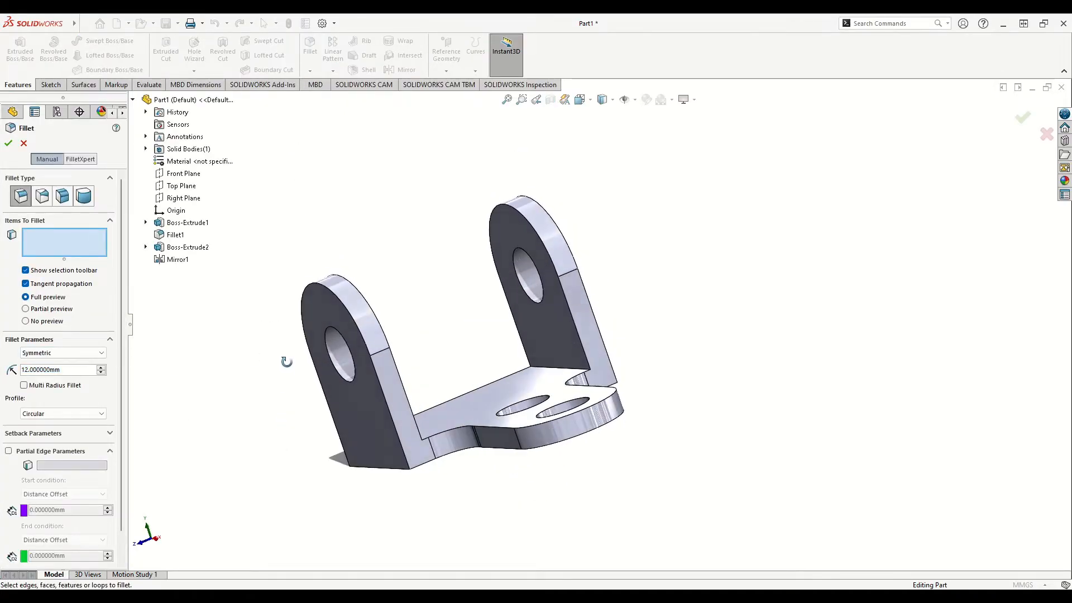
left_click(391, 469)
middle_click_drag(341, 475, 708, 448)
left_click(646, 408)
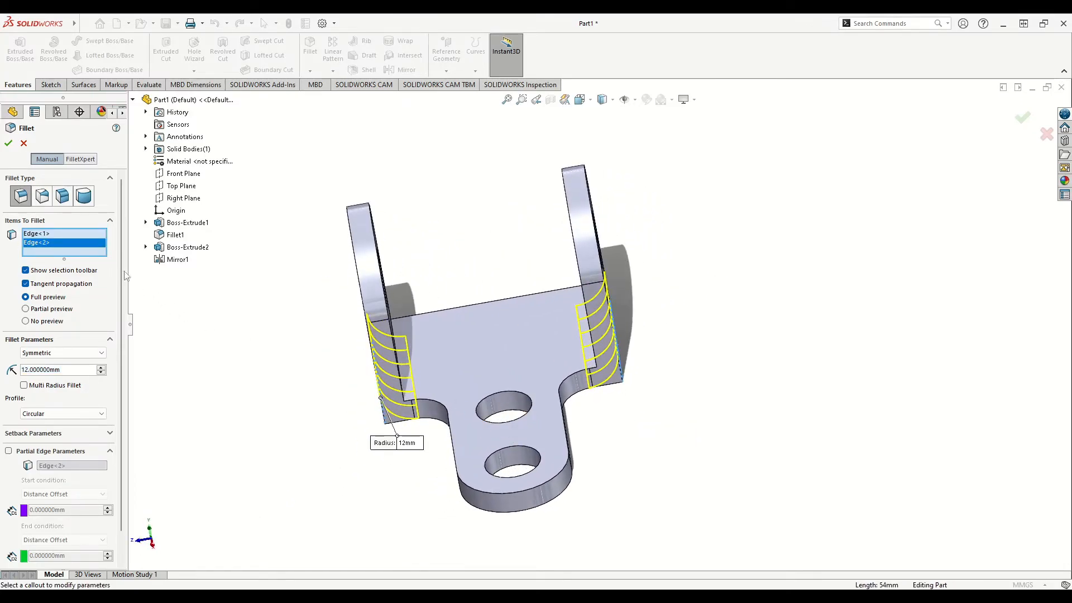
left_click(8, 143)
middle_click_drag(242, 268, 321, 359)
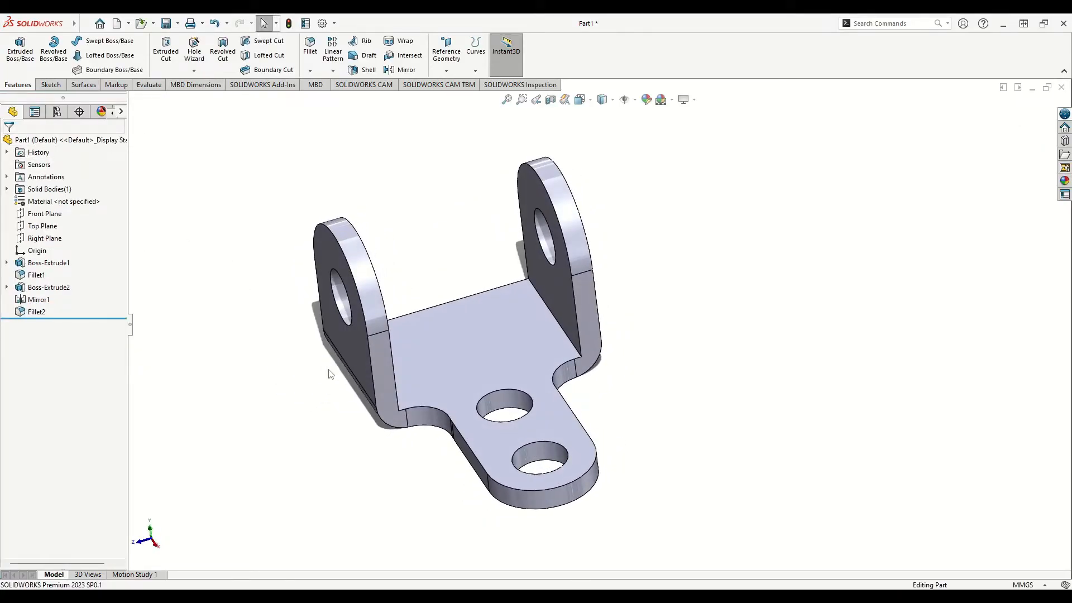
Step: Fillet the two inner edges between the lugs and the base plate's upper face with a 4 mm radius
left_click(310, 46)
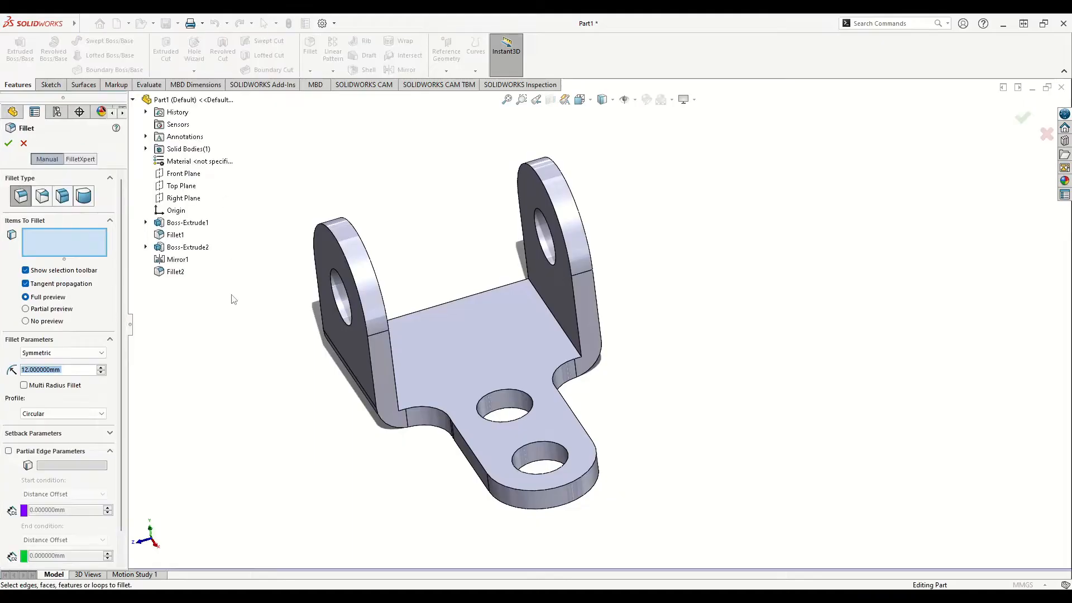
type("4")
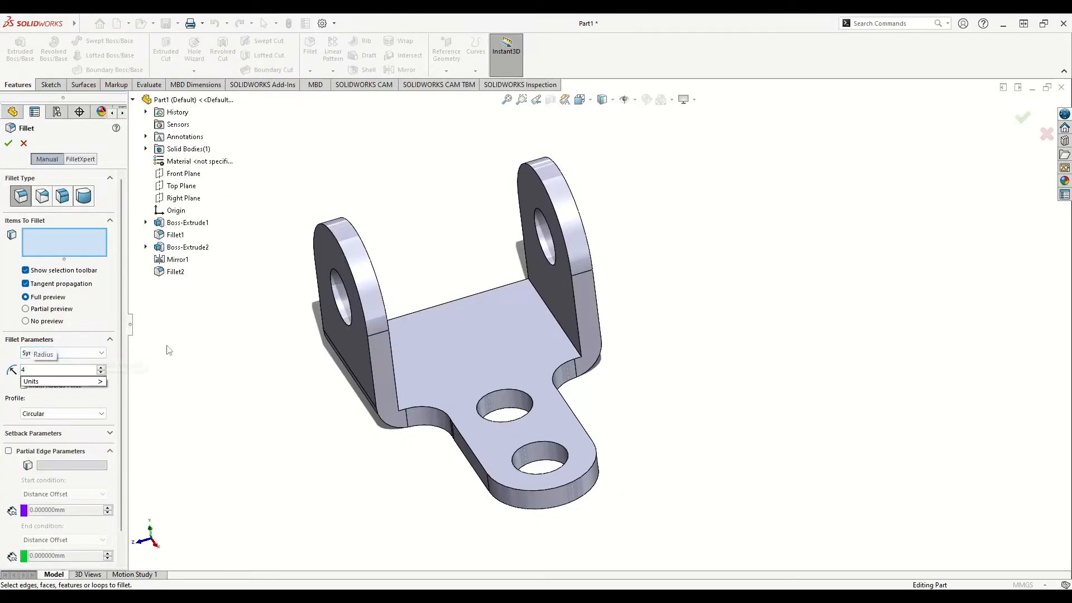
left_click(556, 324)
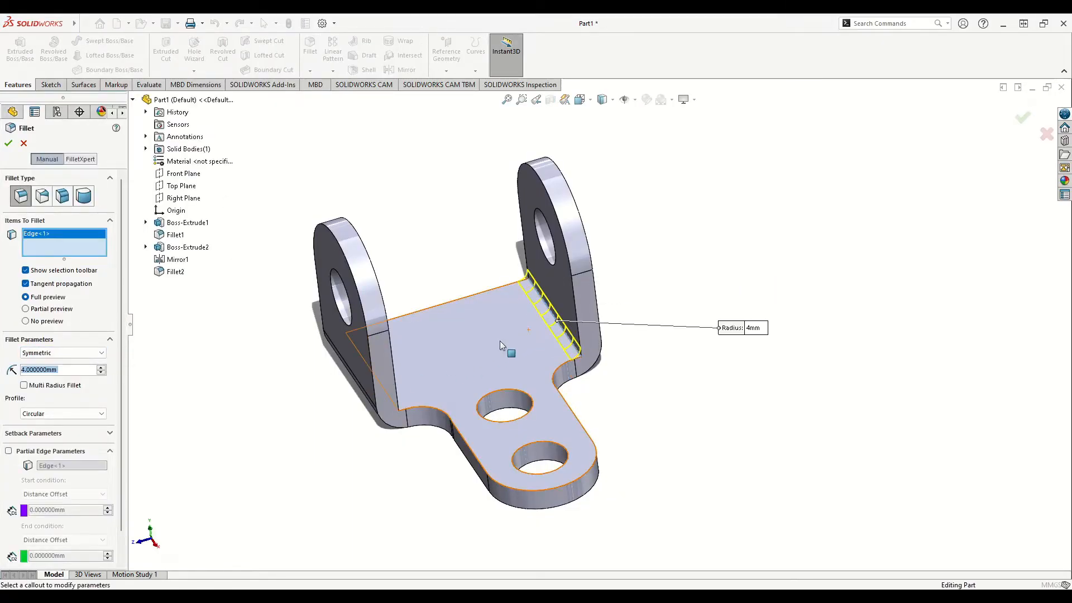
middle_click_drag(500, 341, 451, 364)
left_click(465, 363)
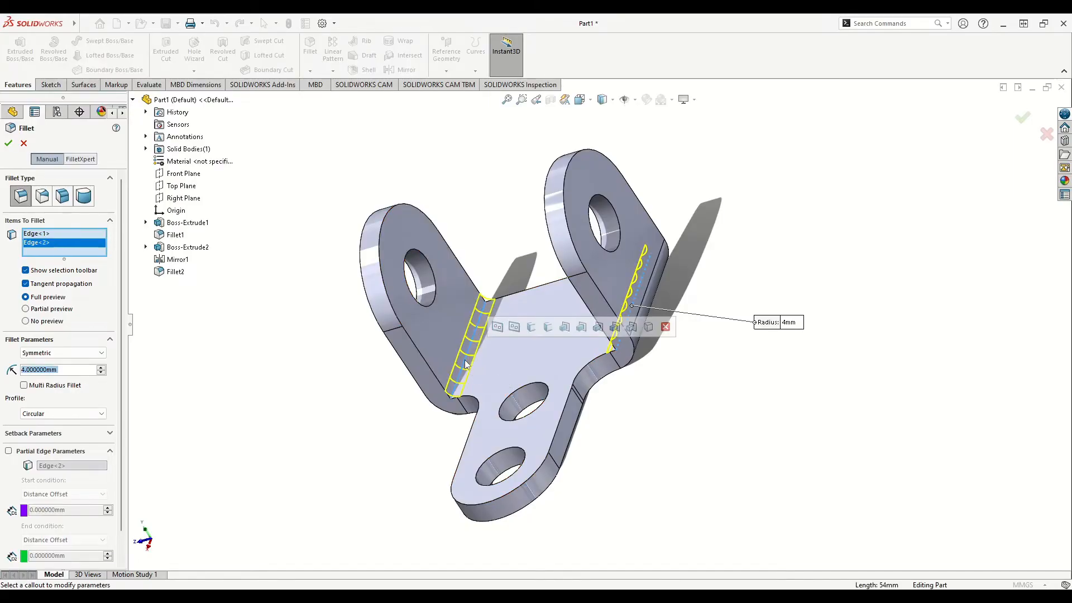
left_click(8, 145)
middle_click_drag(263, 355, 305, 375)
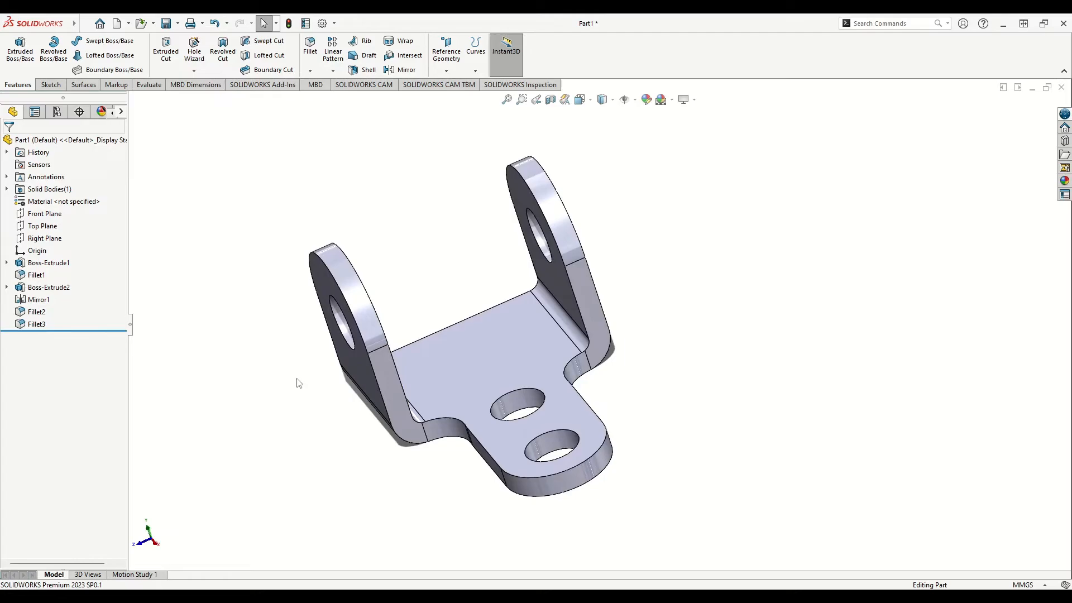
Step: Assign the AISI 1020 steel material to the part
right_click(62, 203)
left_click(84, 207)
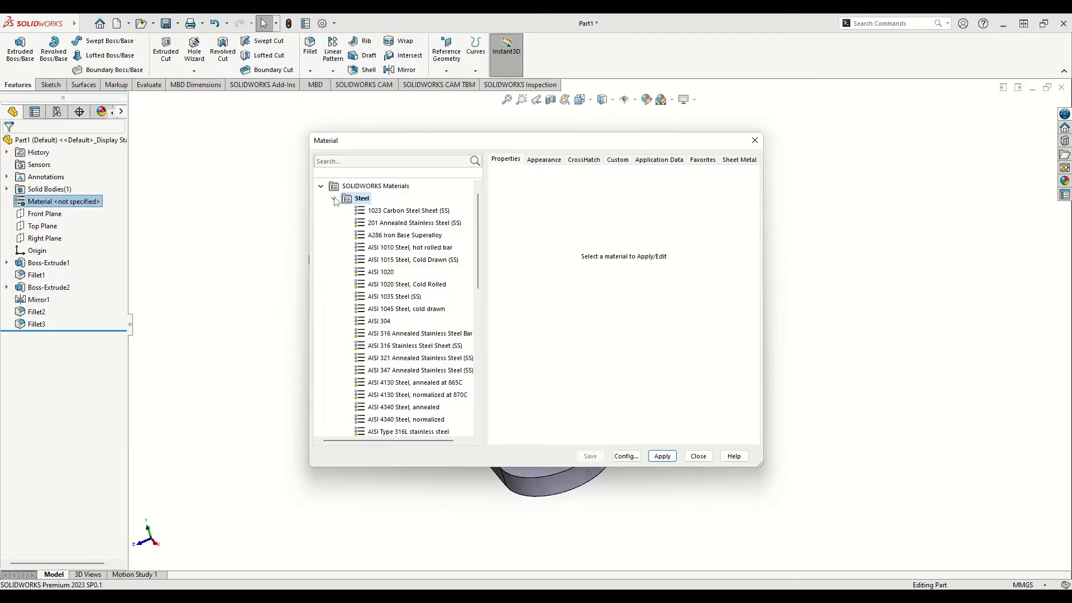
left_click(374, 274)
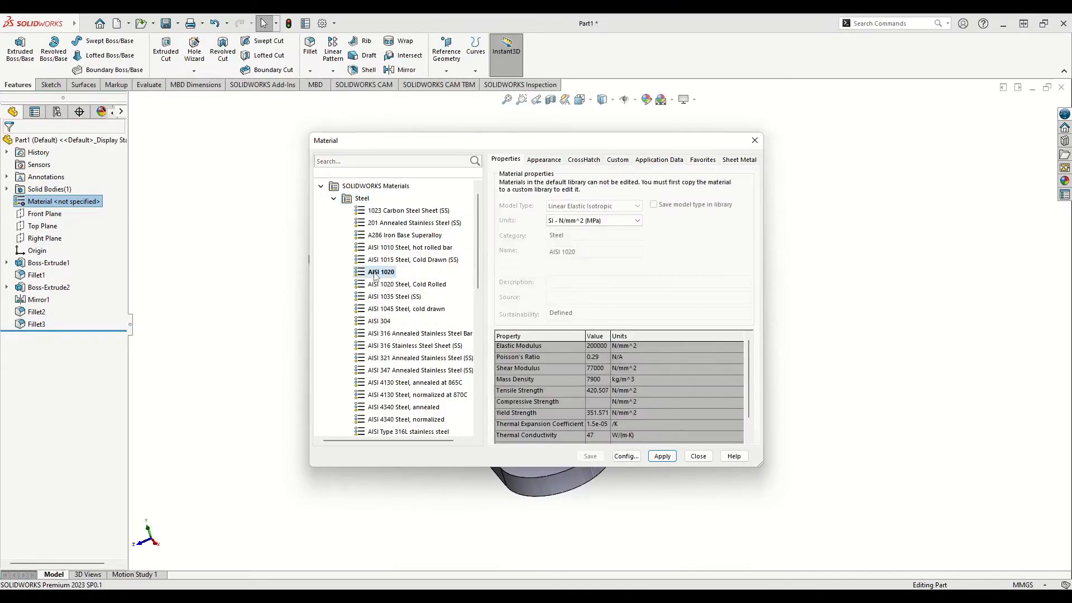
left_click(662, 457)
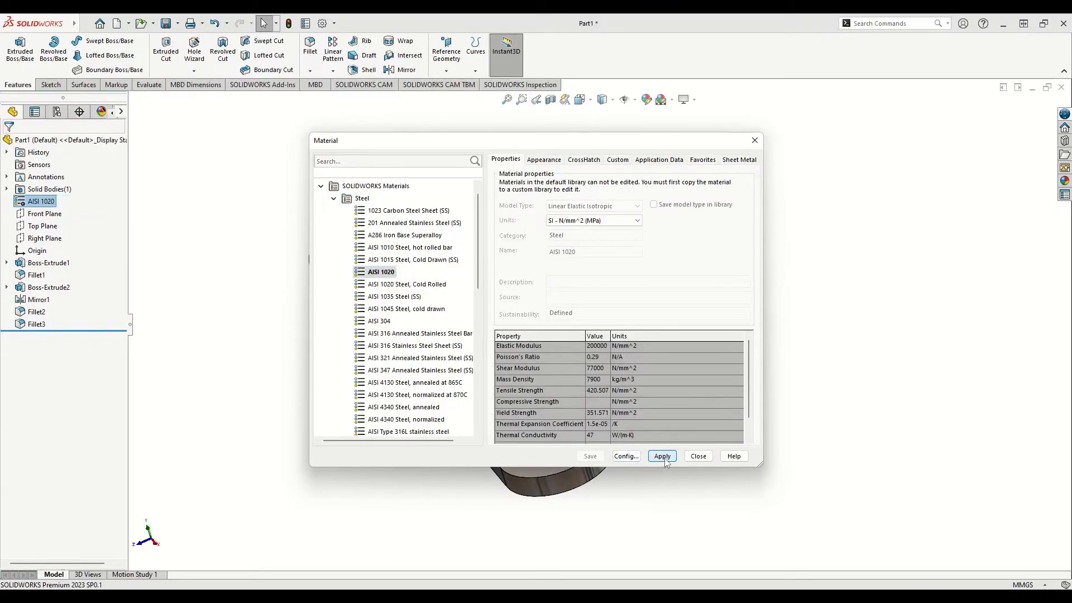
left_click(698, 456)
middle_click_drag(339, 465, 363, 467)
Step: Save the part as Yoke1 in the AntivibrMount folder
left_click(178, 24)
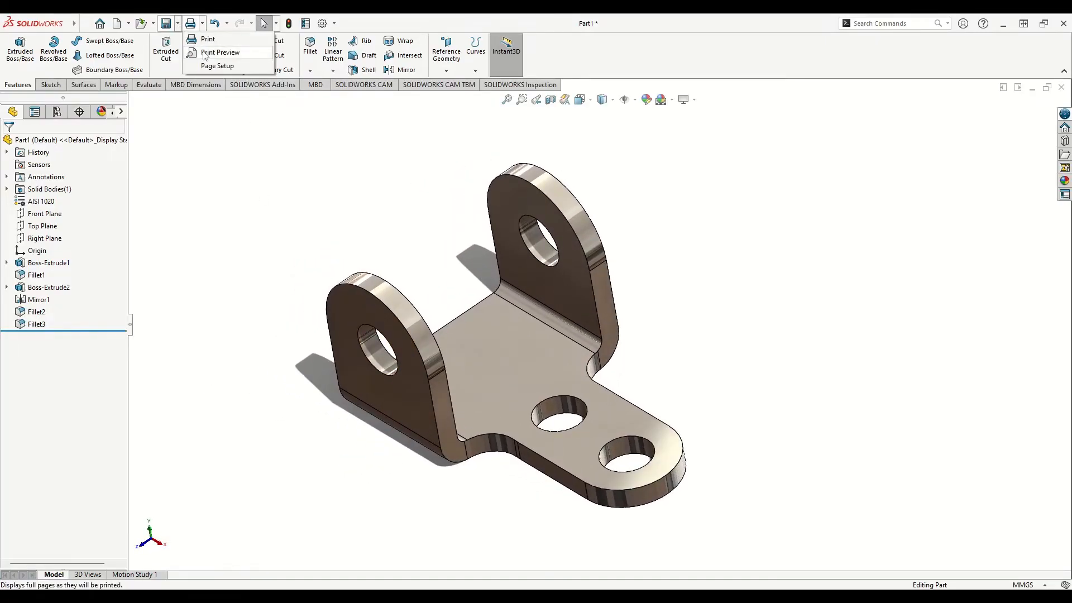
left_click(185, 53)
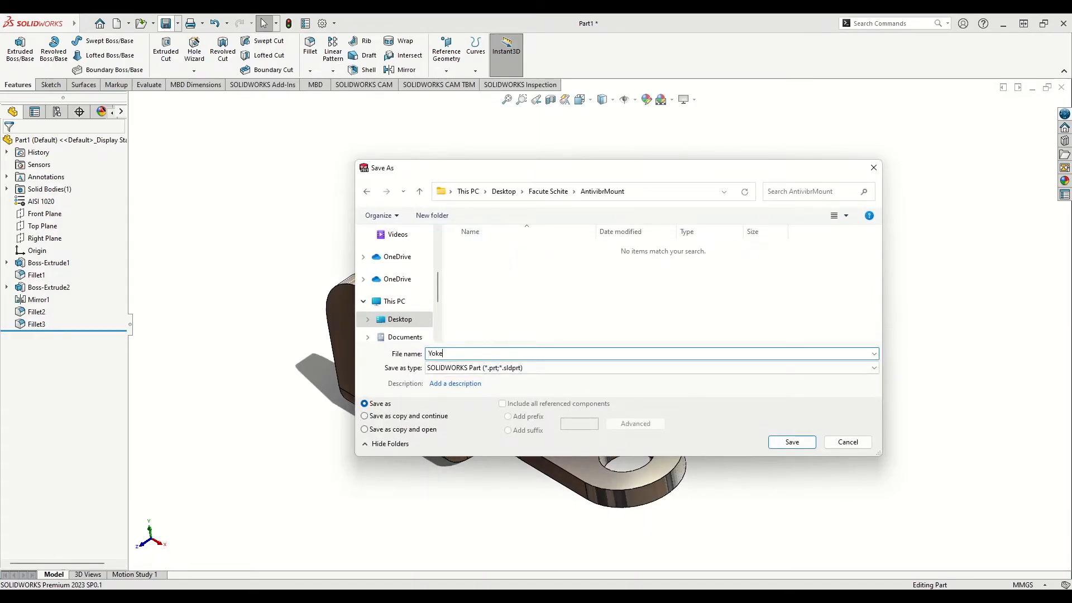
key("Return")
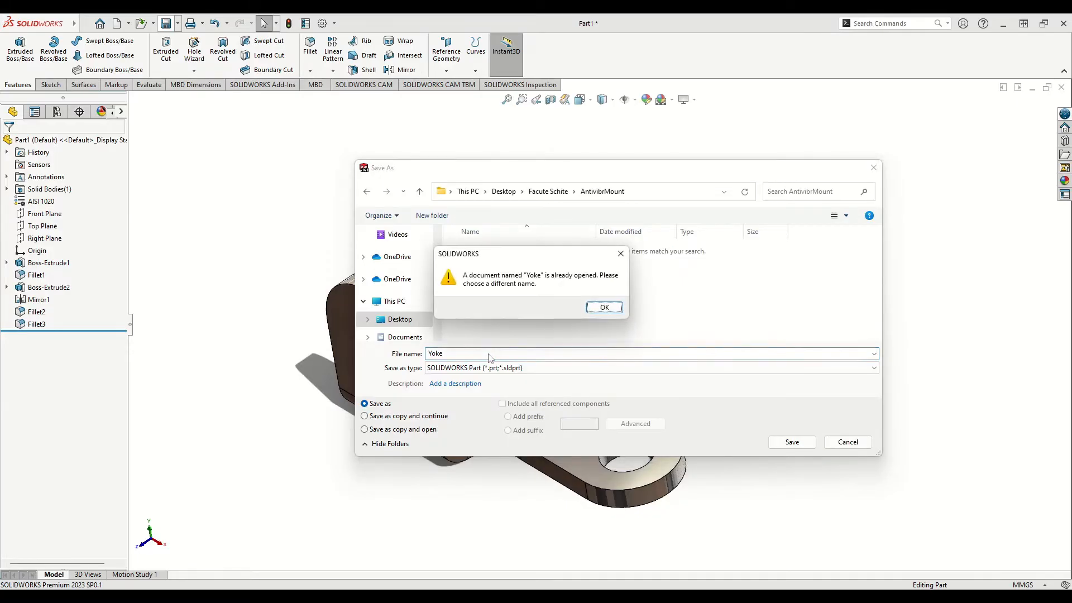
left_click(620, 254)
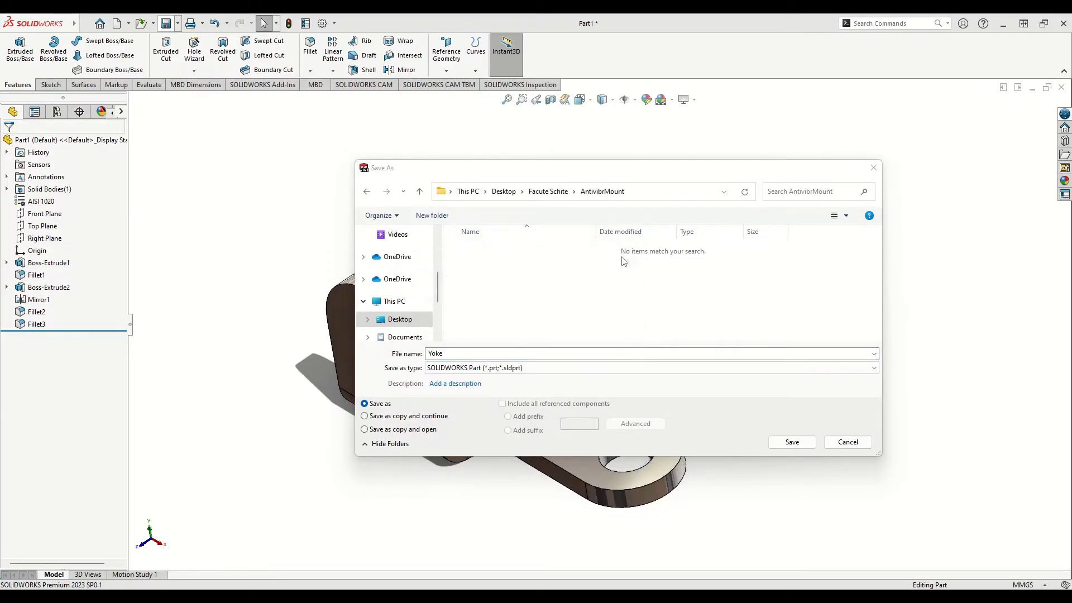
left_click(473, 353)
left_click(779, 447)
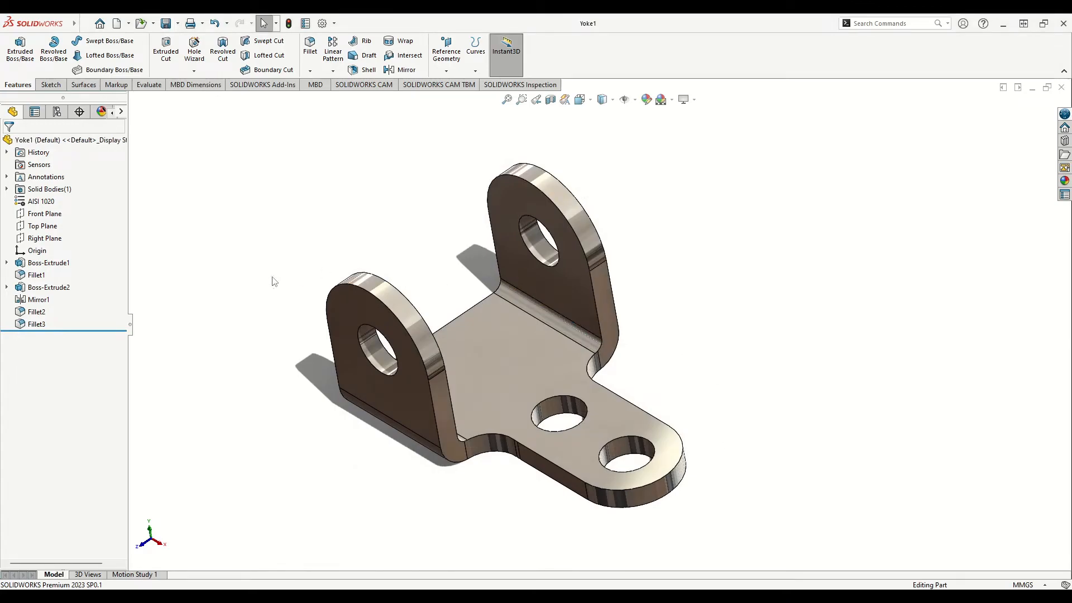
Step: Create a new part document and apply the Plain White scene to it
left_click(117, 24)
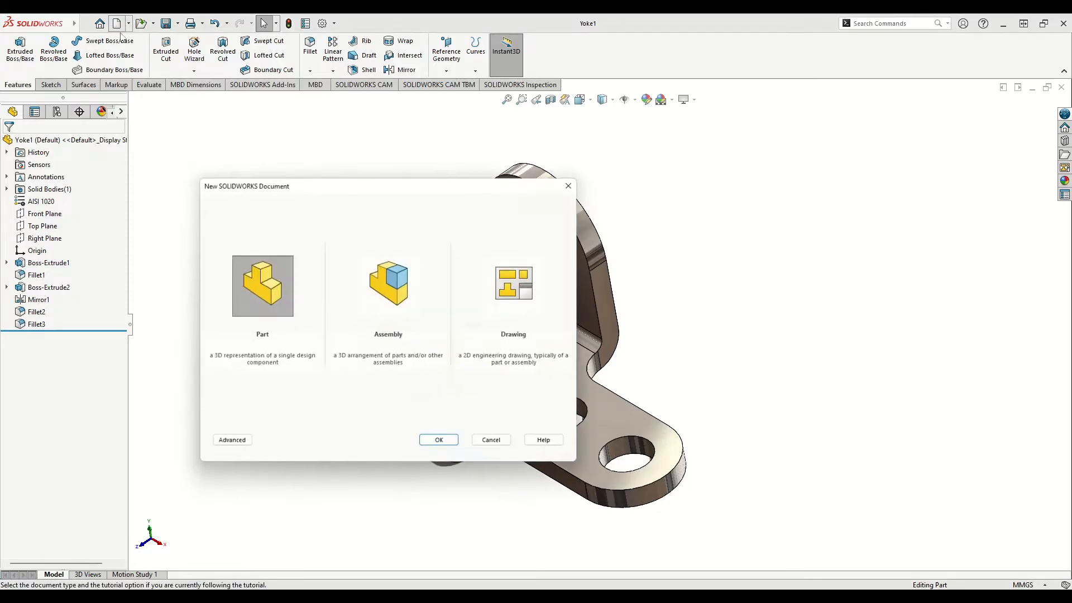
left_click(442, 445)
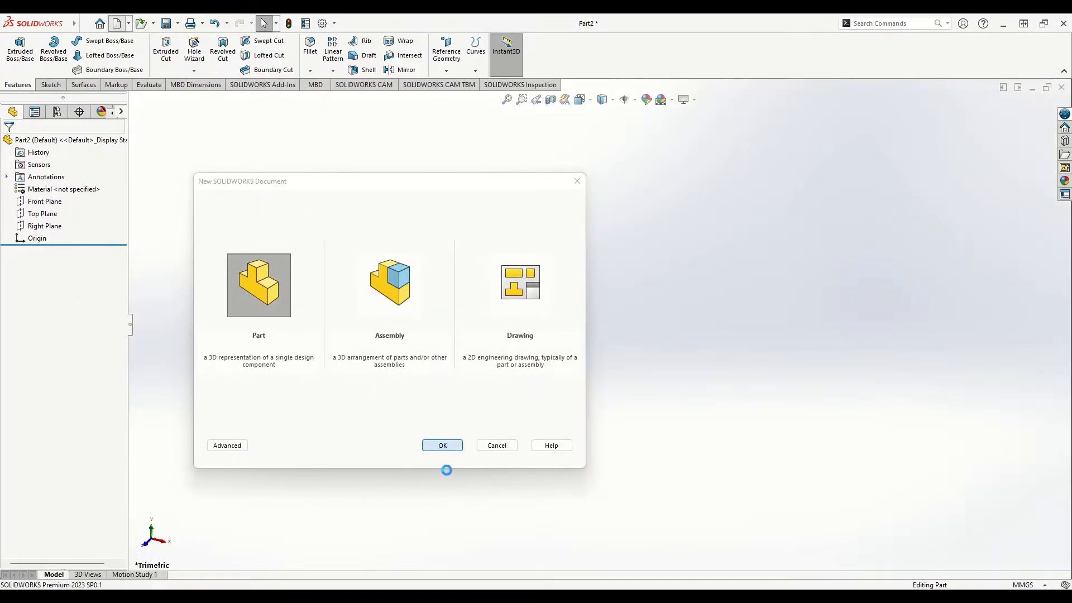
left_click(663, 99)
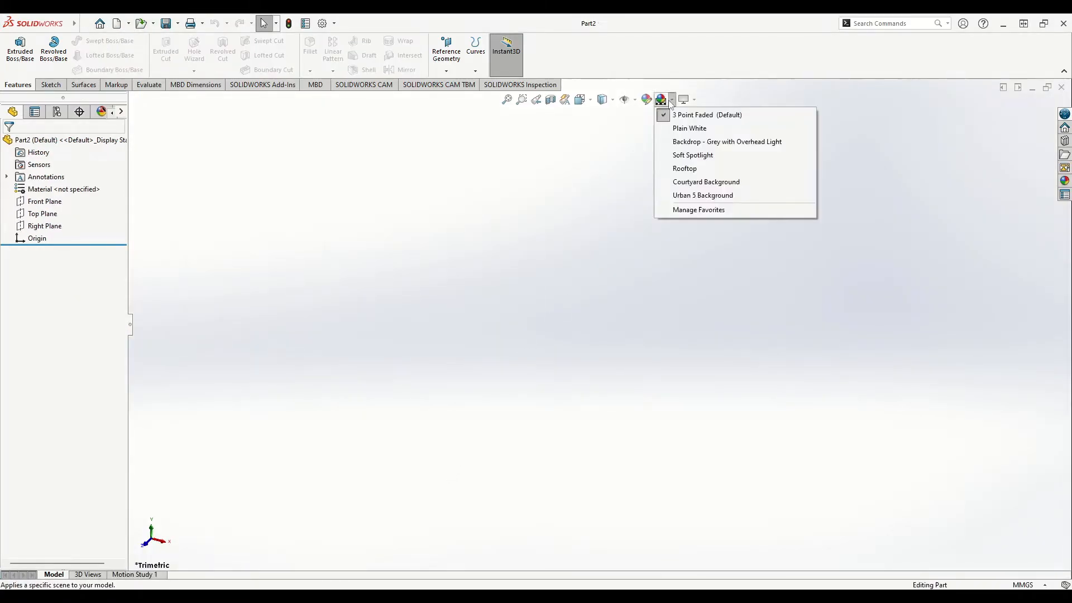
left_click(690, 128)
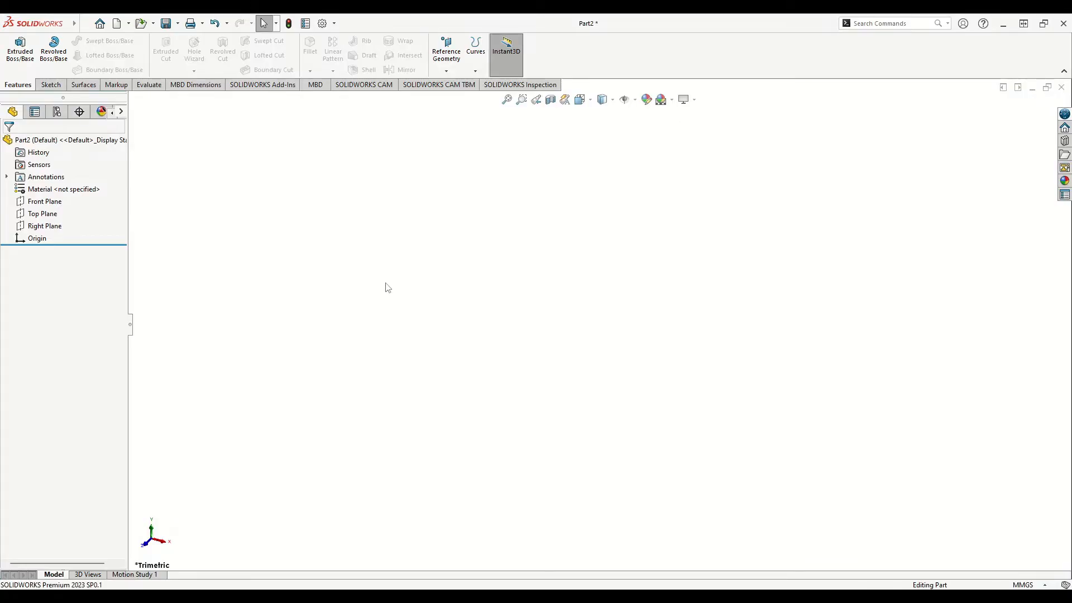
Step: Sketch two concentric circles centred on the origin on the Front Plane, about 131 mm and 66 mm in diameter
left_click(44, 202)
left_click(88, 185)
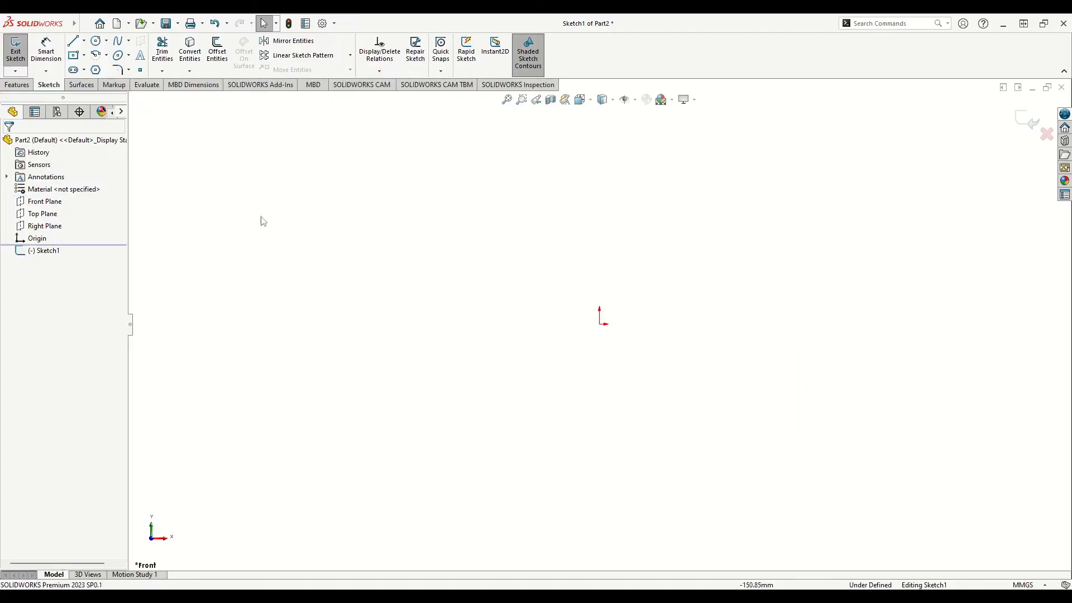
left_click(96, 40)
left_click_drag(600, 324, 486, 406)
left_click_drag(599, 324, 524, 385)
right_click(524, 386)
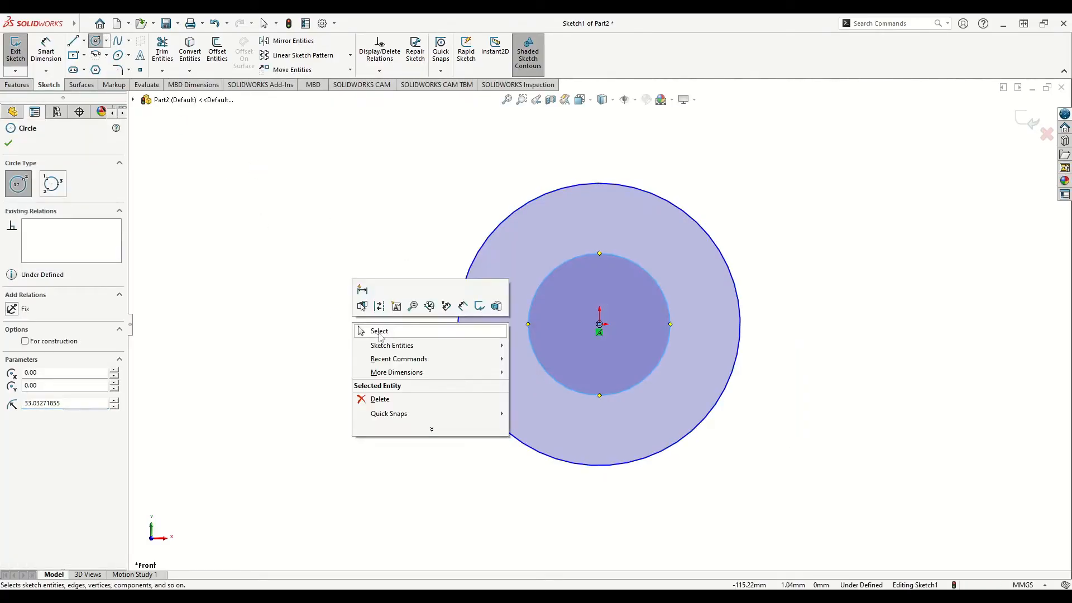
left_click(372, 329)
Step: Dimension the outer circle's diameter as 54 mm
left_click(46, 50)
left_click(466, 277)
left_click(391, 323)
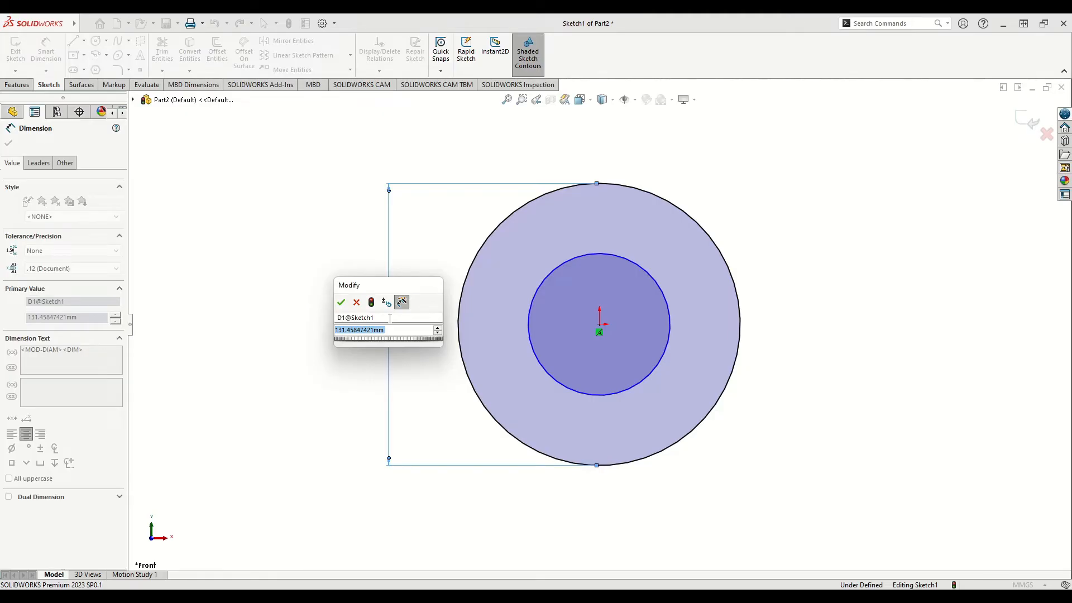
type("54")
key("Return")
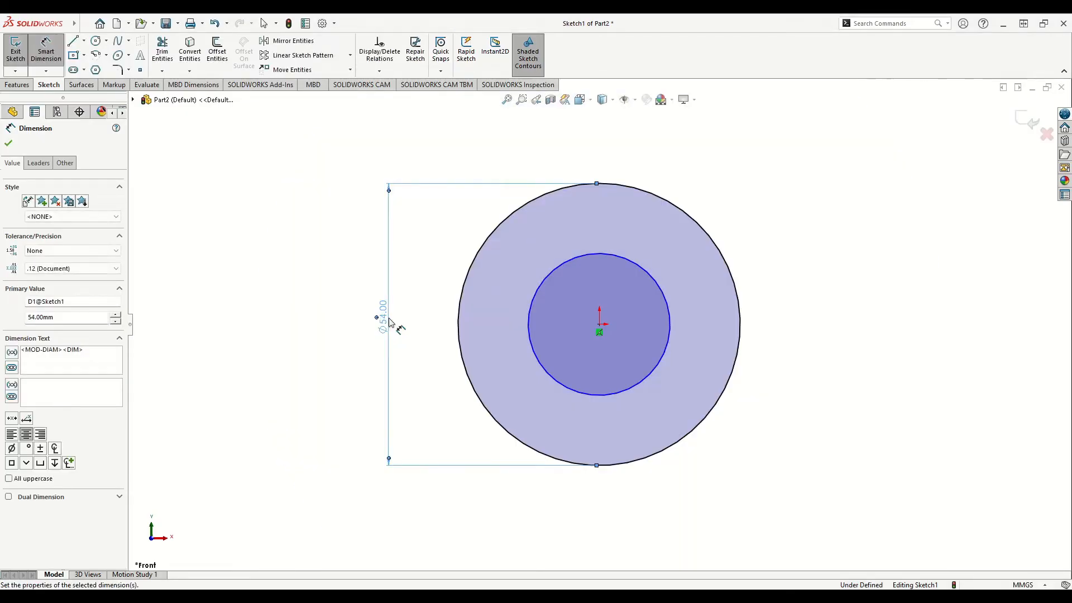
Step: Dimension the inner circle's diameter as 36 mm
left_click(531, 304)
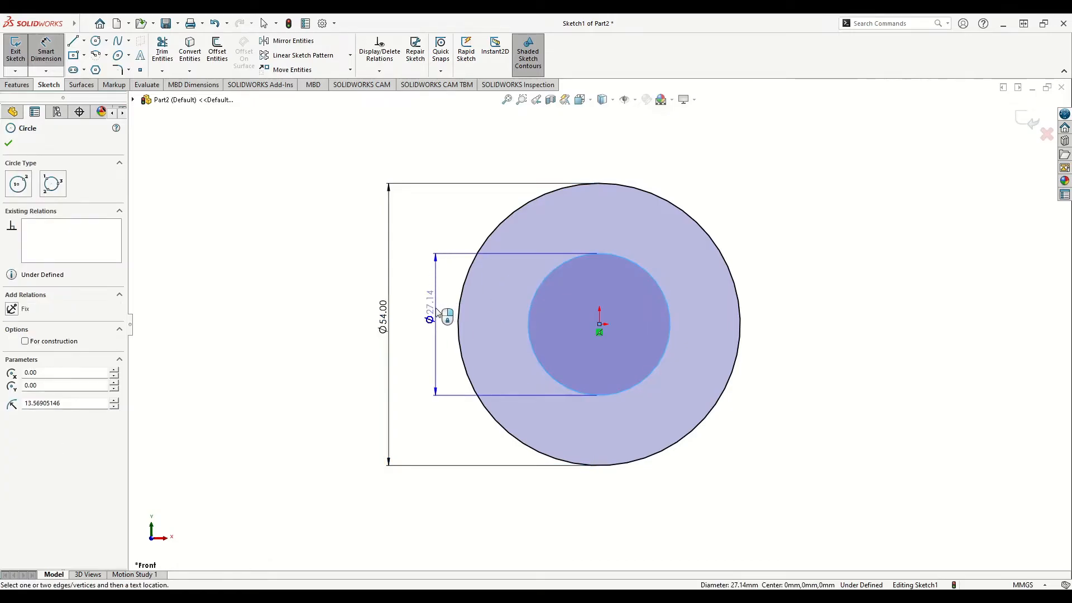
left_click(439, 314)
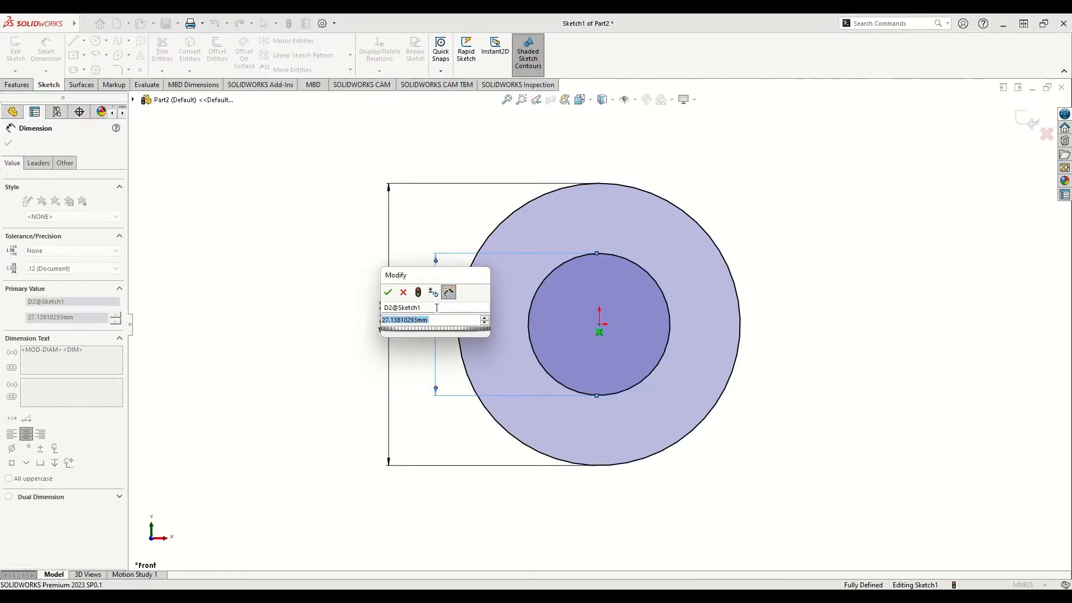
type("3")
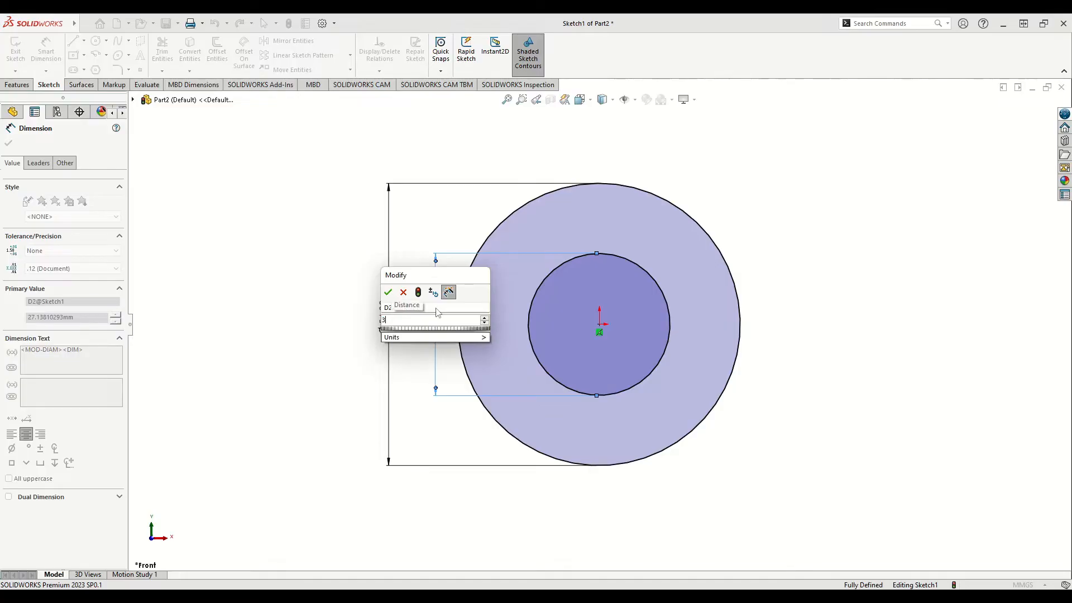
type("6")
key("Return")
right_click(258, 295)
left_click(283, 328)
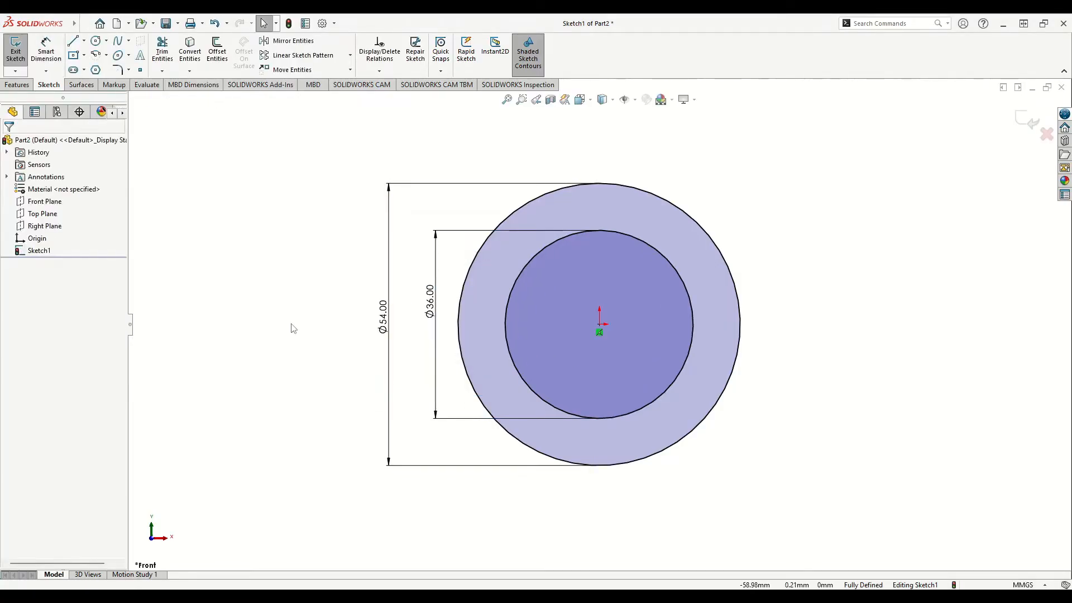
Step: Extrude the ring profile 60 mm with the Mid Plane end condition to form a hollow cylinder
middle_click_drag(310, 326, 282, 332)
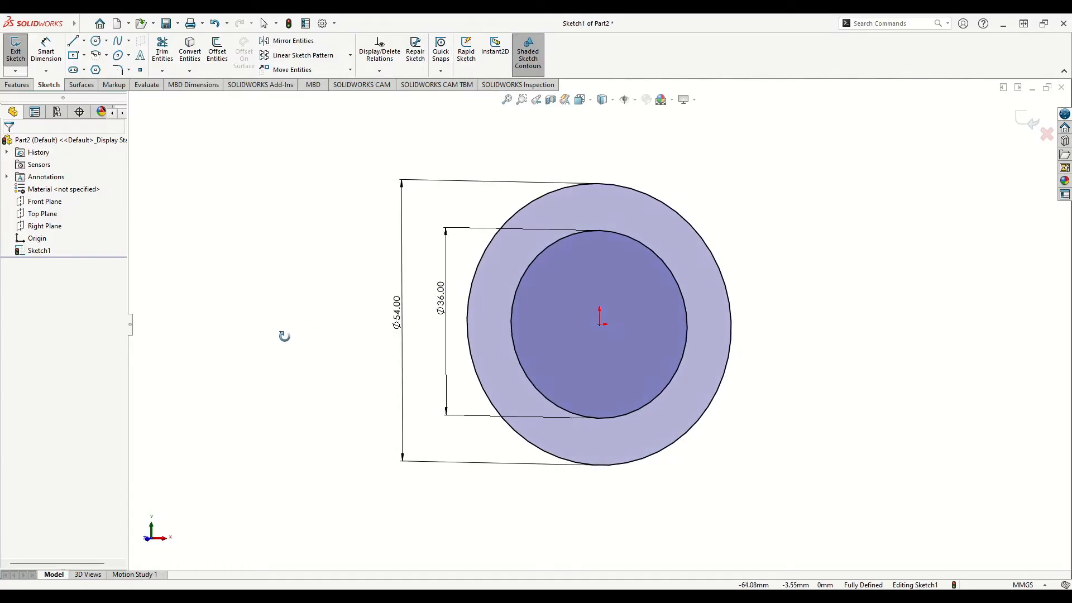
left_click(17, 84)
left_click(22, 62)
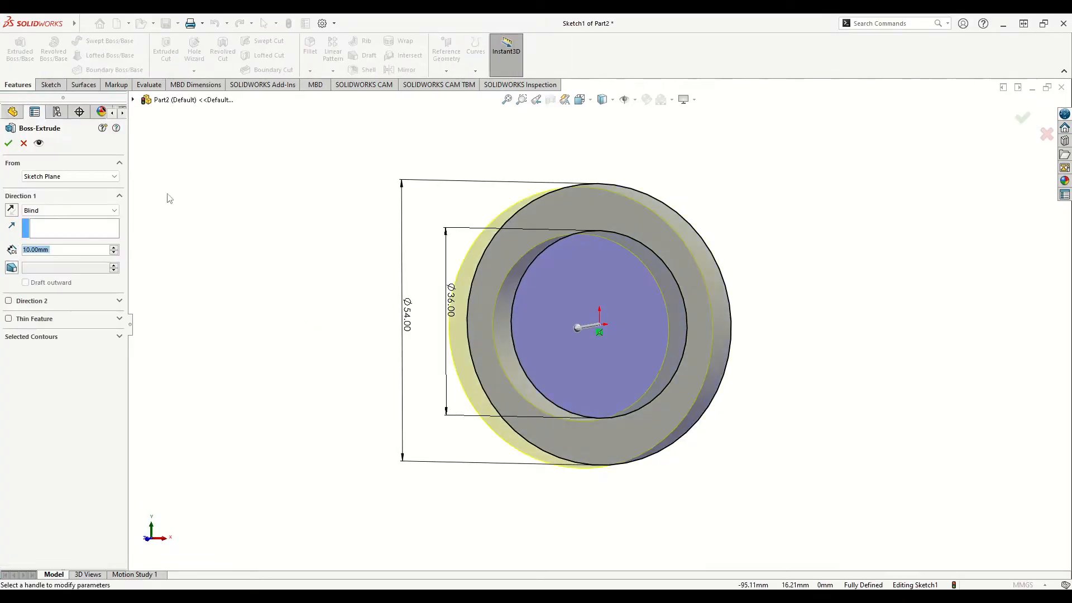
left_click(49, 215)
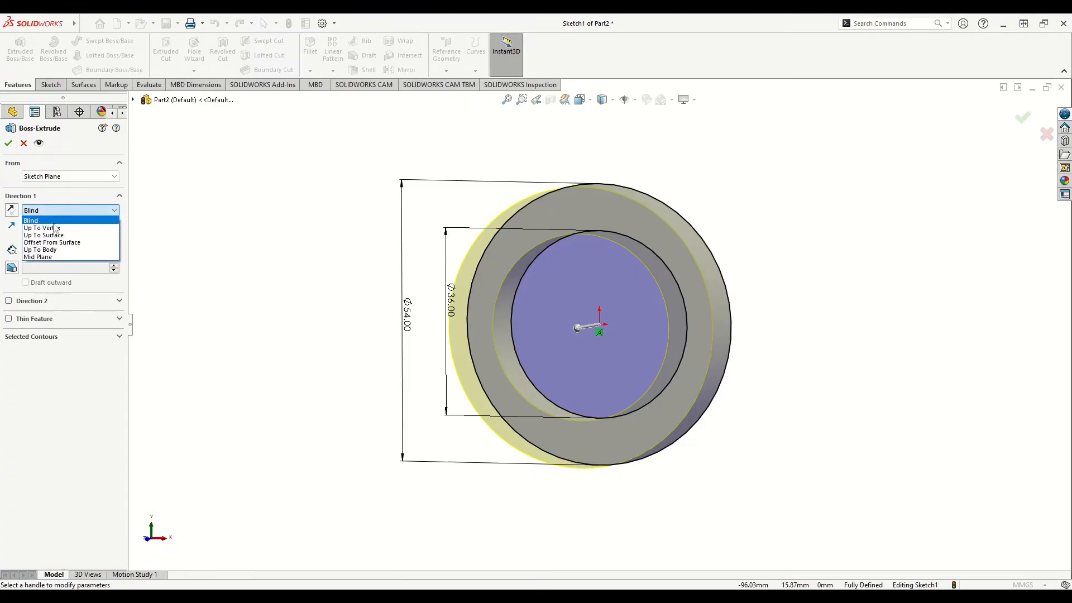
left_click(56, 257)
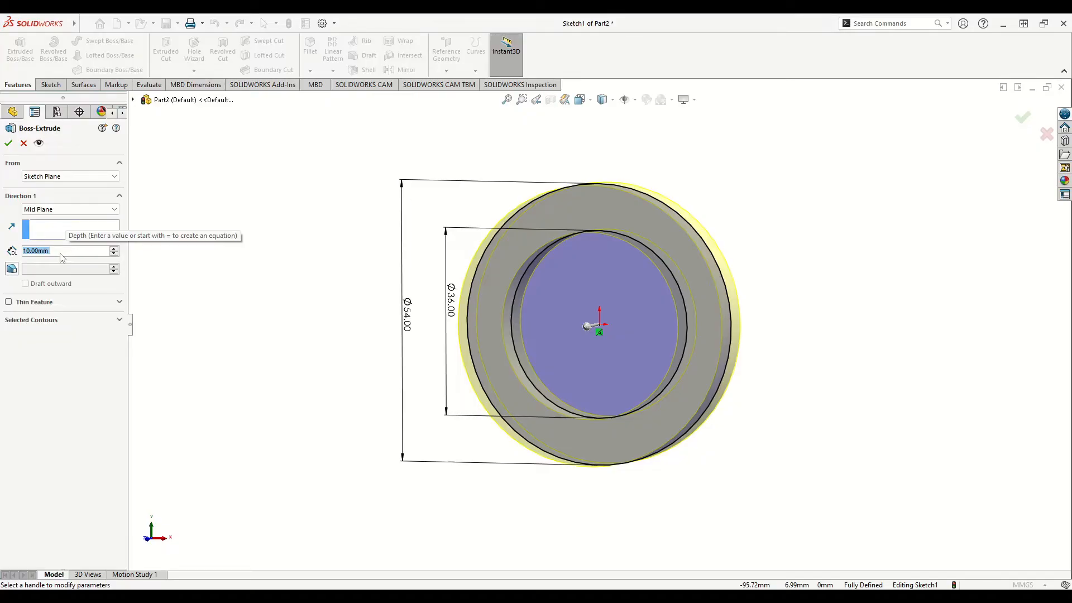
type("60")
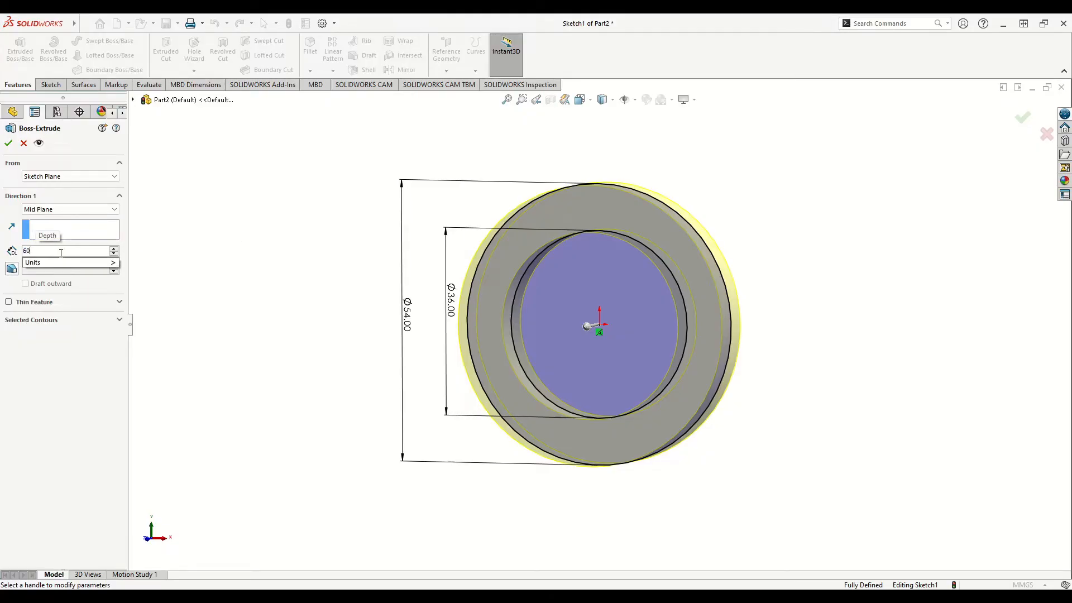
key("Return")
middle_click_drag(319, 290, 260, 402)
key("Return")
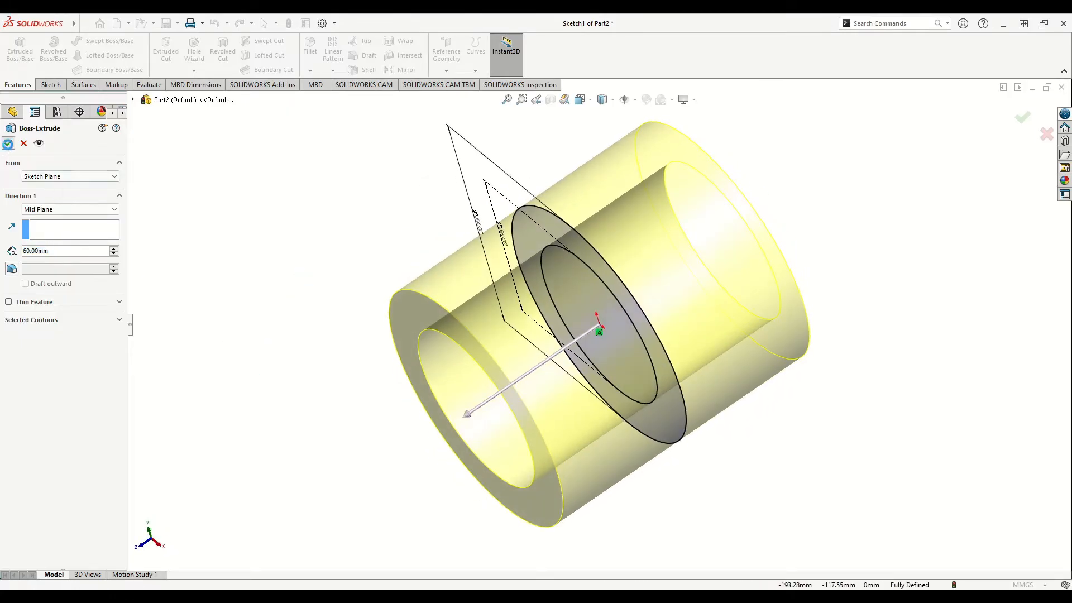
Step: Start a sketch on the cylinder's front ring face and convert its inner circular edge into a sketch circle
middle_click_drag(313, 325, 302, 362)
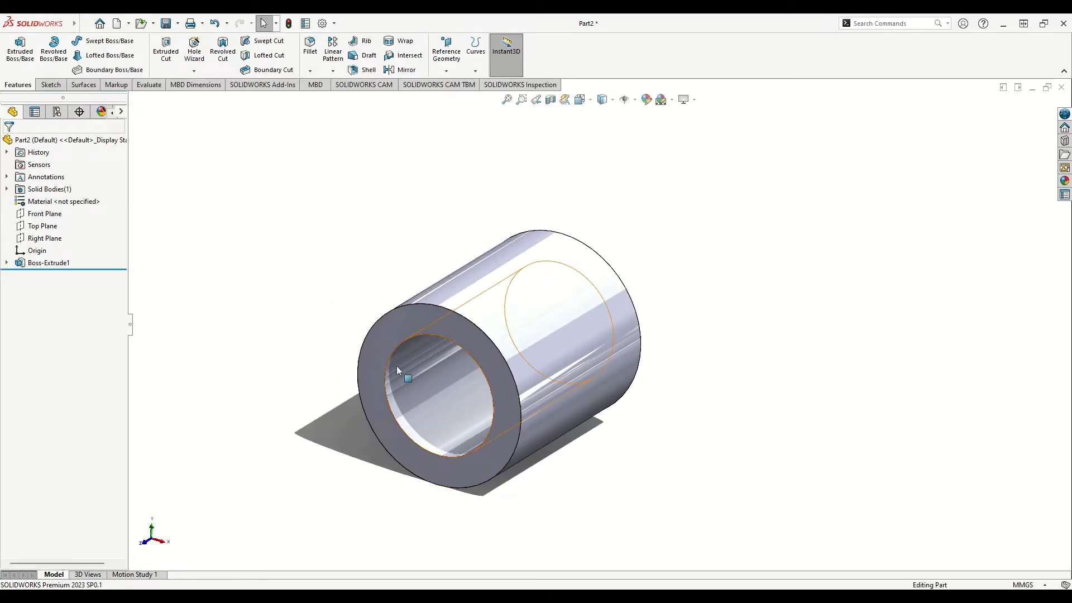
left_click(411, 320)
left_click(463, 288)
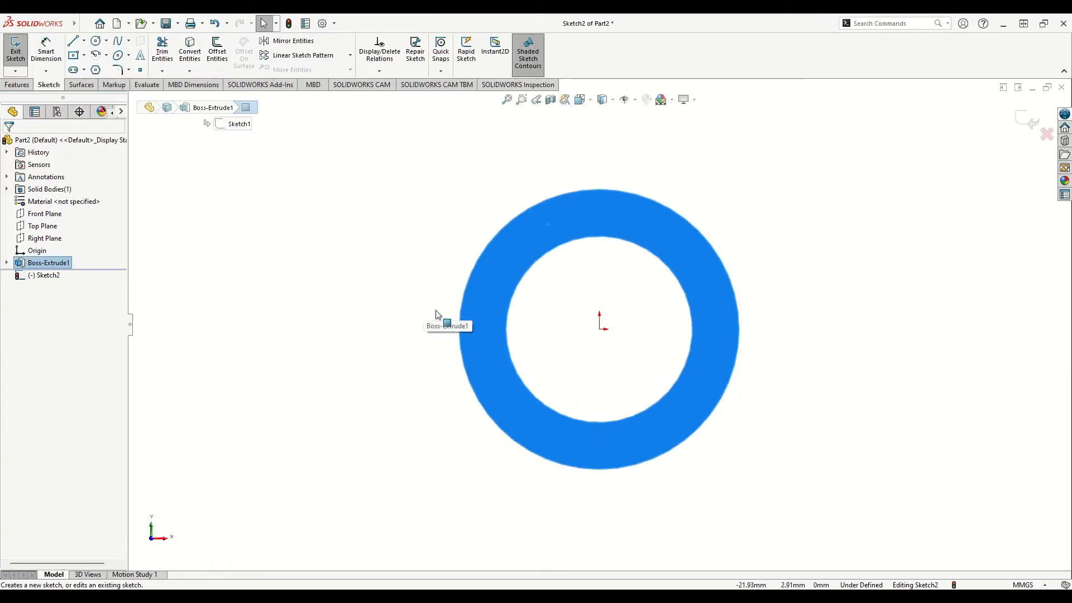
scroll(500, 298, "down", 2)
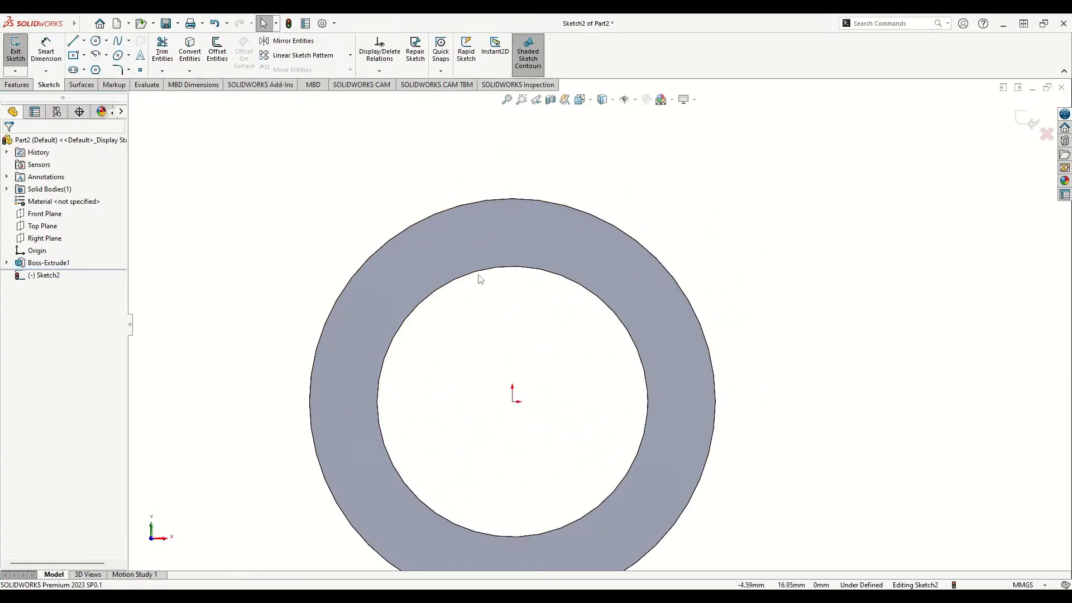
left_click(480, 278)
left_click(480, 278)
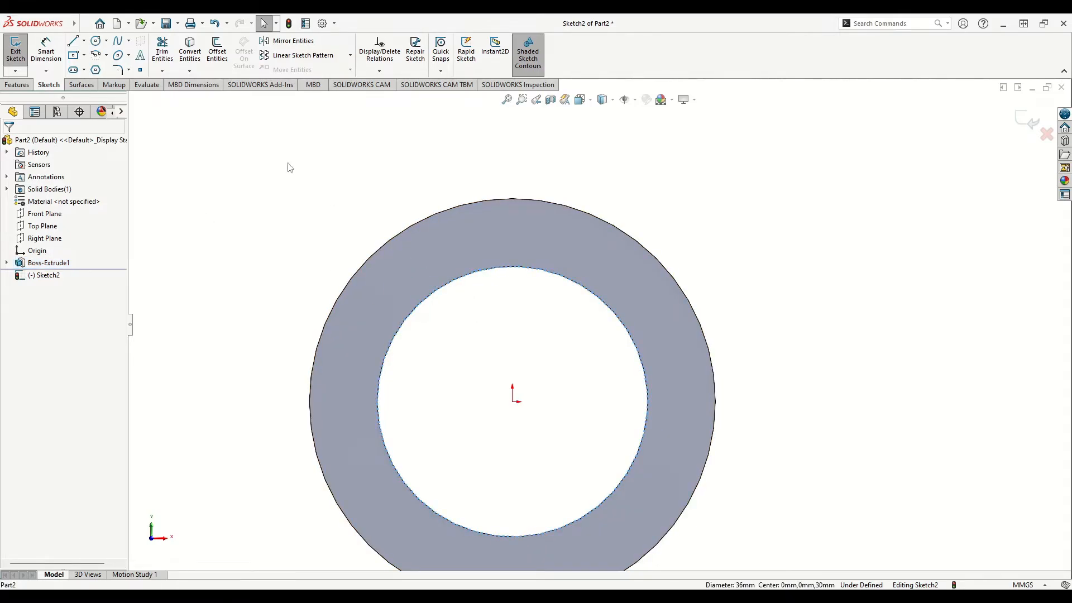
left_click(194, 52)
key("f")
middle_click_drag(263, 290, 257, 298, "ctrl")
scroll(283, 288, "up", 1)
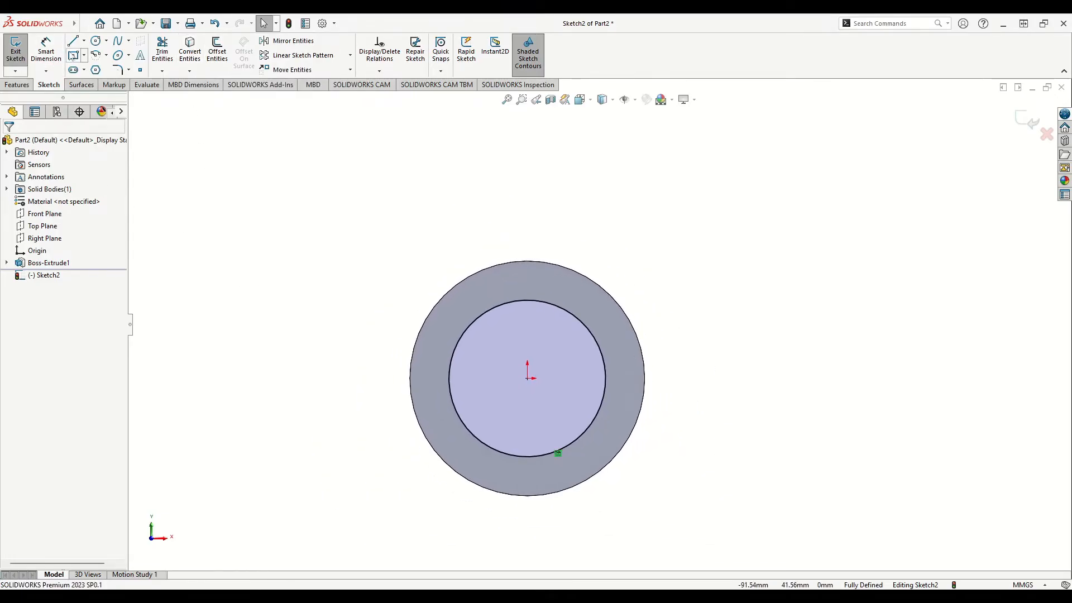
left_click(73, 41)
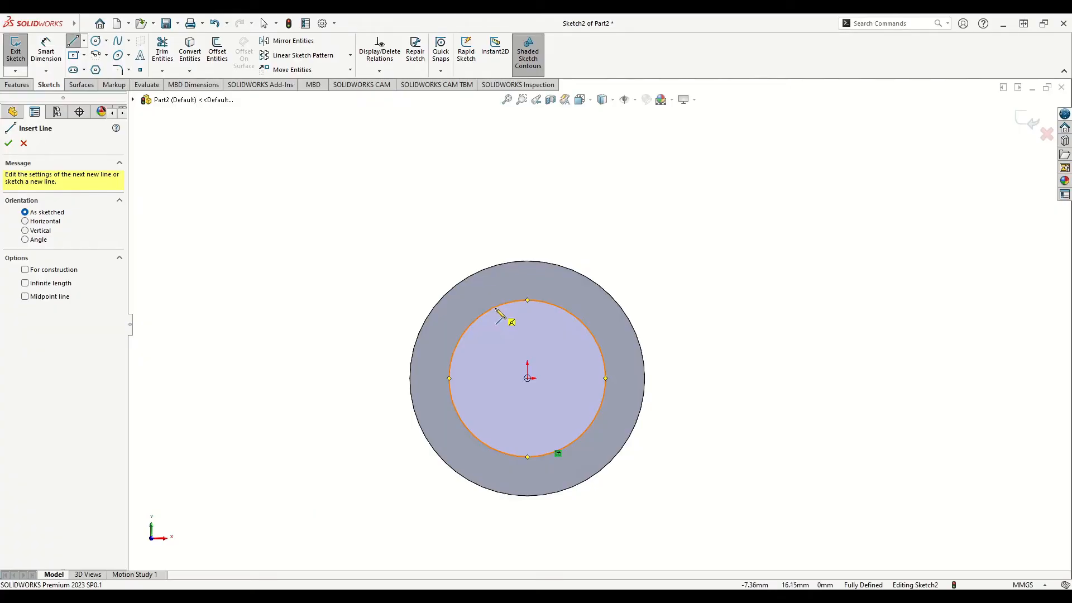
left_click(528, 299)
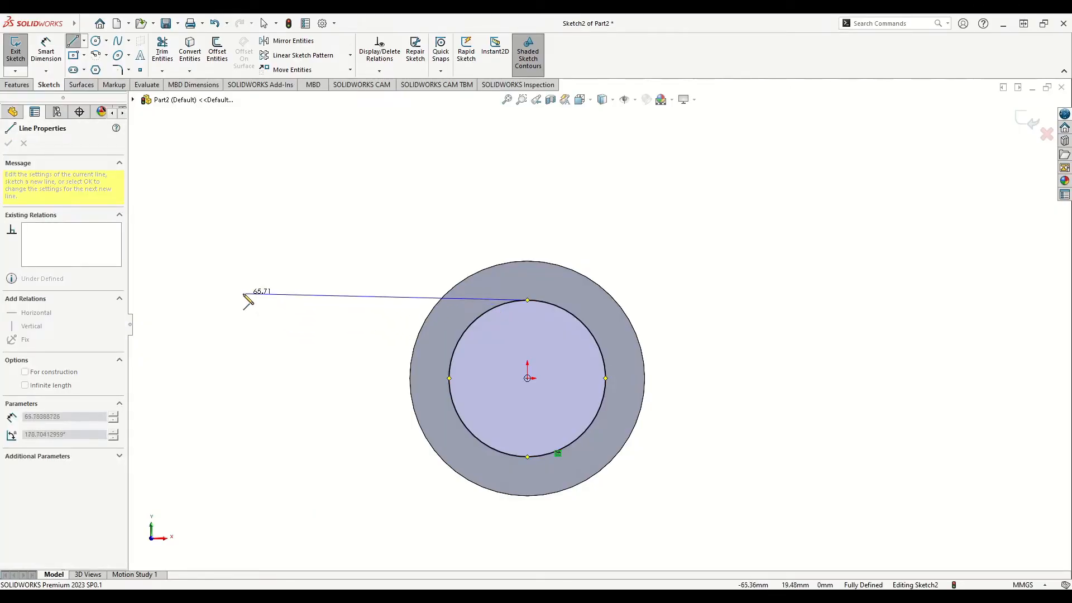
key("Escape")
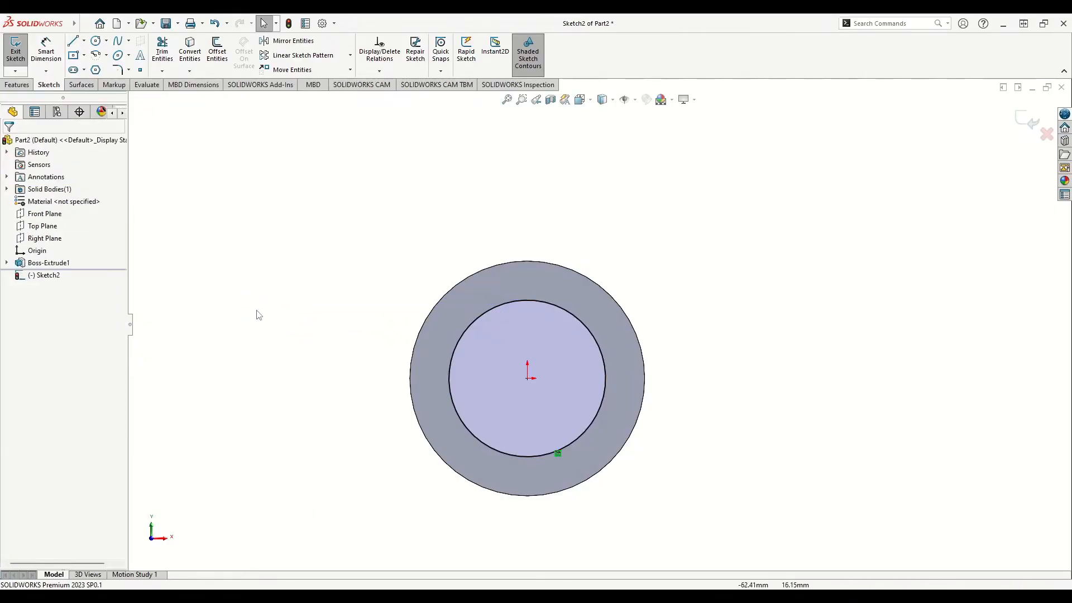
Step: Sketch a horizontal line from the left of the ring into its wall, ending just short of the inner circle
left_click(73, 41)
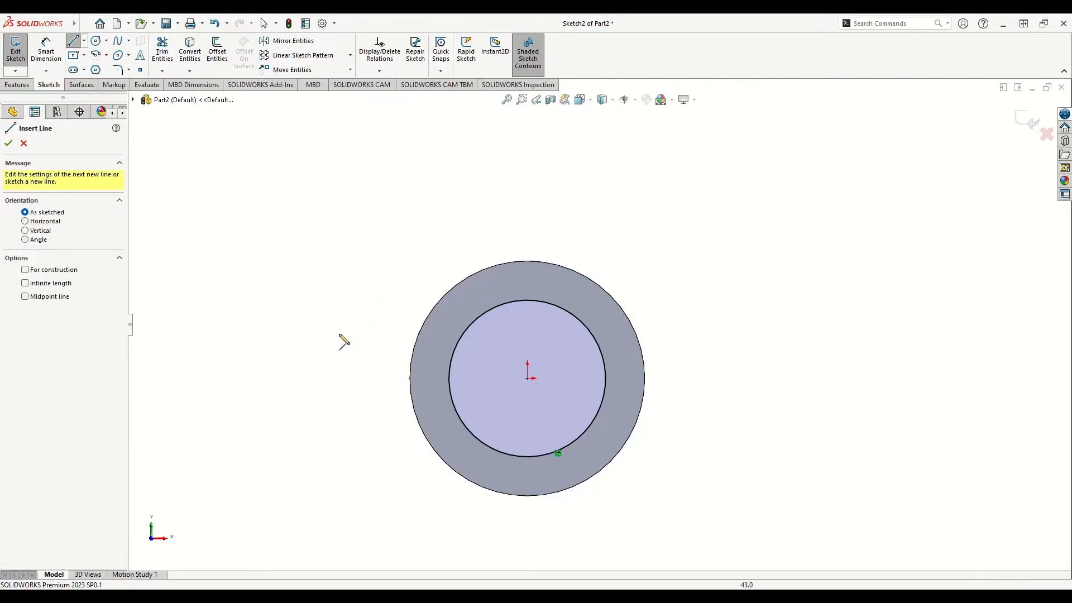
left_click(248, 321)
left_click(457, 322)
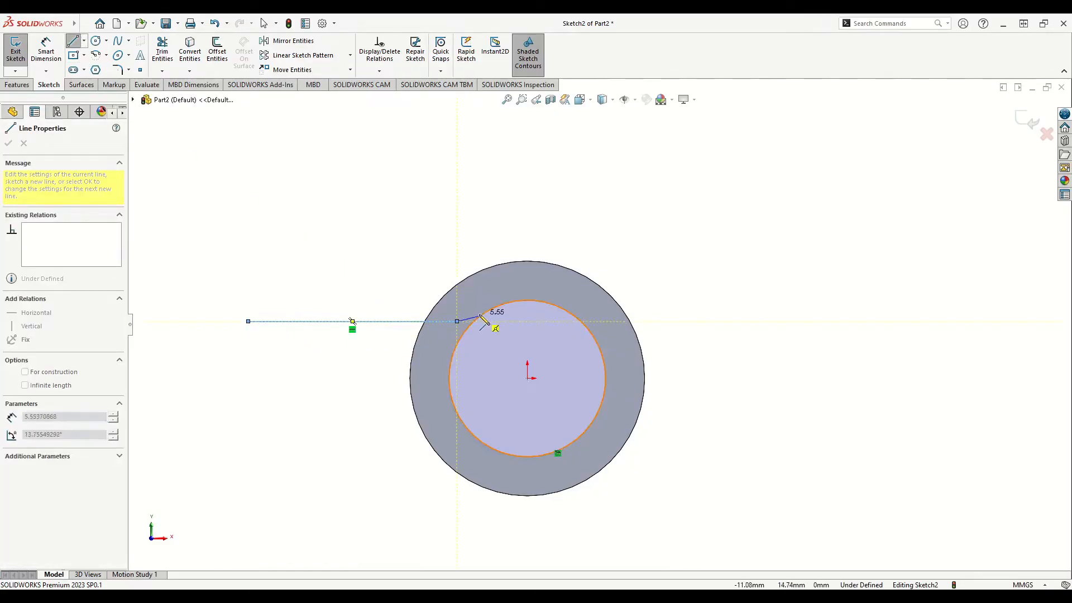
key("Escape")
Step: From the line's outer end, sketch a short vertical line up, a horizontal line about 58 mm long, and a line to the inner circle's top point
key("l")
left_click(249, 321)
left_click(249, 264)
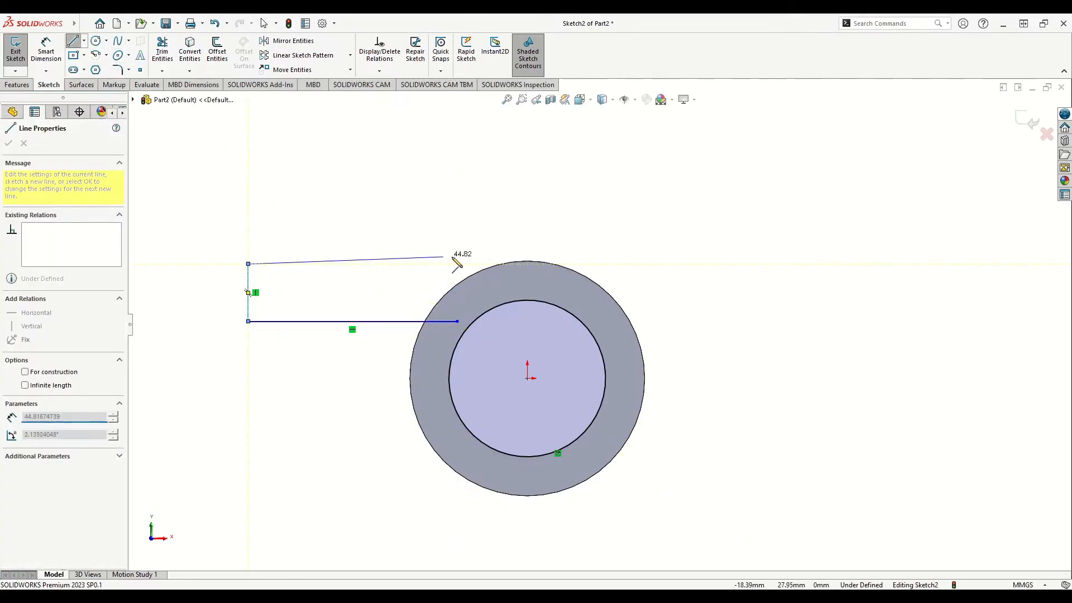
left_click(503, 265)
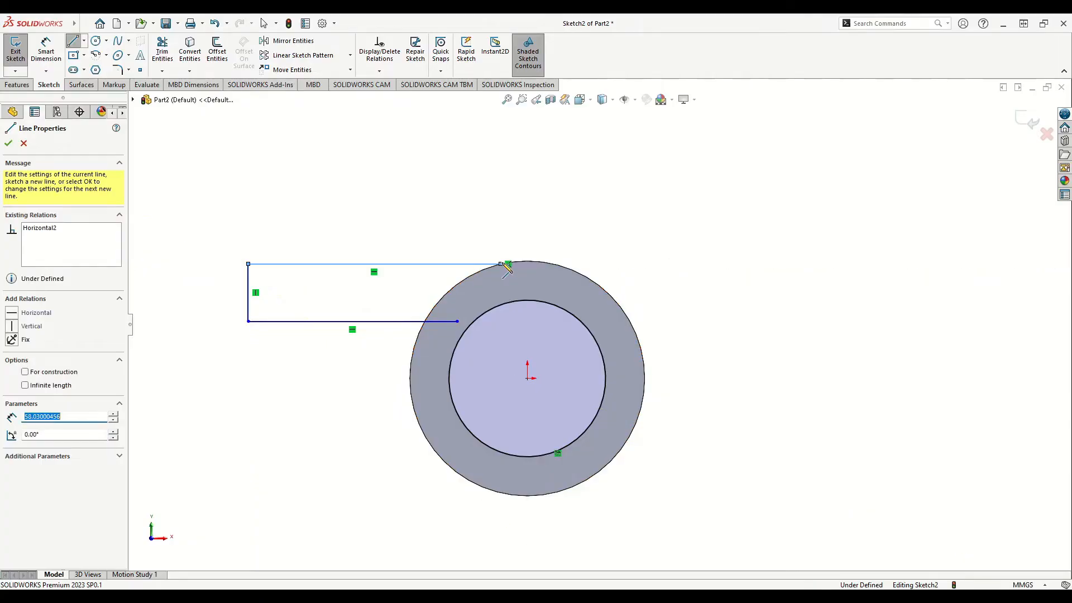
left_click(528, 300)
right_click(527, 301)
left_click(467, 229)
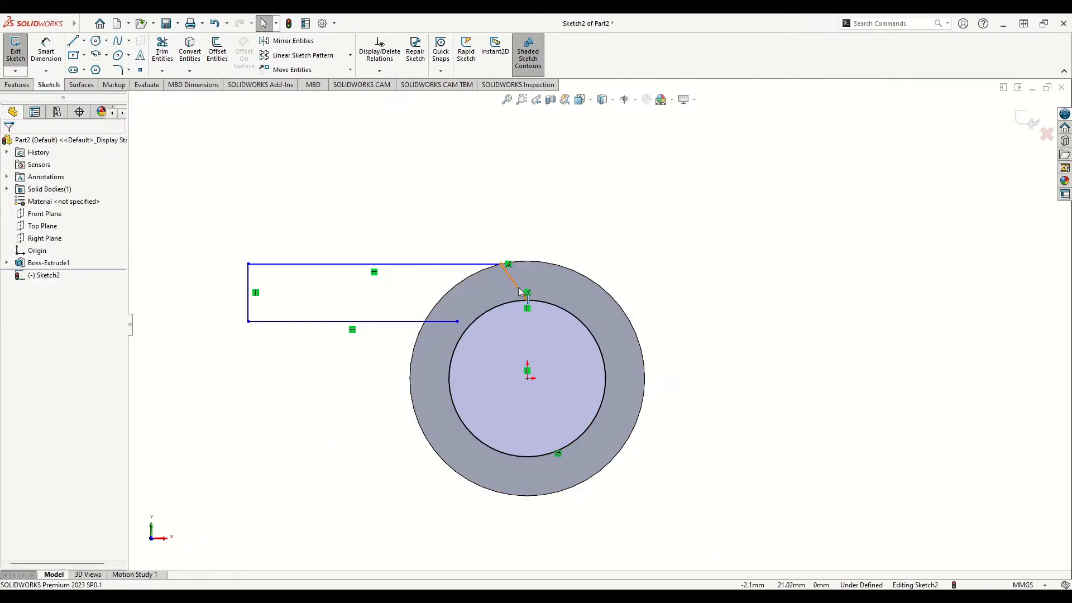
Step: Make the upper horizontal line tangent to the ring's outer edge
left_click(474, 264)
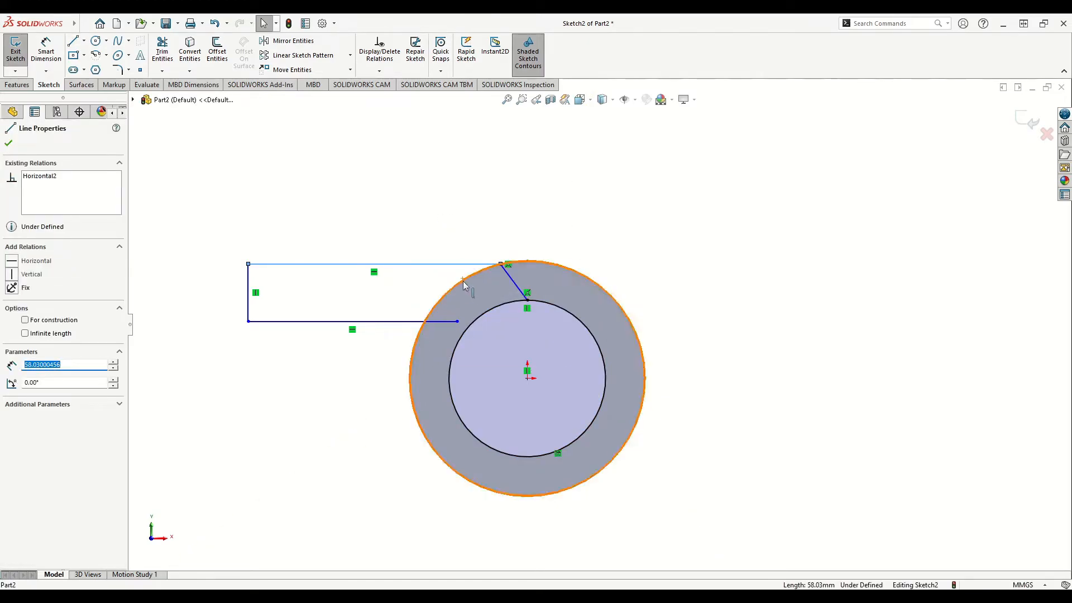
left_click(462, 280, "ctrl")
left_click(494, 232)
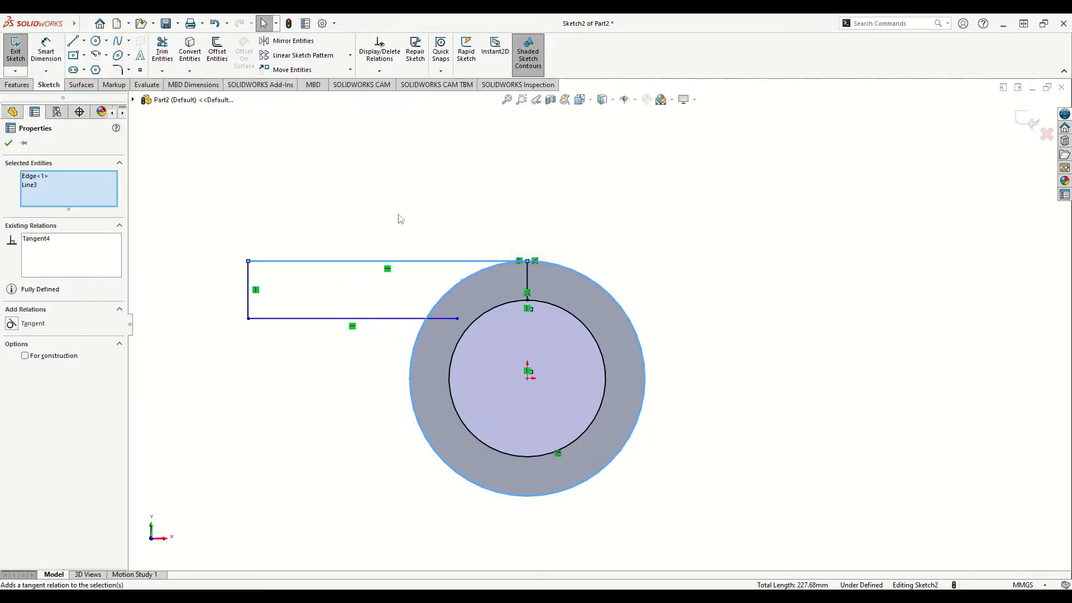
left_click(400, 218)
Step: Make the lower horizontal line's inner endpoint coincident with the inner circle
left_click(457, 319)
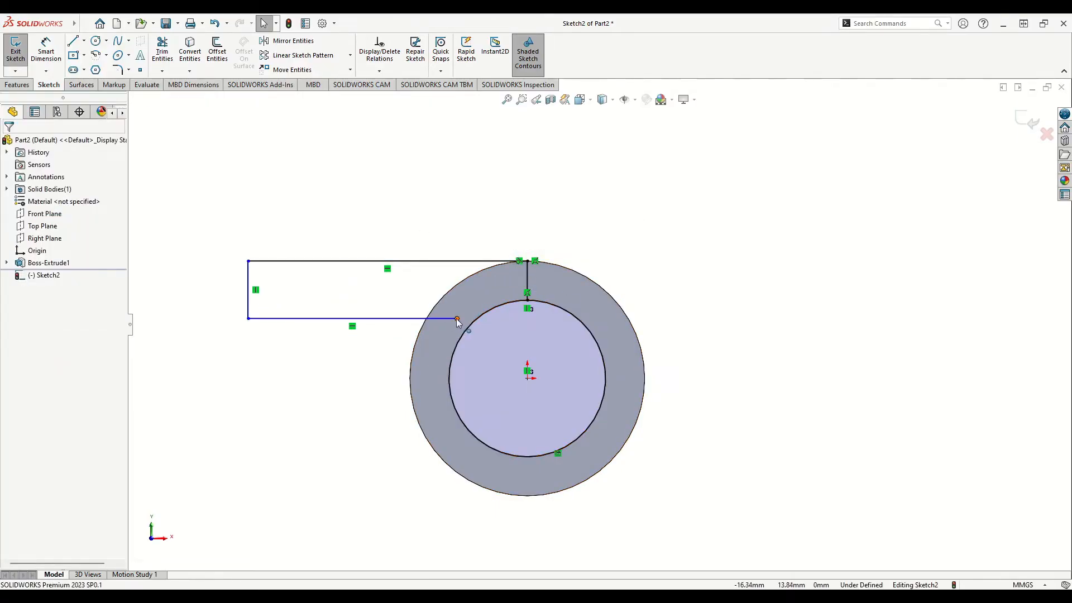
left_click(477, 318, "ctrl")
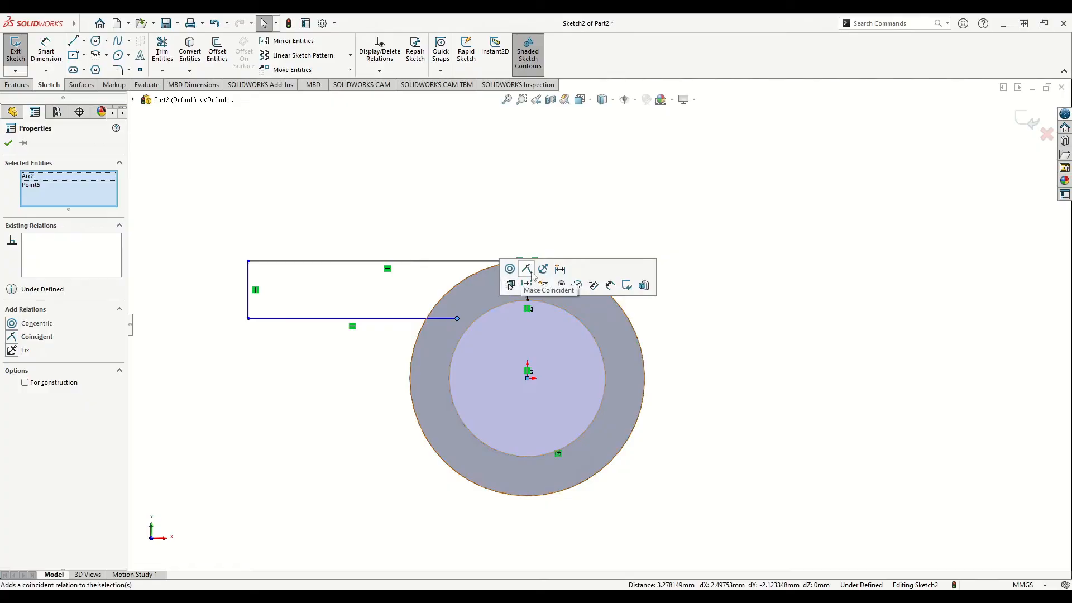
left_click(527, 271)
left_click(383, 208)
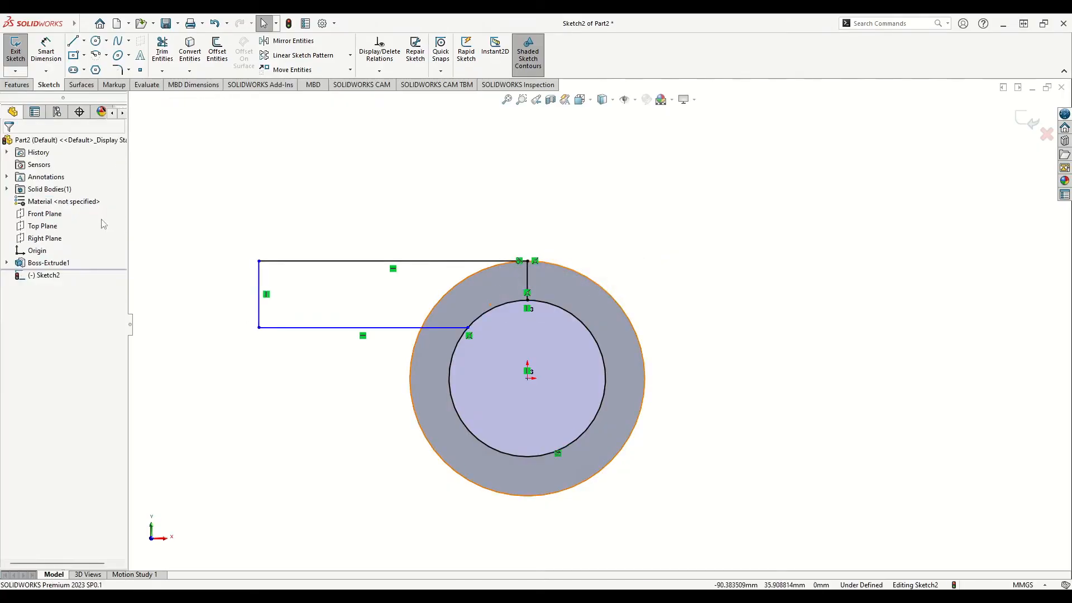
Step: Dimension the vertical end line of the tab outline as 10 mm
left_click(39, 51)
left_click(258, 293)
left_click(211, 301)
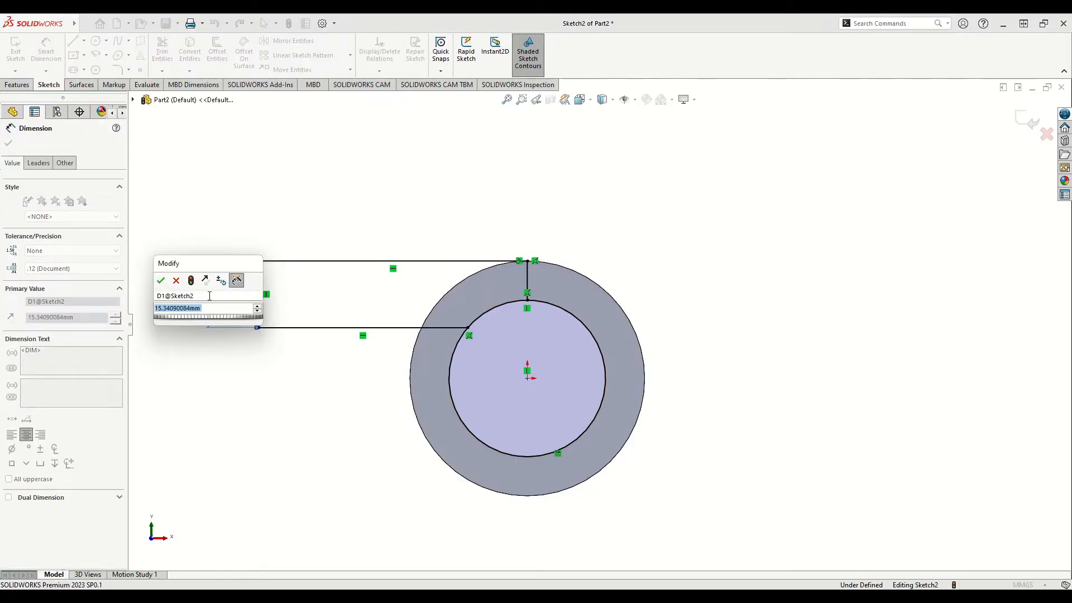
type("10")
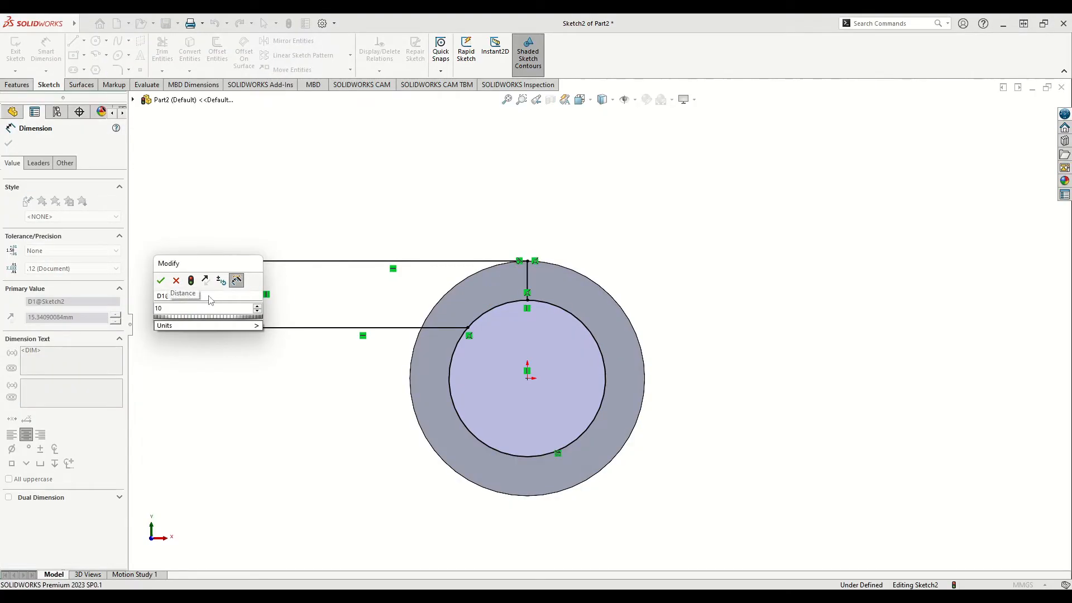
key("Return")
right_click(358, 380)
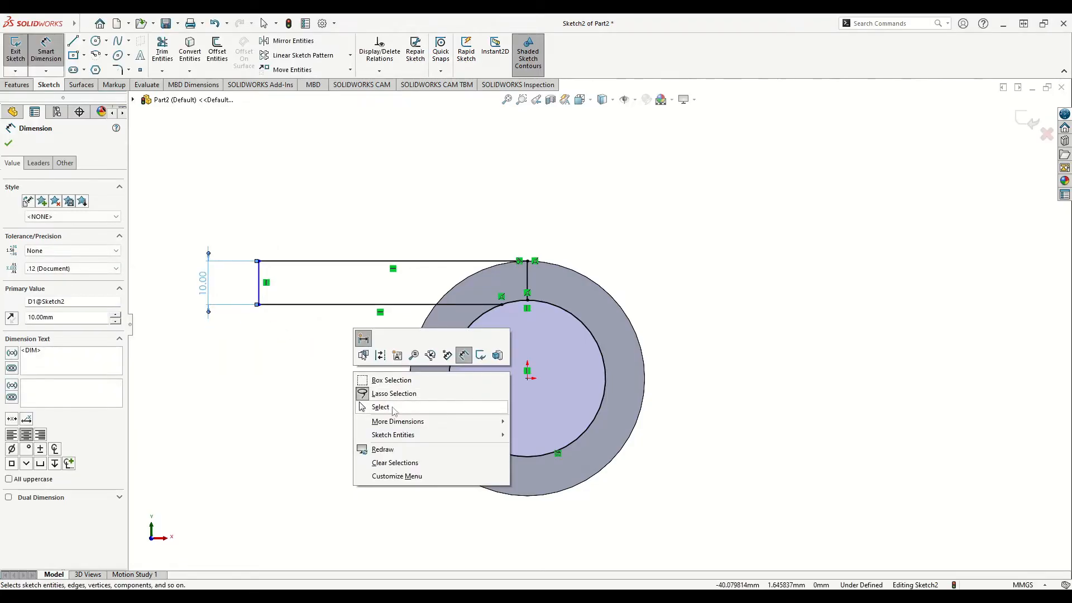
Step: Dimension the tab outline's upper horizontal line as 50+32+12 mm
left_click(391, 408)
scroll(522, 364, "down", 3)
middle_click_drag(527, 352, 521, 382, "ctrl")
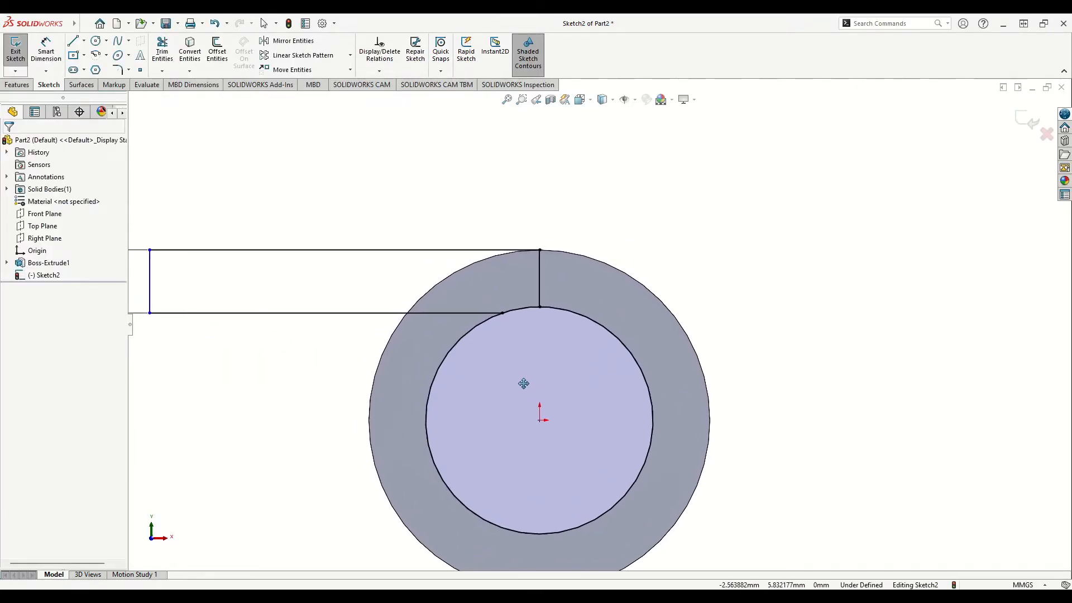
left_click_drag(521, 382, 579, 390)
key("Escape")
key("z")
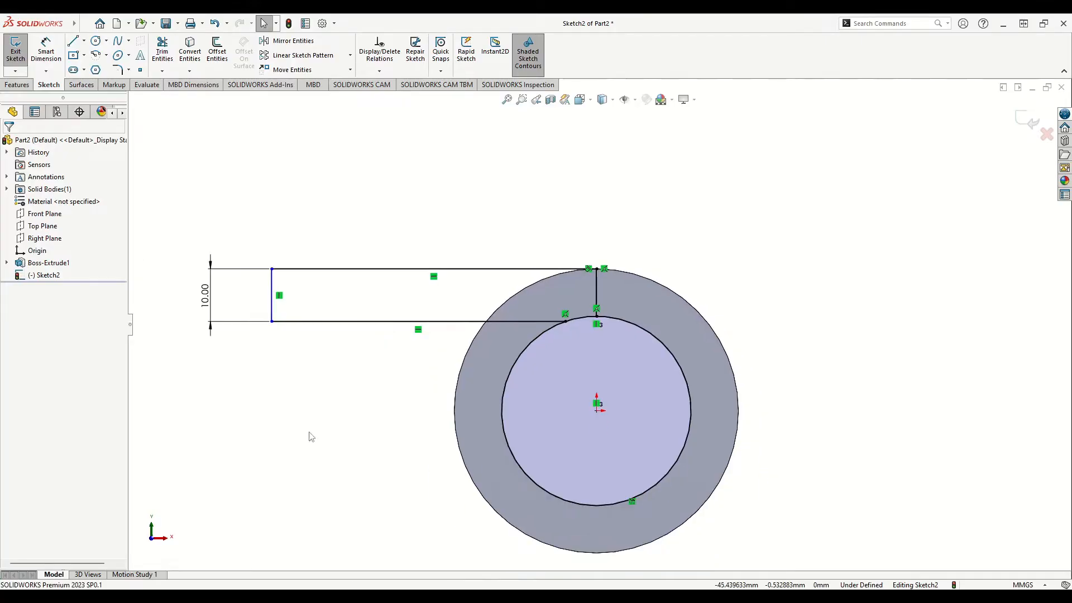
left_click(48, 56)
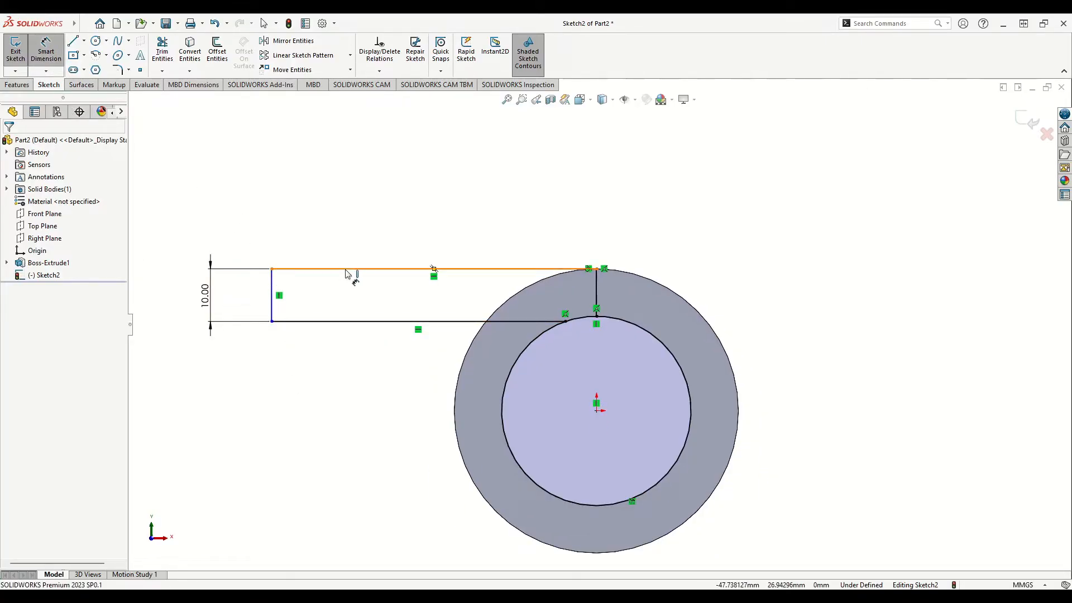
left_click(346, 274)
left_click(361, 206)
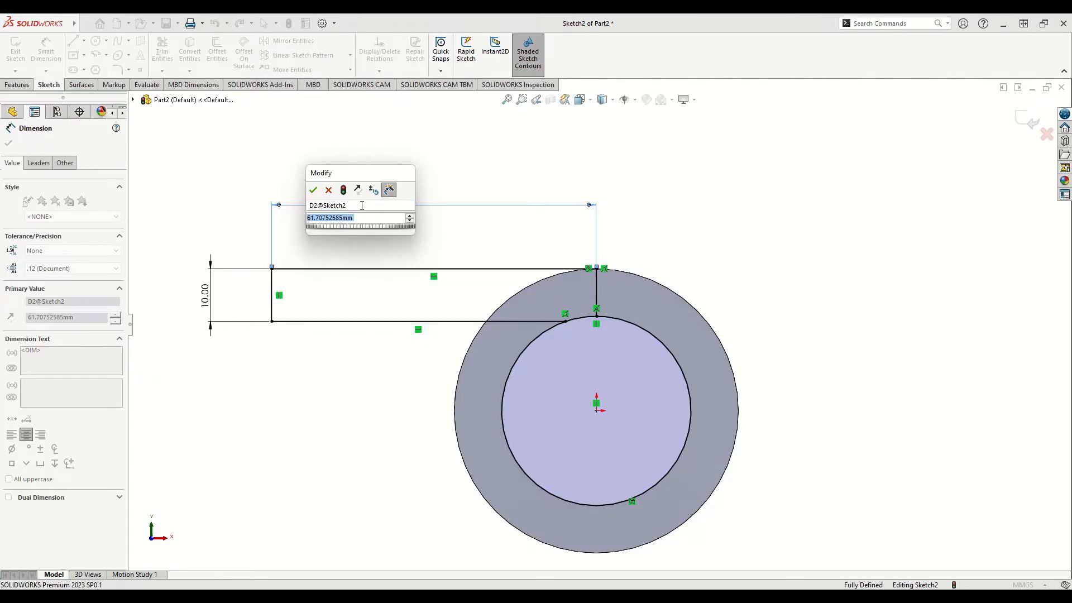
type("50")
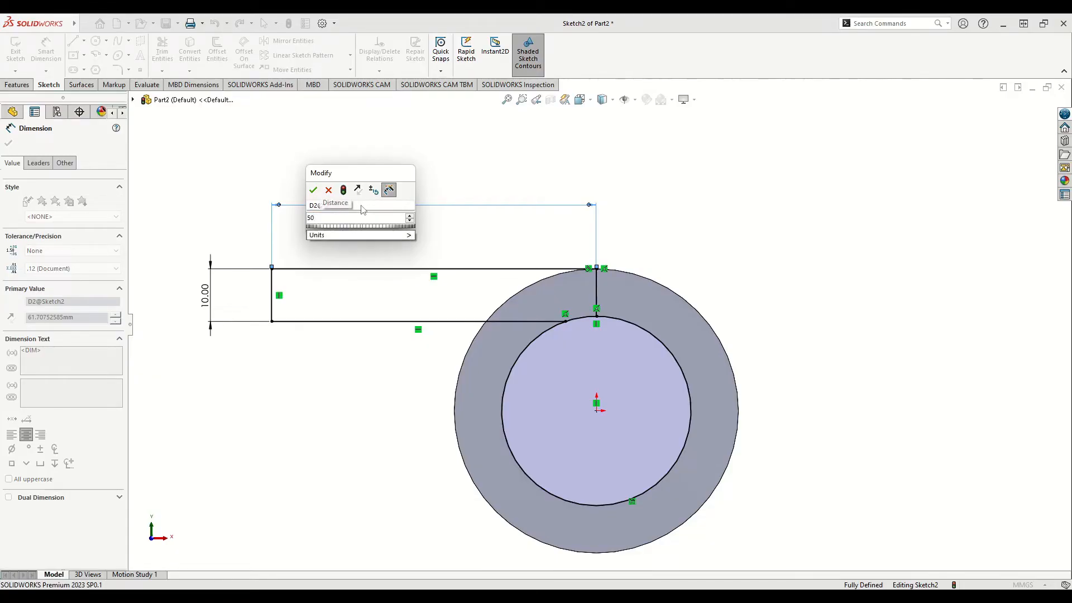
type("-")
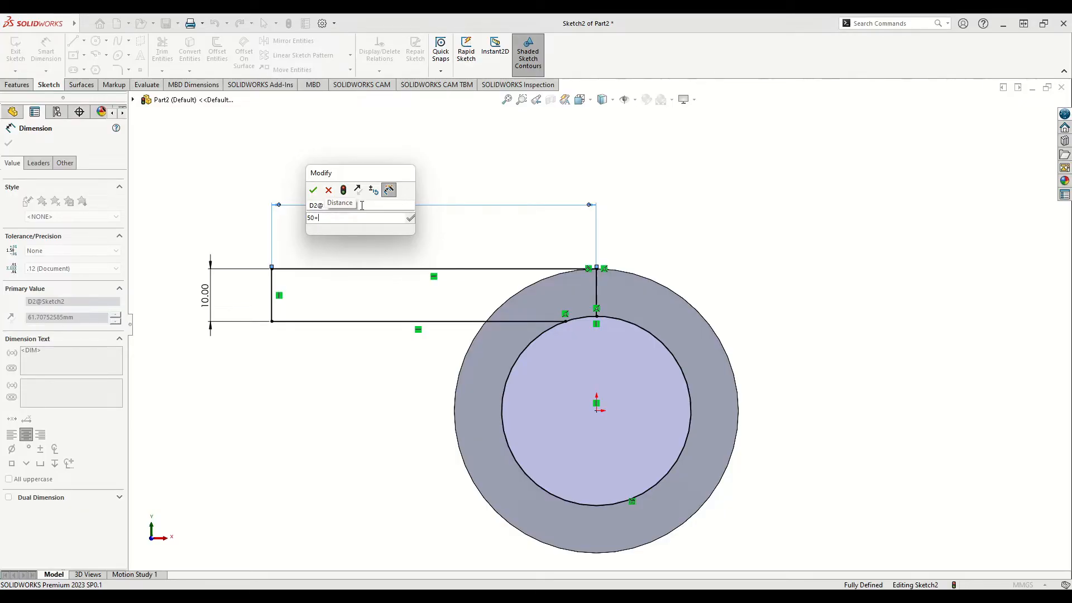
type("32")
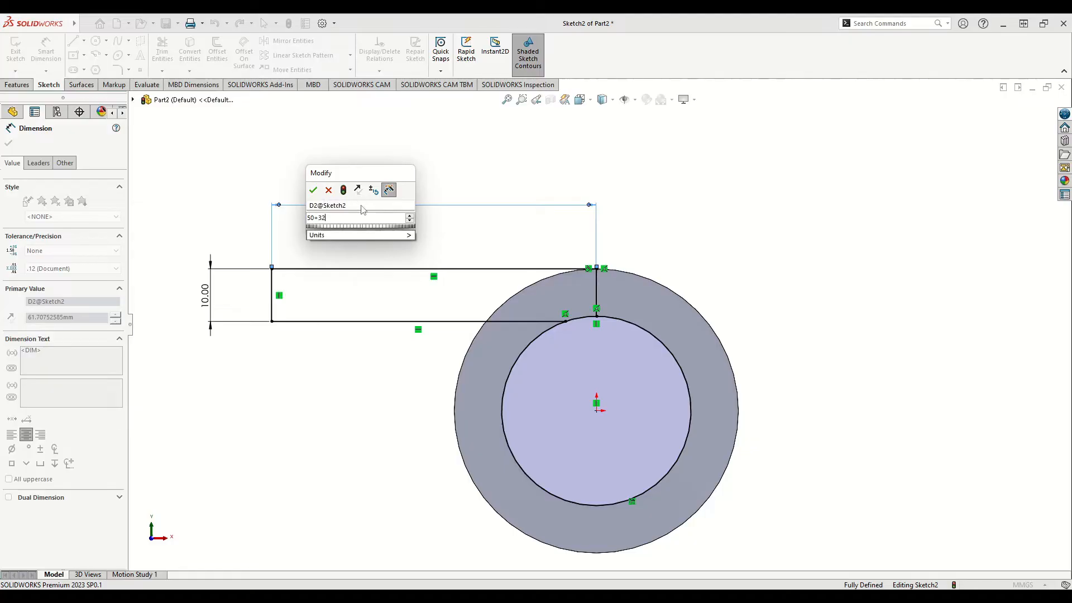
type("_")
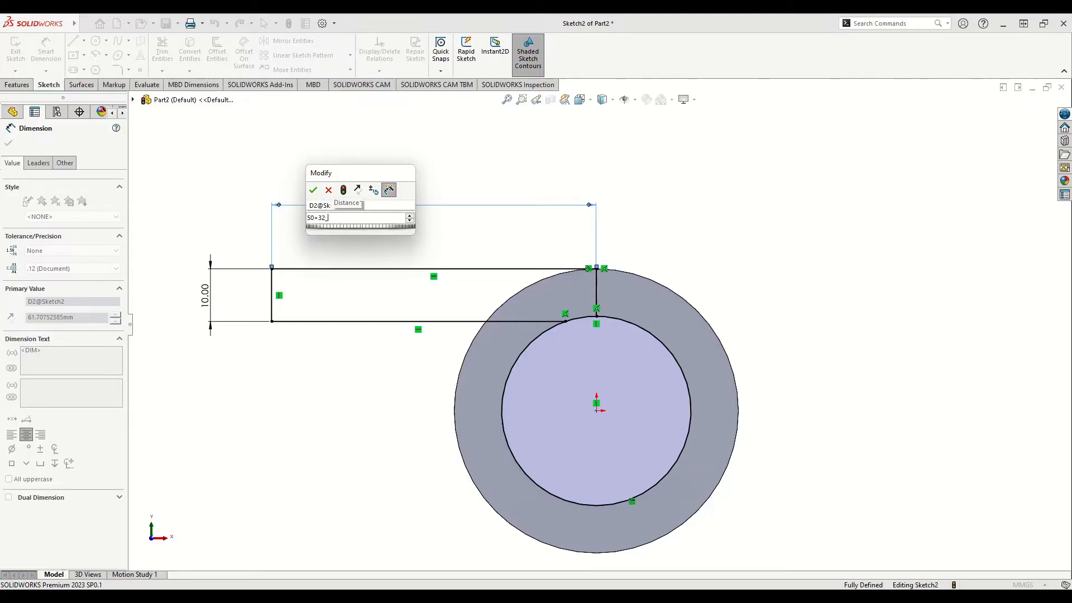
key("BackSpace")
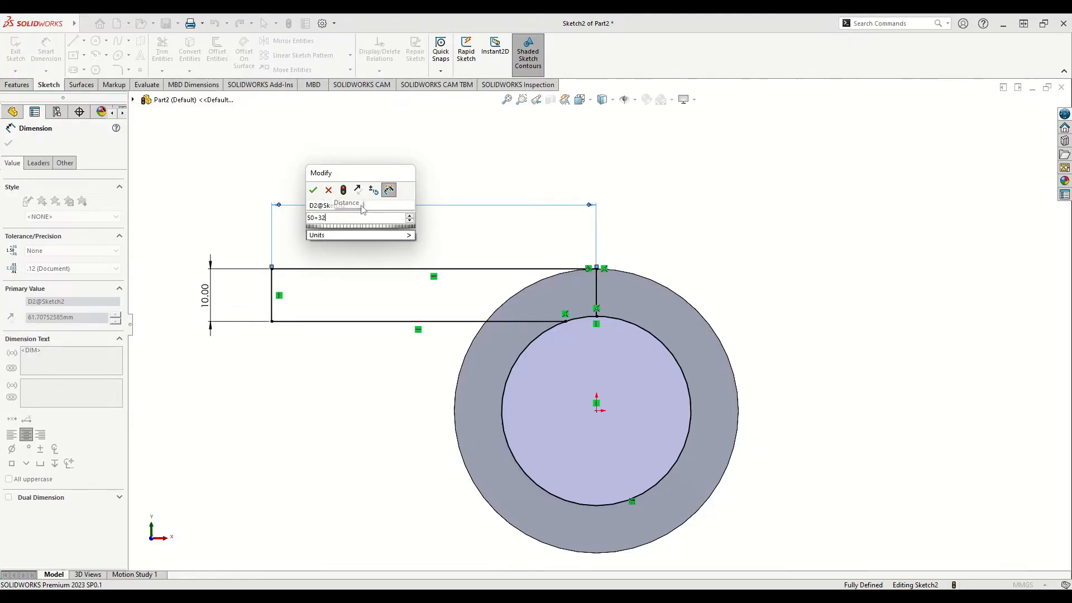
type("+12")
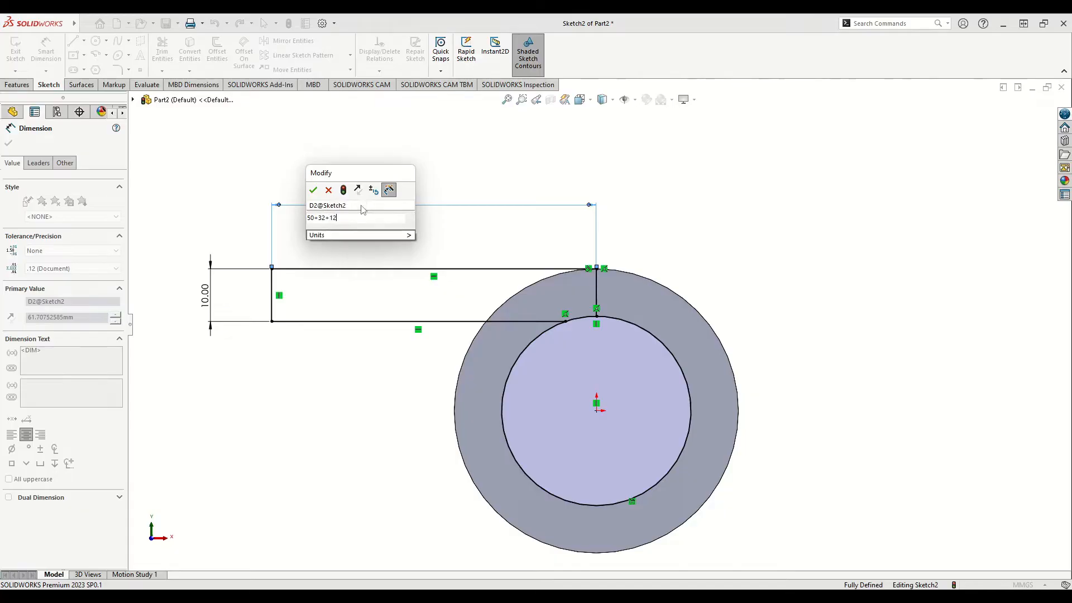
mouse_move(357, 235)
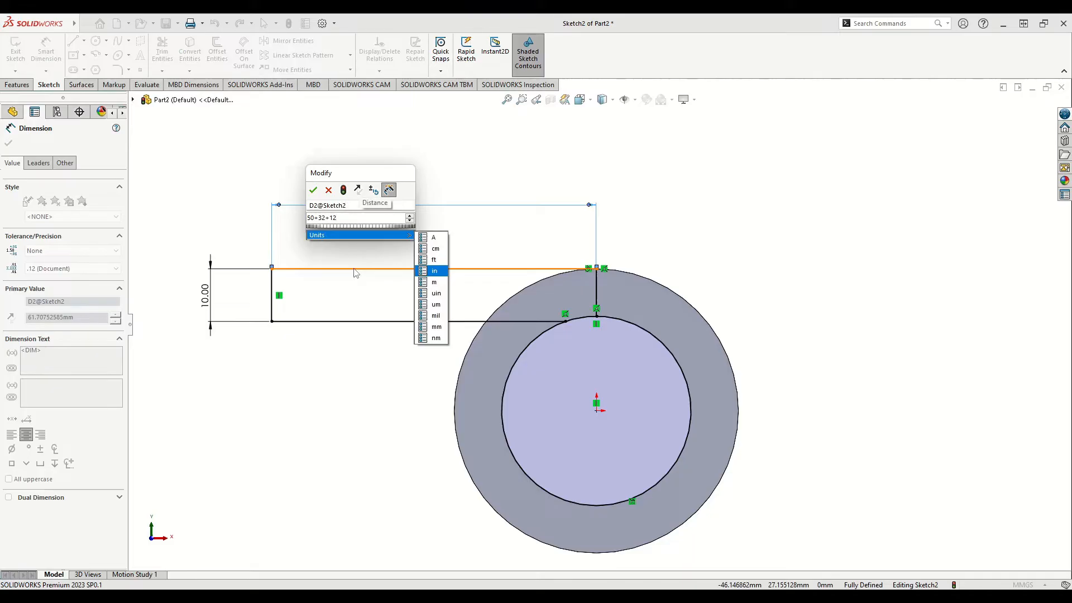
left_click(314, 192)
left_click(313, 401)
scroll(357, 381, "up", 4)
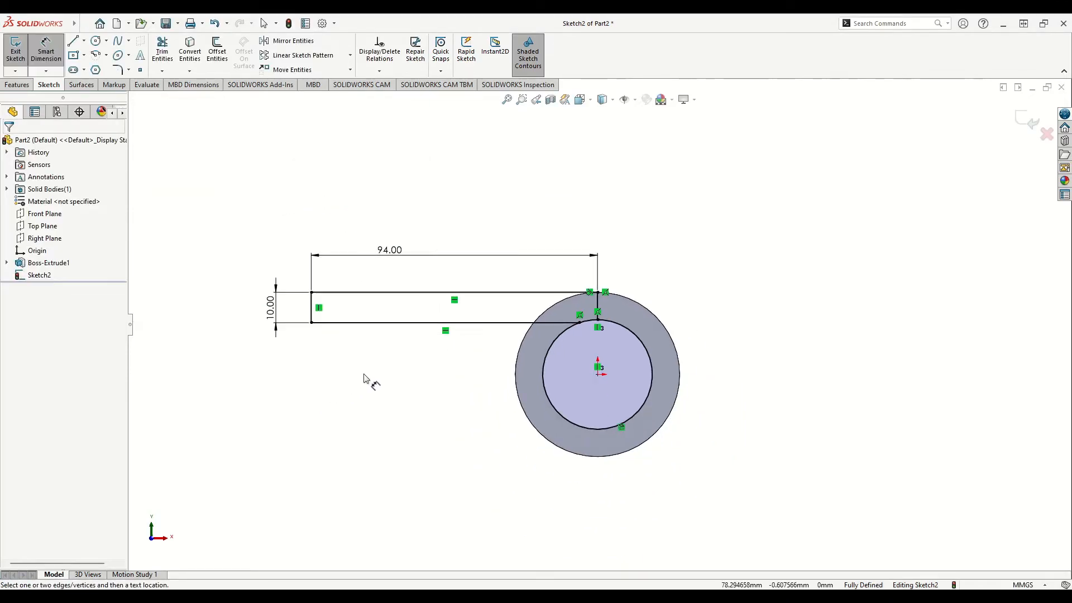
Step: Trim the inner circle, keeping only the short arc that closes the tab outline between its lower line and vertical line
scroll(542, 357, "down", 4)
middle_click_drag(541, 356, 483, 349, "ctrl")
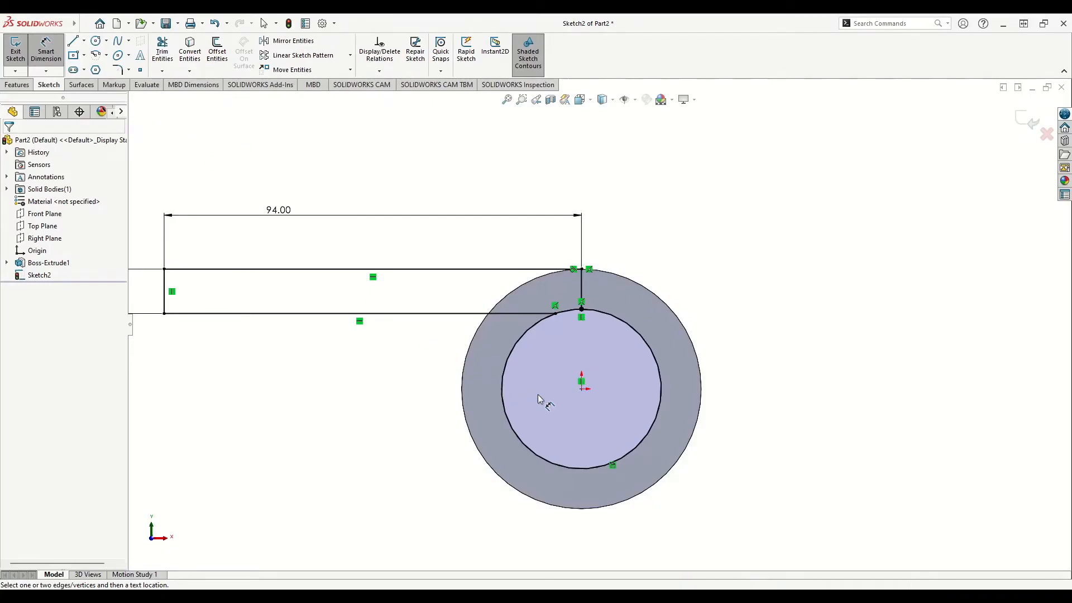
left_click(162, 51)
left_click_drag(484, 397, 677, 371)
key("z")
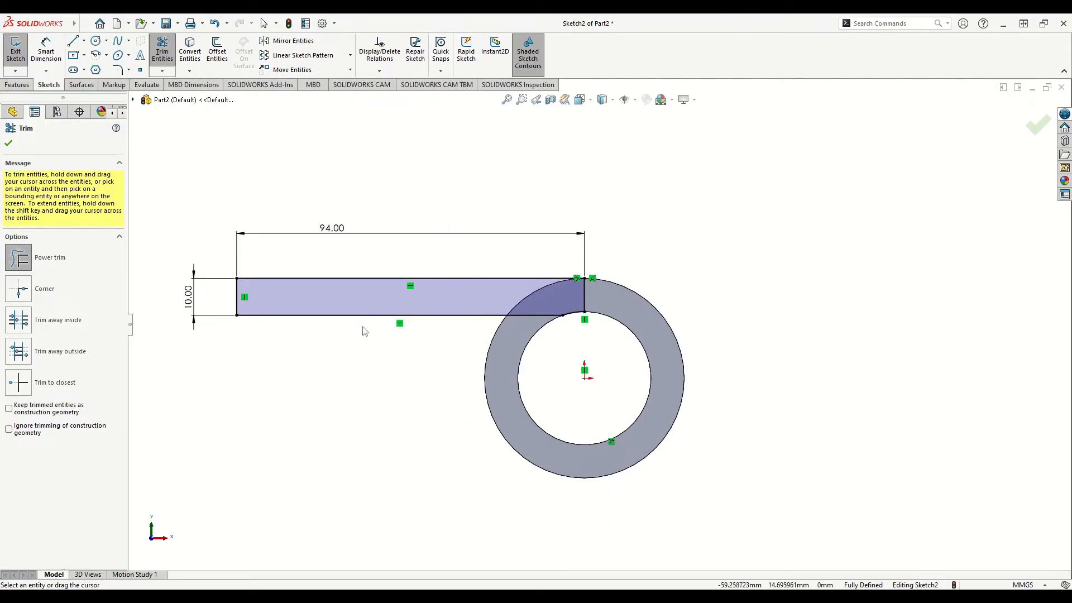
left_click(8, 143)
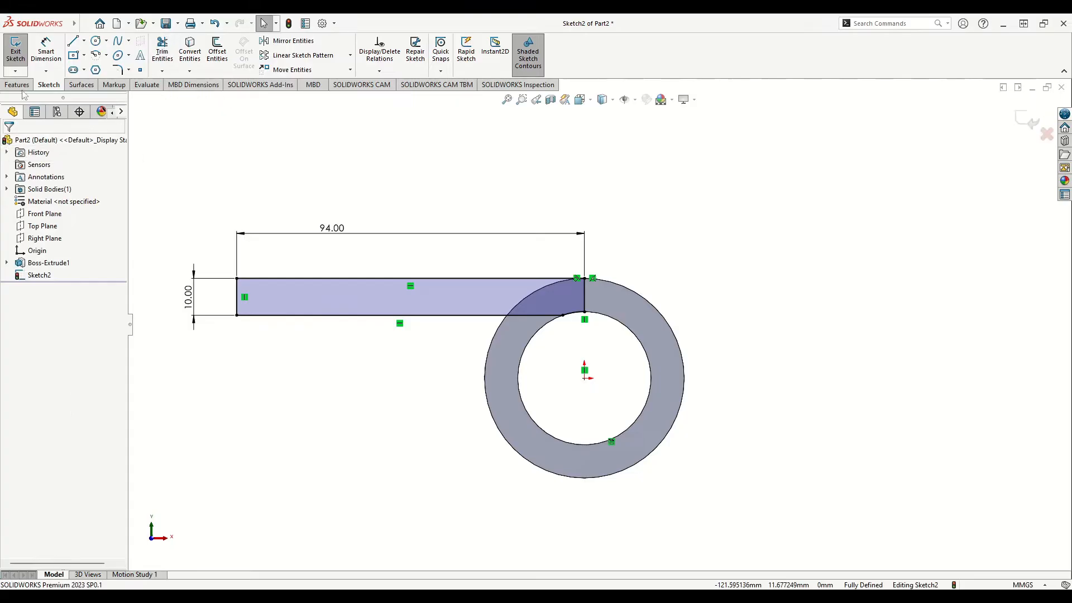
Step: Extrude the tab profile Through All in the reversed direction along the cylinder, merged with the existing body
left_click(17, 85)
left_click(20, 51)
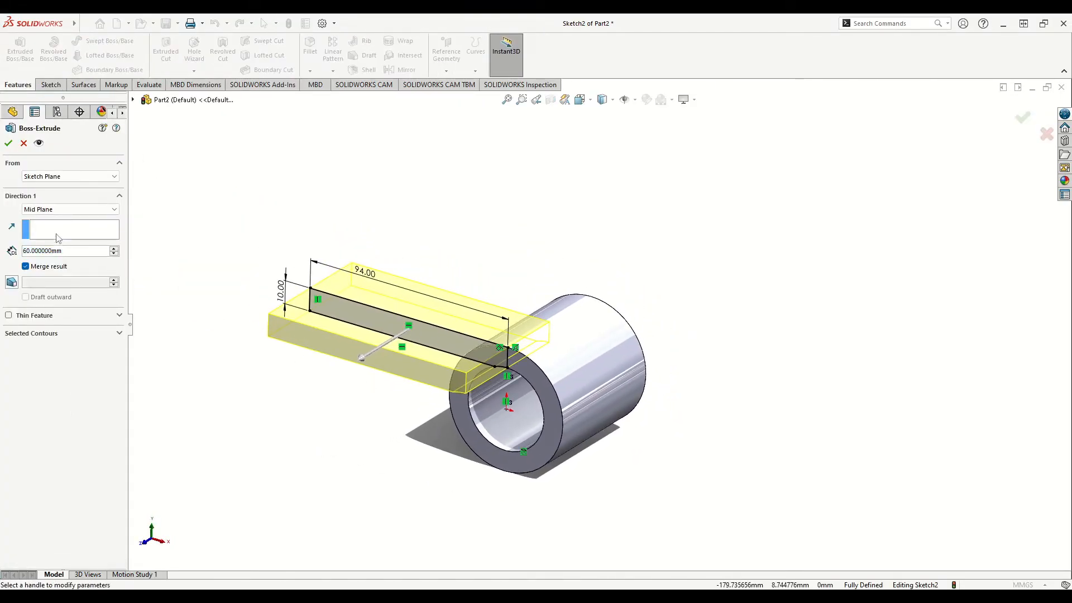
left_click(61, 211)
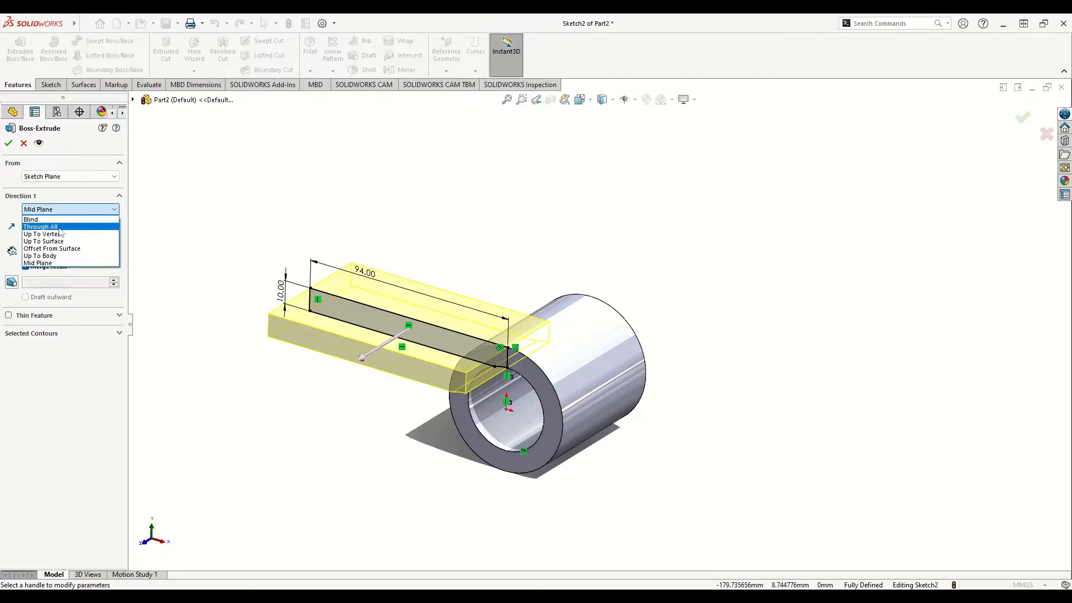
left_click(59, 228)
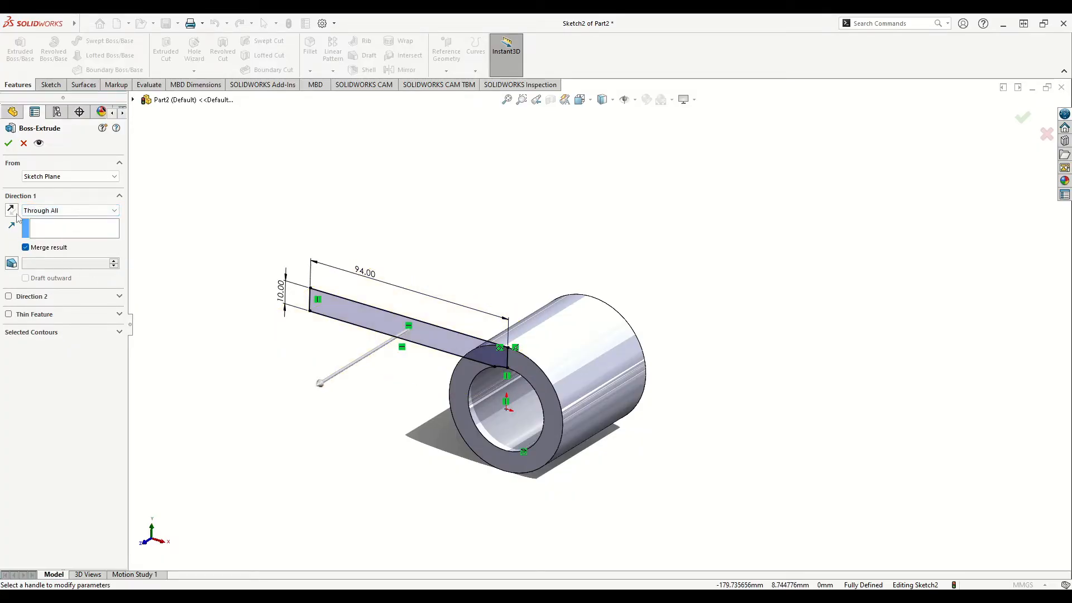
left_click(15, 211)
middle_click_drag(313, 335, 352, 333)
left_click(9, 143)
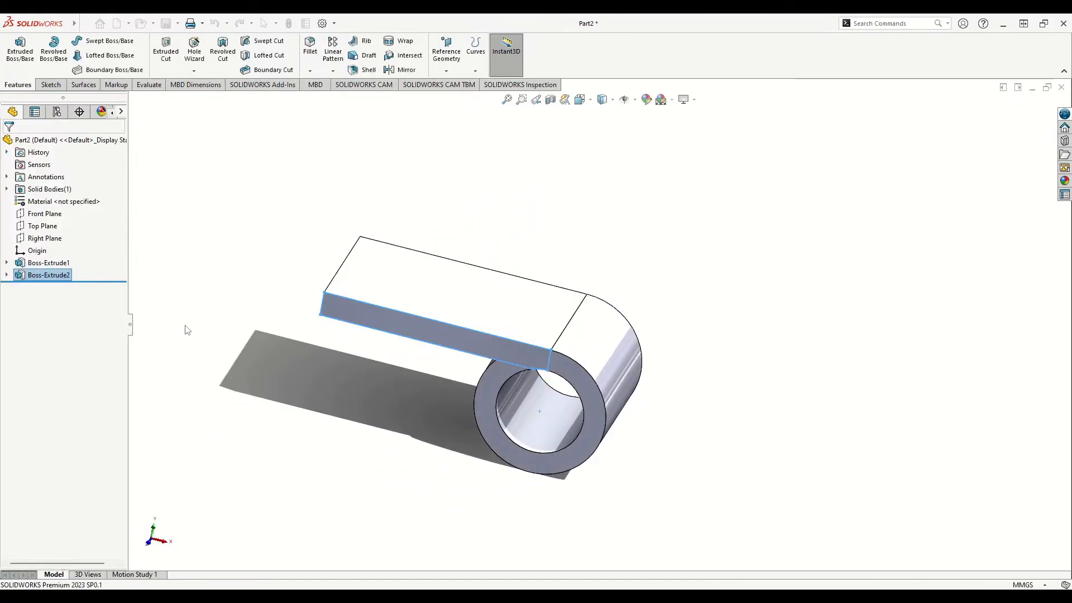
Step: On the tab's top face, start a sketch and draw a horizontal centerline from the free edge's midpoint to the origin
mouse_move(323, 398)
middle_mouse_down()
mouse_move(414, 266)
mouse_move(406, 326)
mouse_move(370, 356)
mouse_move(361, 442)
mouse_move(388, 460)
middle_mouse_up()
left_click(469, 310)
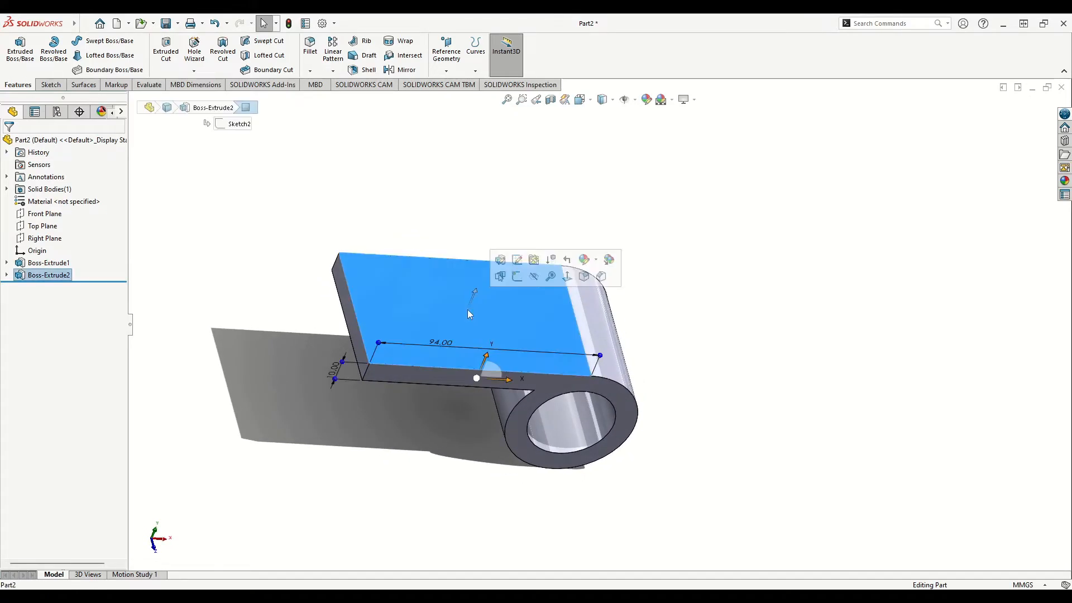
left_click(515, 281)
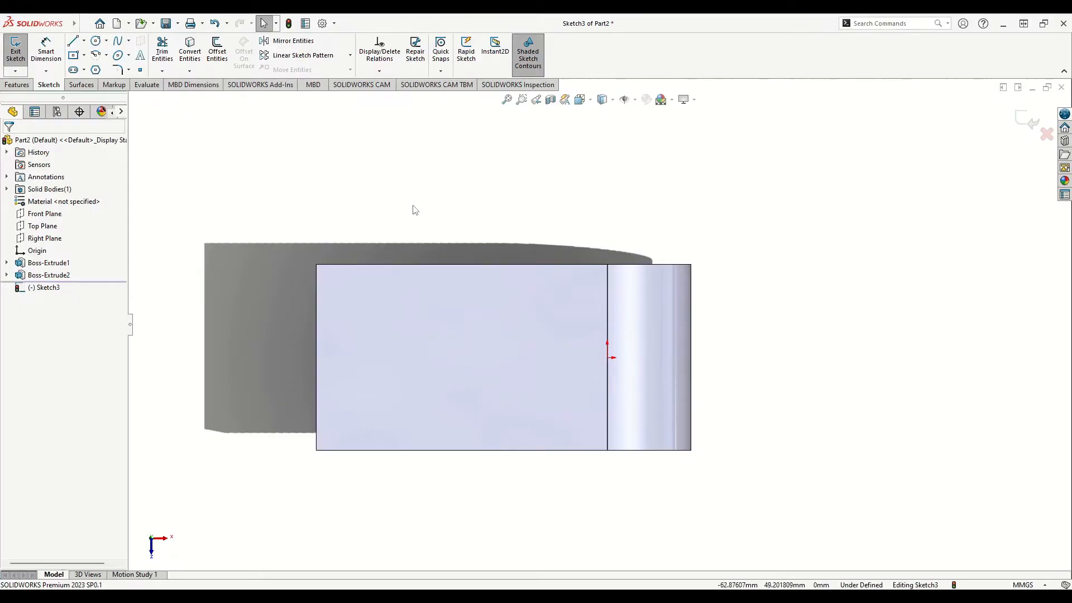
left_click(83, 41)
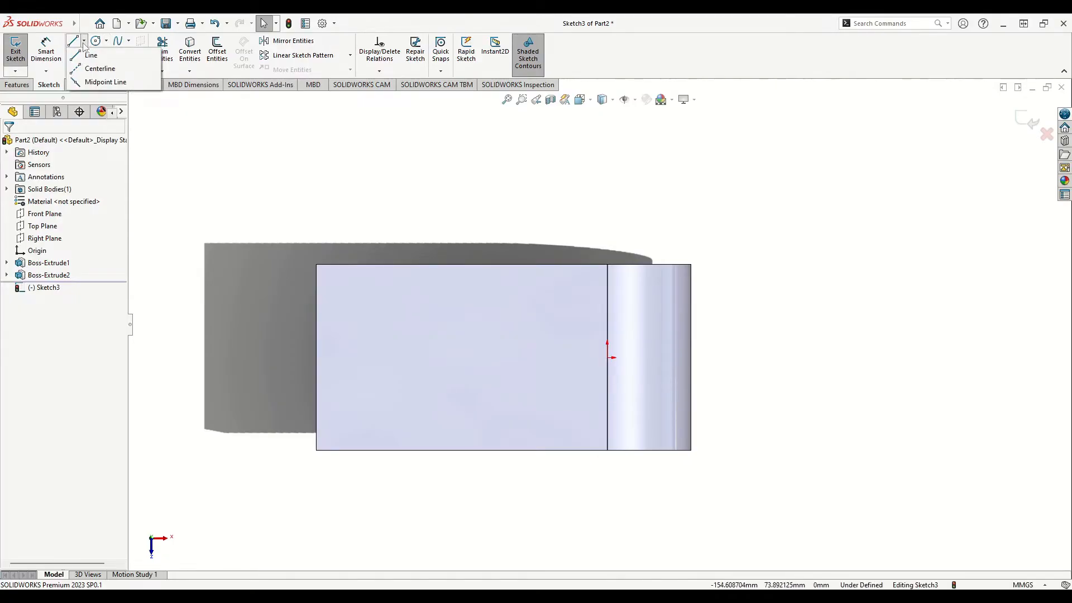
left_click(94, 65)
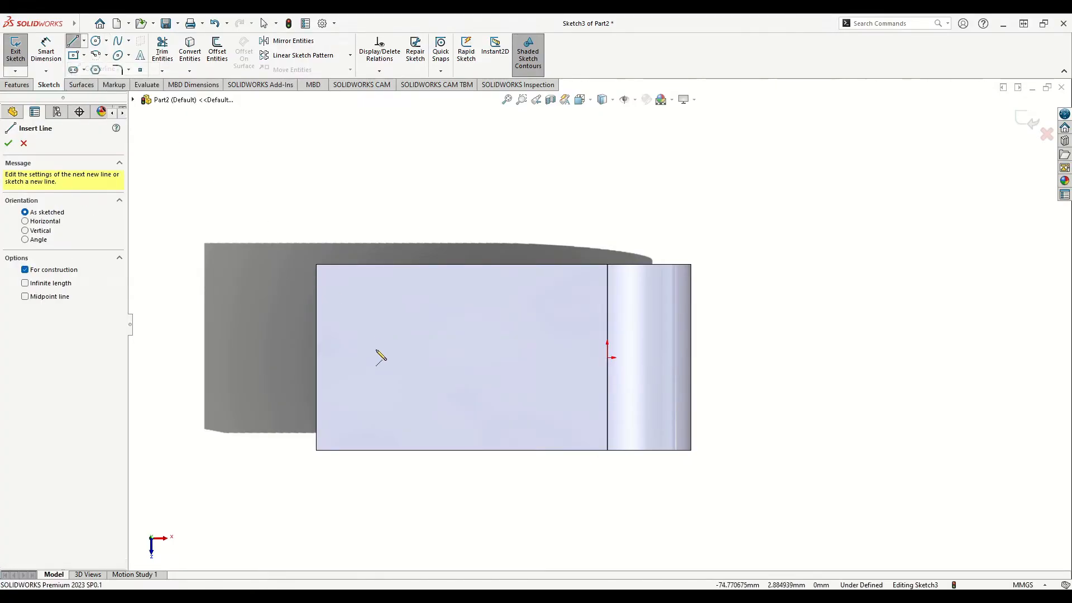
left_click(317, 358)
left_click(608, 357)
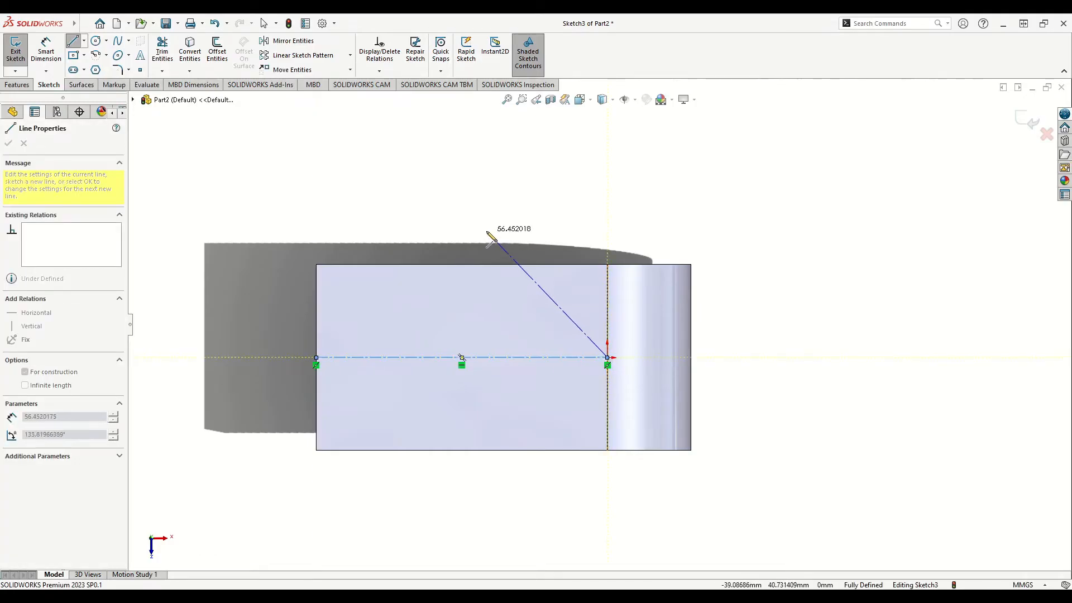
key("Escape")
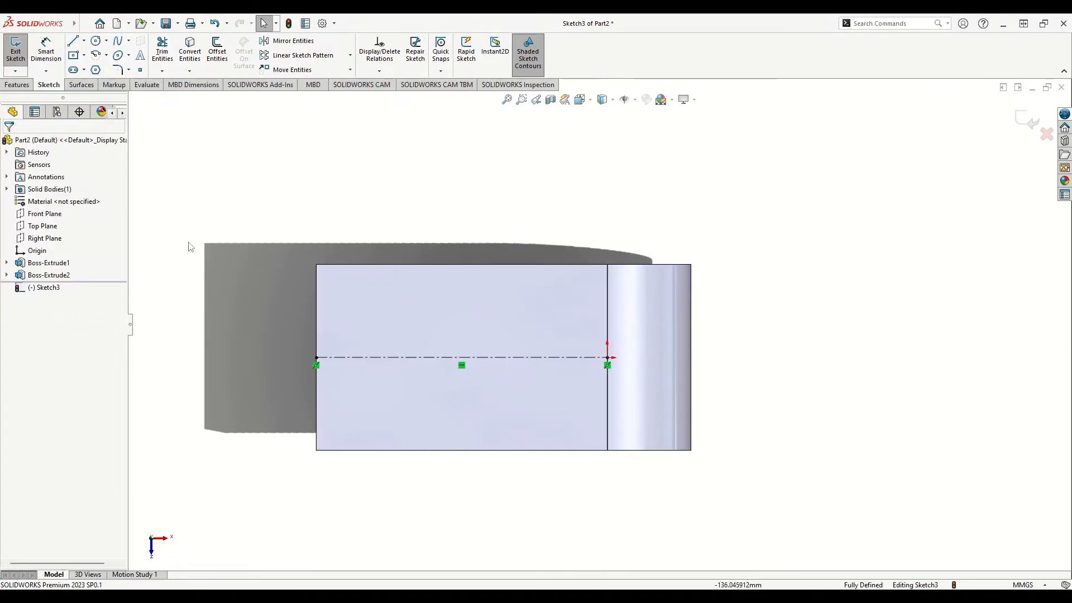
Step: Sketch three circles about 8 mm in diameter: one on the centerline near the free edge, and one on each side farther in
left_click(95, 41)
left_click(351, 358)
left_click(362, 367)
left_click(419, 319)
left_click(427, 326)
left_click(418, 389)
left_click(427, 398)
right_click(384, 350)
left_click(405, 359)
Step: Make the three circles on the tab face equal
left_click(416, 384)
left_click(420, 323, "ctrl")
left_click(364, 358, "ctrl")
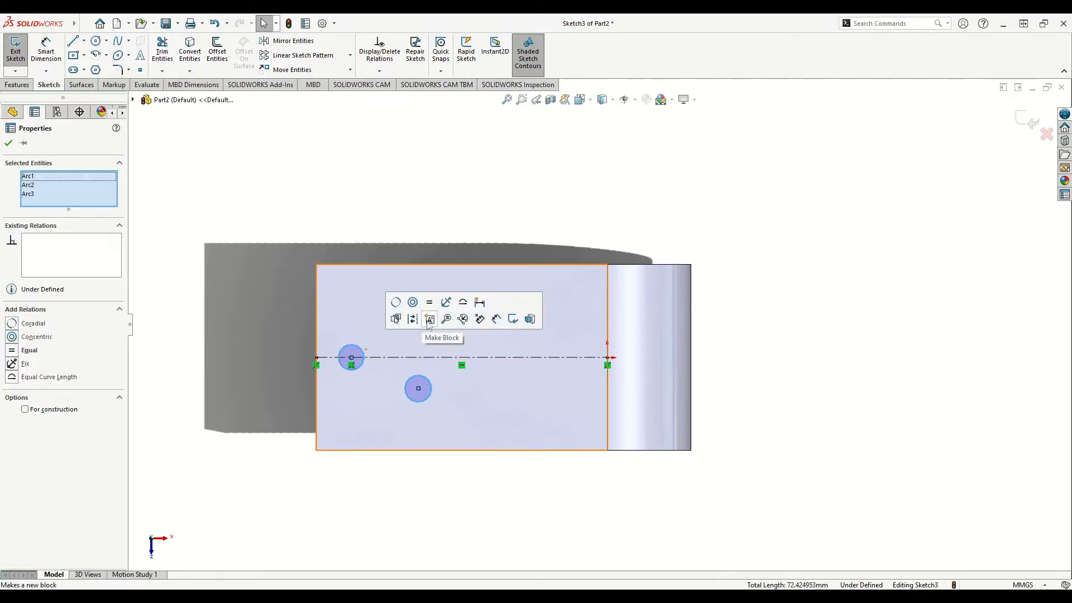
left_click(430, 304)
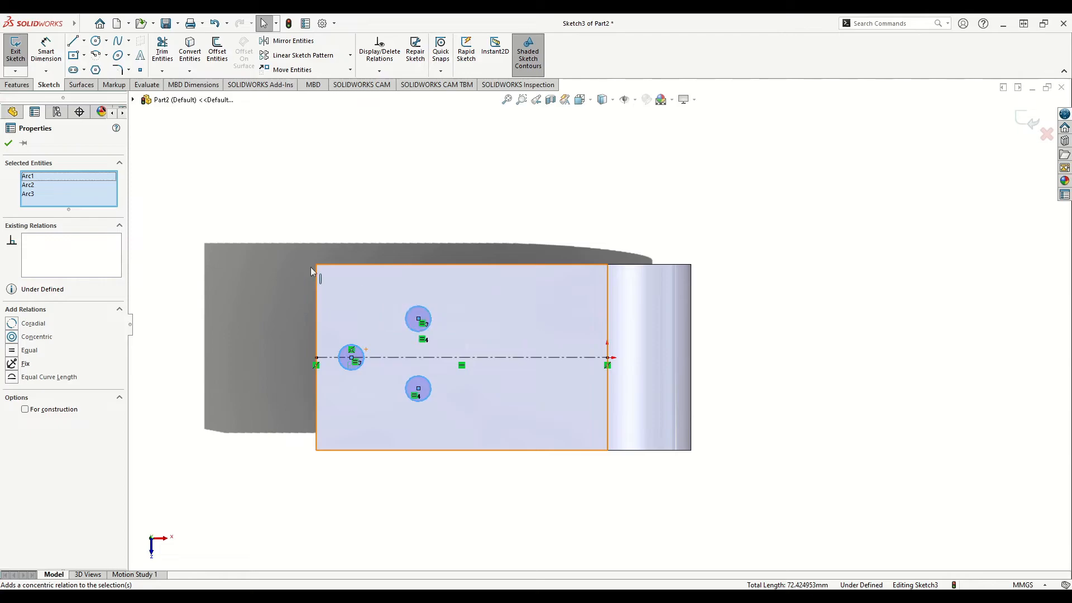
Step: Make the two off-axis circles symmetric about the centerline
left_click(418, 357)
left_click(420, 377, "ctrl")
left_click(418, 332, "ctrl")
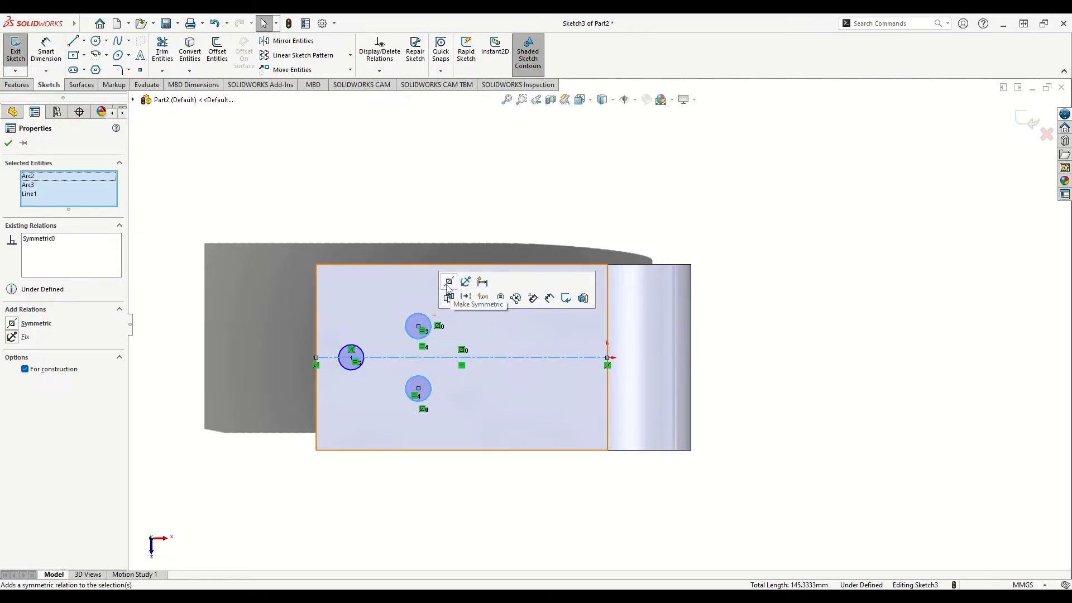
left_click(448, 286)
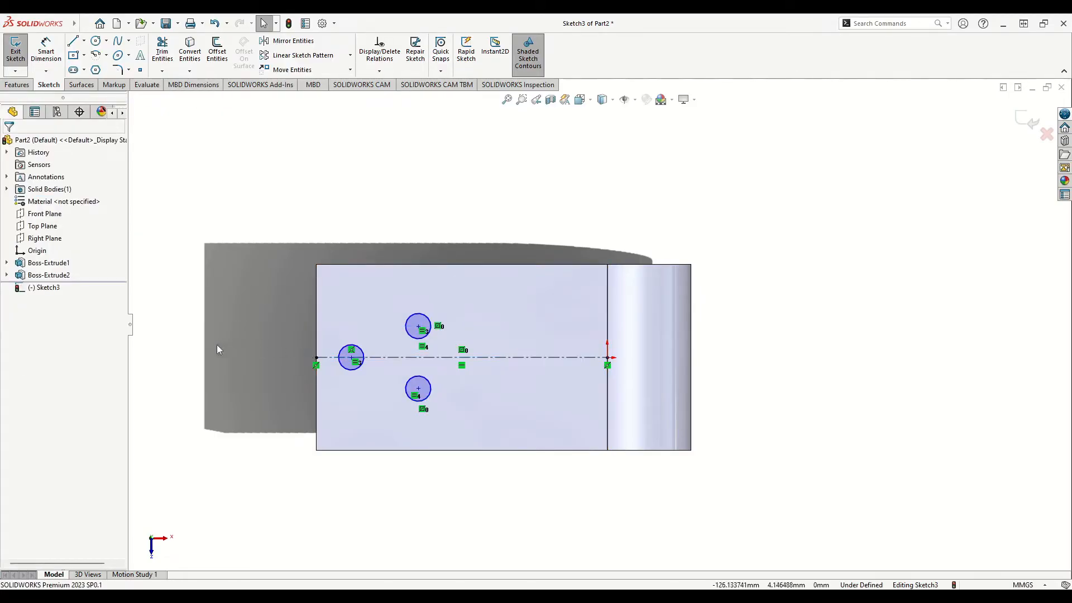
Step: Dimension the centerline circle's diameter as 12 mm and place the dimension just below the circle
left_click(50, 54)
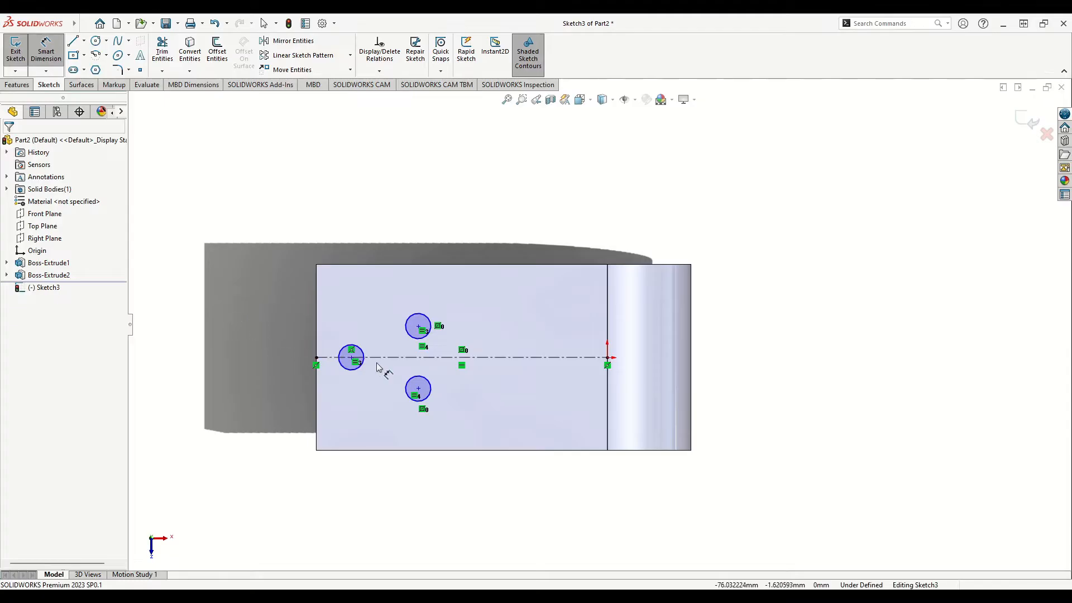
left_click(362, 351)
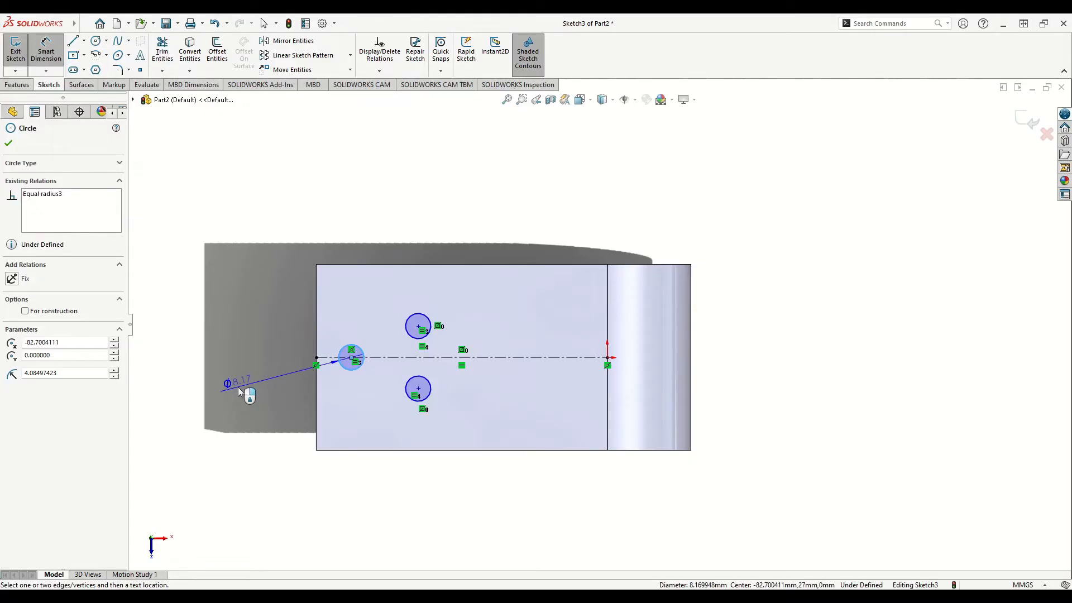
left_click(238, 387)
type("12")
left_click(190, 372)
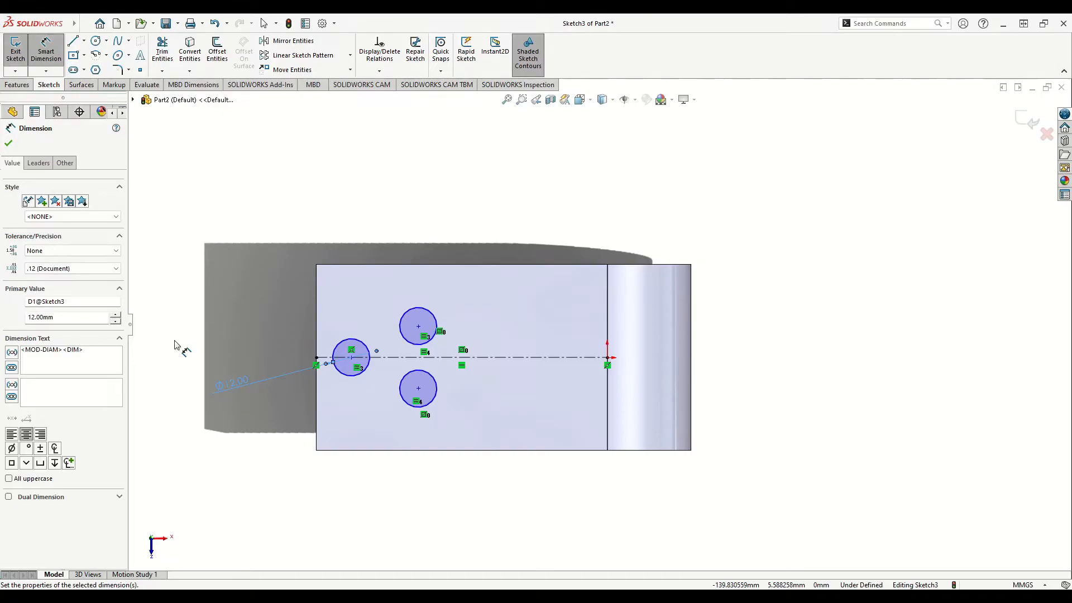
left_click_drag(238, 386, 346, 414)
left_click(252, 410)
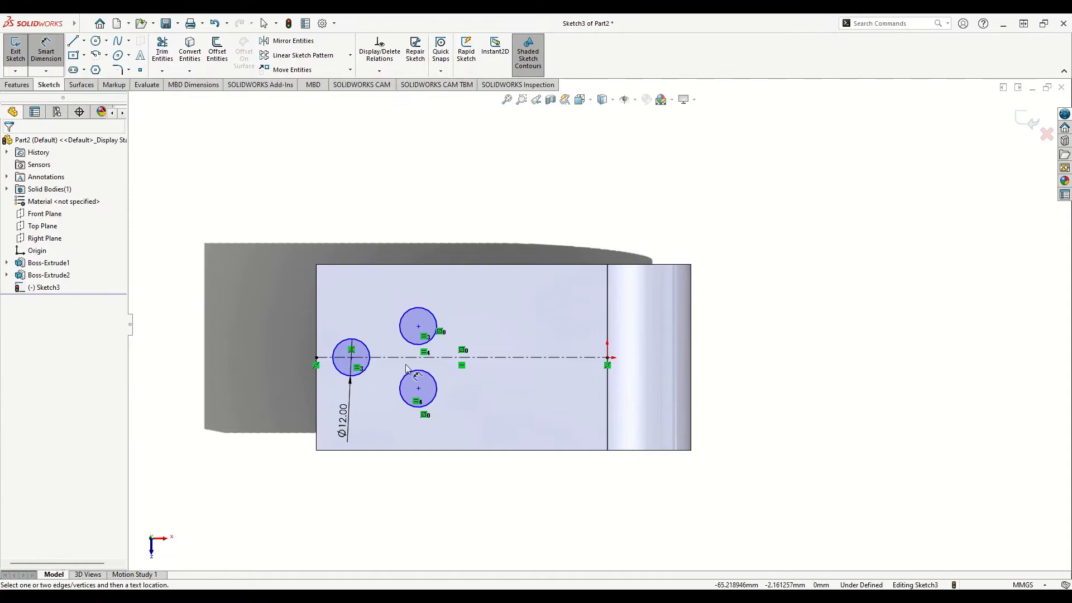
Step: Sketch a centerpoint arc of about 11.2 mm radius around the centerline circle, on its side facing the tab's free edge
scroll(406, 368, "down", 3)
right_click(209, 323)
left_click(311, 357)
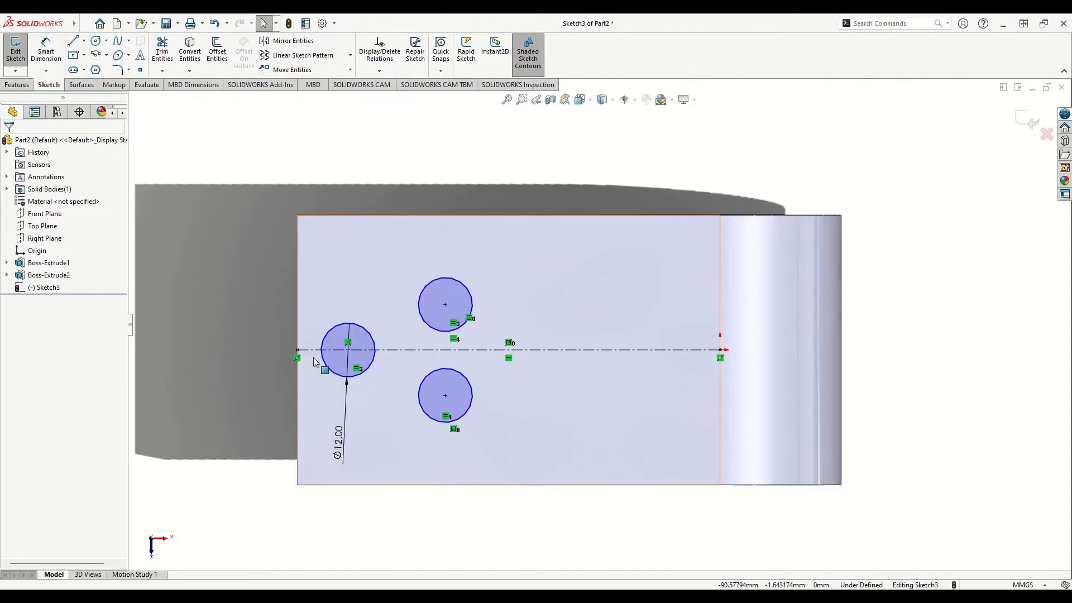
left_click(106, 55)
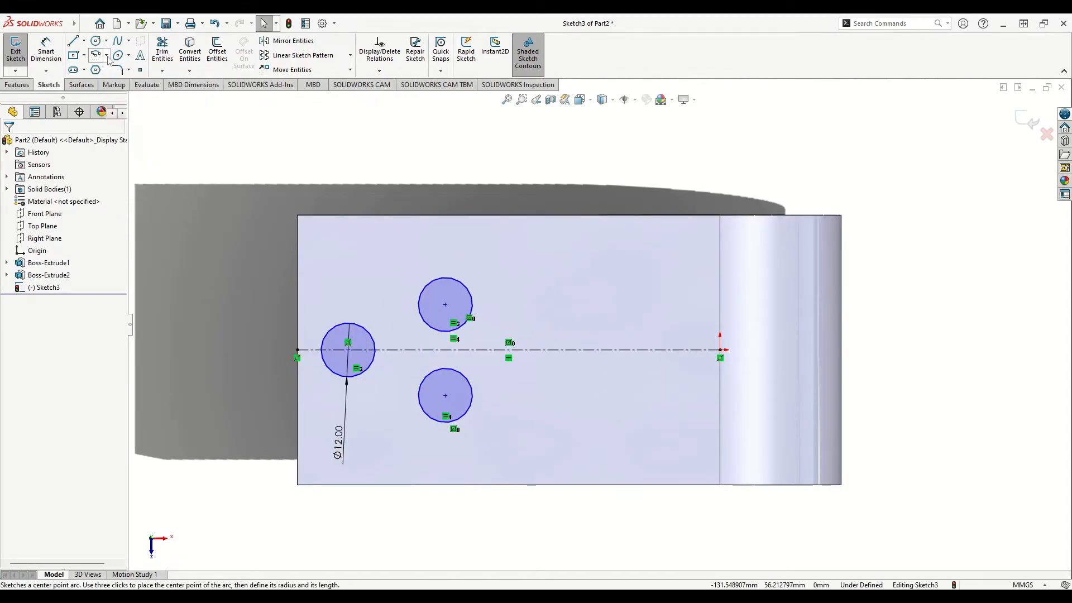
left_click(120, 69)
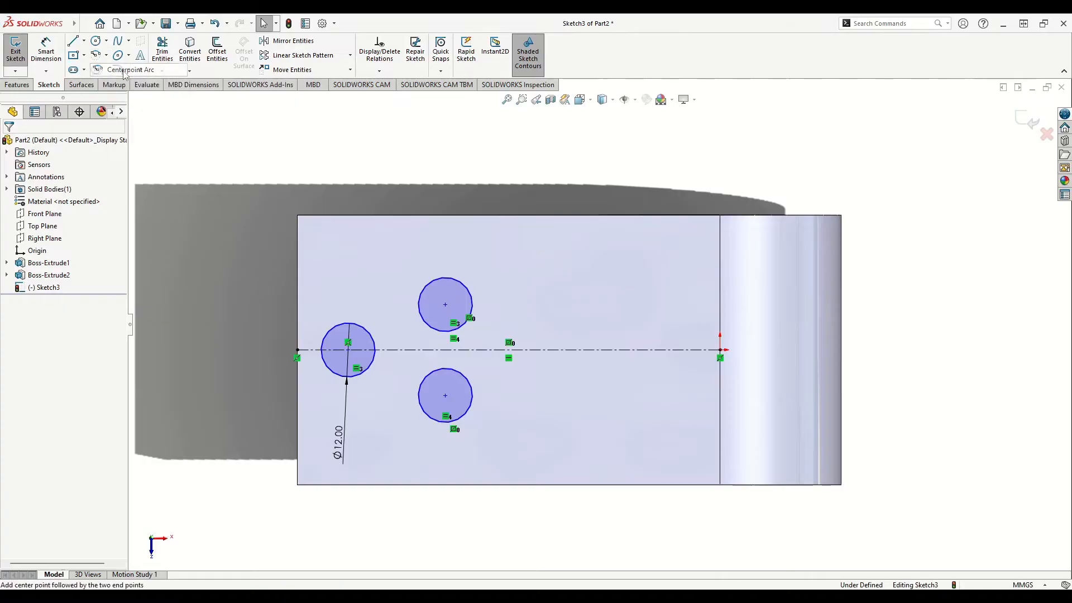
left_click(348, 350)
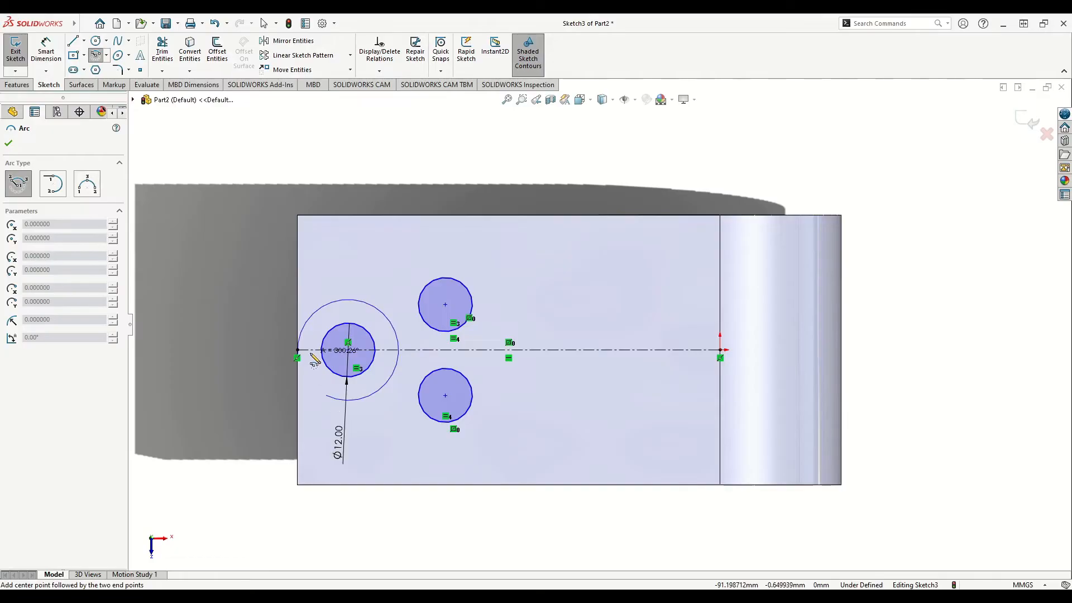
left_click(327, 396)
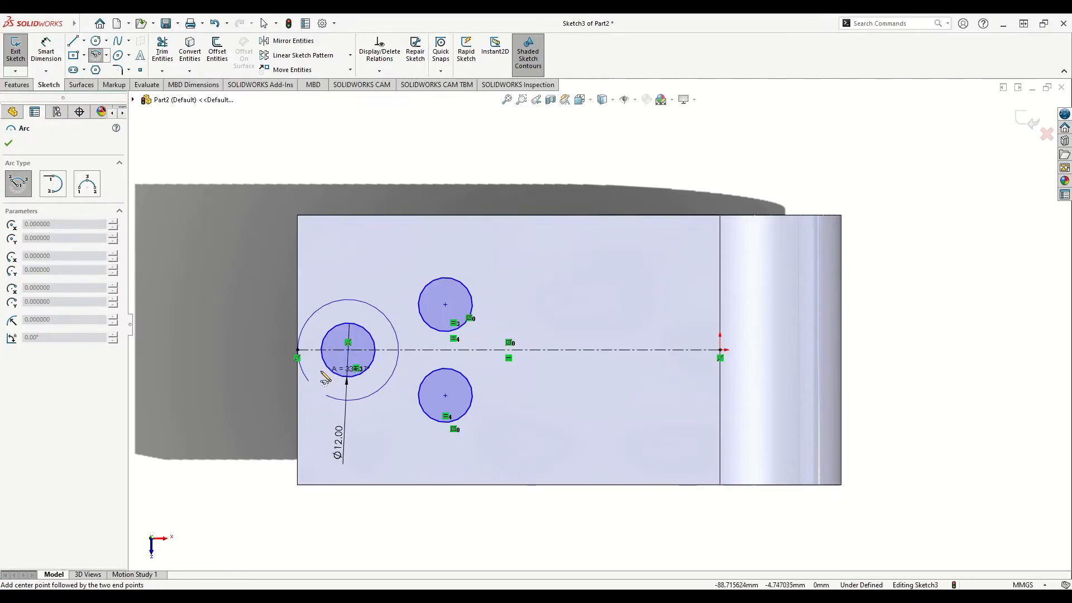
left_click(332, 326)
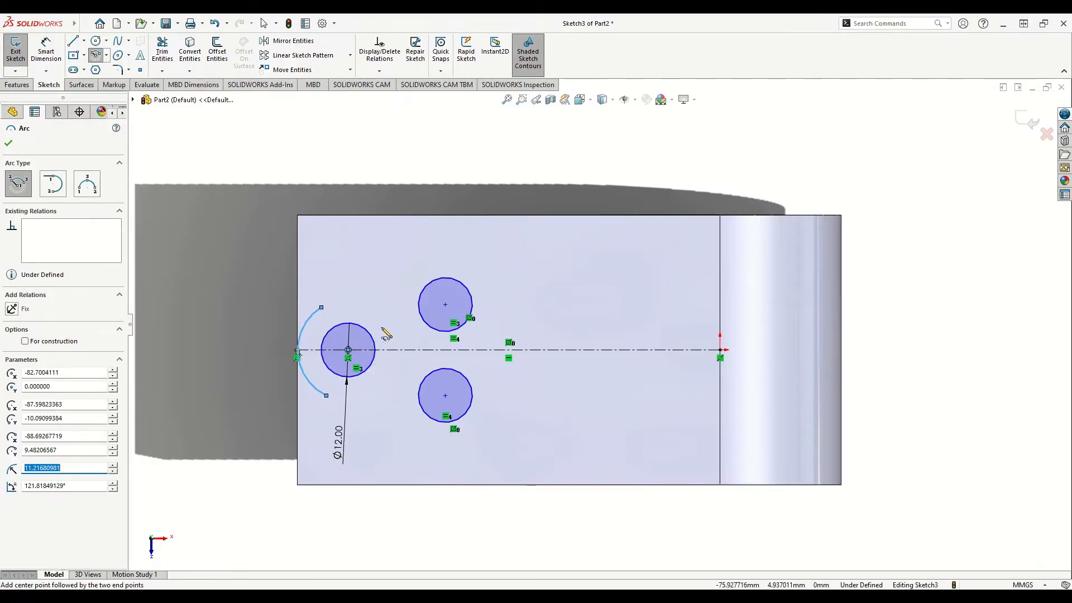
Step: Sketch an outward-facing concentric centerpoint arc around each off-axis circle, the upper one about 11.6 mm in radius
left_click(445, 305)
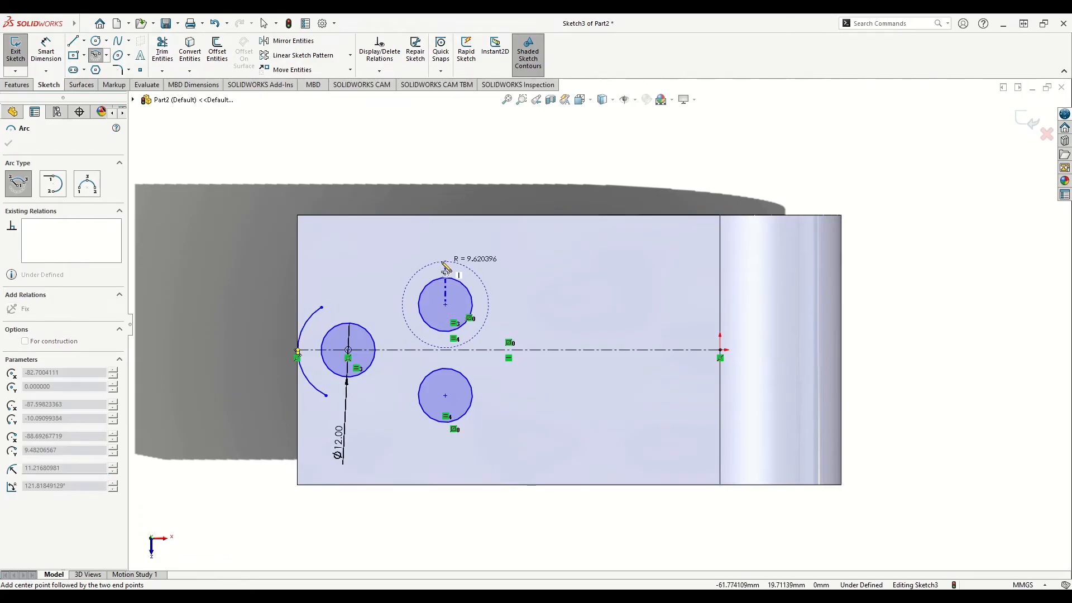
left_click(497, 304)
left_click(445, 396)
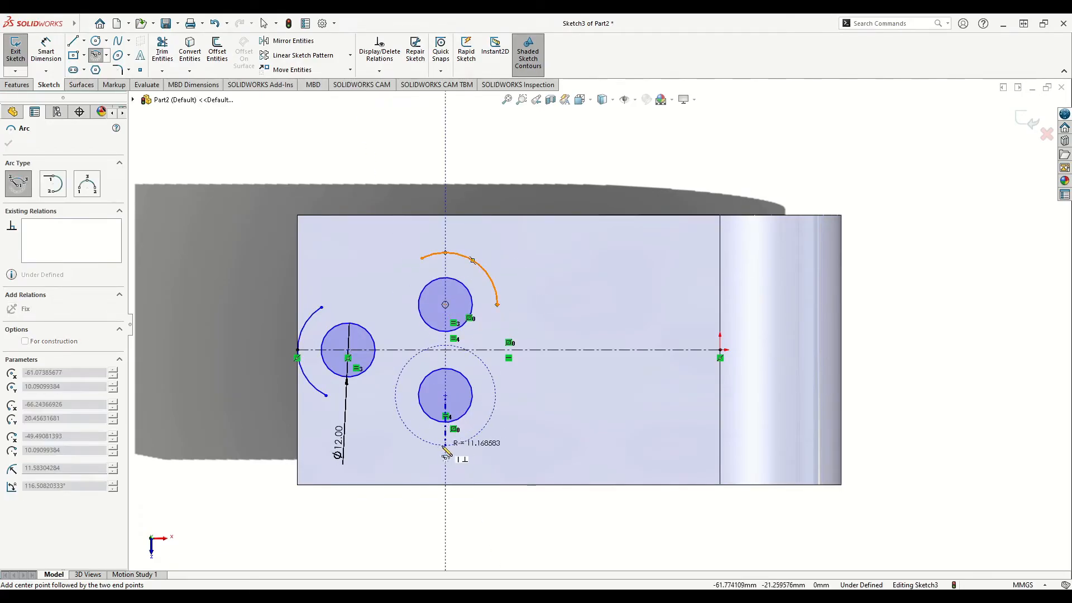
left_click(426, 459)
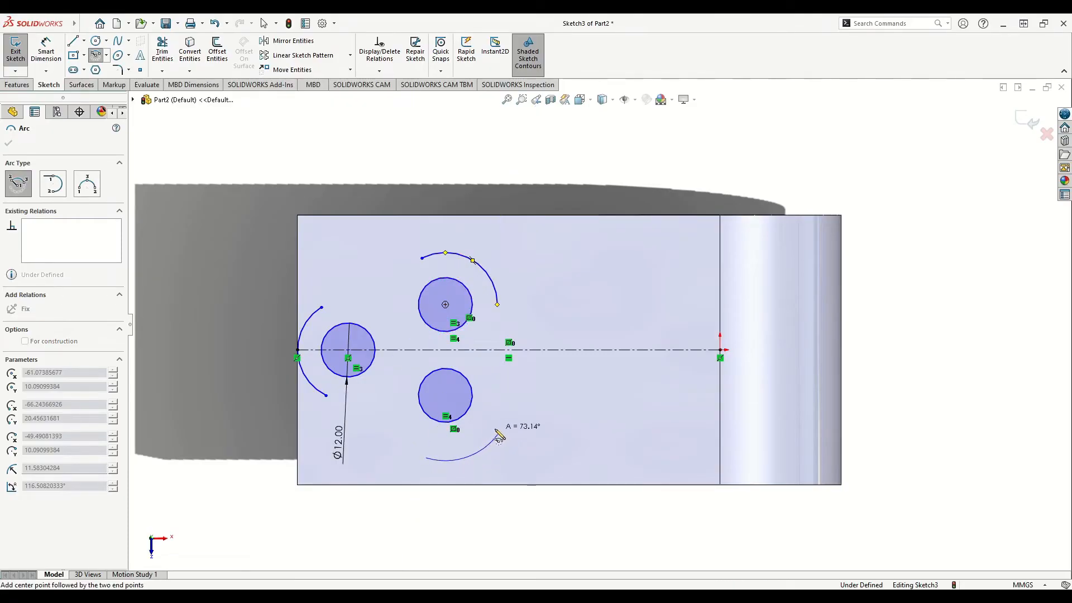
left_click(500, 432)
key("Escape")
Step: Make the arc around the centerline circle tangent to the tab's free edge
left_click(301, 385)
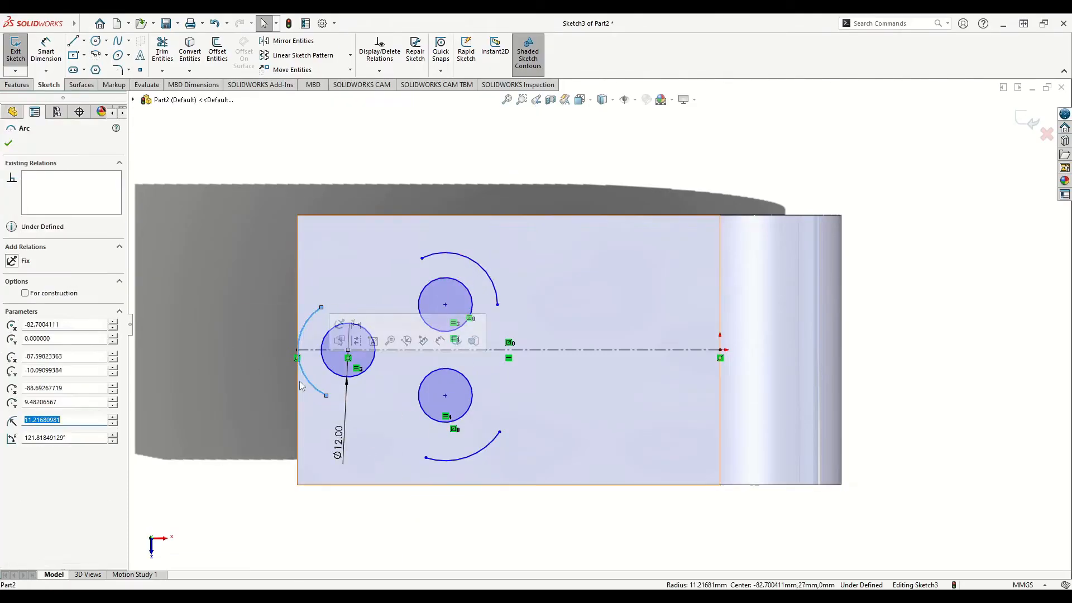
left_click(297, 390, "ctrl")
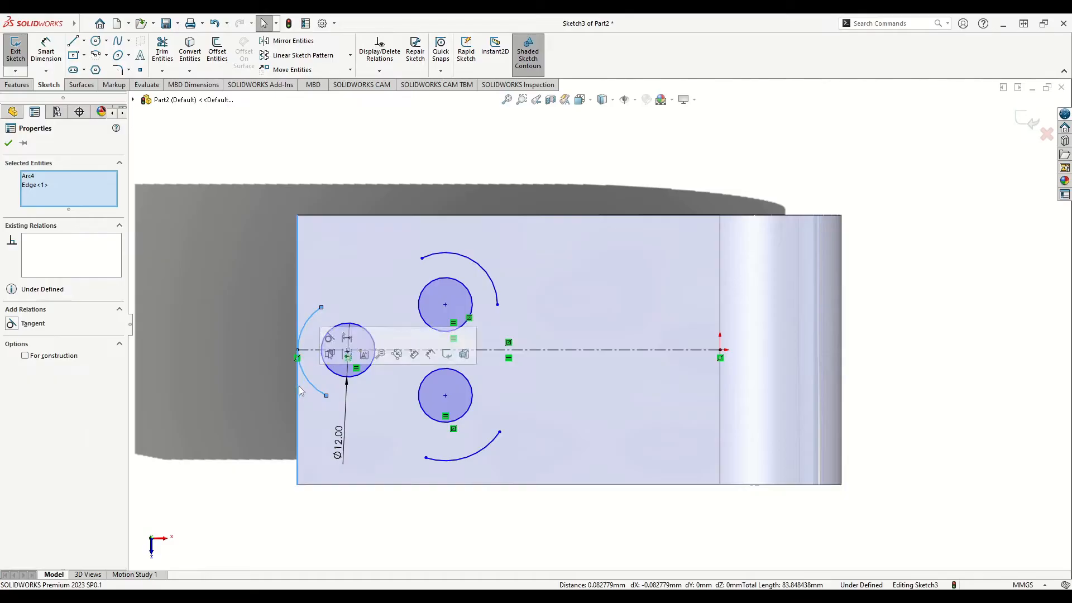
left_click(329, 344)
left_click(210, 333)
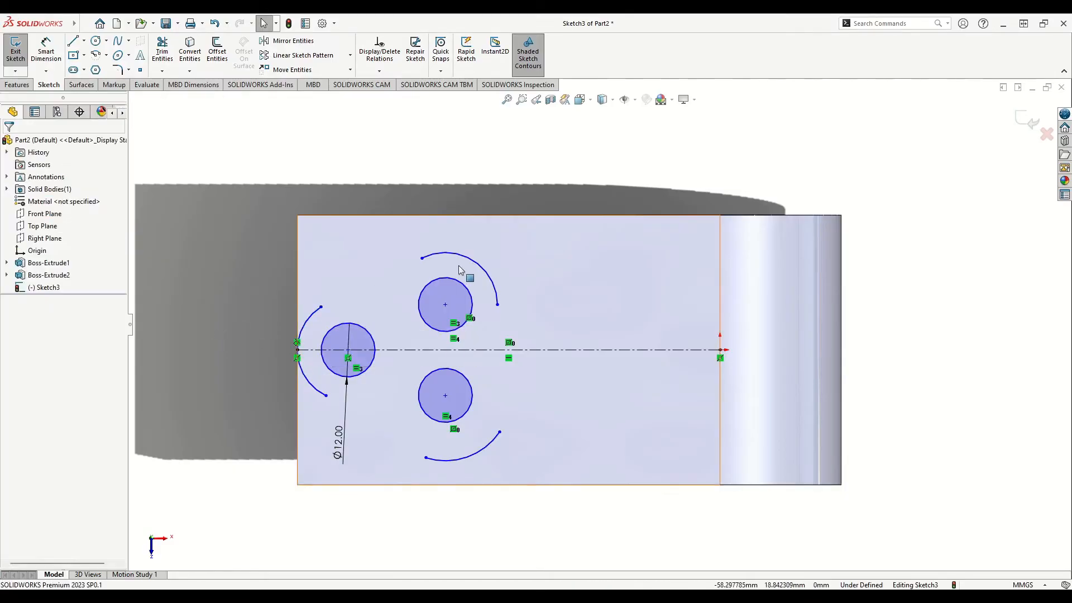
Step: Make each arc around the off-axis circles tangent to the tab's nearest long edge
left_click(464, 256)
left_click(461, 215, "ctrl")
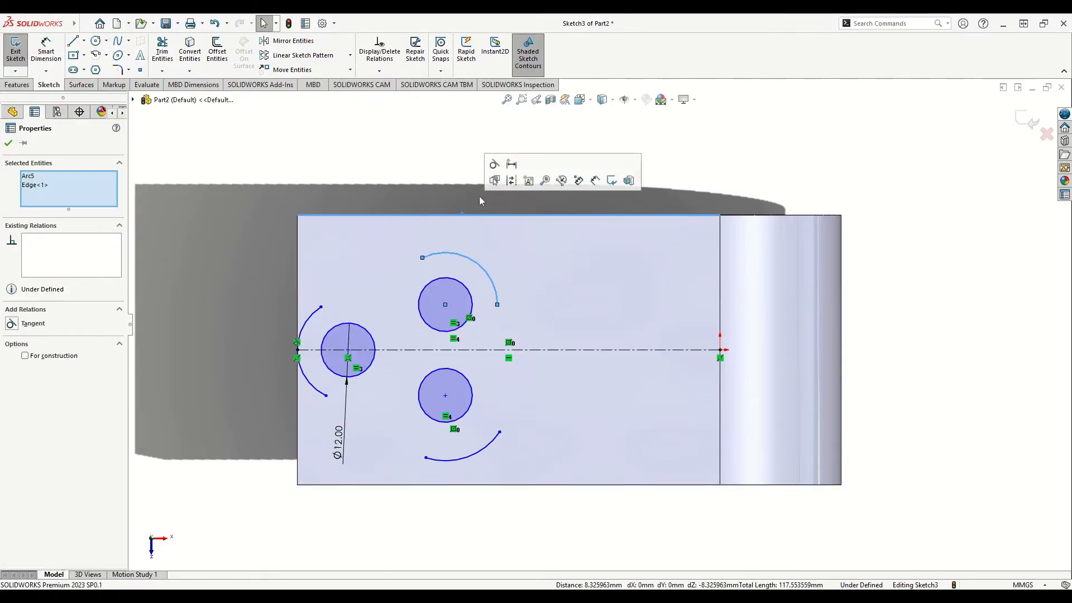
left_click(494, 165)
left_click(257, 281)
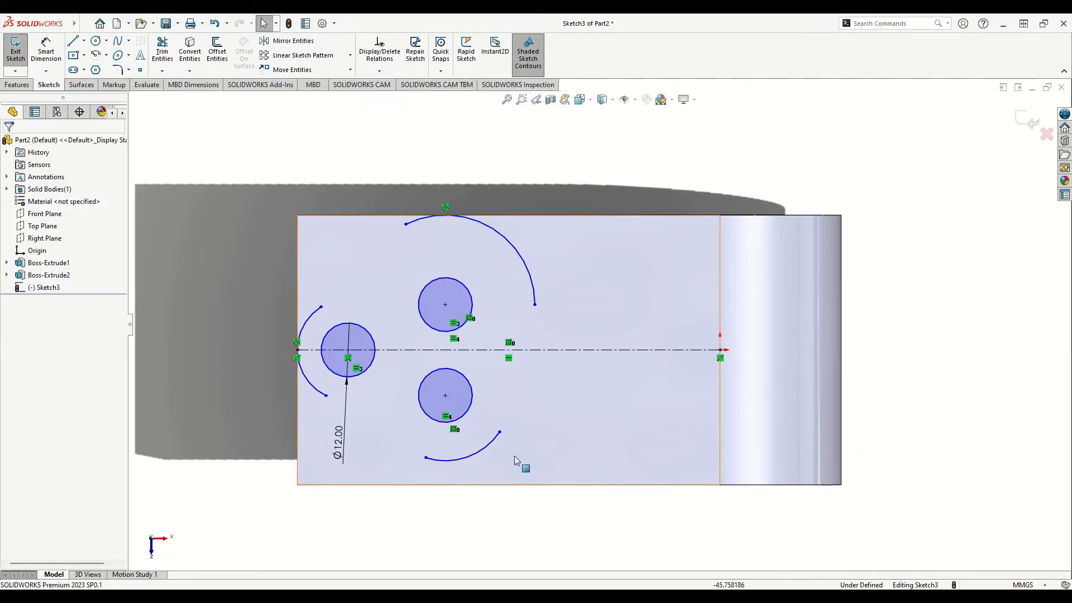
left_click(477, 455)
left_click(478, 484, "ctrl")
left_click(510, 442)
left_click(203, 423)
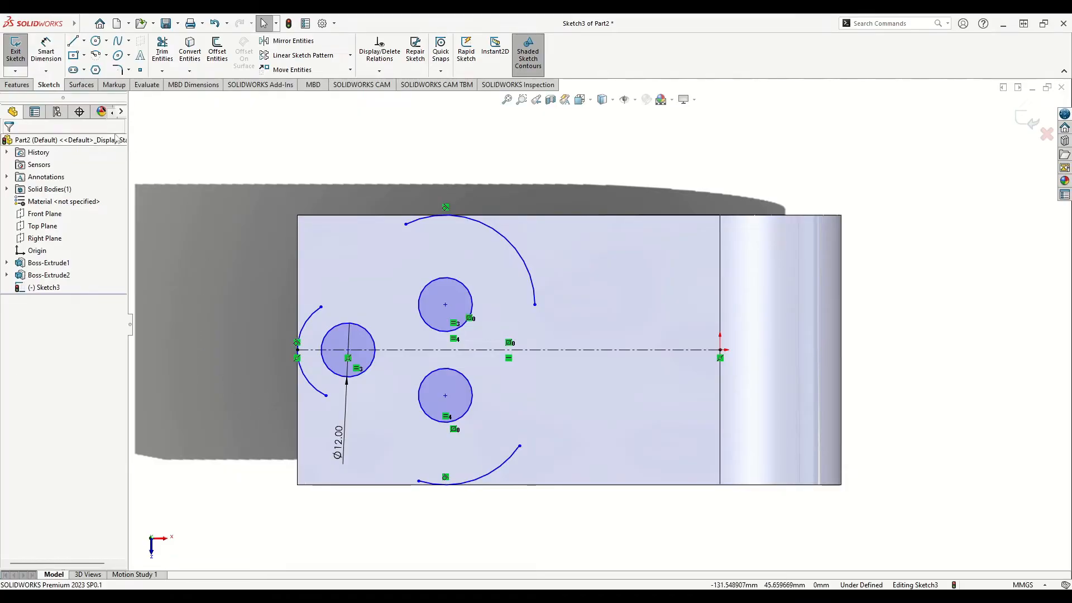
Step: Connect the three arcs' endpoints with straight lines of about 26, 32 and 28 mm, closing the outline around the circles
left_click(46, 50)
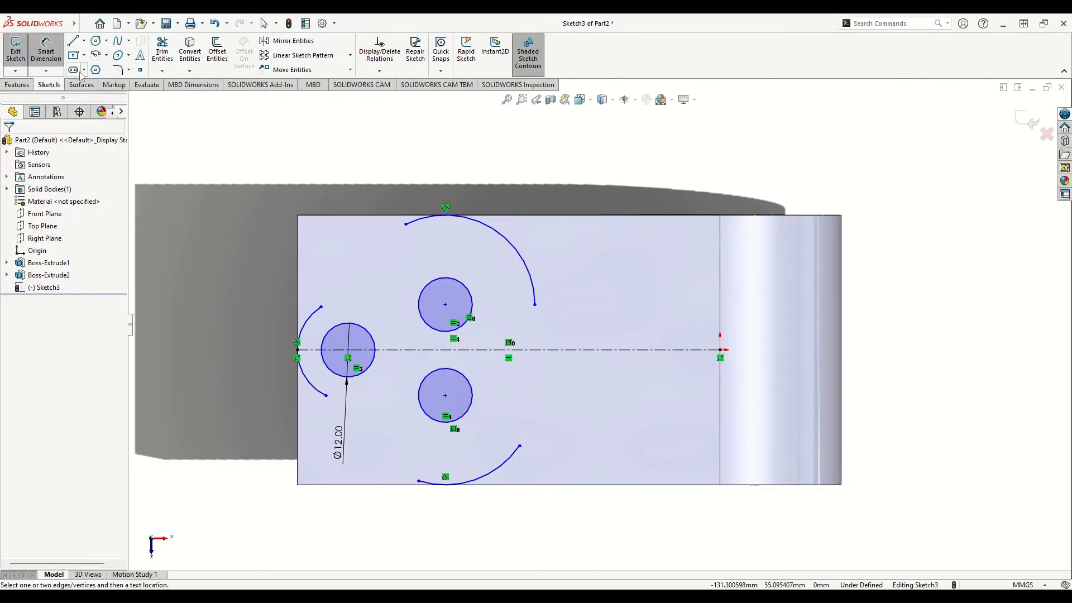
left_click(73, 42)
left_click_drag(322, 308, 405, 224)
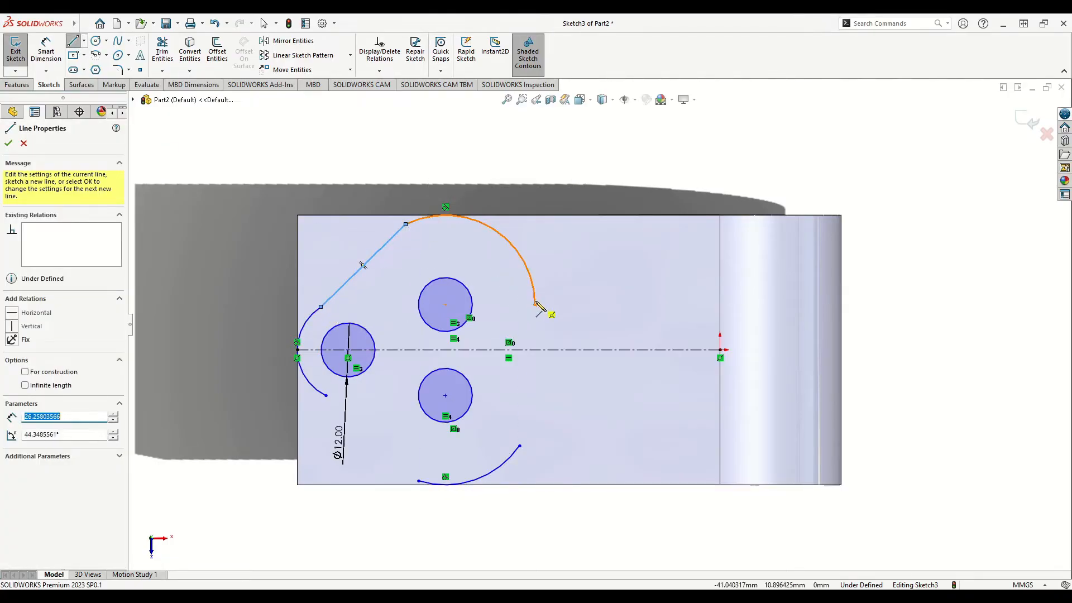
left_click_drag(535, 305, 520, 446)
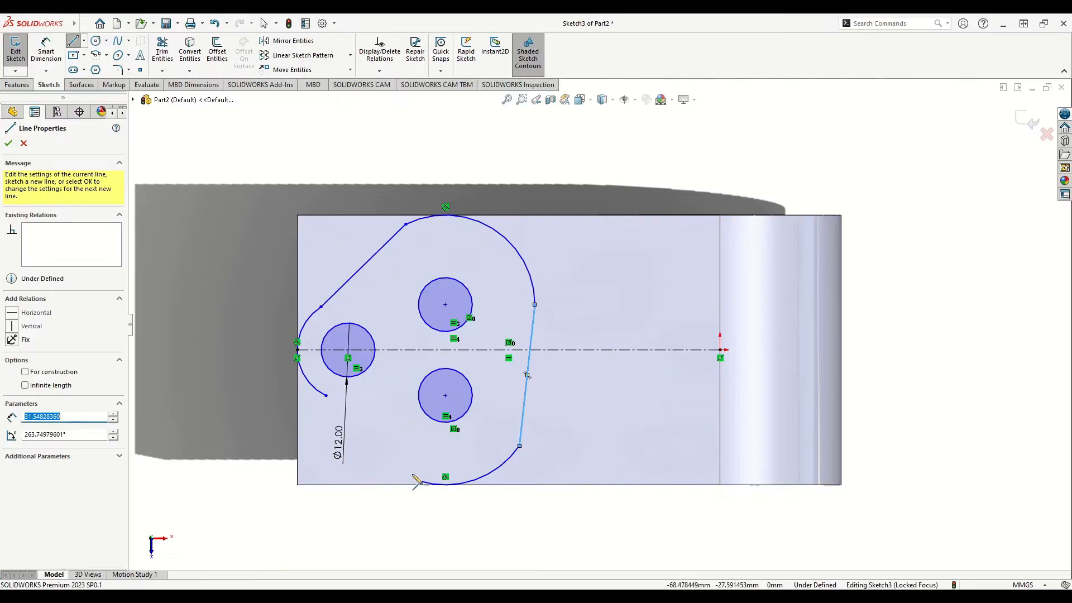
left_click_drag(419, 481, 326, 395)
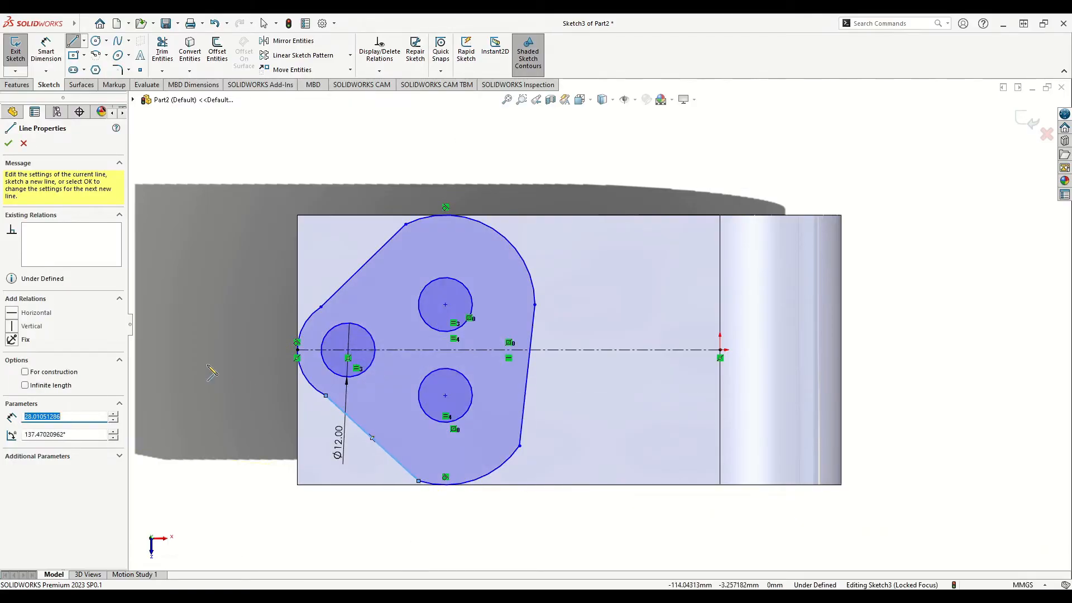
key("Escape")
Step: Make the connecting lines tangent to the arcs at all the outline's joints
left_click(348, 351)
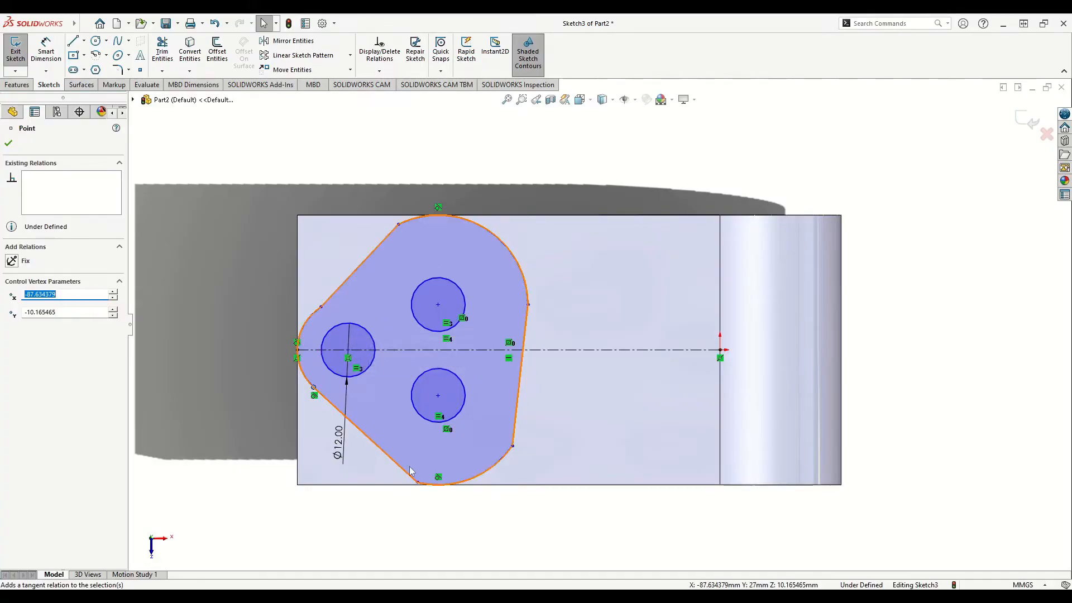
left_click(418, 482)
left_click(446, 433)
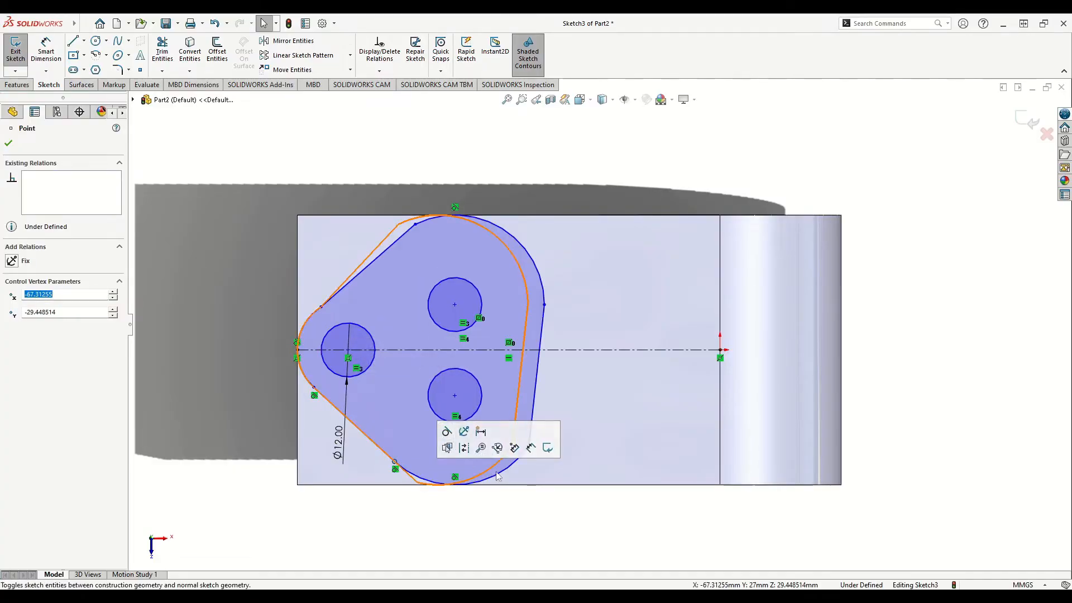
left_click(529, 446)
left_click(562, 397)
left_click(544, 304)
left_click(415, 224)
left_click(454, 186)
left_click(321, 307)
left_click(356, 257)
left_click(209, 310)
Step: Dimension the arc touching the free edge with a 12 mm radius
left_click(45, 51)
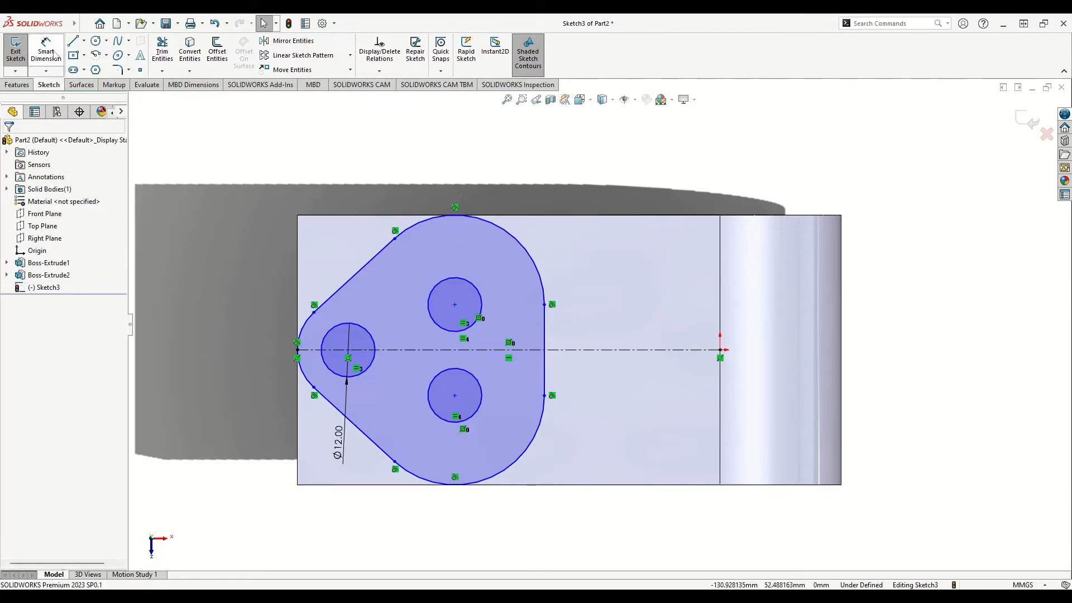
left_click(306, 381)
left_click(203, 398)
type("1")
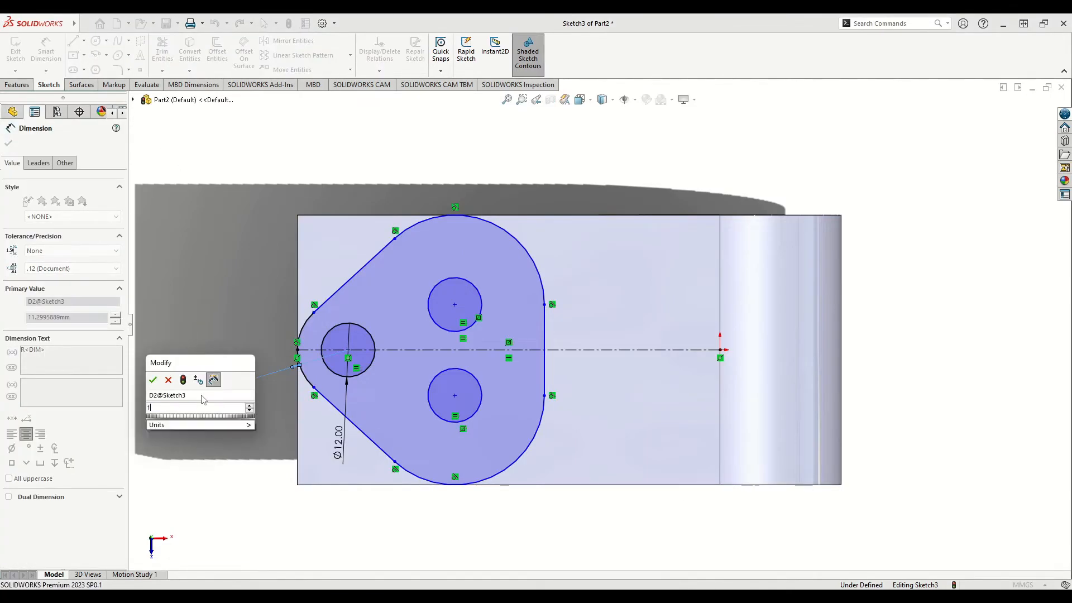
type("2")
key("Return")
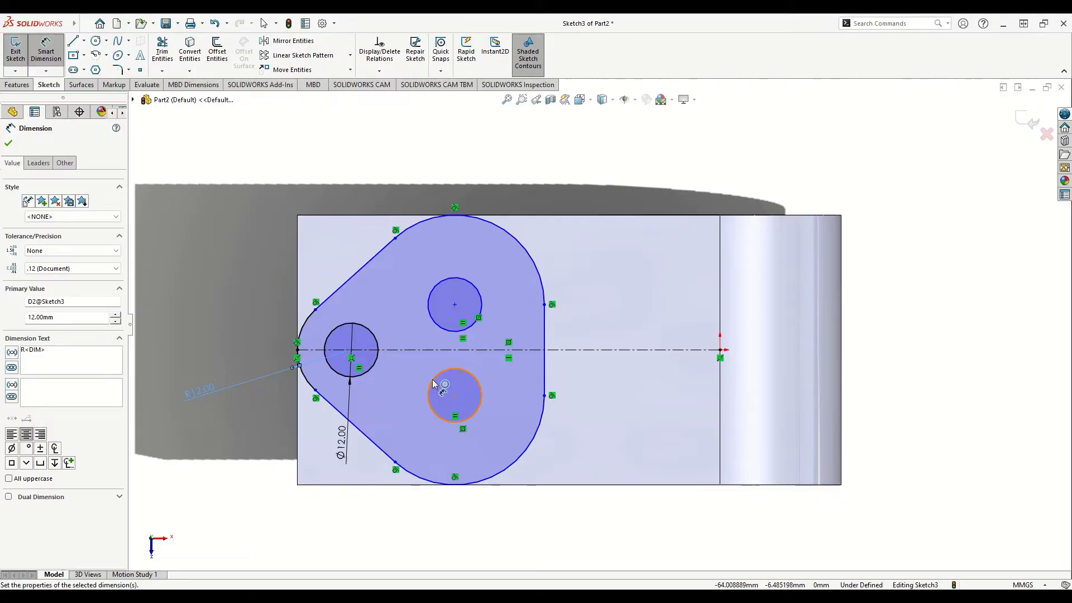
Step: Dimension the distance between the two off-axis circle centers as 36 mm
left_click(455, 396)
left_click(455, 304)
left_click(620, 497)
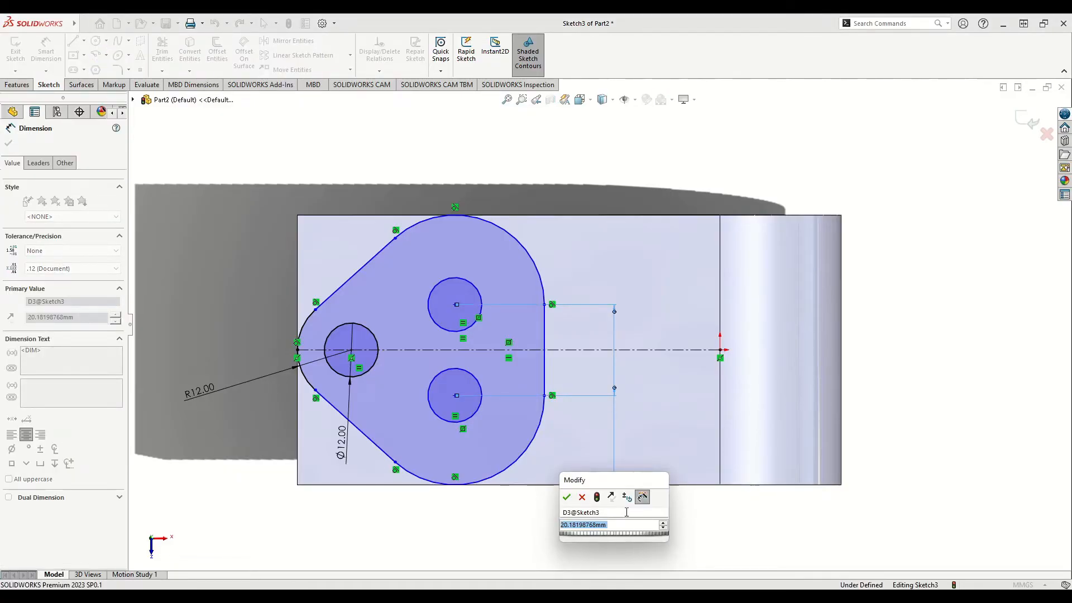
type("3")
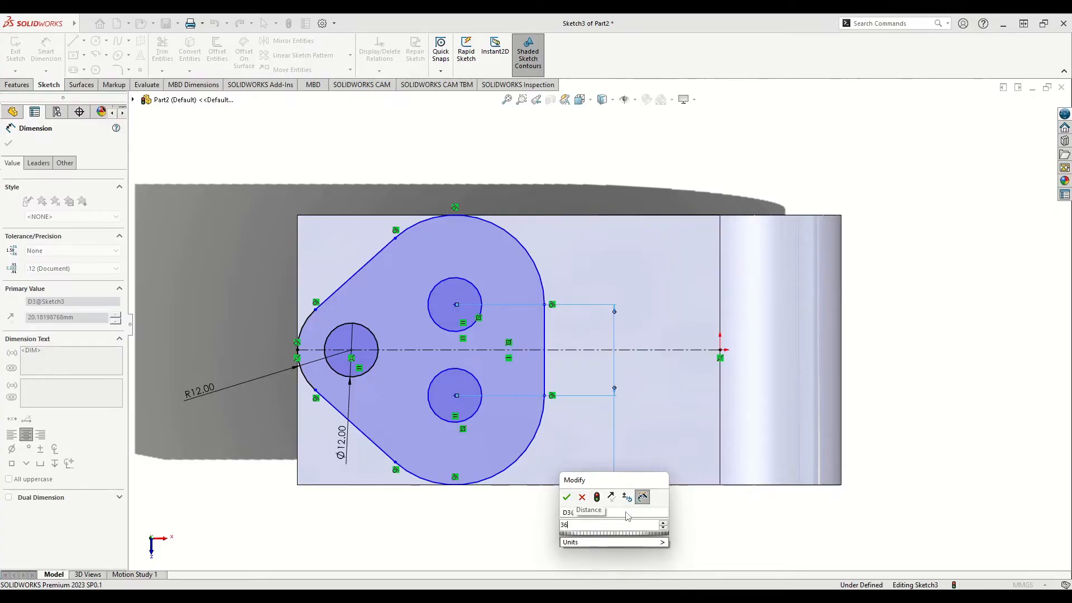
type("6")
left_click(567, 497)
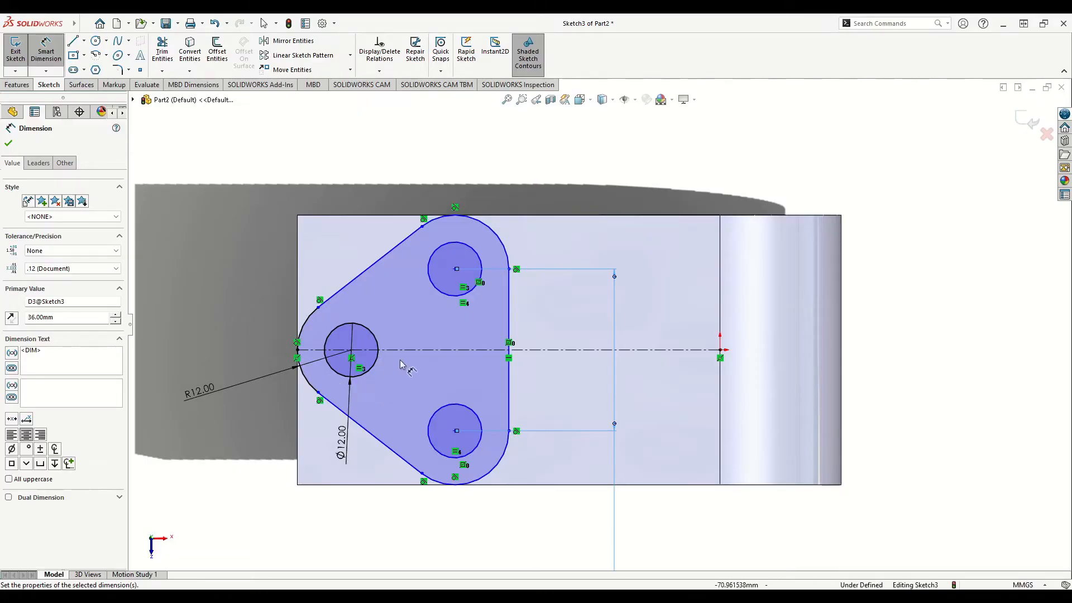
Step: Dimension the horizontal distance from the centerline circle's center to the upper off-axis circle's center as 32 mm
left_click(352, 351)
left_click(455, 269)
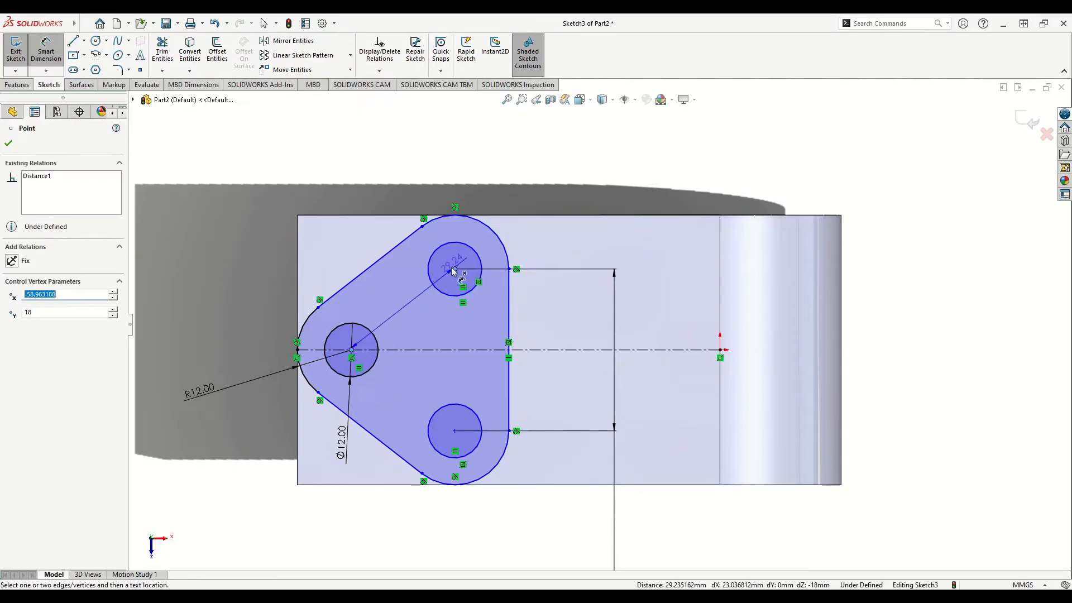
left_click(399, 167)
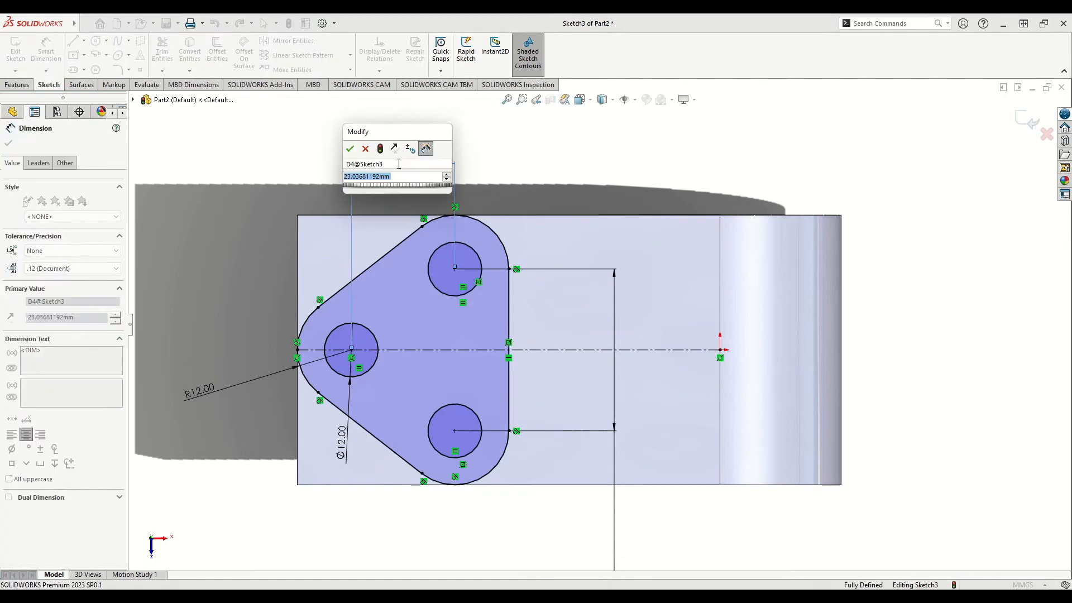
type("312")
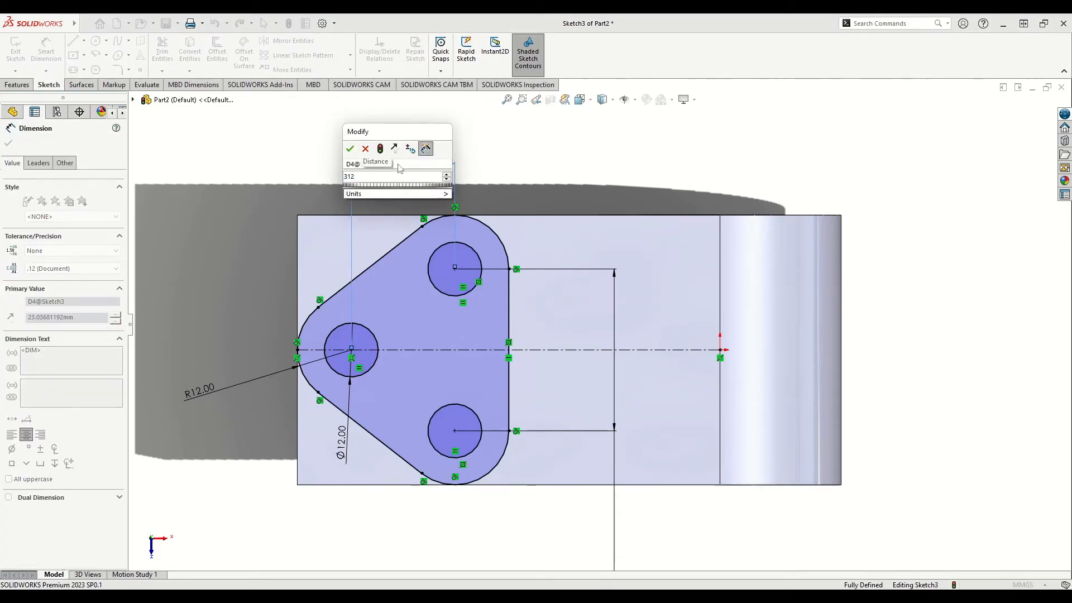
key("Return")
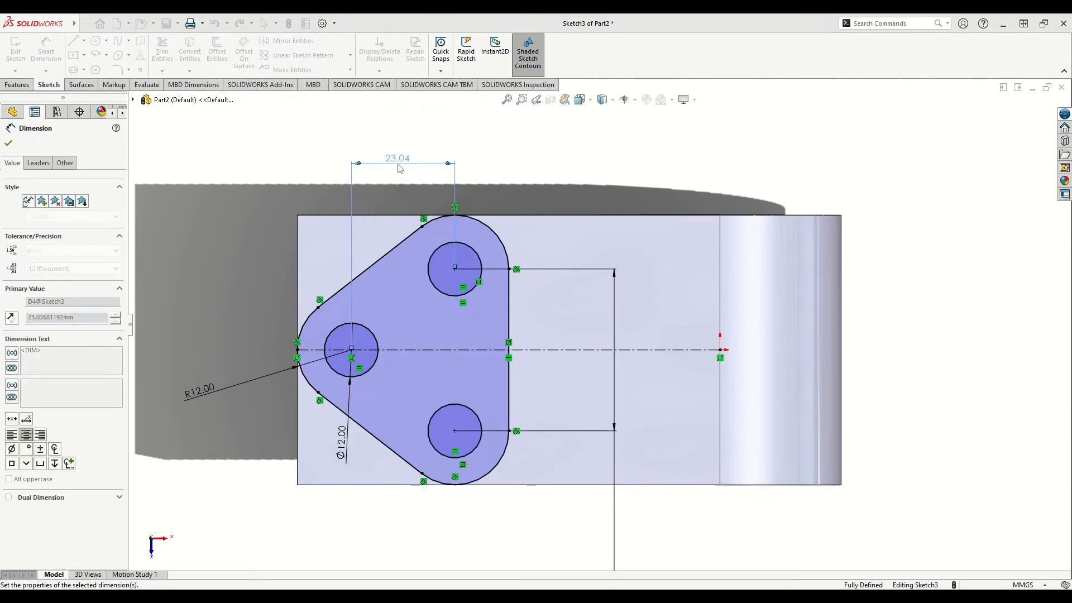
right_click(195, 247)
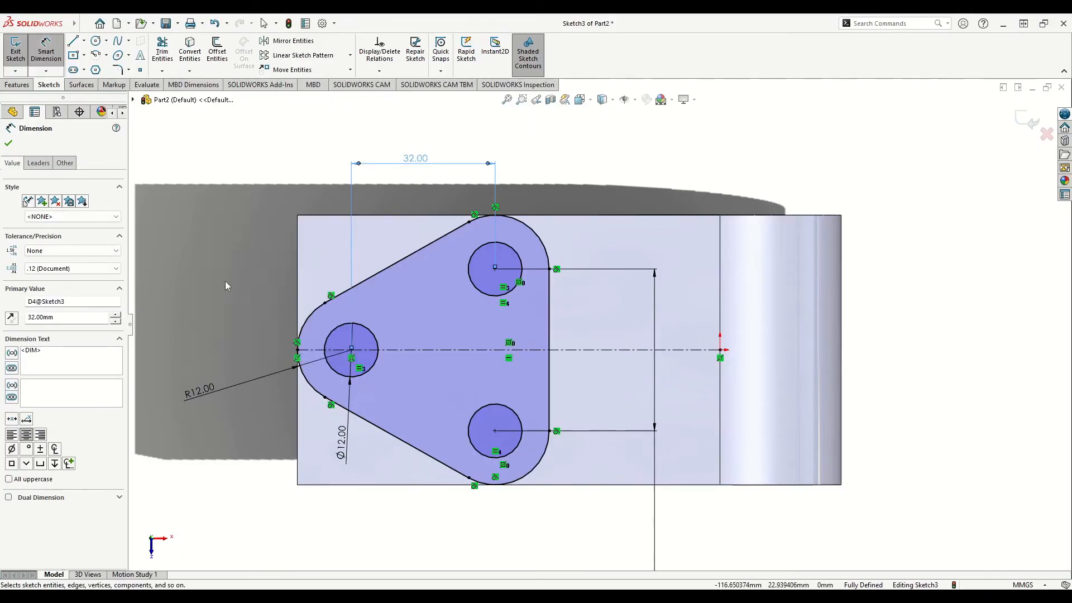
left_click(225, 281)
Step: Extrude the rounded triangular three-hole profile as a blind boss 5 mm outward from the tab's face, merged with the body
key("z")
middle_click_drag(295, 320, 283, 330, "ctrl")
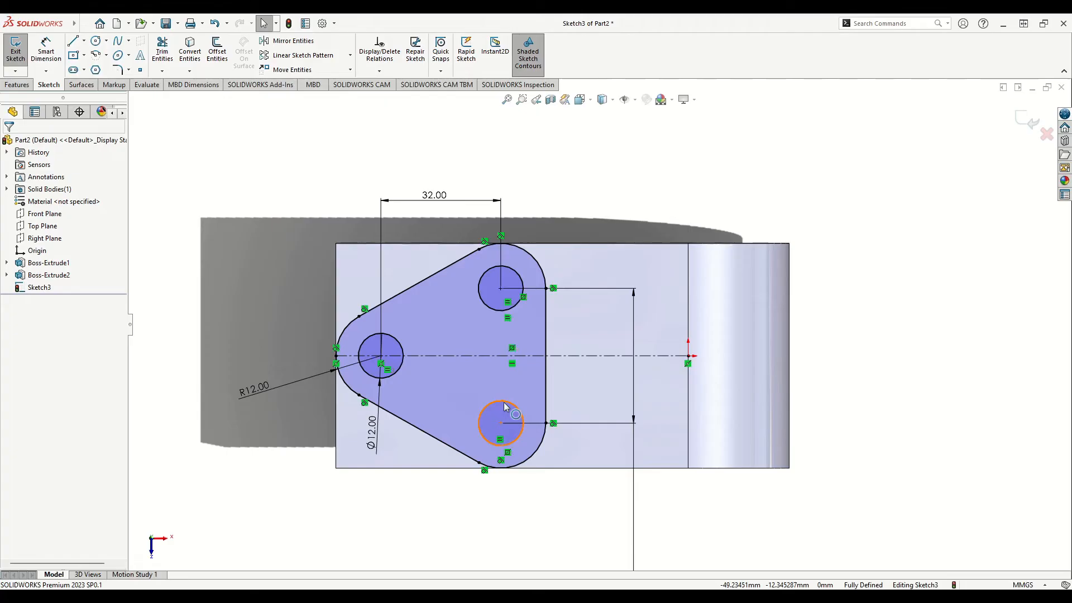
left_click(16, 85)
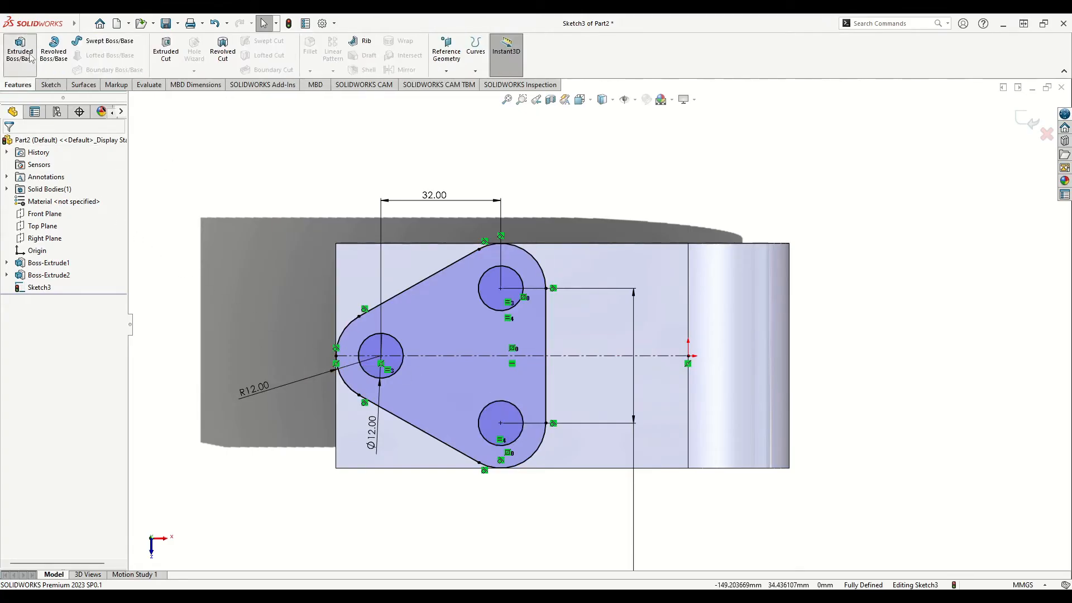
left_click(20, 50)
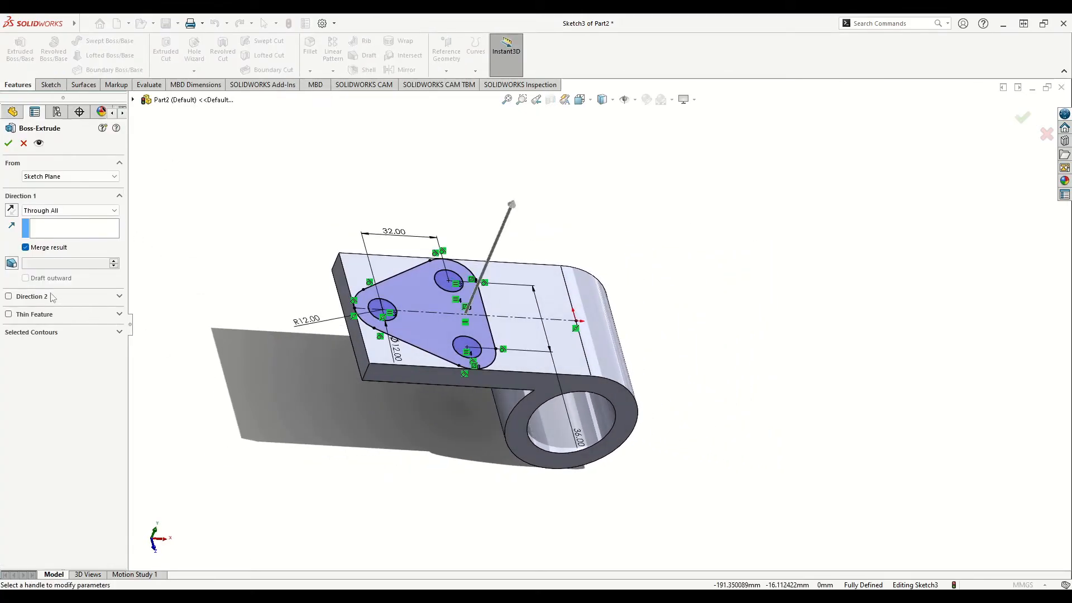
left_click(52, 211)
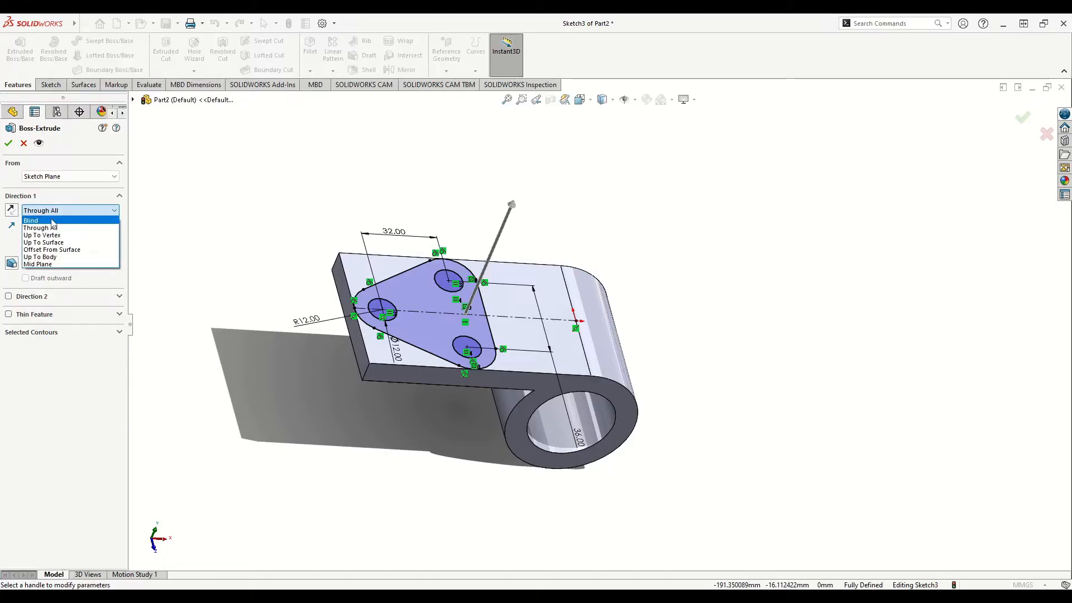
left_click(53, 221)
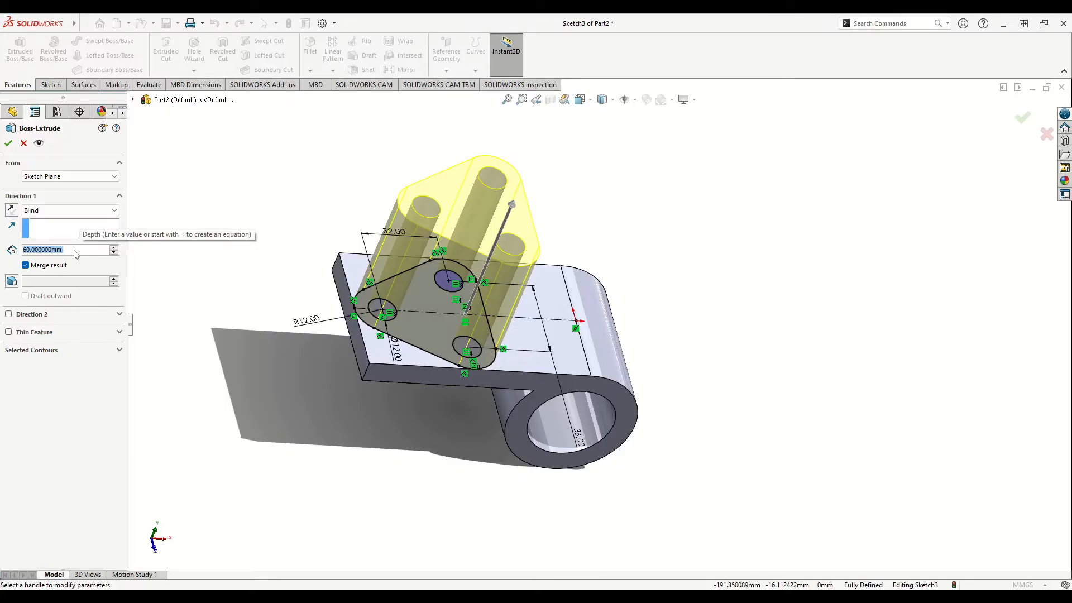
type("5")
key("Return")
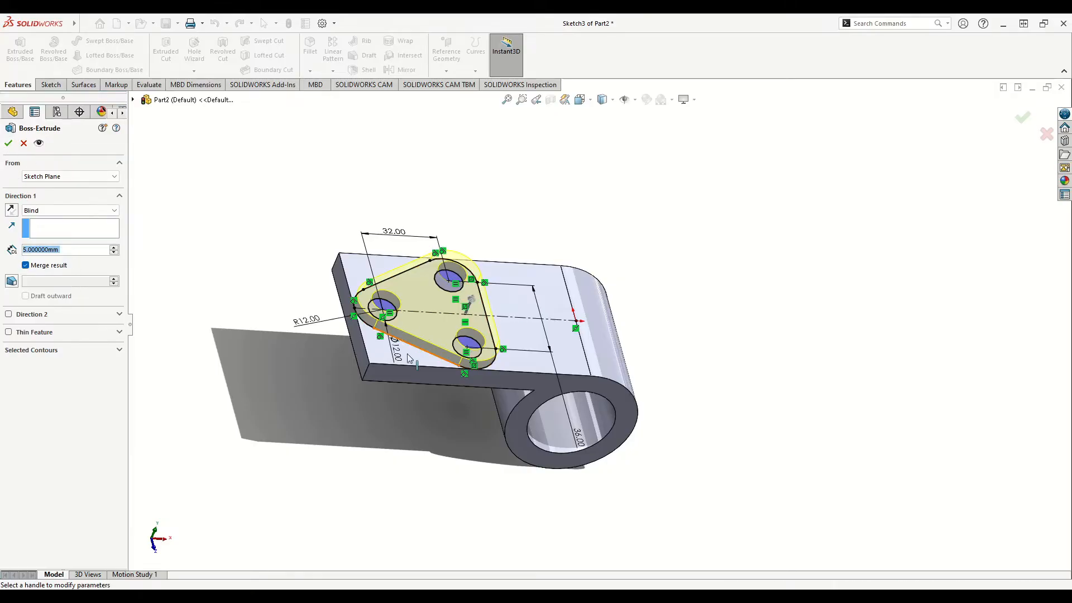
middle_click_drag(408, 332, 395, 252)
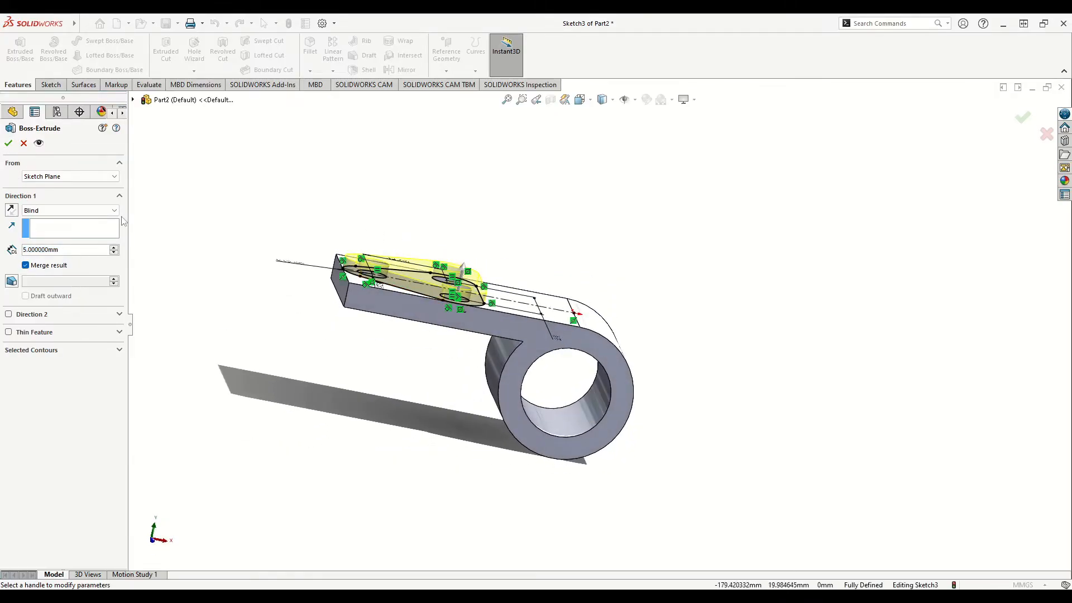
left_click(9, 143)
left_click(220, 302)
middle_click_drag(220, 301, 216, 469)
key("Escape")
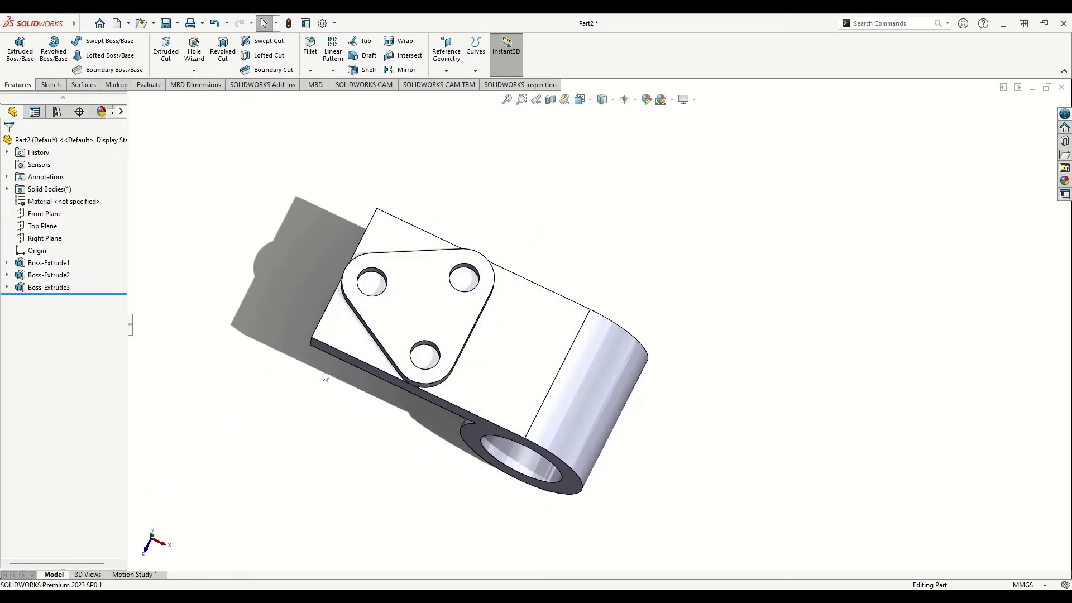
Step: Start a sketch on the triangular pad's outer face and convert the edges of its three holes into sketch circles
left_click(399, 310)
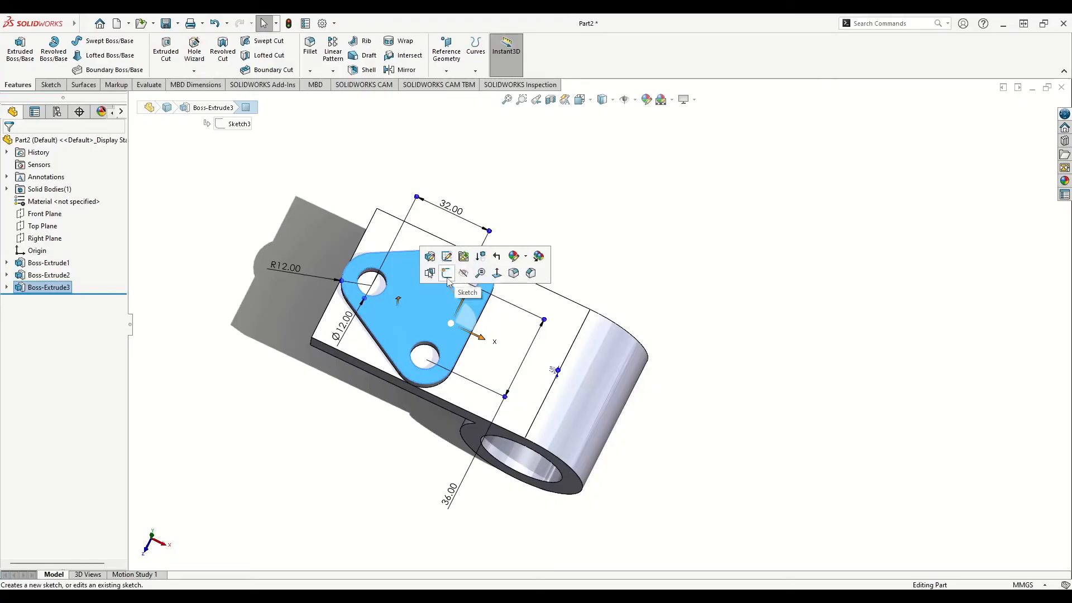
left_click(482, 273)
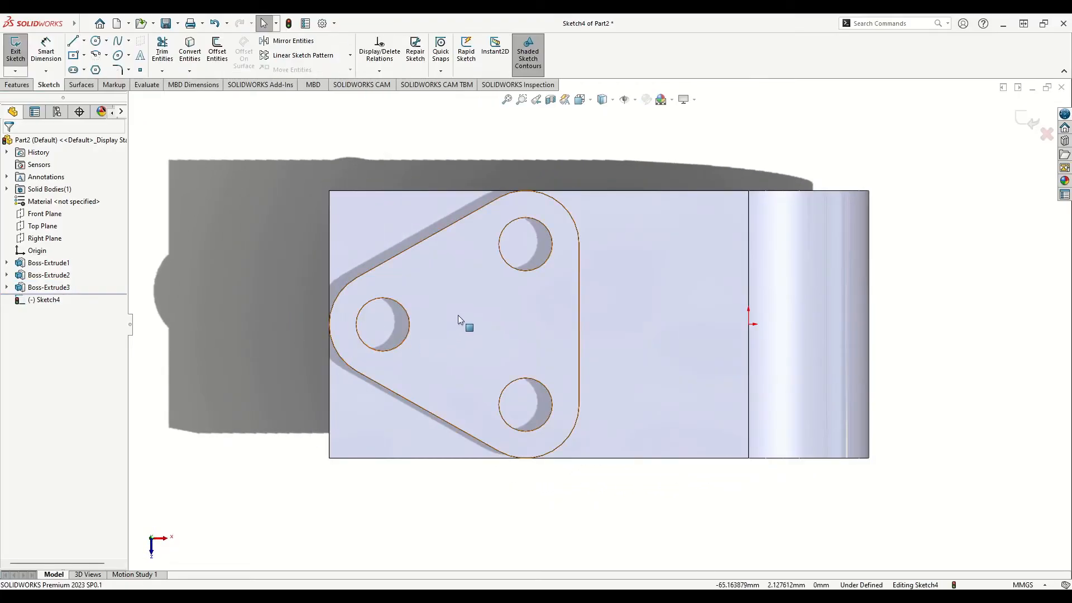
left_click(439, 290)
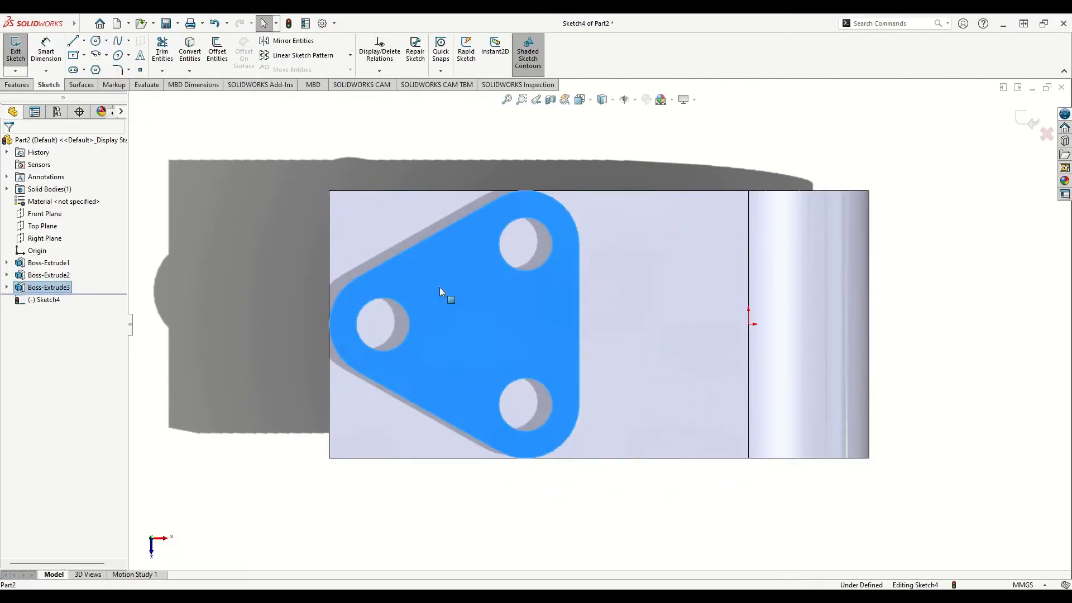
left_click(203, 229)
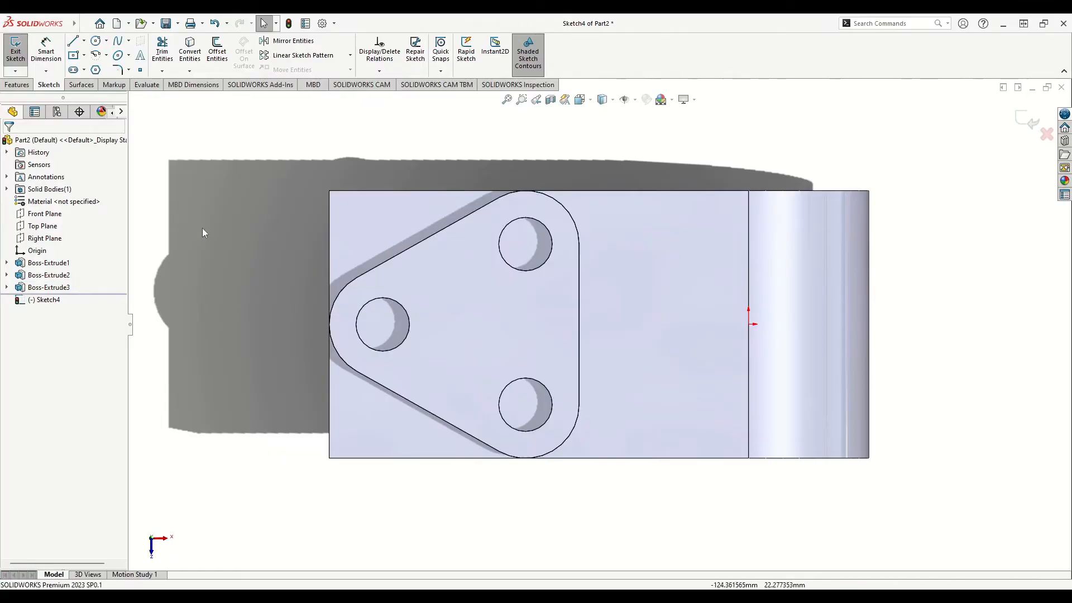
left_click(392, 298)
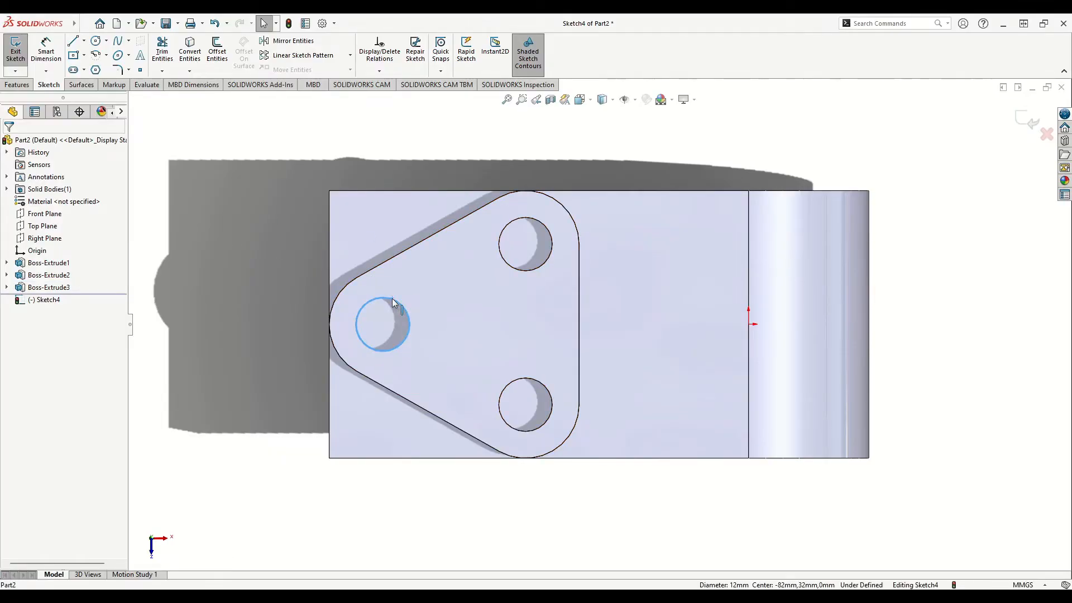
left_click(514, 272)
left_click(535, 379)
left_click(200, 56)
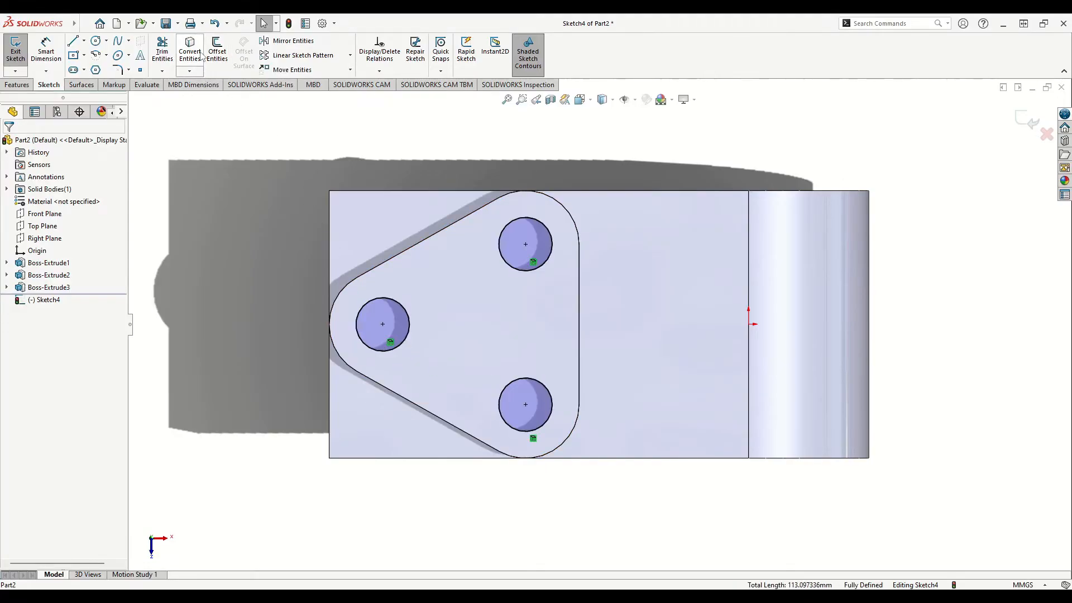
Step: Convert the outlines of the tab's two corner faces beside the pad's rounded free end into the sketch
left_click(196, 57)
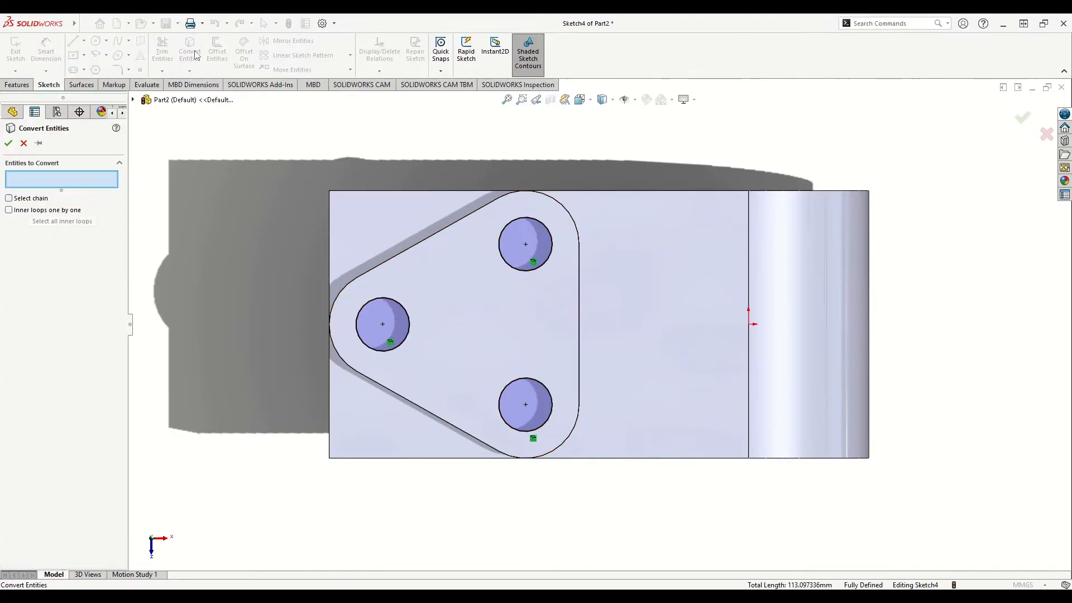
left_click(360, 265)
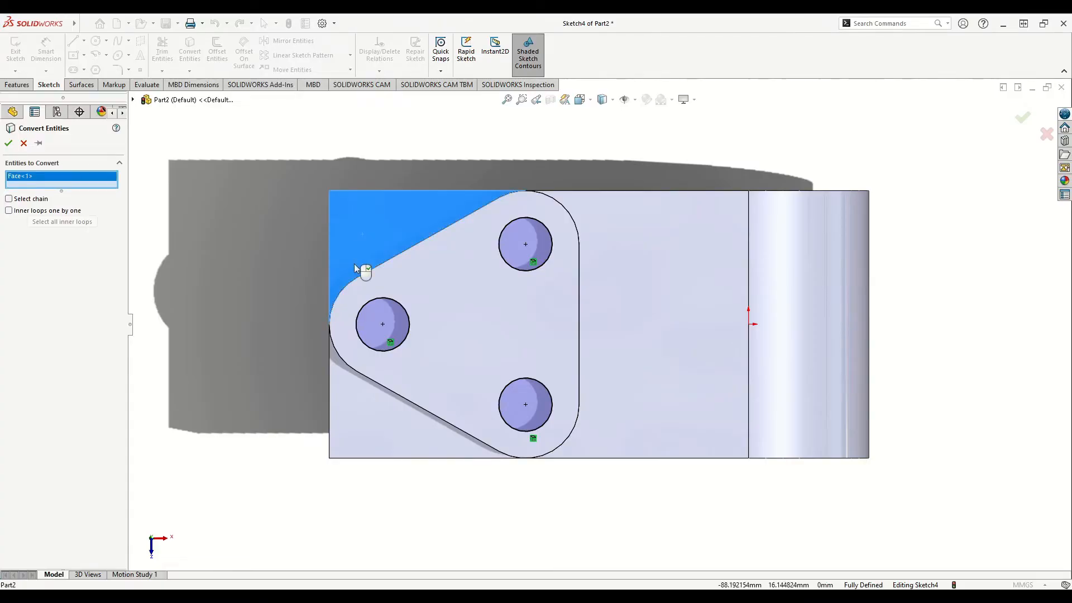
left_click(371, 421)
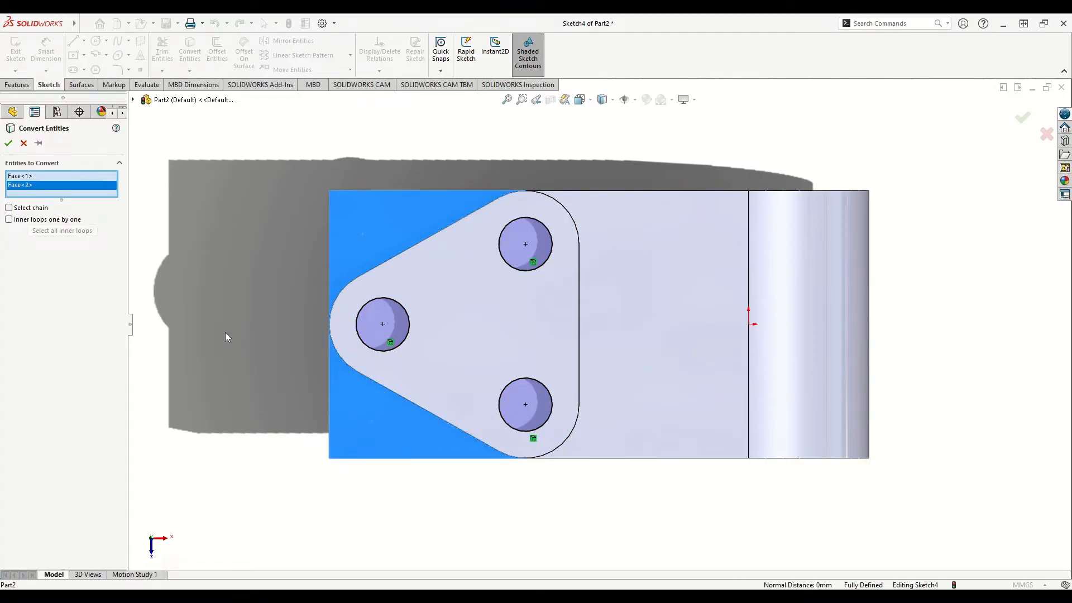
left_click(9, 143)
mouse_move(262, 134)
middle_mouse_down()
mouse_move(292, 337)
mouse_move(271, 348)
mouse_move(283, 311)
middle_mouse_up()
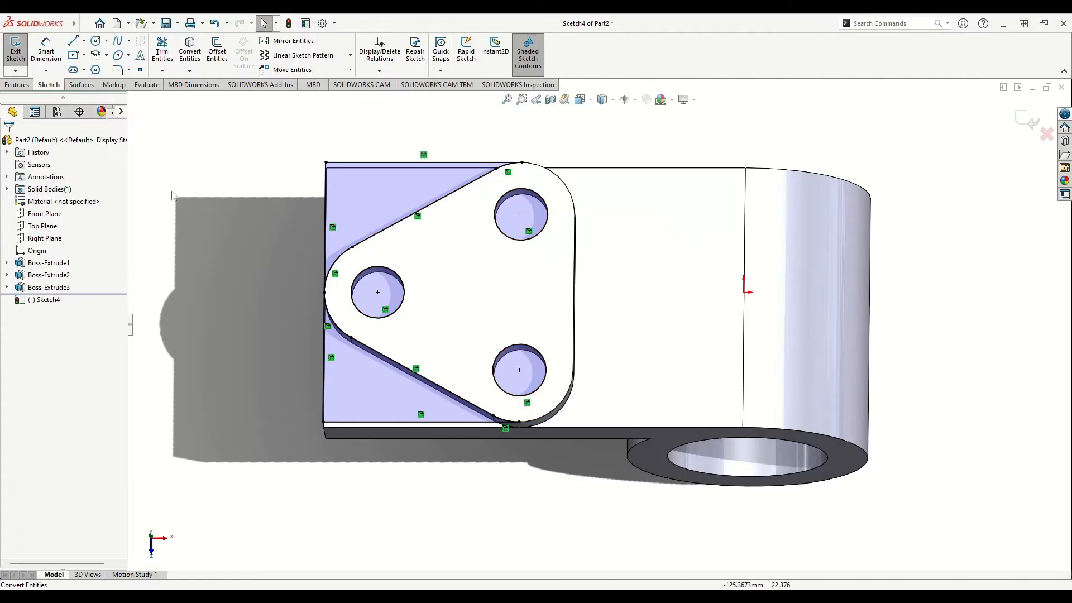
Step: Start an extruded cut using the sketch's two corner regions and three hole circles as the selected contours
left_click(16, 84)
left_click(166, 50)
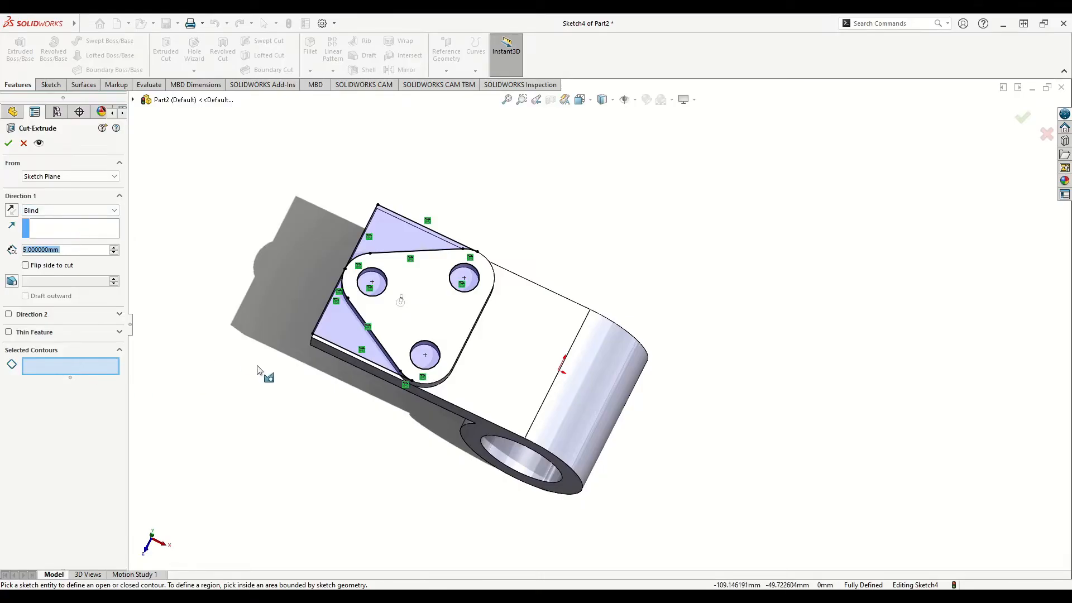
left_click(355, 317)
left_click(380, 236)
left_click(380, 290)
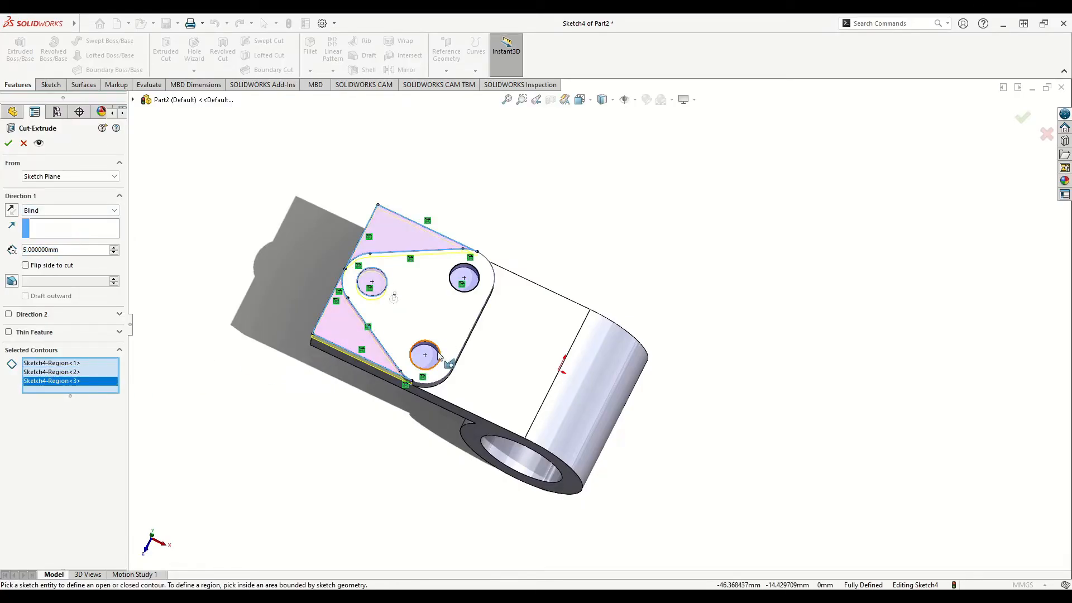
left_click(427, 358)
middle_click_drag(308, 397, 289, 364)
left_click(459, 274)
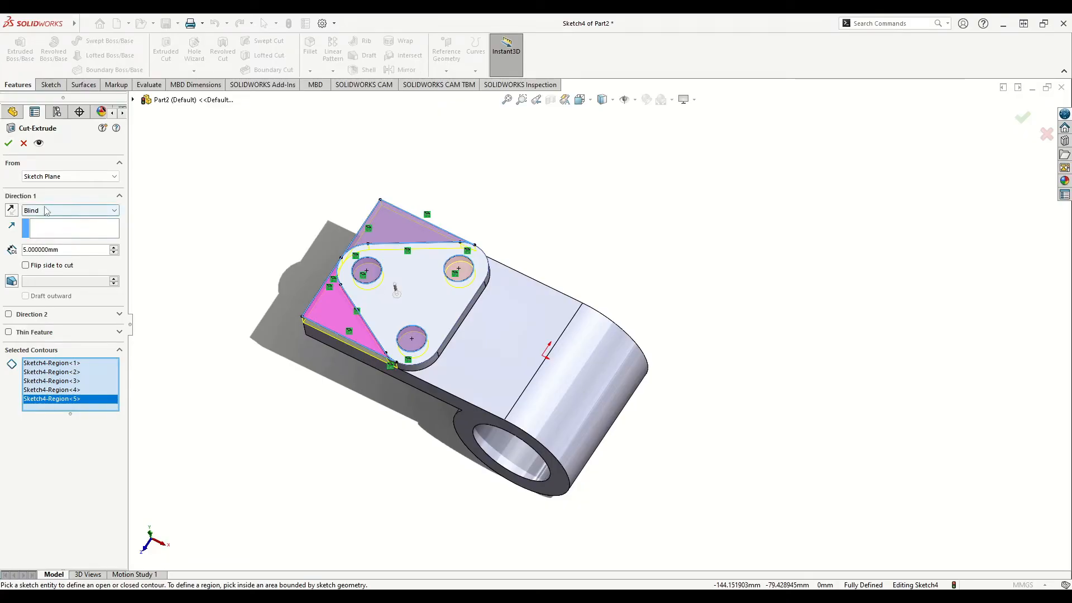
Step: Set the cut's end condition to Up To Next and complete the cut of the corners and holes
left_click(61, 210)
left_click(48, 232)
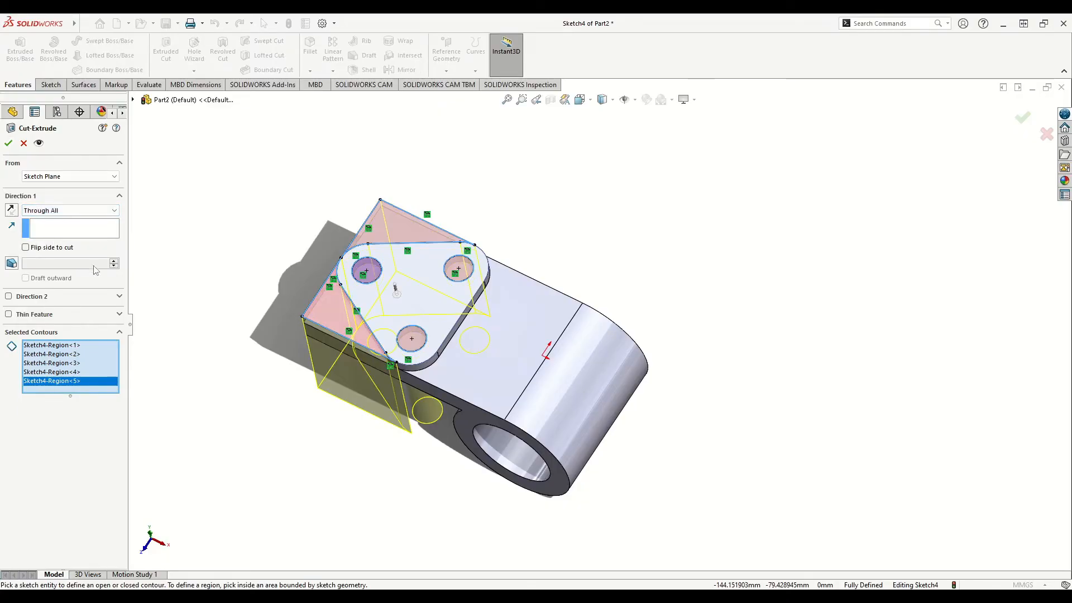
left_click(55, 211)
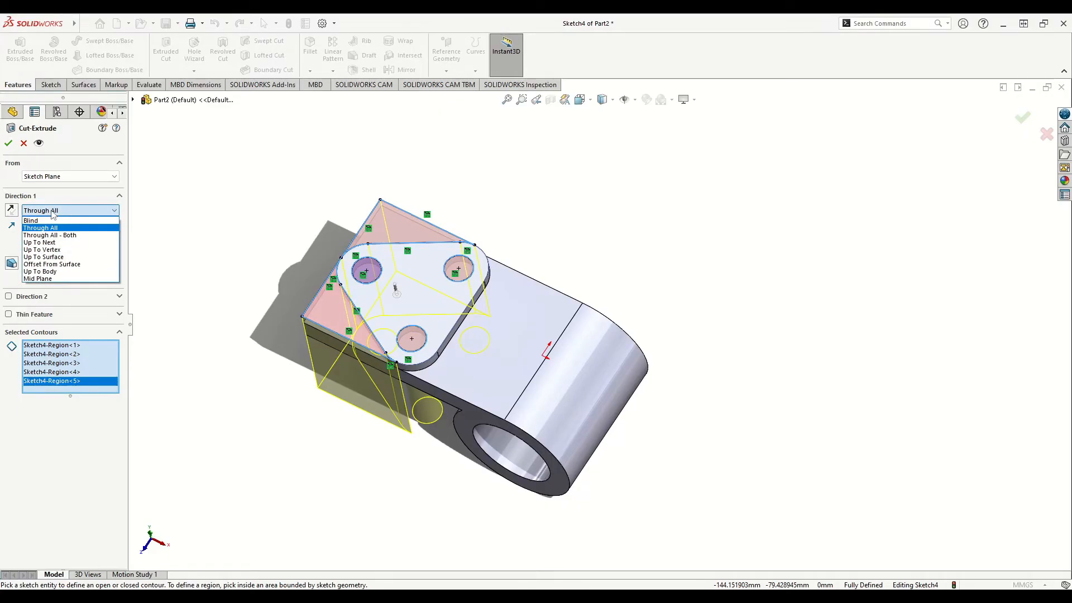
left_click(60, 243)
middle_click_drag(277, 414, 406, 378)
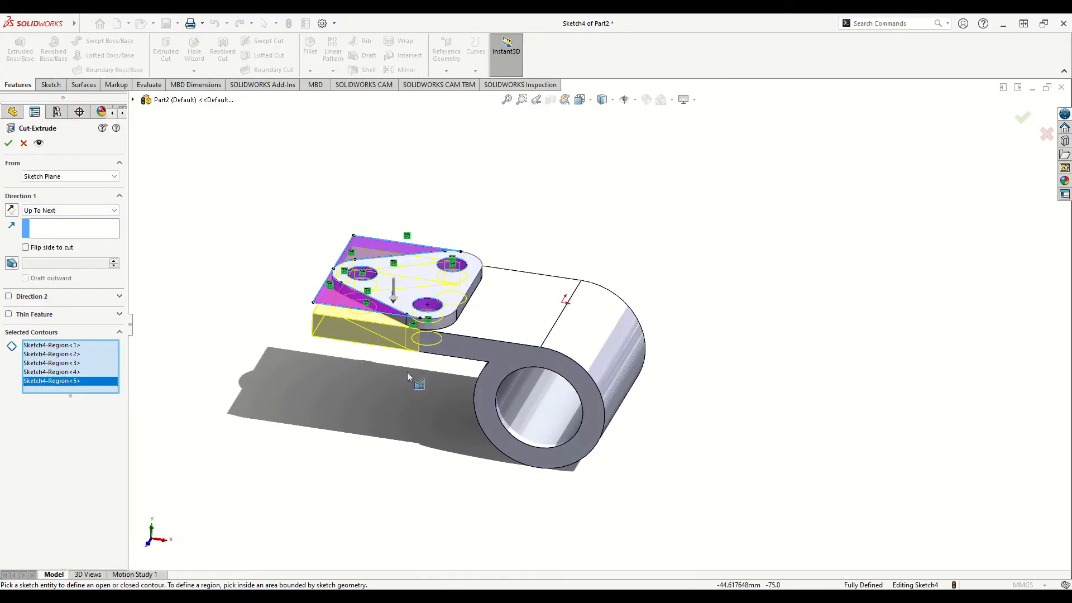
middle_click_drag(388, 416, 376, 445)
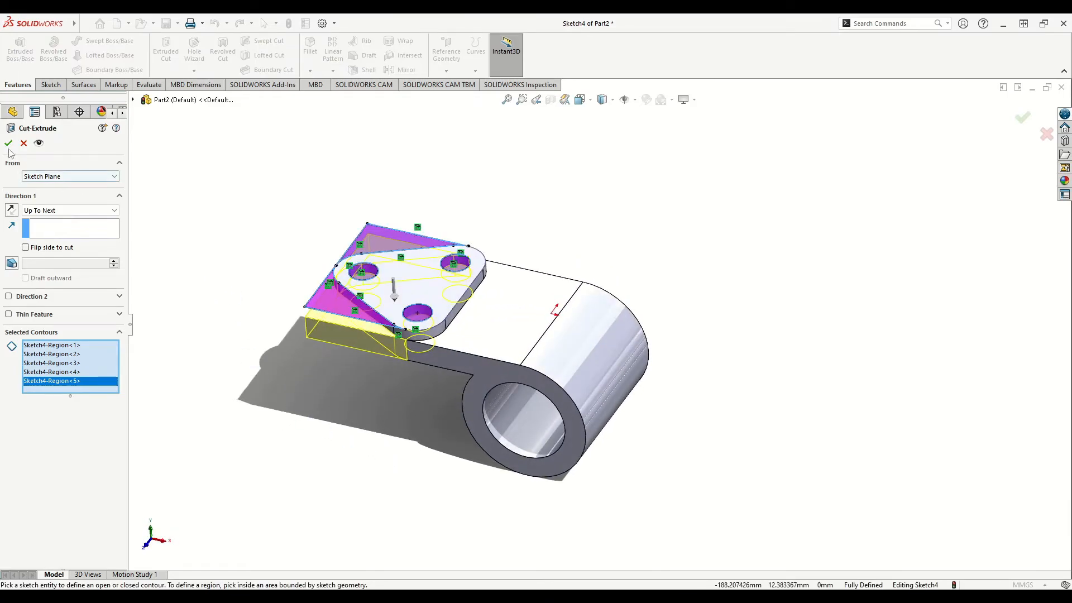
key("Return")
Step: Fillet the edge where the plate's underside meets the cylindrical boss with a 9 mm radius
mouse_move(242, 314)
middle_mouse_down()
mouse_move(259, 234)
mouse_move(275, 288)
mouse_move(248, 306)
middle_mouse_up()
middle_click_drag(362, 397, 279, 355)
scroll(425, 388, "down", 1)
middle_click_drag(421, 394, 469, 321, "ctrl")
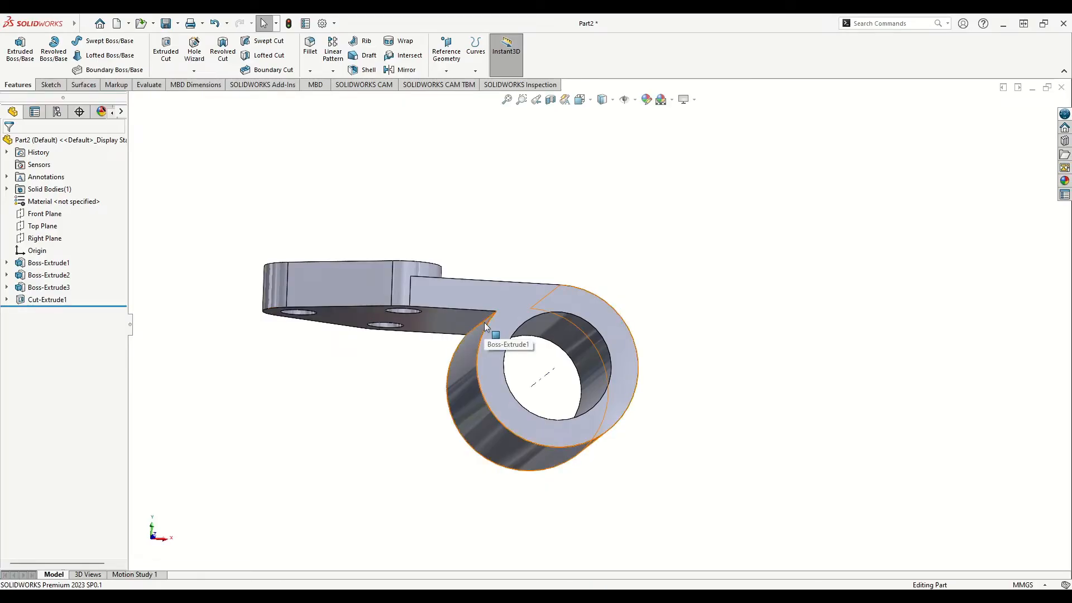
left_click(310, 52)
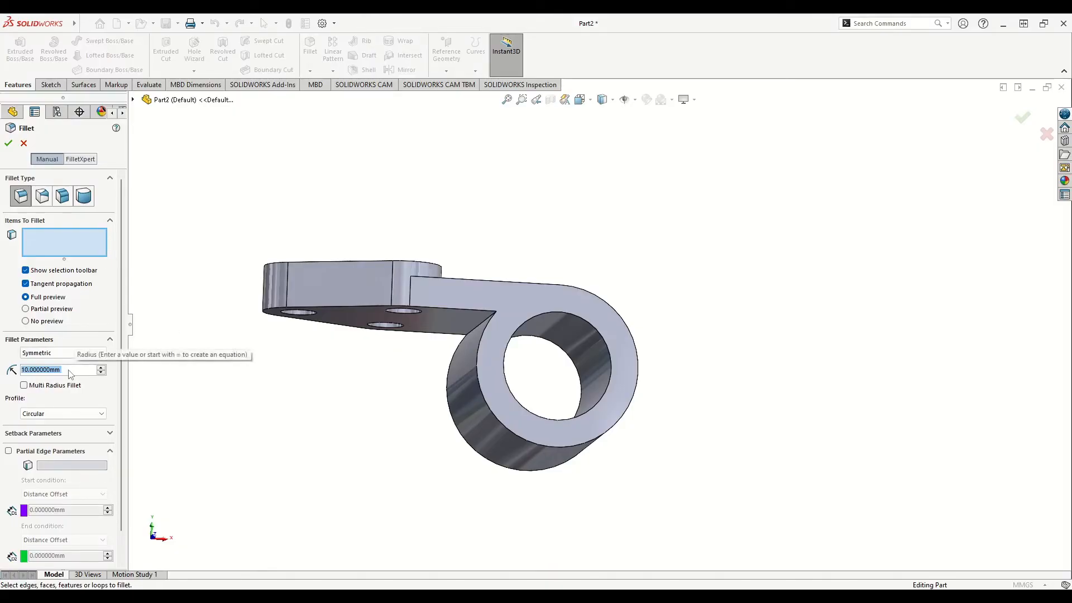
type("5")
key("BackSpace")
type("9")
key("Return")
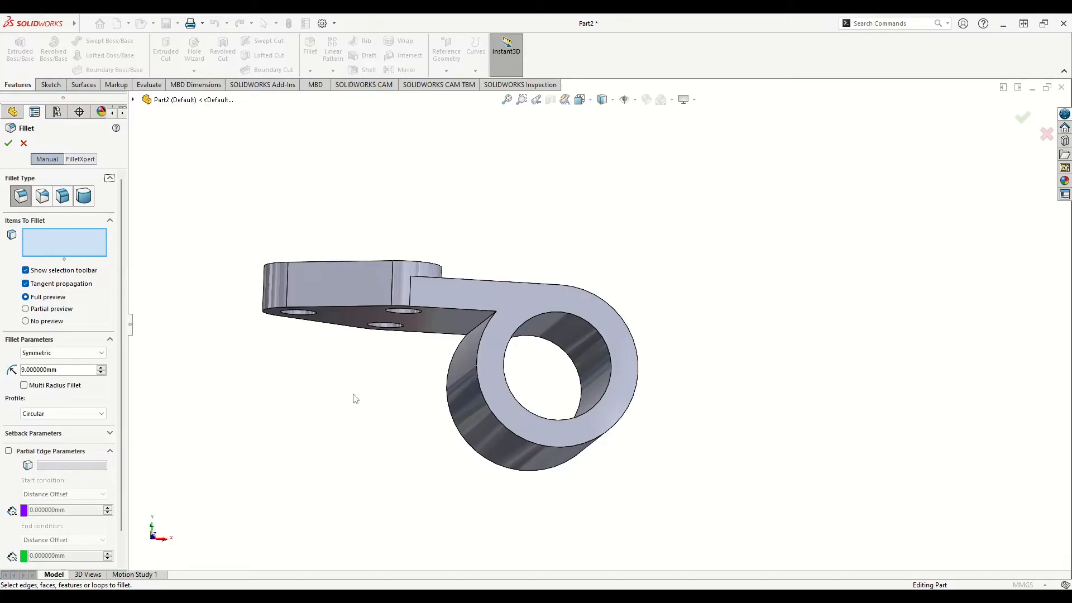
scroll(447, 364, "up", 4)
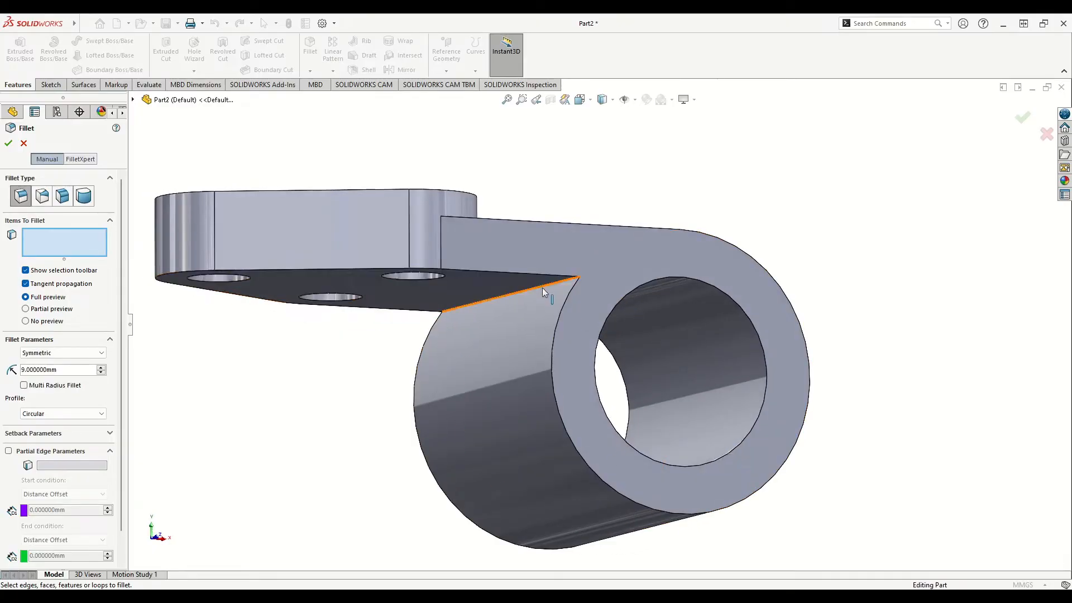
left_click(542, 287)
left_click(10, 148)
left_click(341, 411)
Step: Start a new sketch on the Front Plane
middle_click_drag(347, 411, 318, 444)
scroll(375, 413, "up", 2)
middle_click_drag(377, 417, 439, 420)
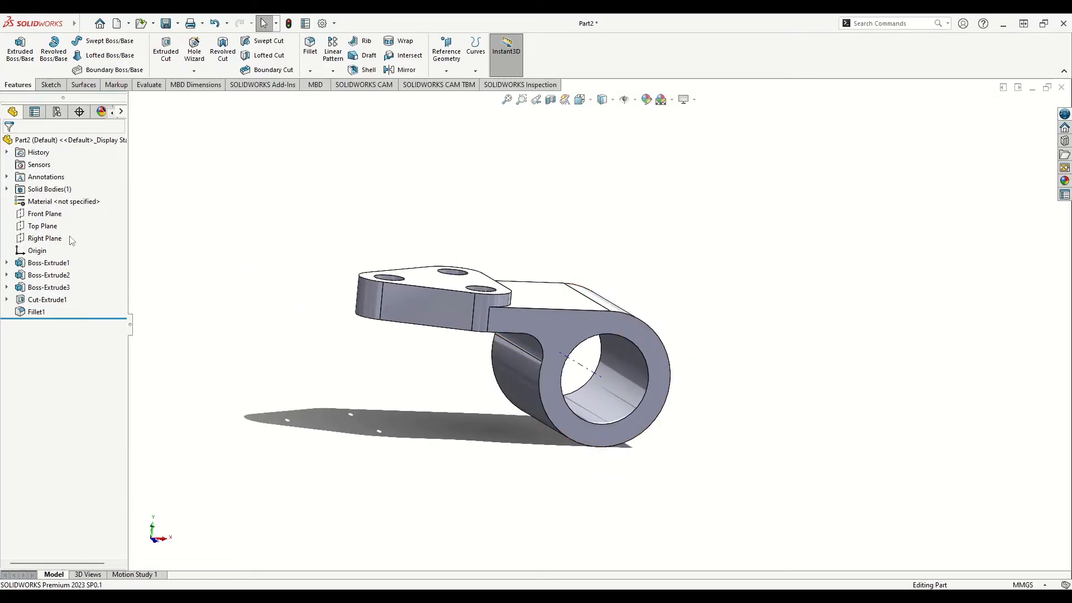
left_click(45, 213)
middle_click_drag(313, 346, 301, 375)
left_click(44, 209)
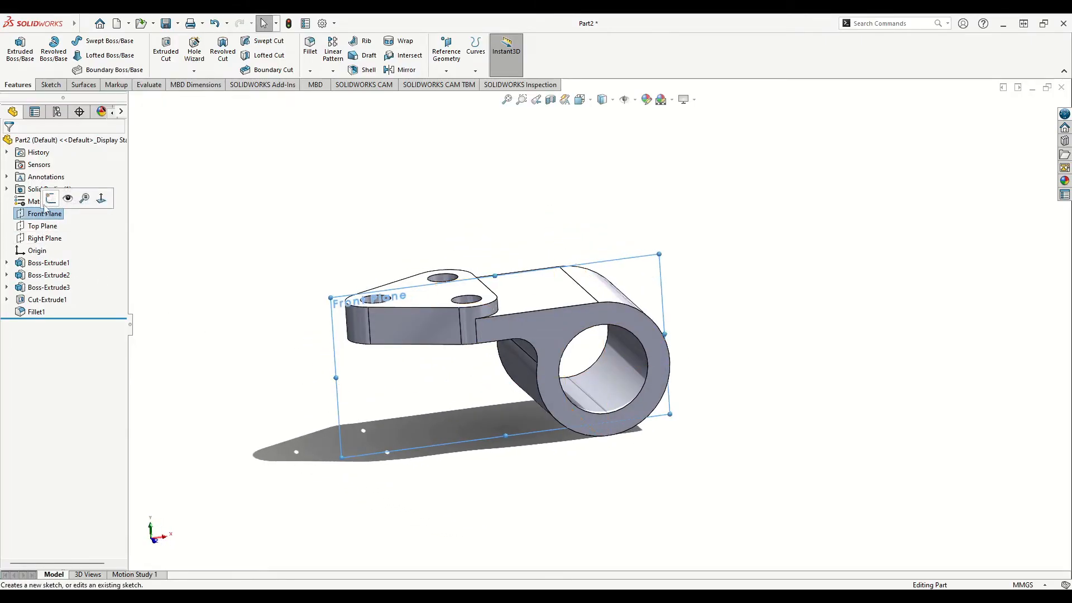
left_click(24, 214)
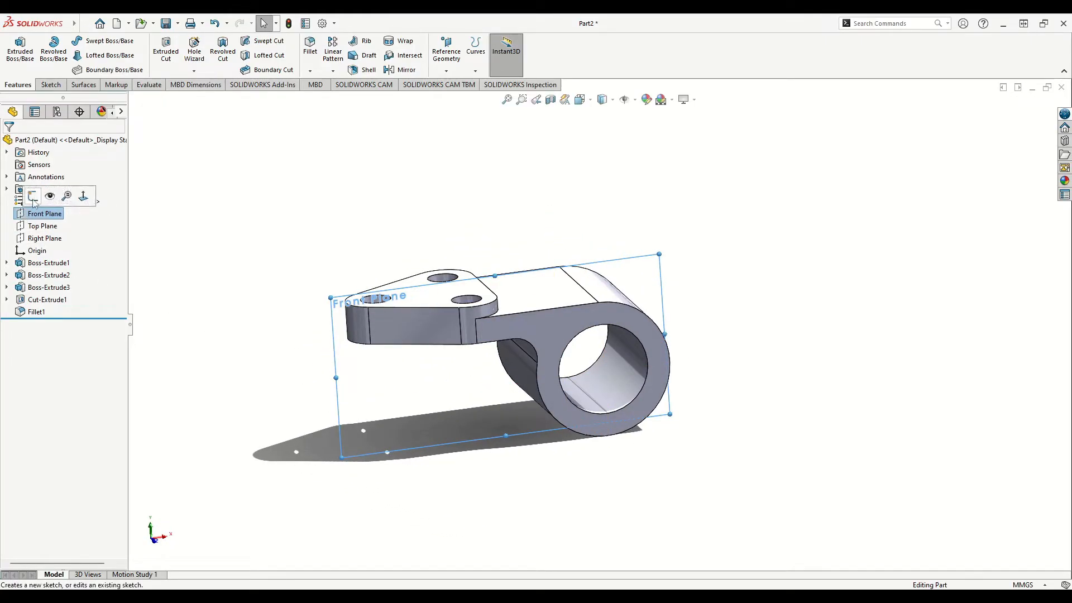
left_click(33, 198)
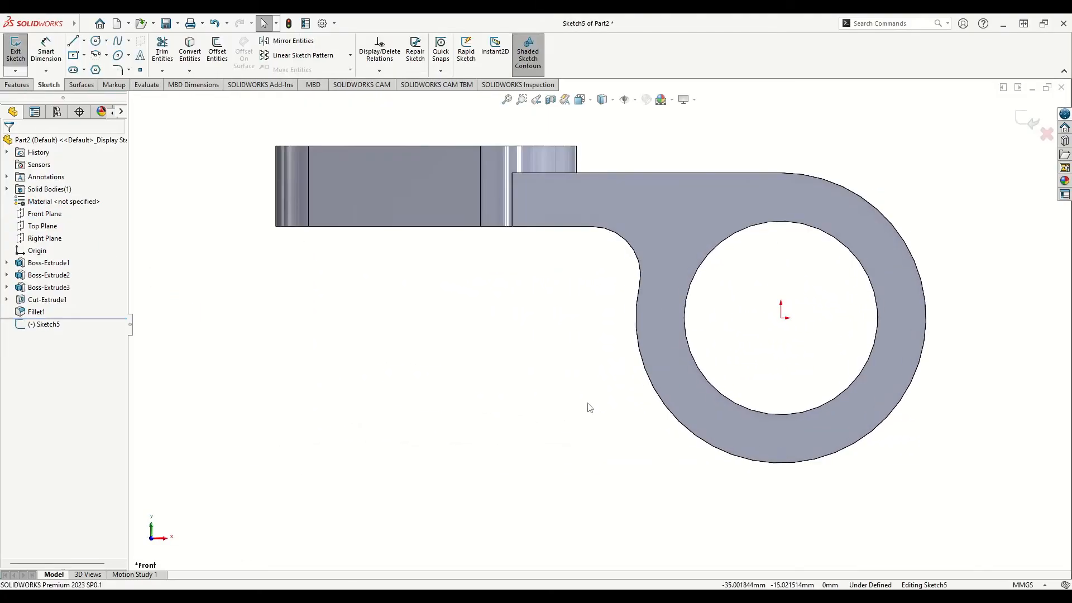
Step: Sketch a sloping line about 53.5 mm long from the plate's bottom edge to the outer edge of the cylindrical boss
left_click(73, 41)
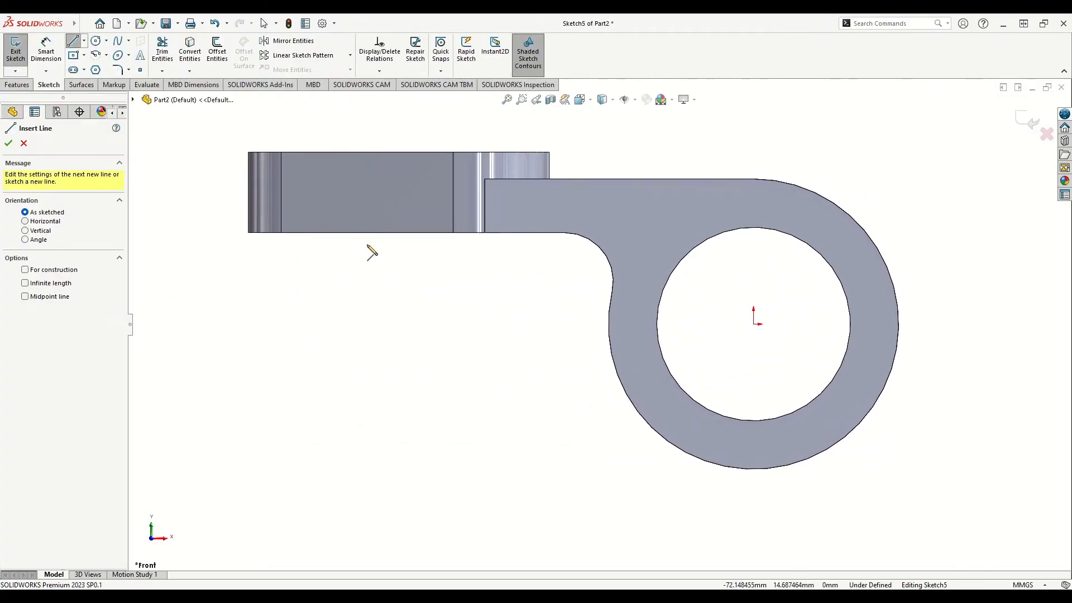
left_click(367, 233)
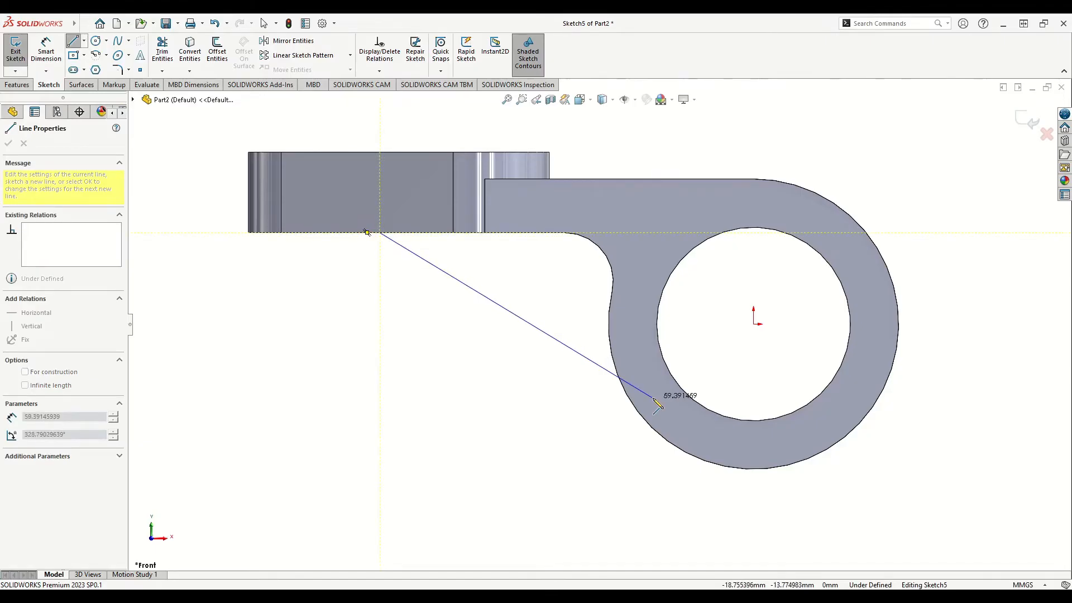
left_click(625, 387)
right_click(625, 391)
left_click(511, 399)
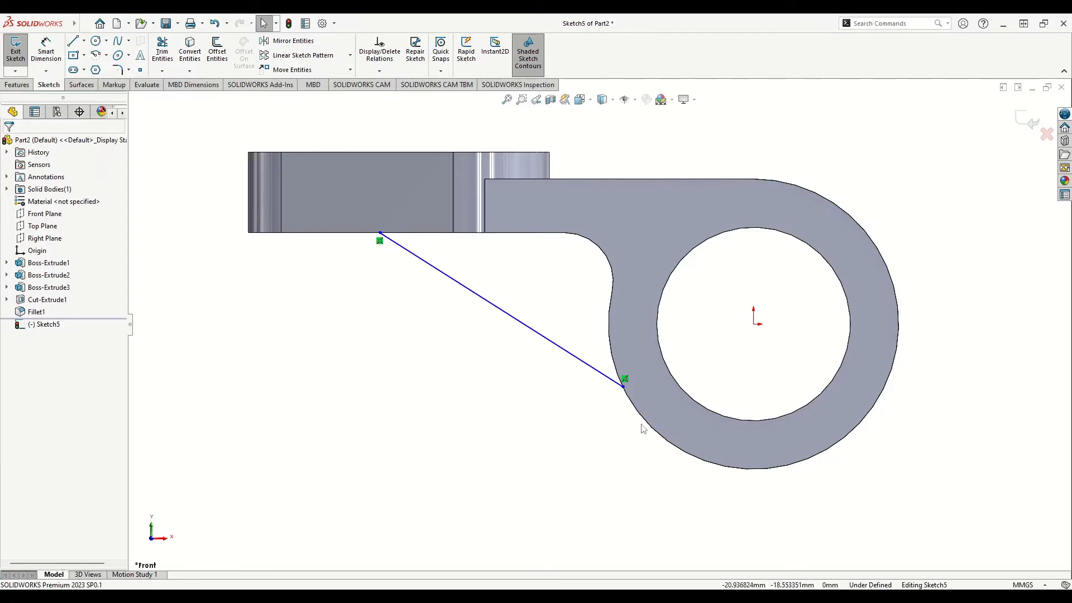
Step: Make the sloping line tangent to the outer circular edge of the cylindrical boss
left_click(620, 384)
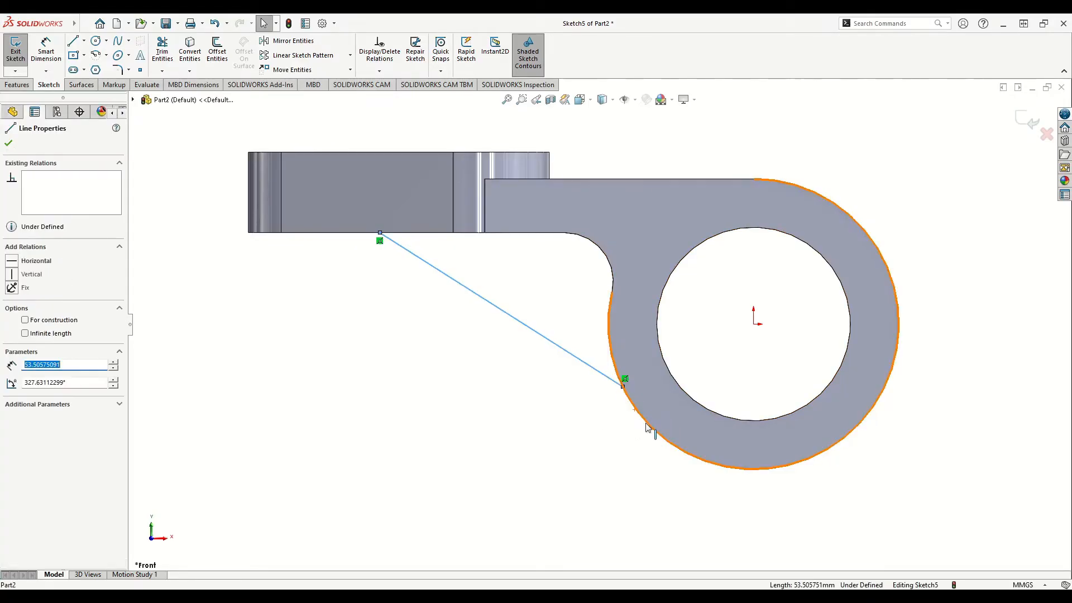
left_click(649, 428, "ctrl")
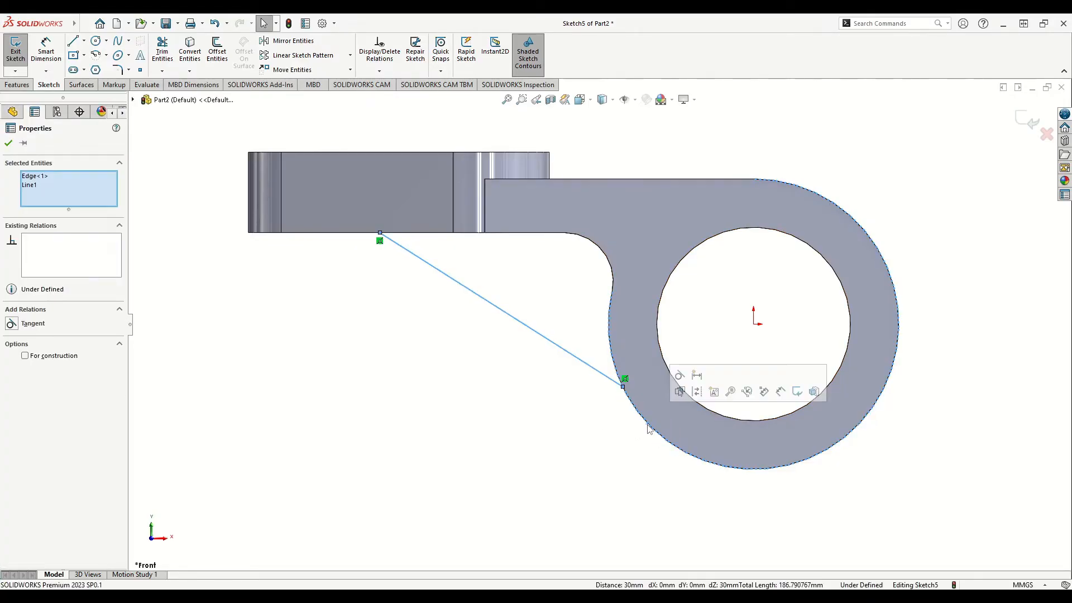
left_click(680, 376)
left_click(441, 450)
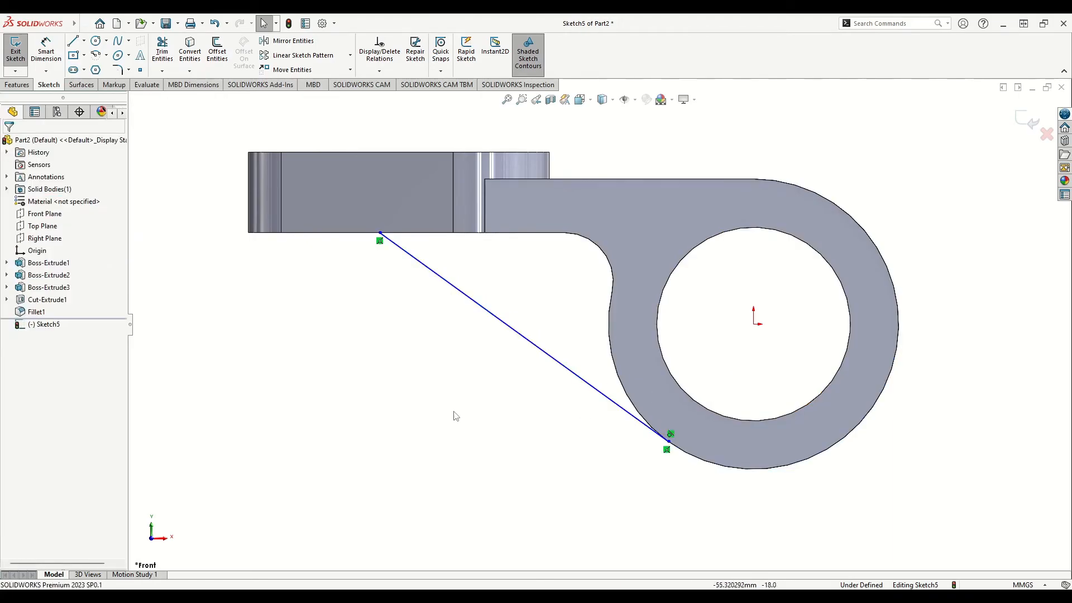
Step: Dimension the horizontal distance from the line's upper endpoint to the origin as 70 mm
left_click(46, 48)
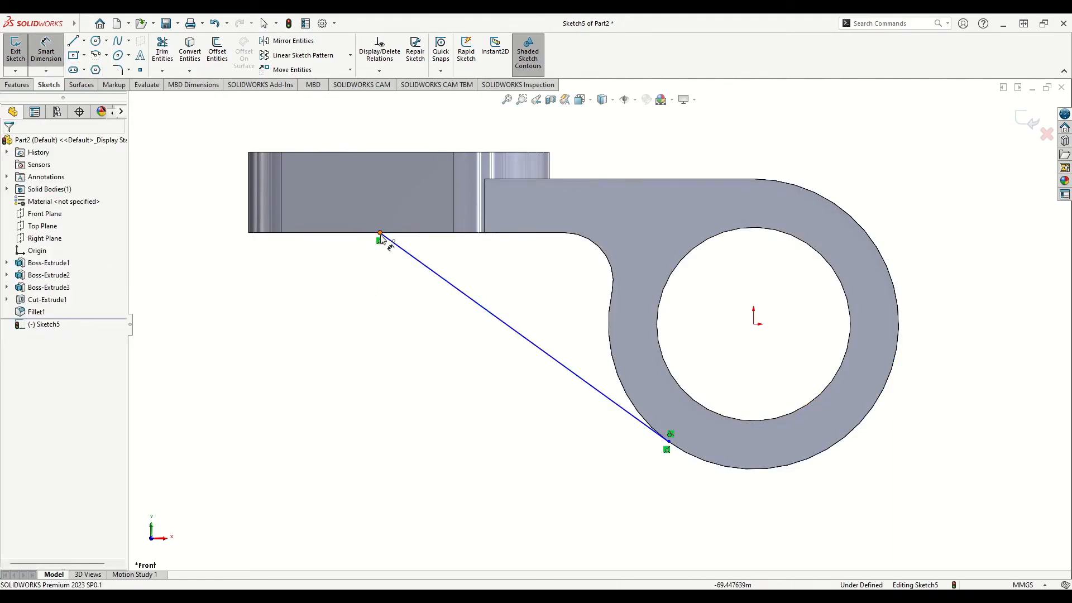
left_click(381, 234)
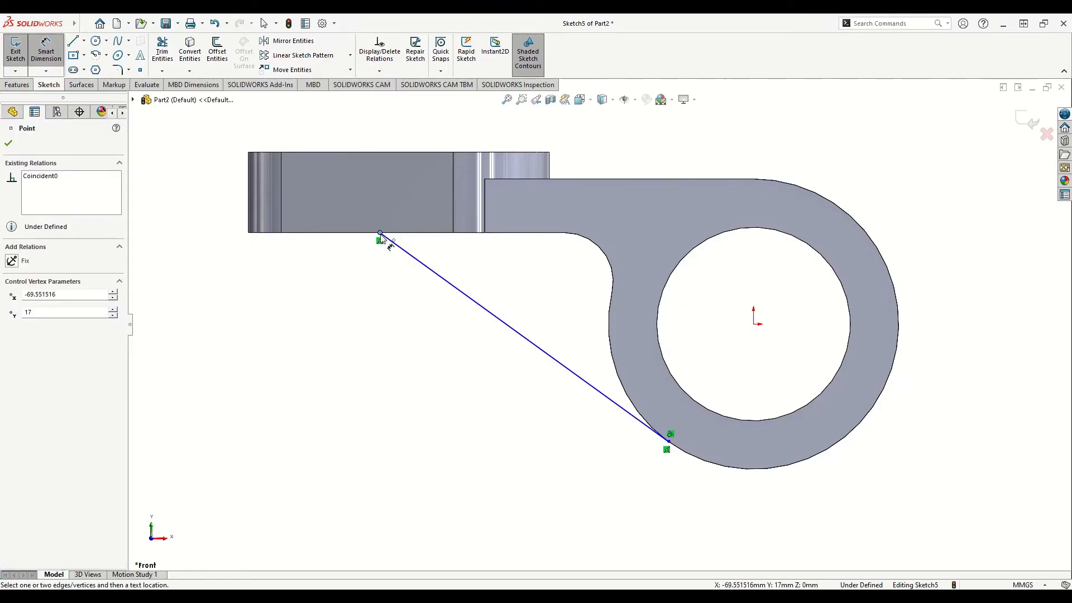
left_click(754, 324)
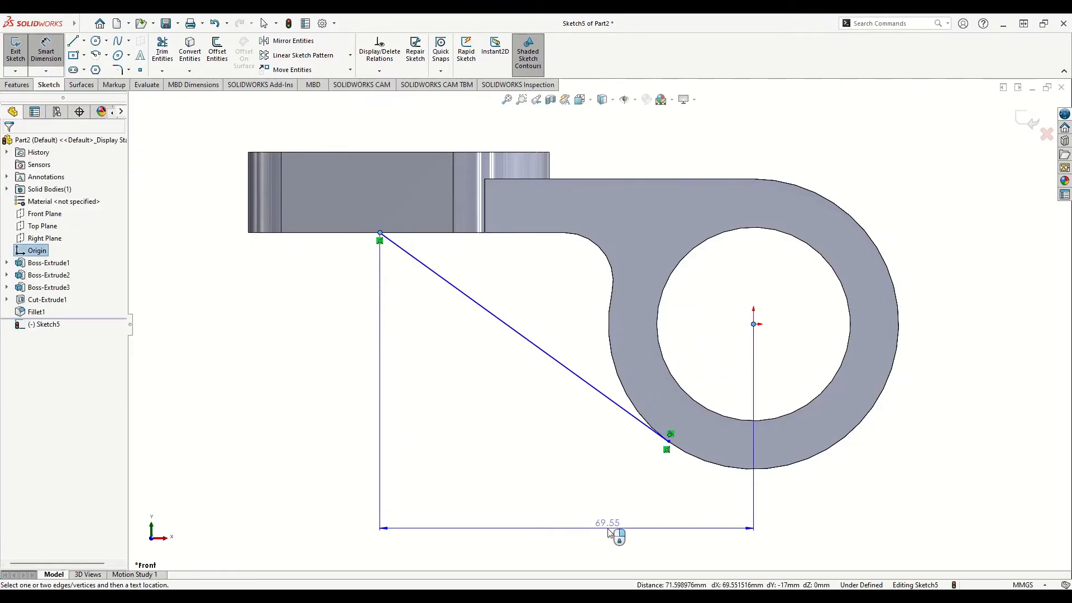
left_click(609, 530)
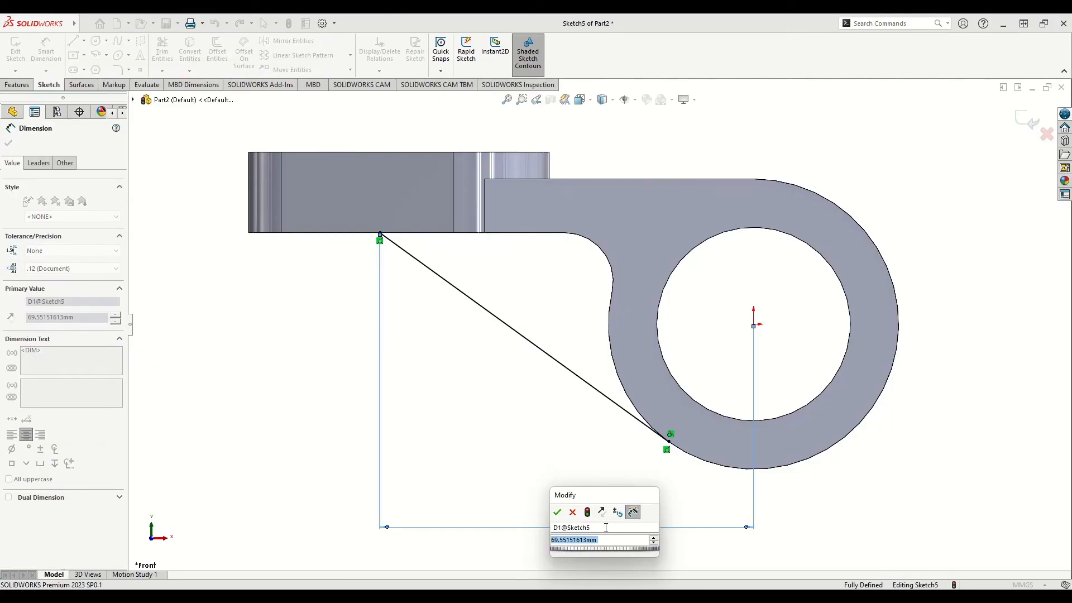
type("70")
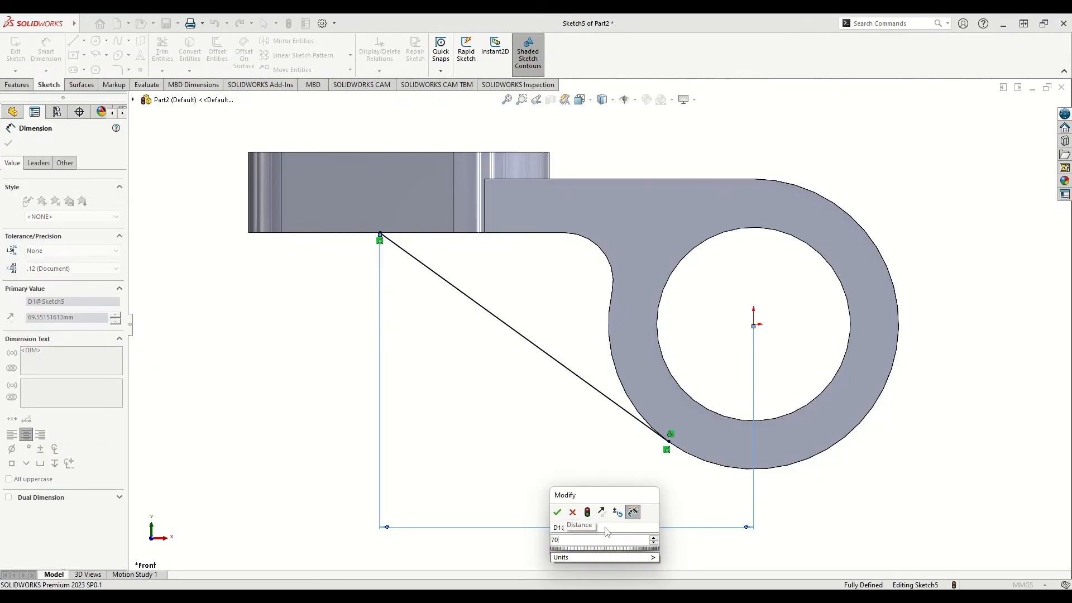
key("Return")
right_click(314, 352)
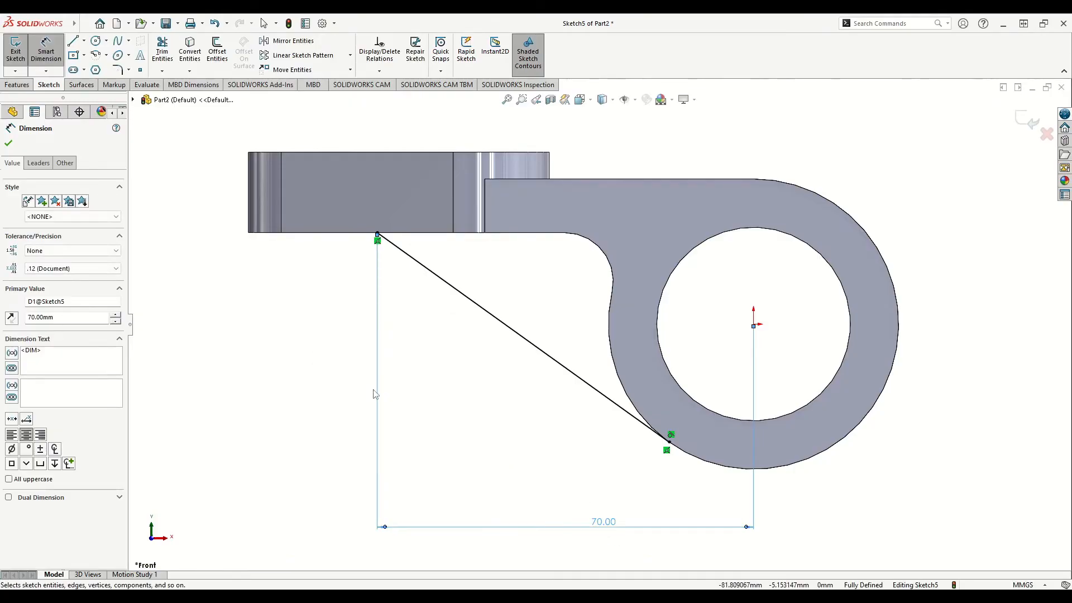
left_click(371, 388)
Step: Create a rib from the sloping sketch line with a thickness of 9 mm
scroll(514, 353, "up", 2)
middle_click_drag(515, 356, 551, 388)
left_click(20, 86)
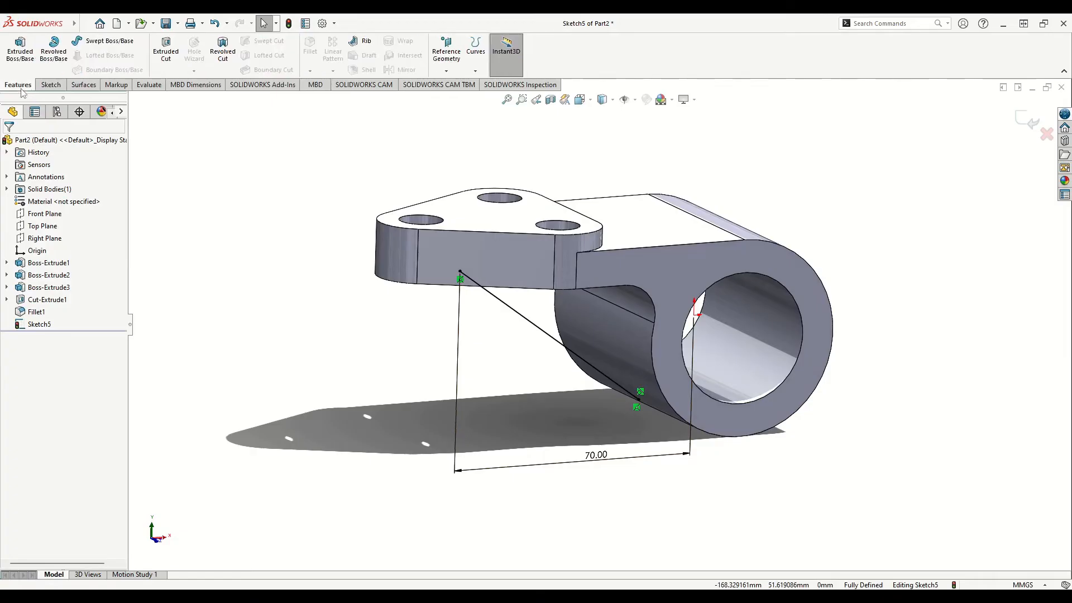
left_click(364, 44)
middle_click_drag(422, 362, 403, 377)
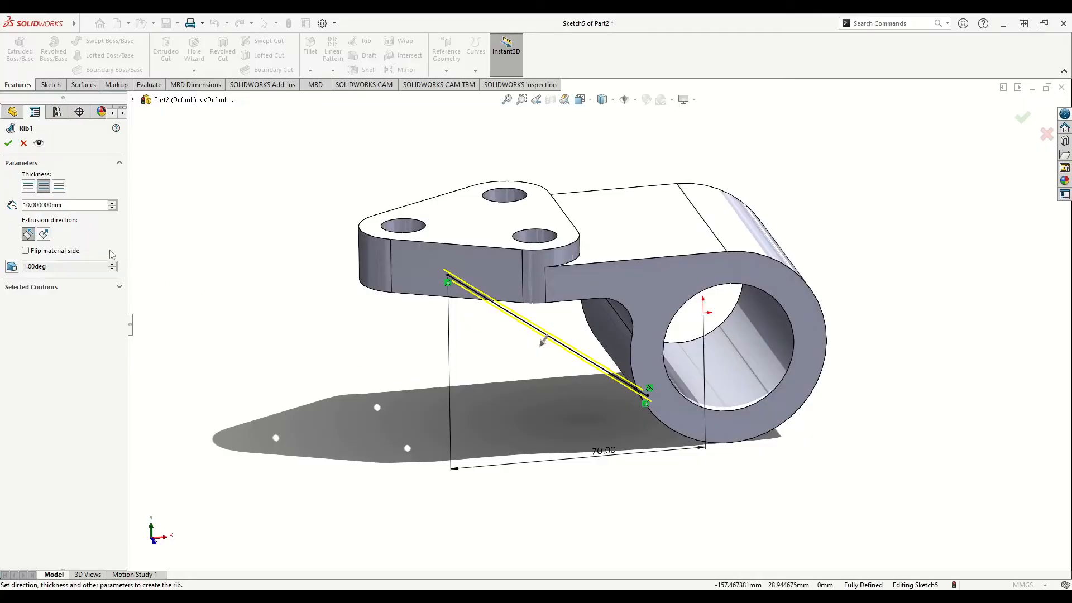
left_click(71, 205)
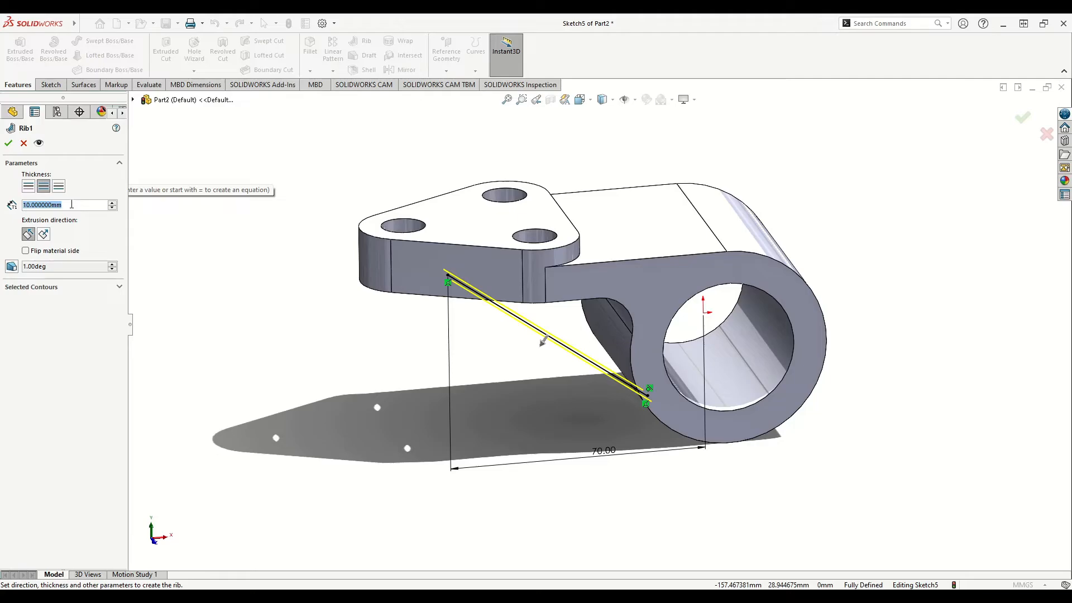
type("9")
key("Return")
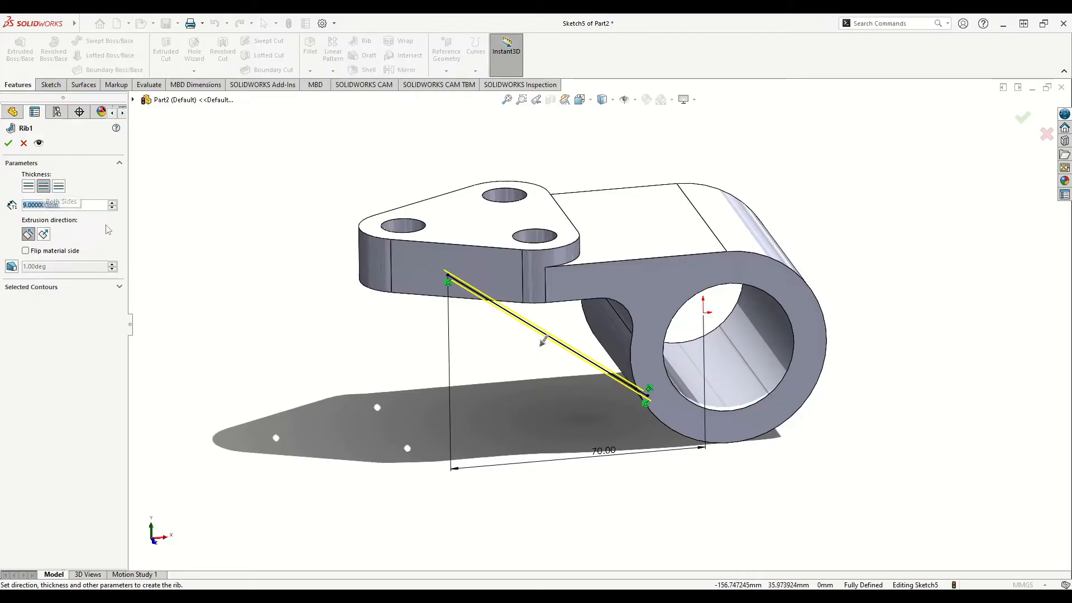
mouse_move(546, 359)
middle_mouse_down()
mouse_move(562, 303)
mouse_move(541, 354)
middle_mouse_up()
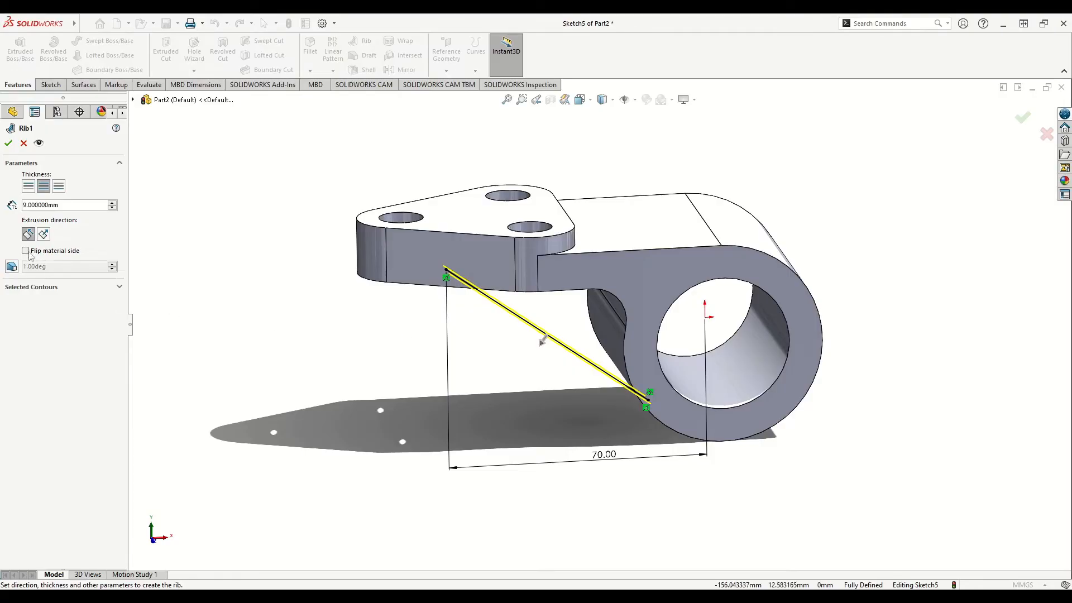
key("Return")
left_click(333, 369)
Step: Set up a 2 mm fillet on the triangular plate's lower edge where it meets the flat top of the boss arm
mouse_move(333, 370)
middle_mouse_down()
mouse_move(463, 225)
mouse_move(404, 276)
mouse_move(486, 149)
mouse_move(391, 293)
mouse_move(368, 417)
mouse_move(364, 356)
middle_mouse_up()
key("Escape")
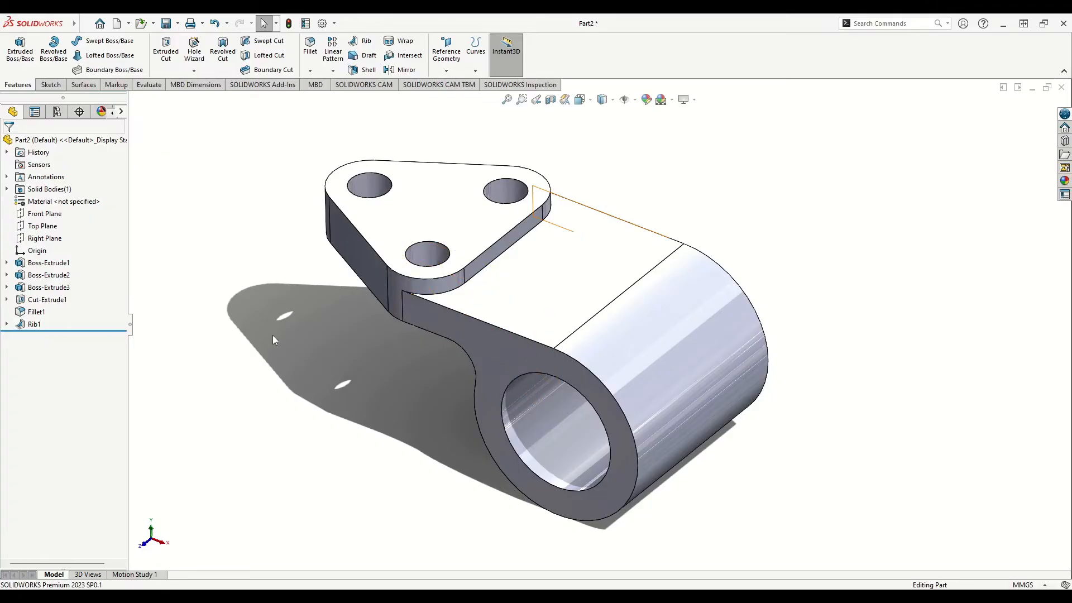
left_click(310, 46)
type("2")
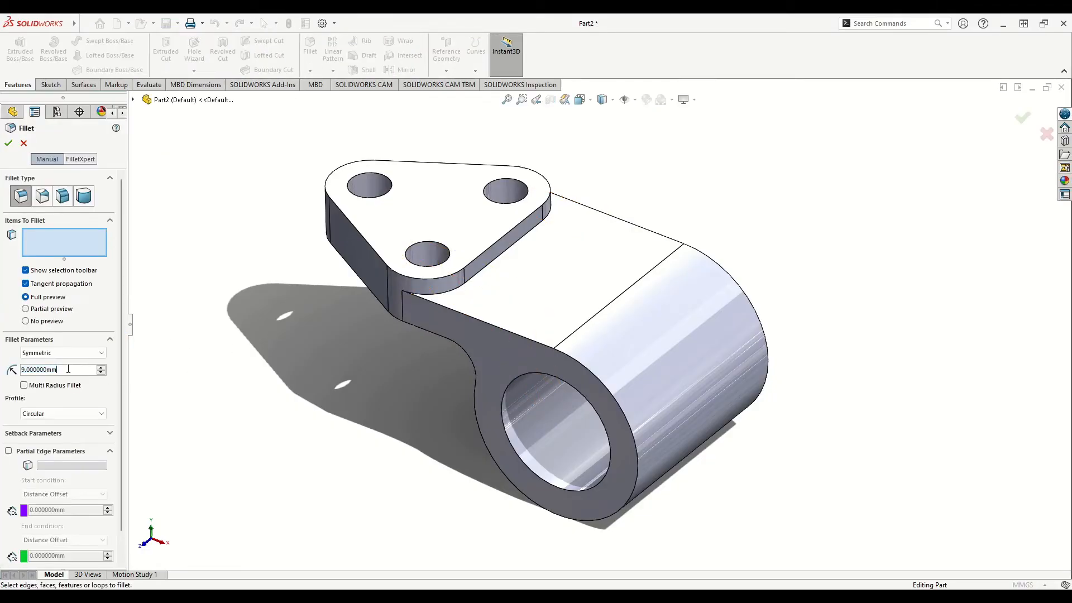
key("Return")
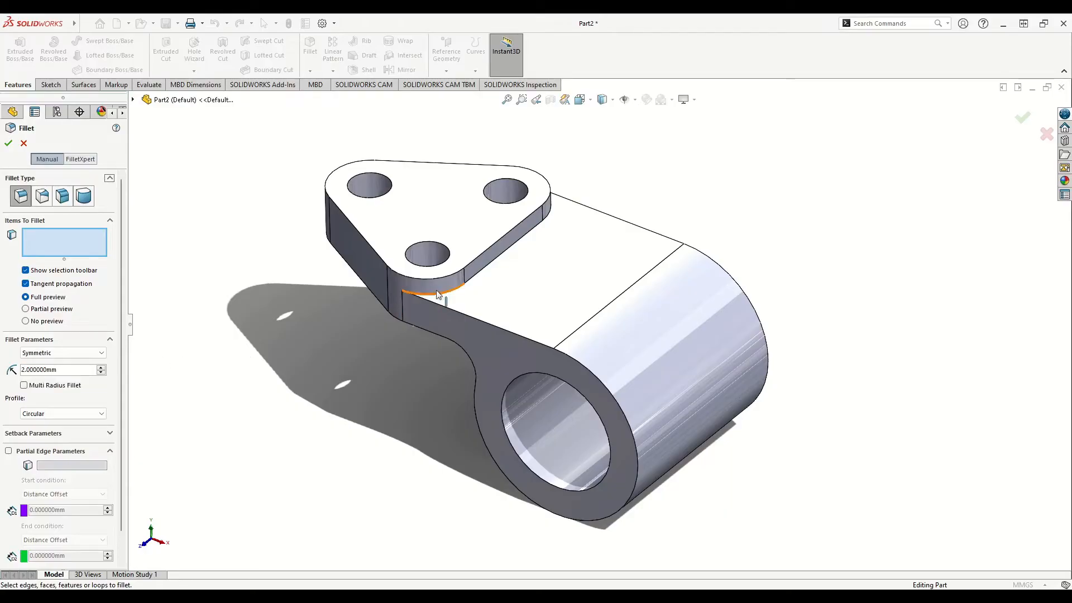
left_click(476, 280)
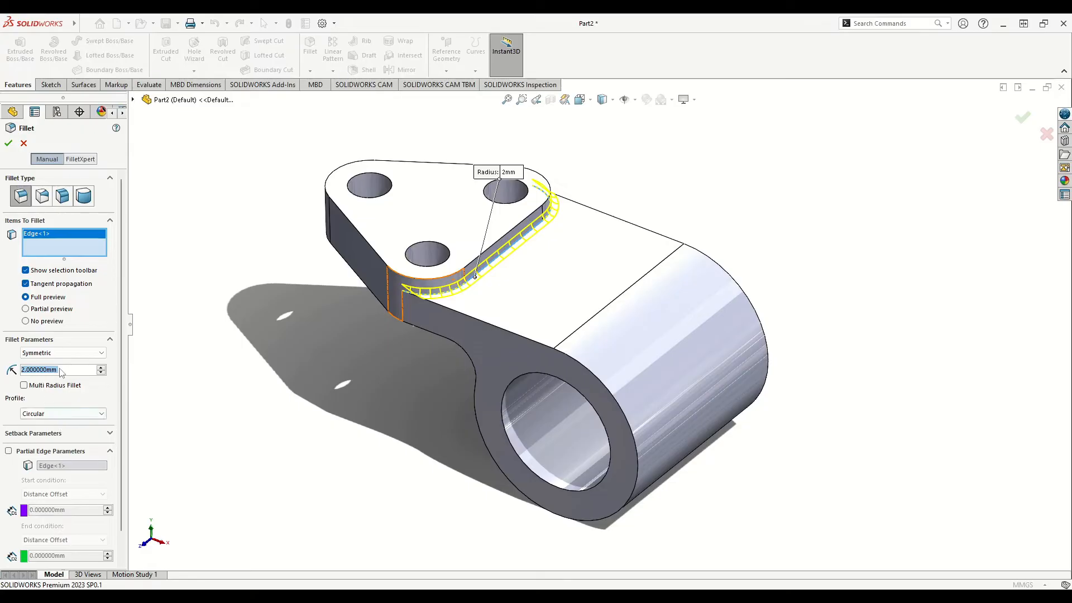
Step: Try a 4 mm radius for the plate-edge fillet and check the fillet size in the reference drawing
type("4")
key("Return")
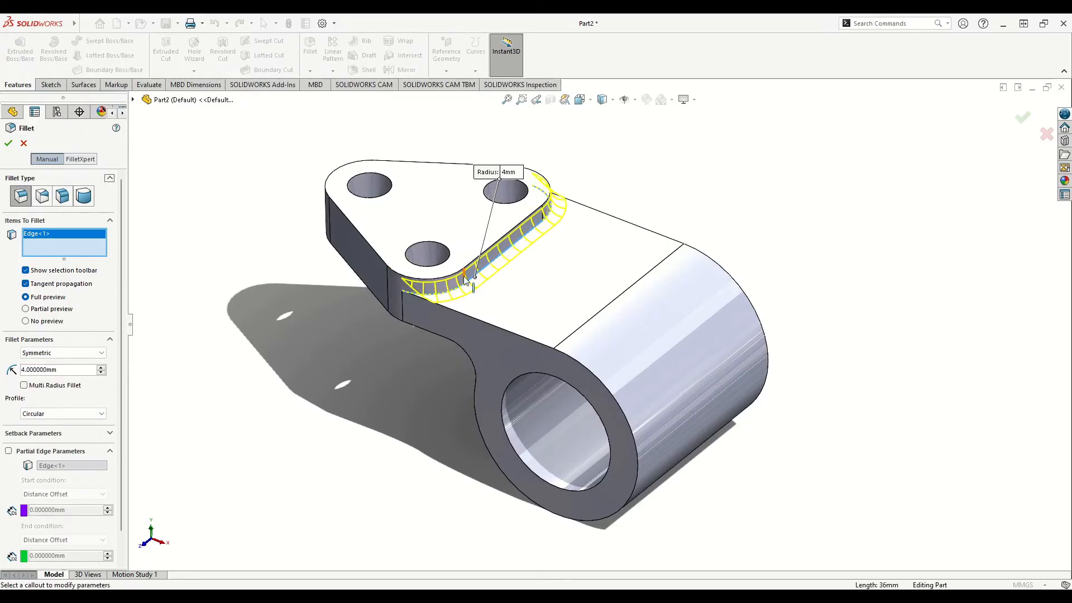
mouse_move(0, 96)
left_mouse_down()
mouse_move(237, 101)
mouse_move(604, 140)
left_mouse_up()
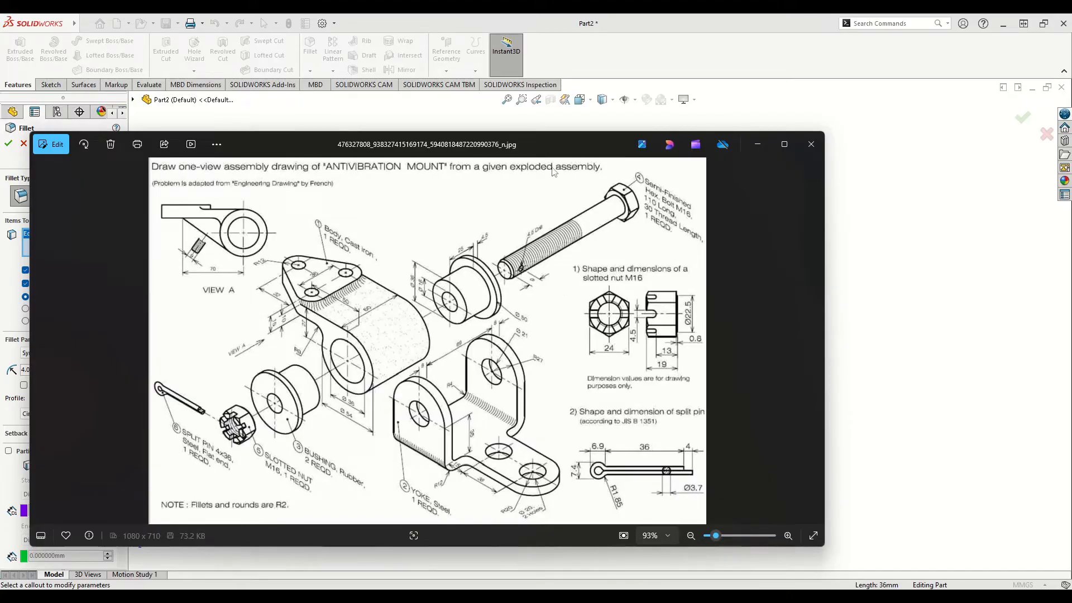
left_click_drag(552, 140, 0, 172)
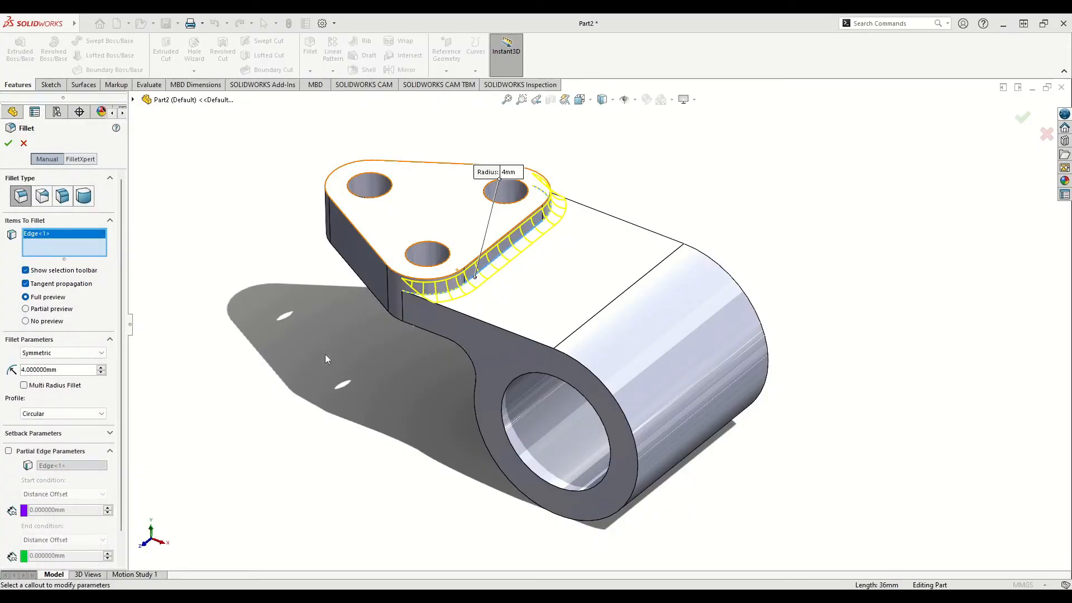
Step: Set the plate-edge fillet's radius to 2 mm and apply the fillet
double_click(52, 371)
type("2")
key("Return")
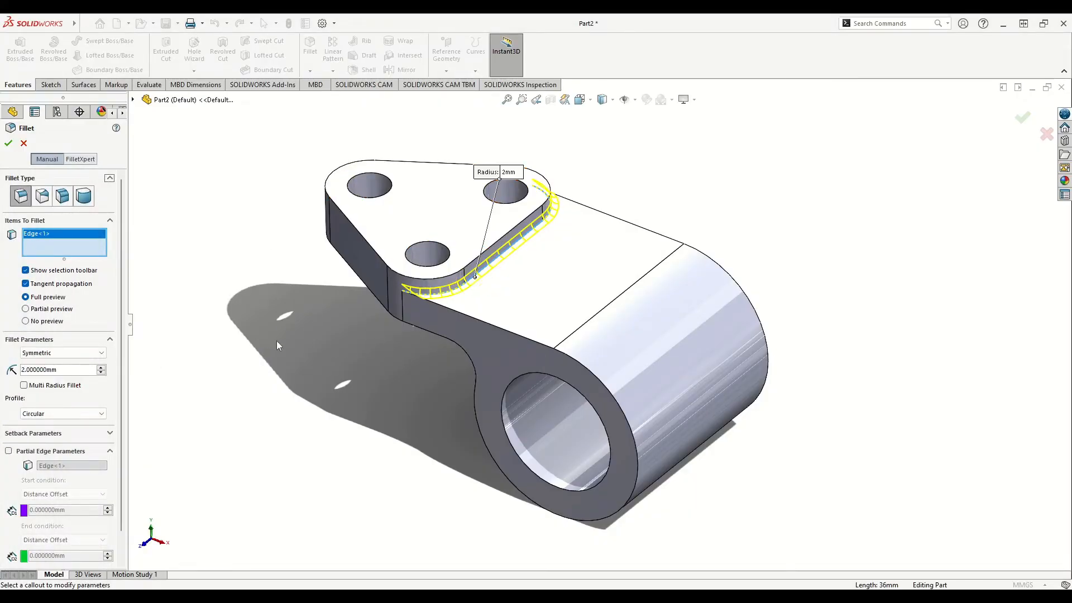
left_click(8, 143)
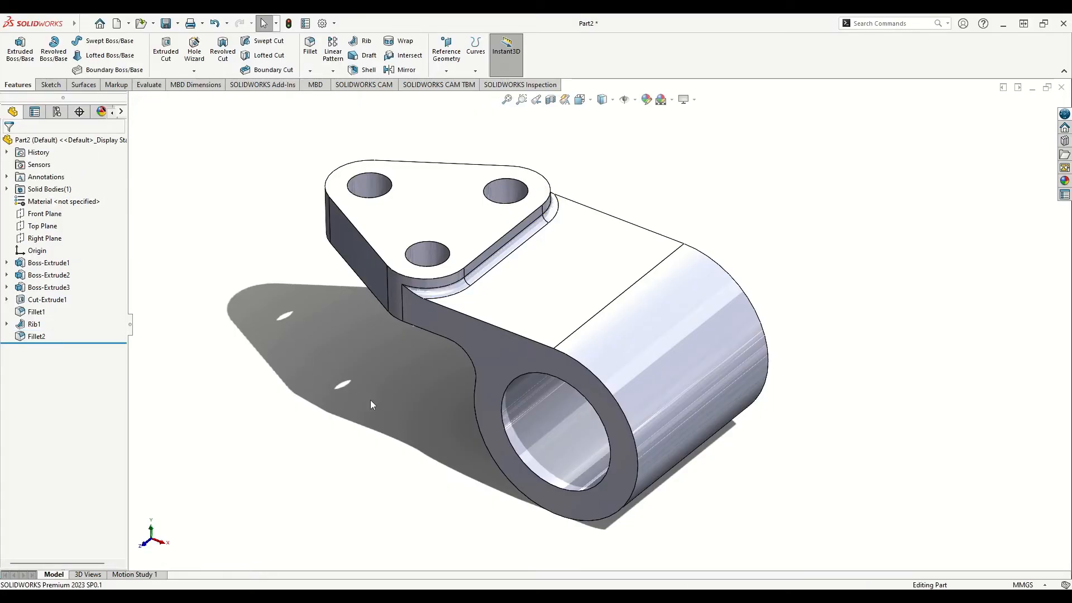
Step: Assign Gray Cast Iron from the Iron category of SOLIDWORKS Materials to the bracket part
scroll(370, 399, "up", 2)
middle_click_drag(370, 397, 360, 420, "ctrl")
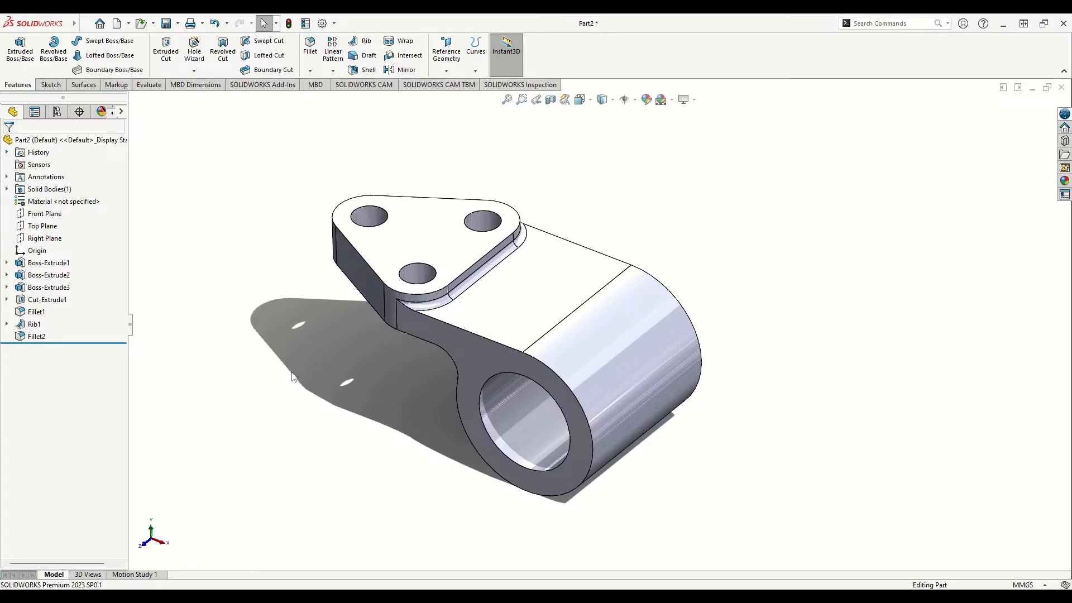
right_click(56, 202)
left_click(84, 212)
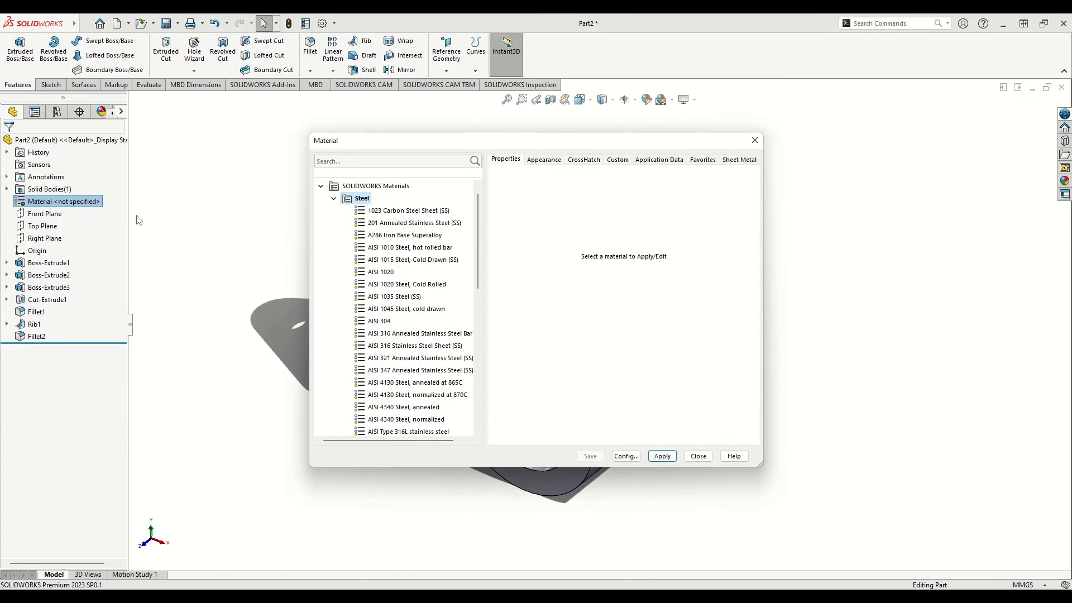
left_click(334, 199)
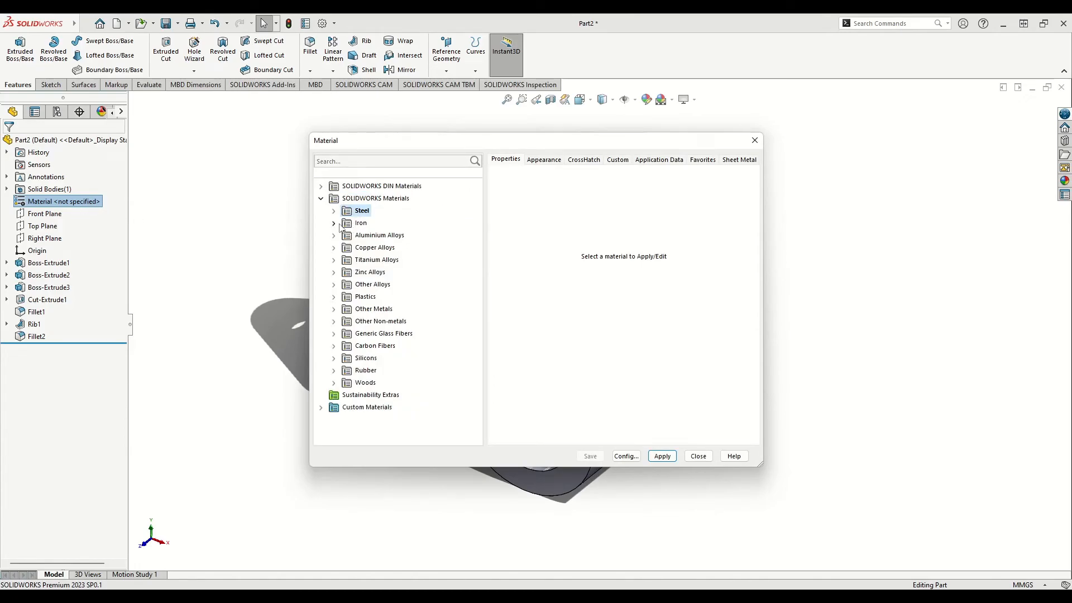
left_click(334, 223)
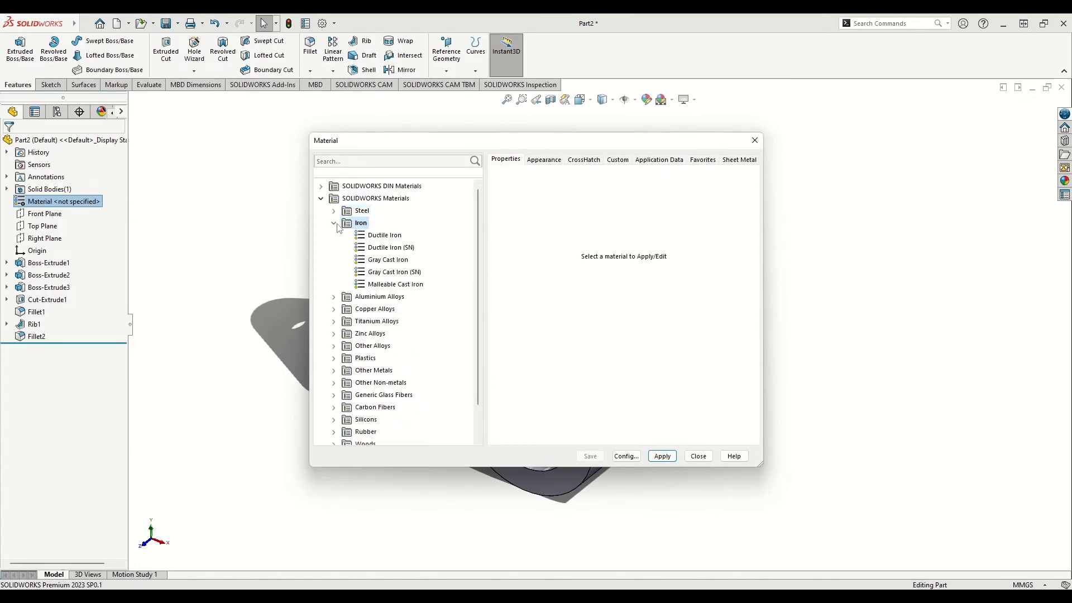
left_click(398, 261)
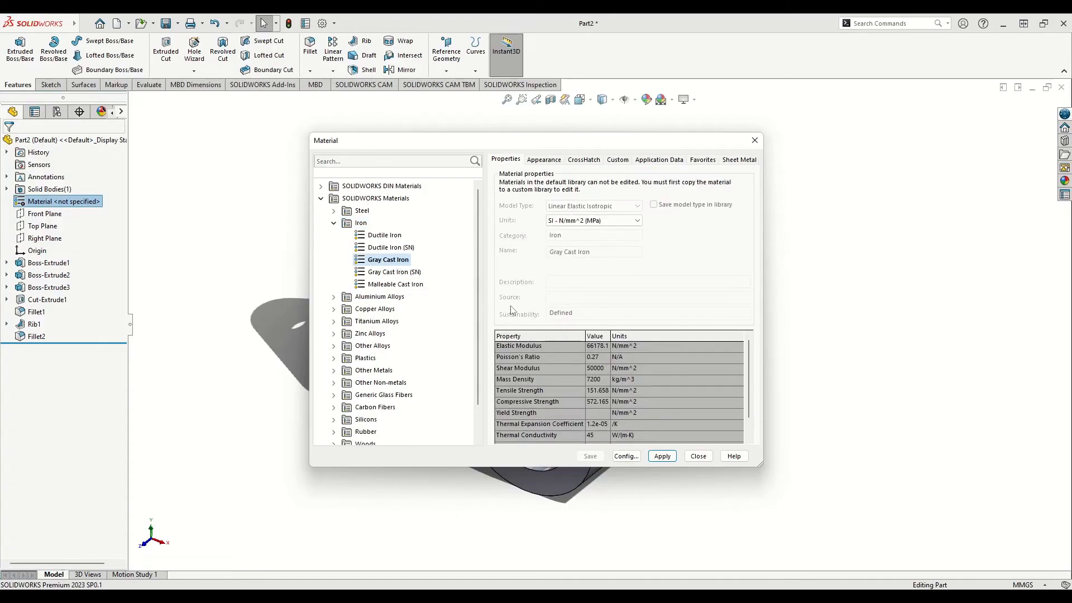
left_click(663, 456)
left_click(698, 456)
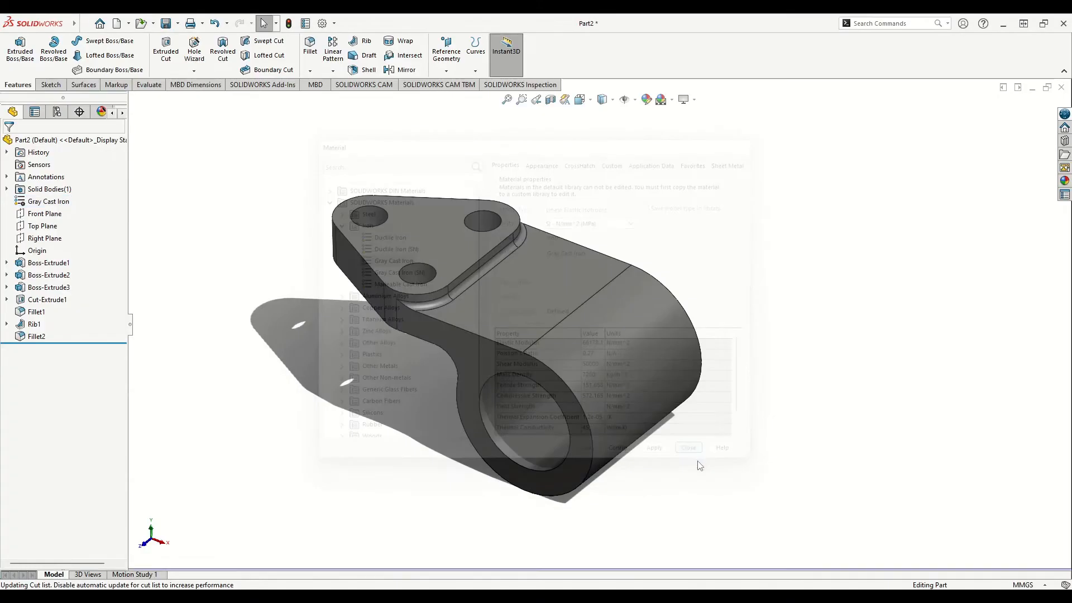
Step: Save the bracket part as Body1 in the AntivibrMount folder
mouse_move(389, 398)
middle_mouse_down()
mouse_move(419, 350)
mouse_move(370, 407)
mouse_move(406, 344)
mouse_move(251, 371)
mouse_move(339, 356)
mouse_move(376, 405)
middle_mouse_up()
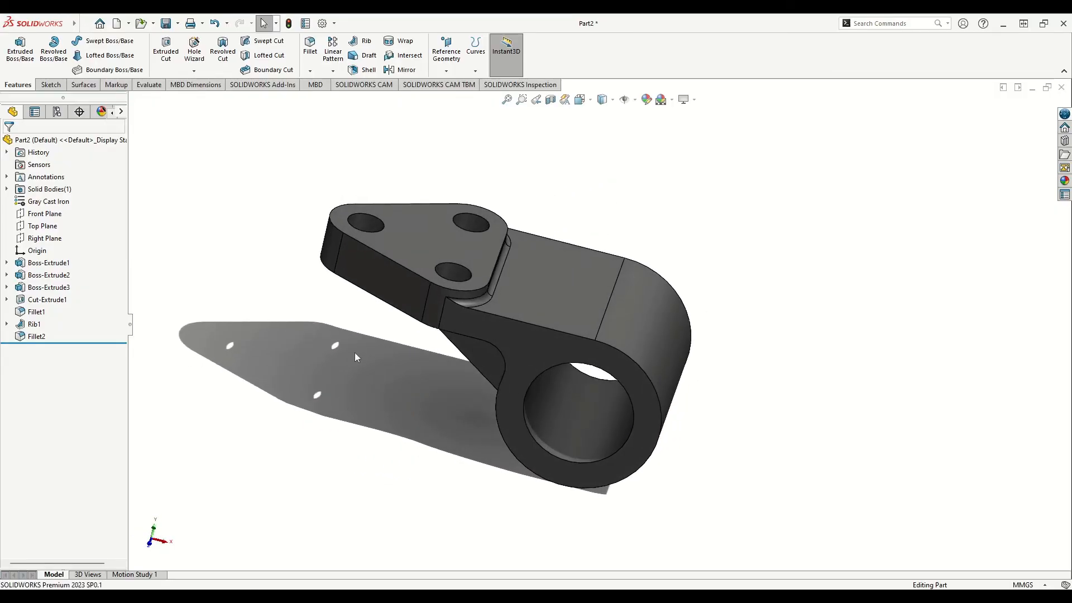
left_click(177, 23)
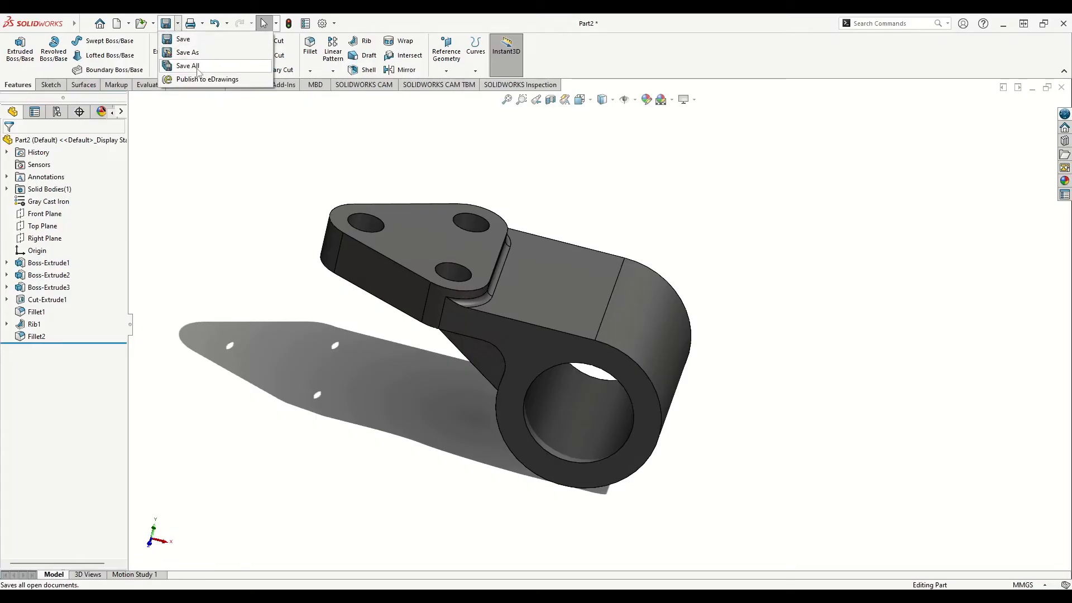
left_click(198, 54)
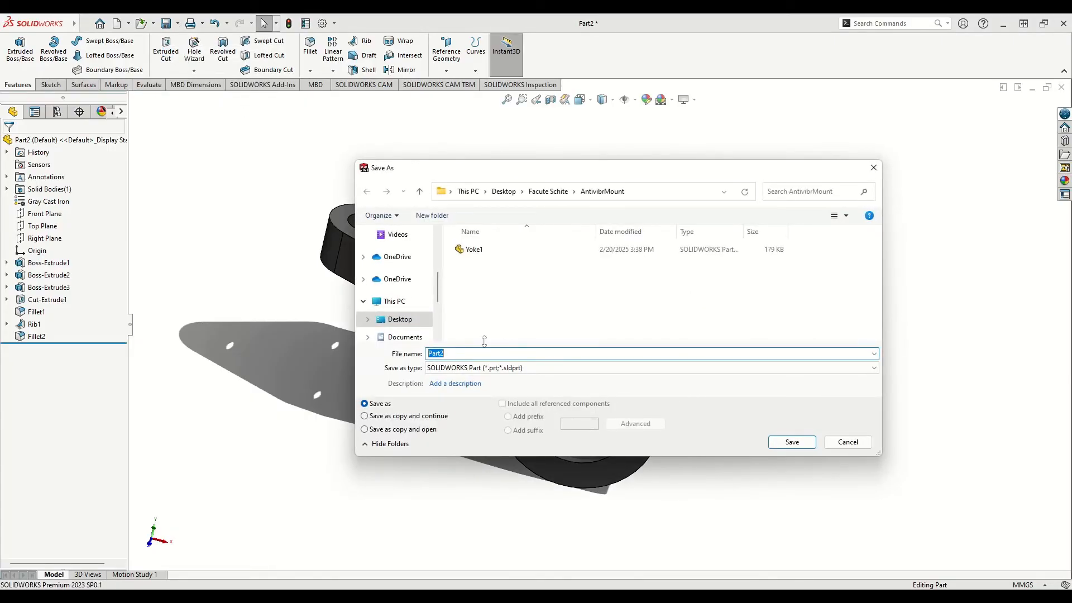
type("Body1")
left_click(792, 442)
middle_click_drag(744, 424, 677, 430)
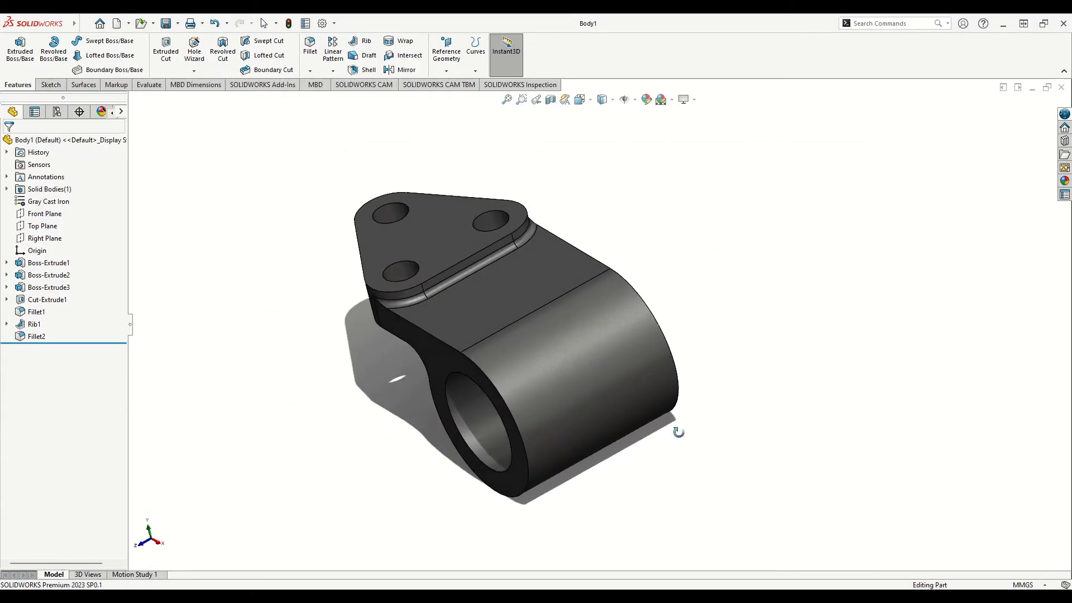
Step: Create a new part document and apply the Plain White scene to it
left_click(117, 25)
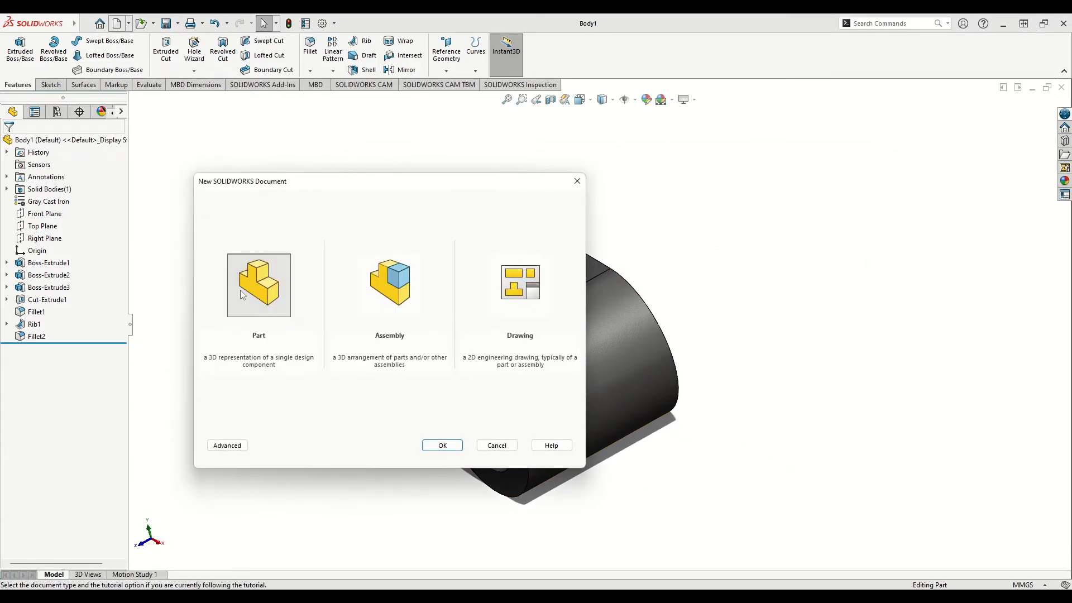
left_click(431, 448)
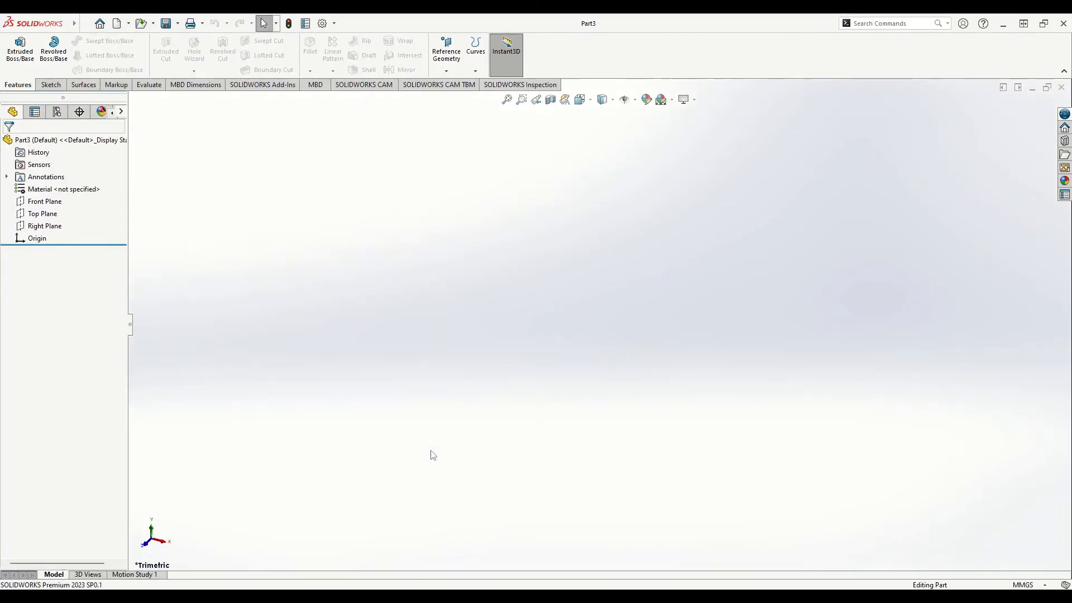
left_click(662, 99)
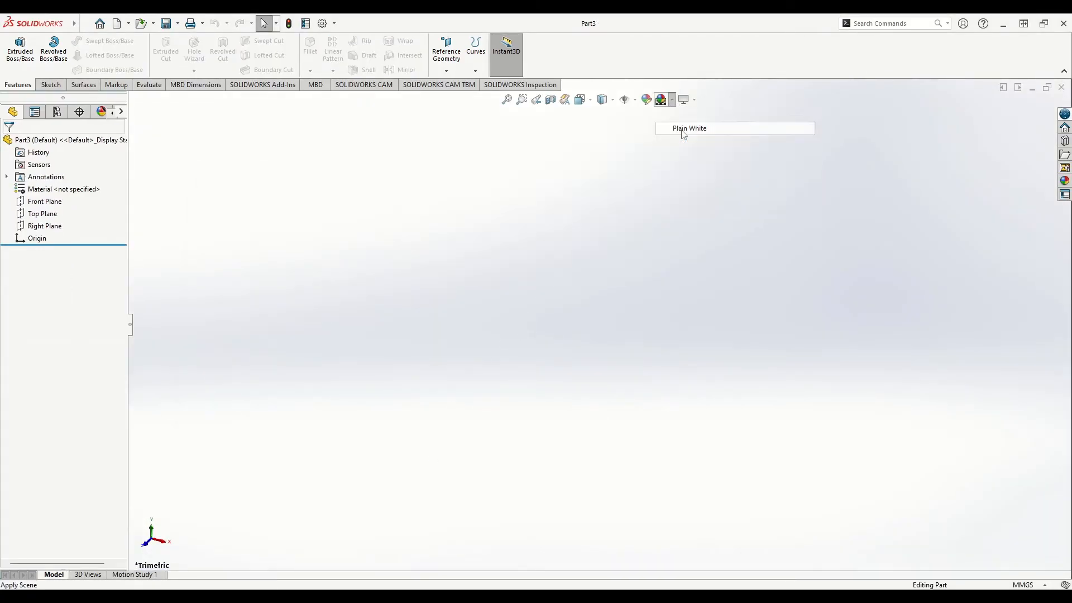
left_click(690, 128)
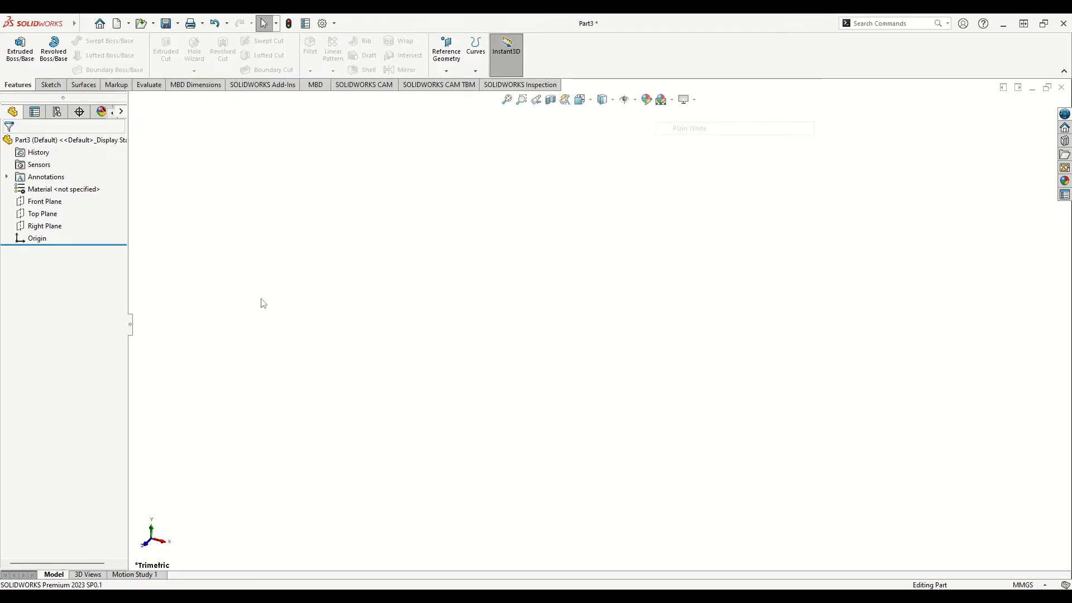
Step: Sketch two concentric circles centred on the origin of the Top Plane, the outer one about 98 mm in diameter
left_click(40, 215)
left_click(43, 202)
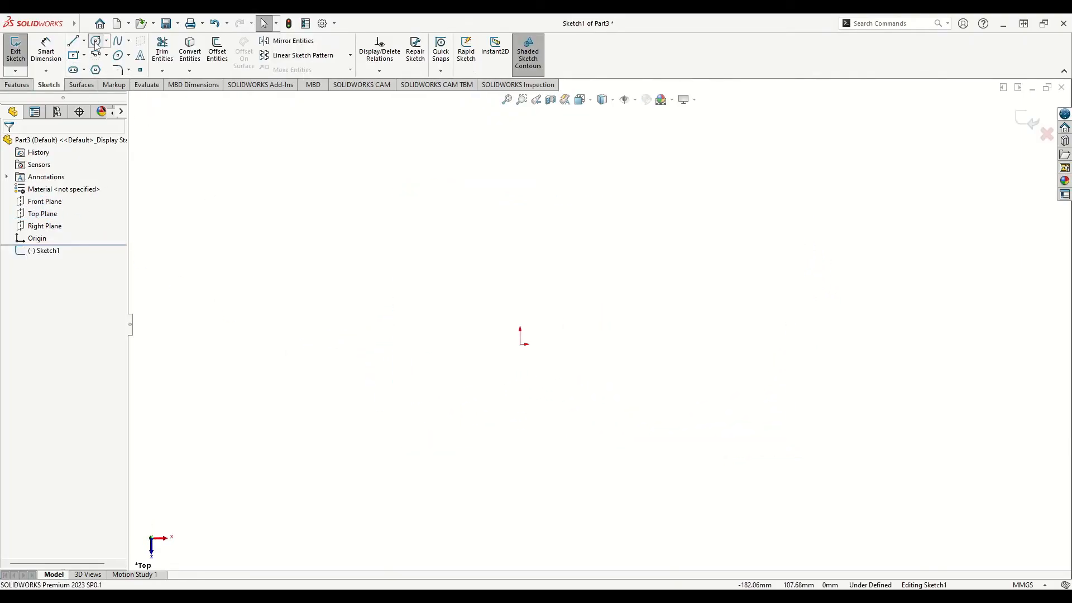
left_click(96, 42)
left_click_drag(520, 344, 625, 344)
left_click_drag(520, 344, 482, 342)
right_click(344, 289)
left_click(360, 337)
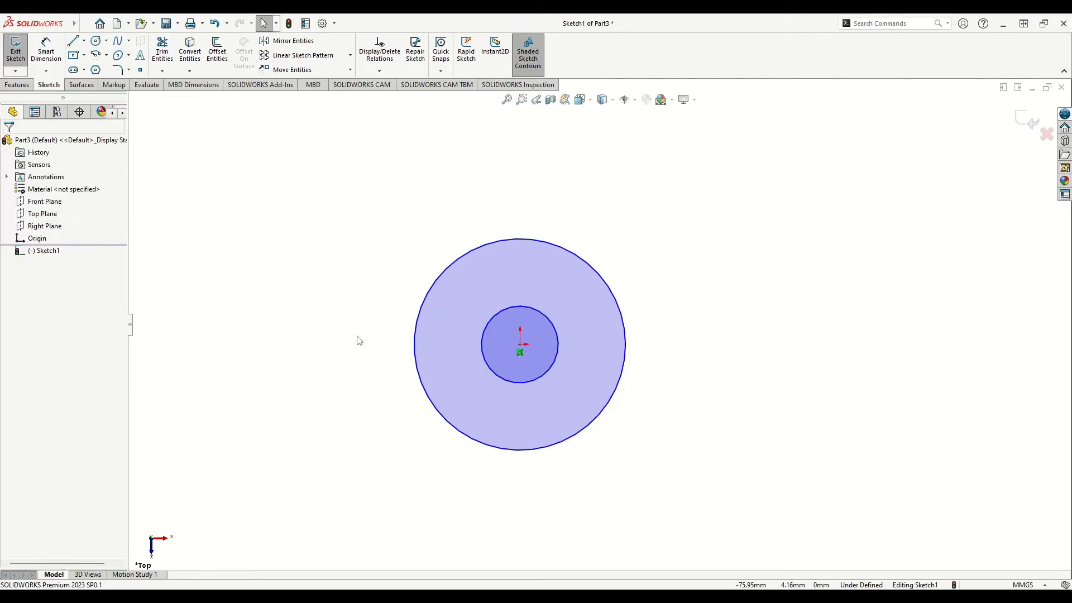
Step: Dimension the outer circle's diameter as 50 mm
left_click(47, 50)
left_click(418, 321)
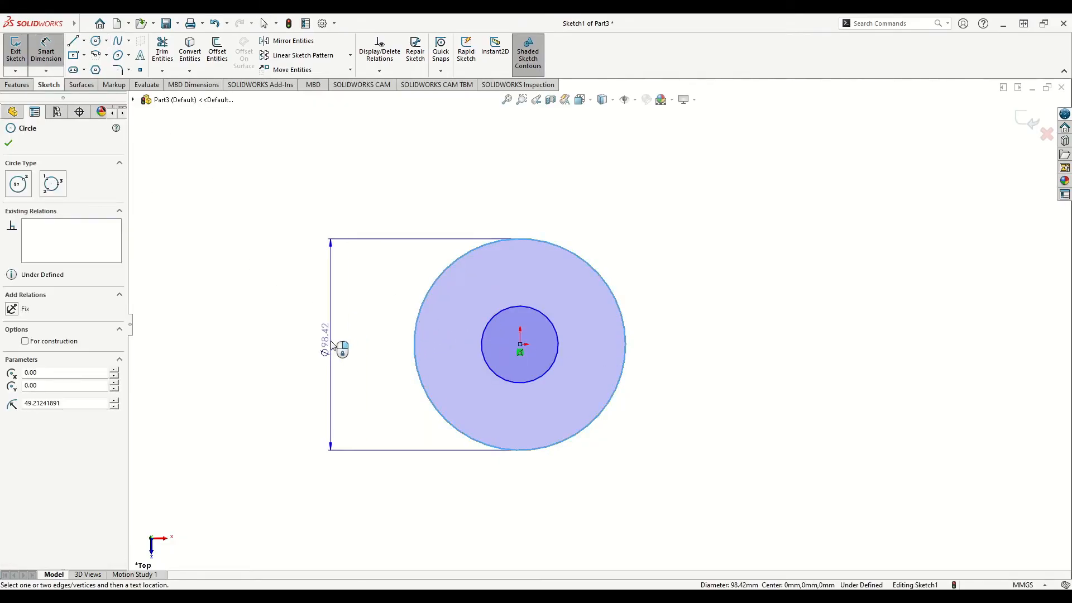
left_click(305, 347)
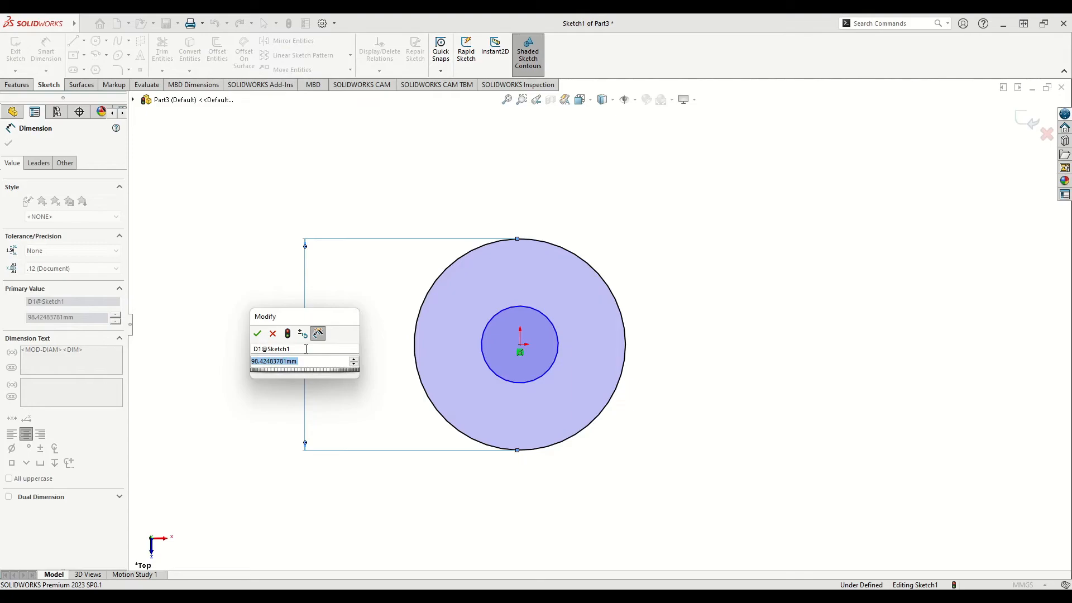
type("50")
key("Return")
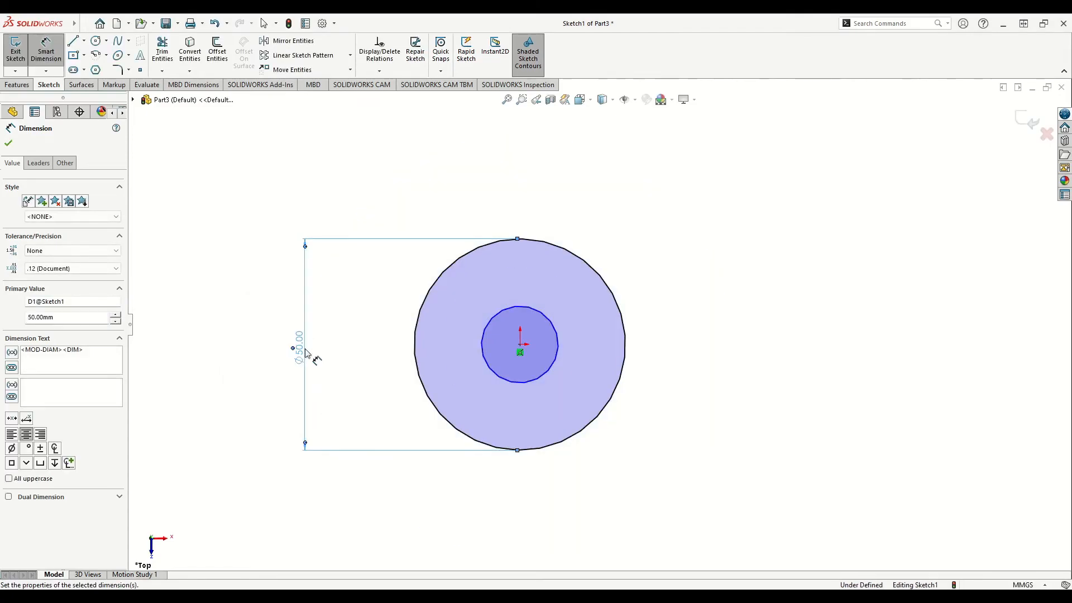
Step: Dimension the inner circle's diameter as 16 mm
left_click(493, 369)
left_click(363, 349)
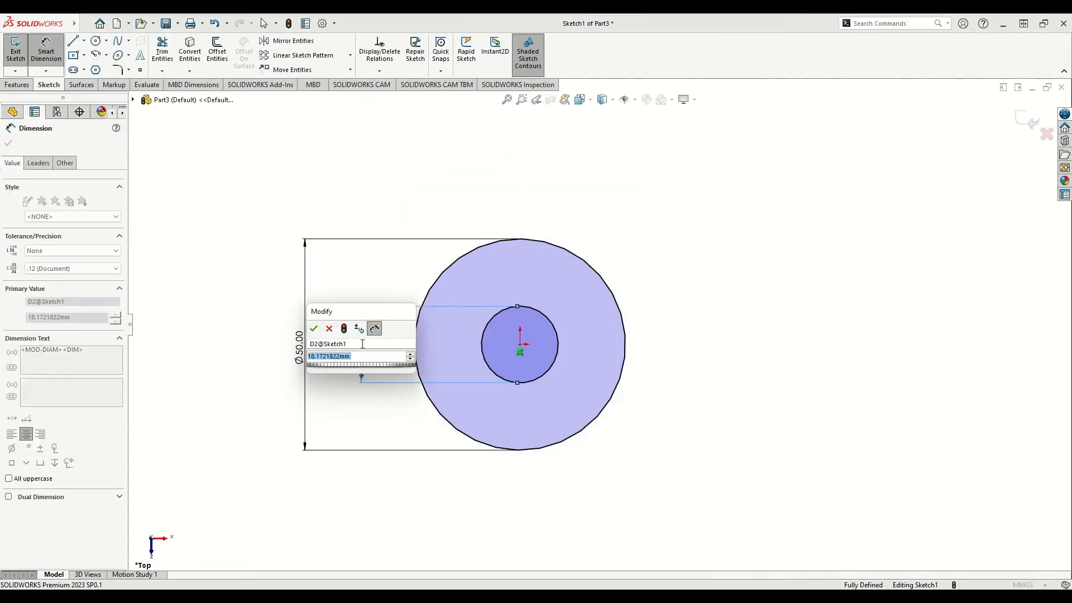
type("16")
key("Return")
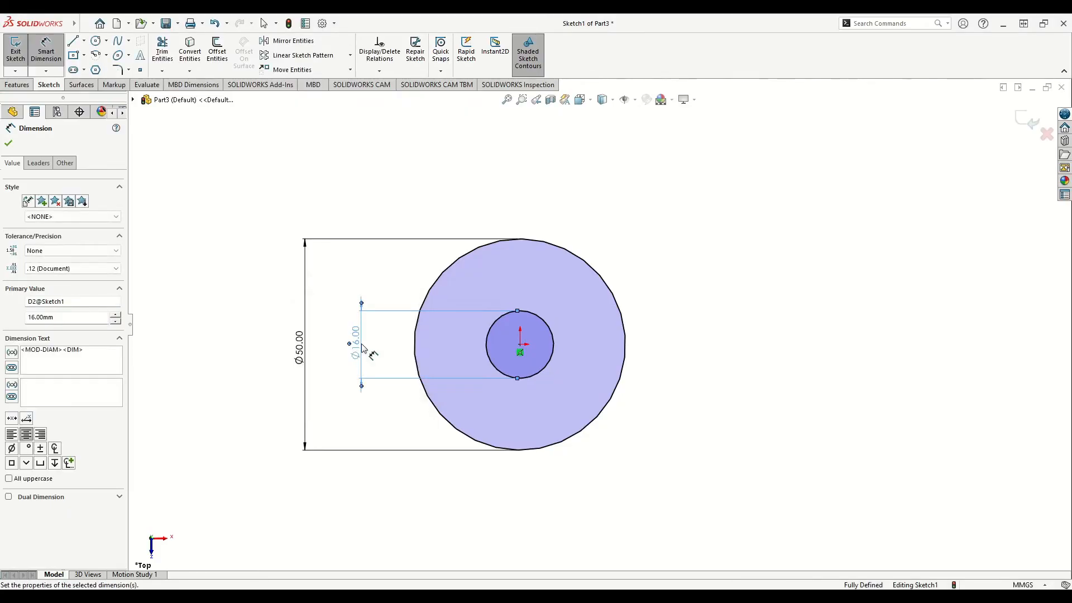
right_click(239, 316)
left_click(262, 348)
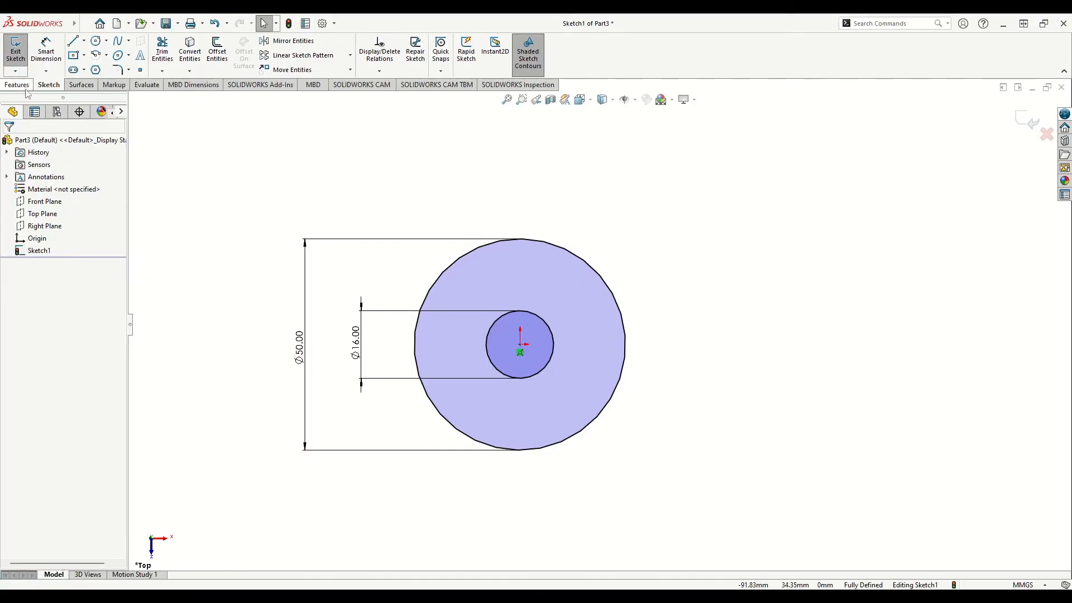
Step: Extrude the ring between the two circles to a blind depth of 4.5 mm
left_click(26, 89)
left_click(20, 49)
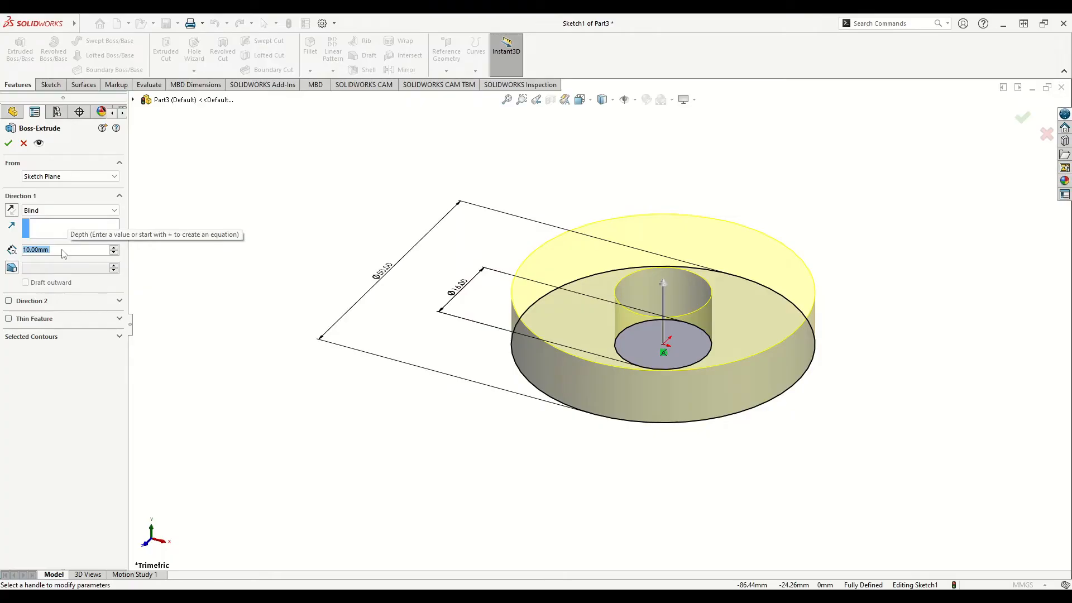
type("4.5")
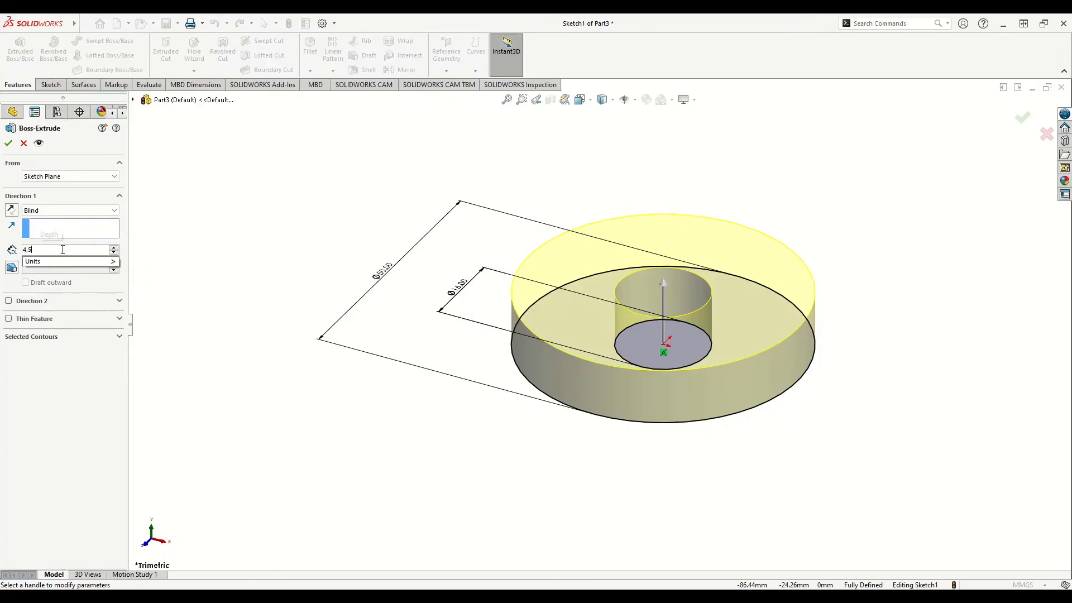
key("Return")
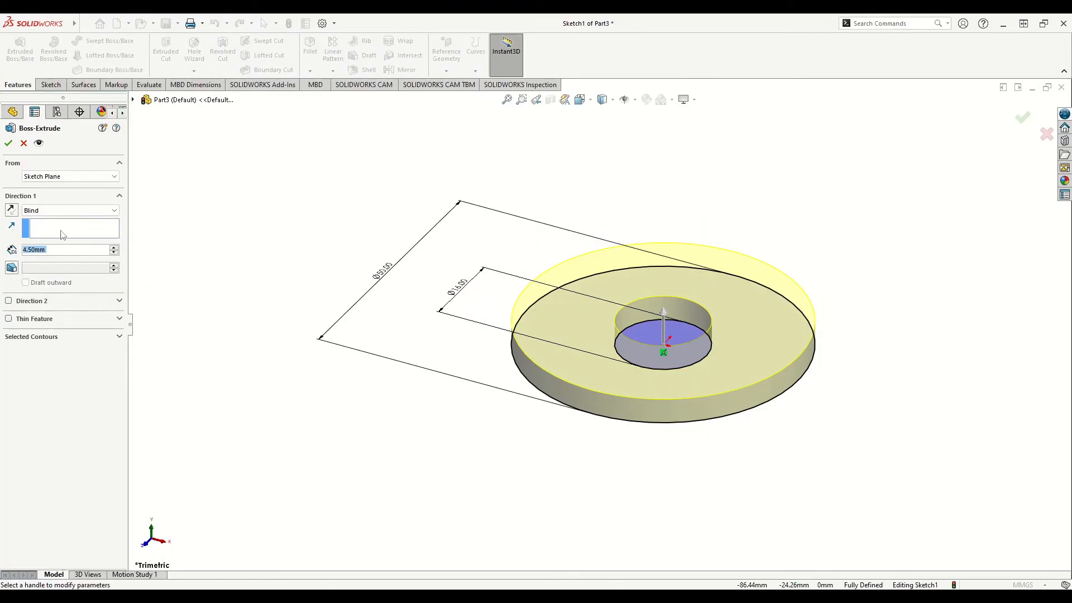
left_click(9, 143)
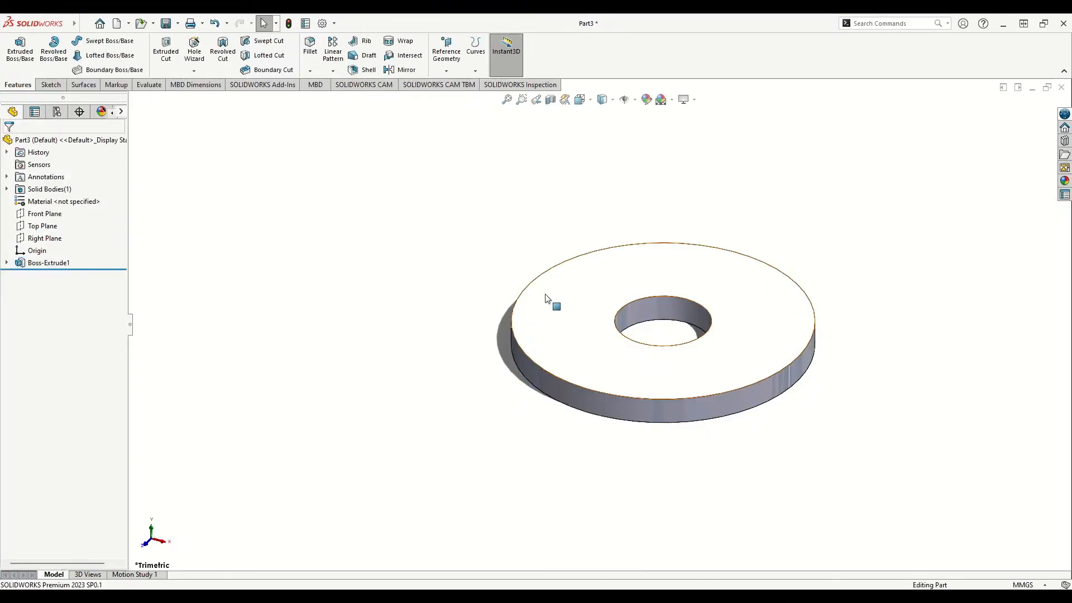
Step: Start a sketch on the flange's upper face and convert the edge of the centre hole into a sketch circle
left_click(571, 303)
left_click(604, 265)
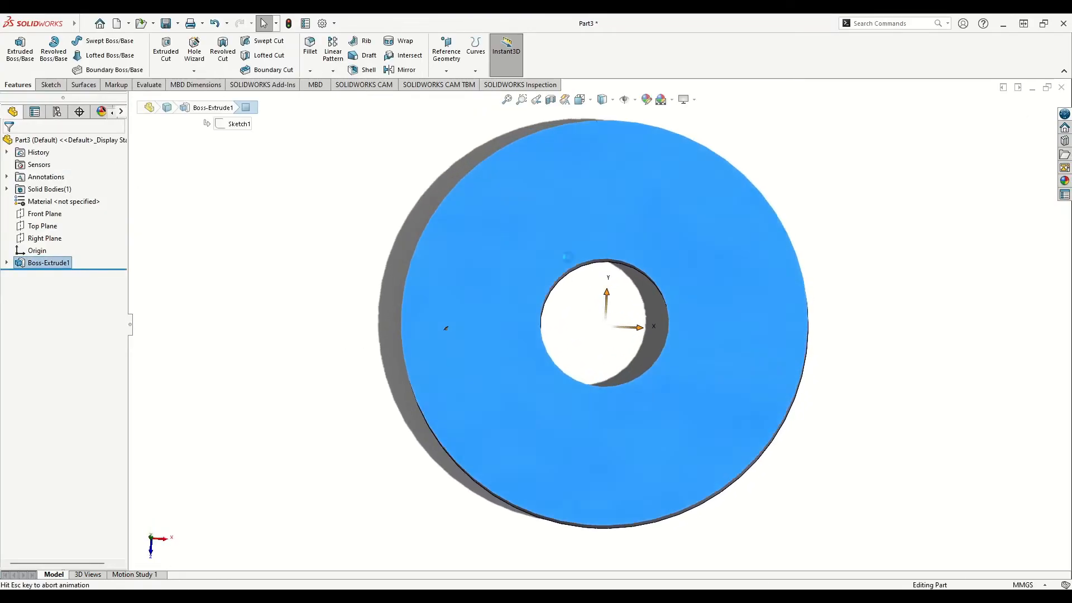
middle_click_drag(428, 334, 417, 336, "ctrl")
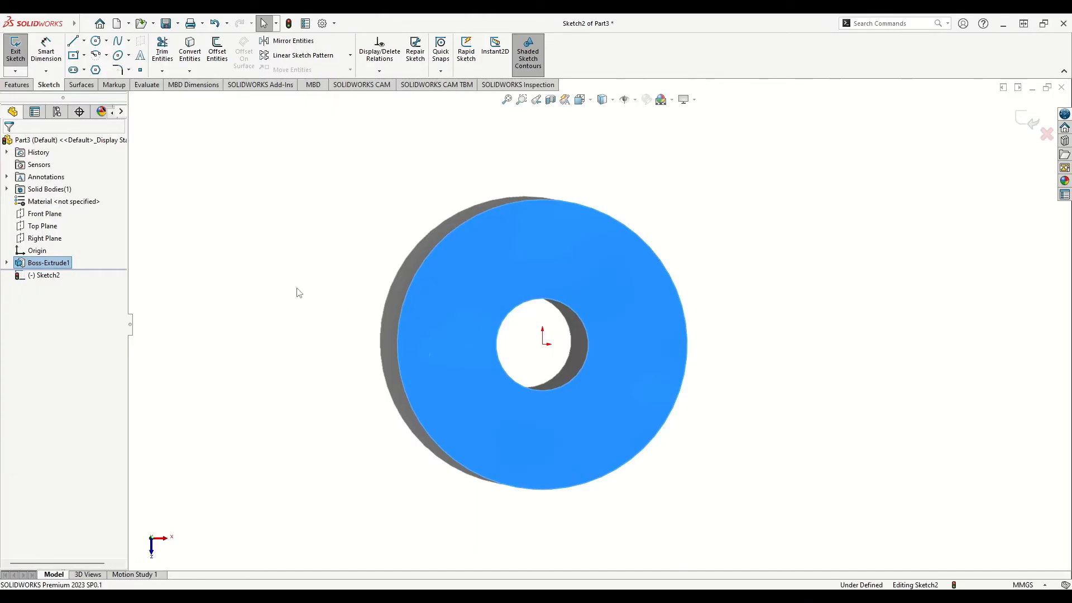
left_click(265, 270)
left_click(531, 302)
left_click(189, 50)
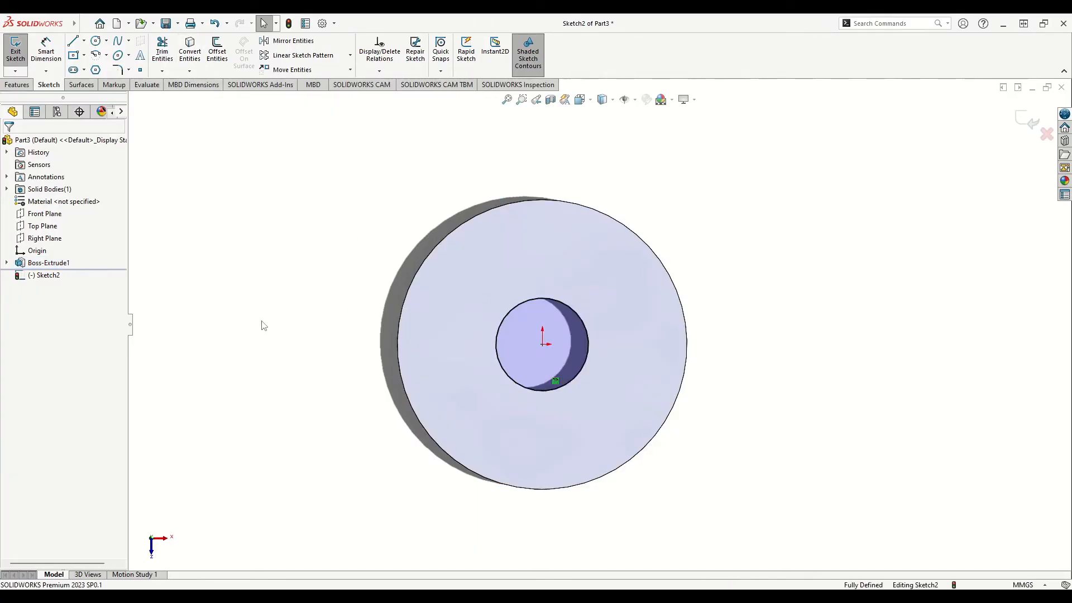
Step: Sketch a circle about 37 mm in diameter centred on the origin, around the converted hole edge
left_click(96, 41)
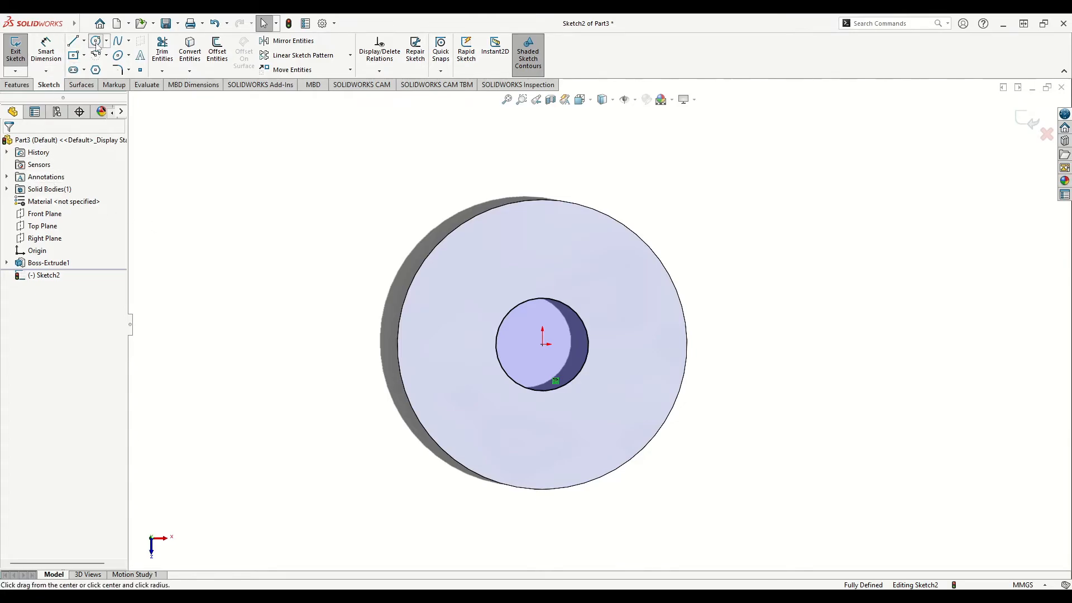
left_click(542, 344)
left_click(440, 374)
key("Escape")
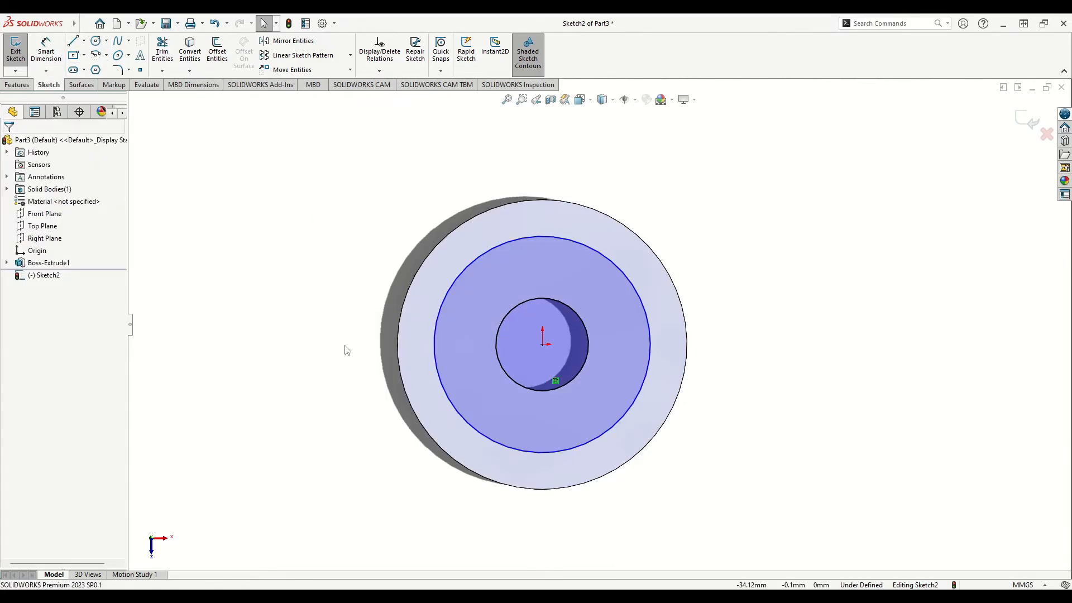
Step: Dimension the new outer circle's diameter as 36 mm
left_click(47, 58)
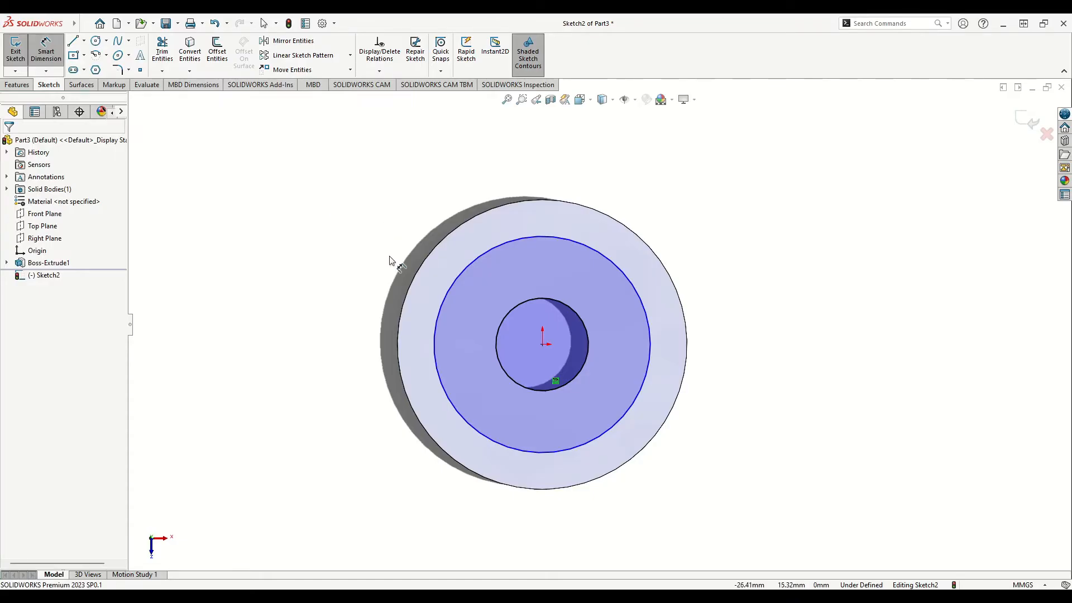
left_click(460, 287)
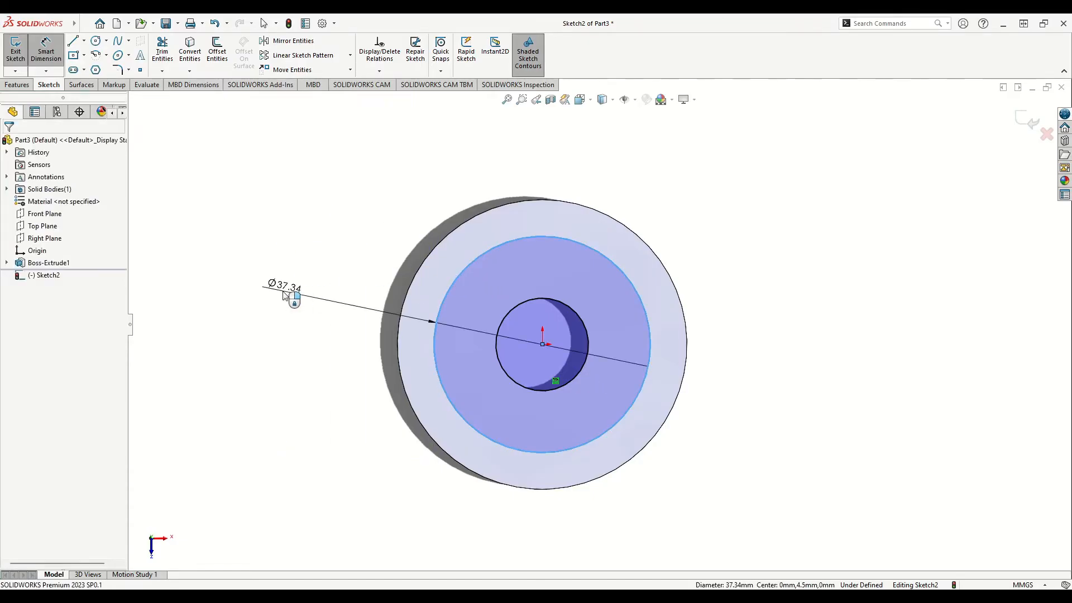
left_click(283, 290)
type("36")
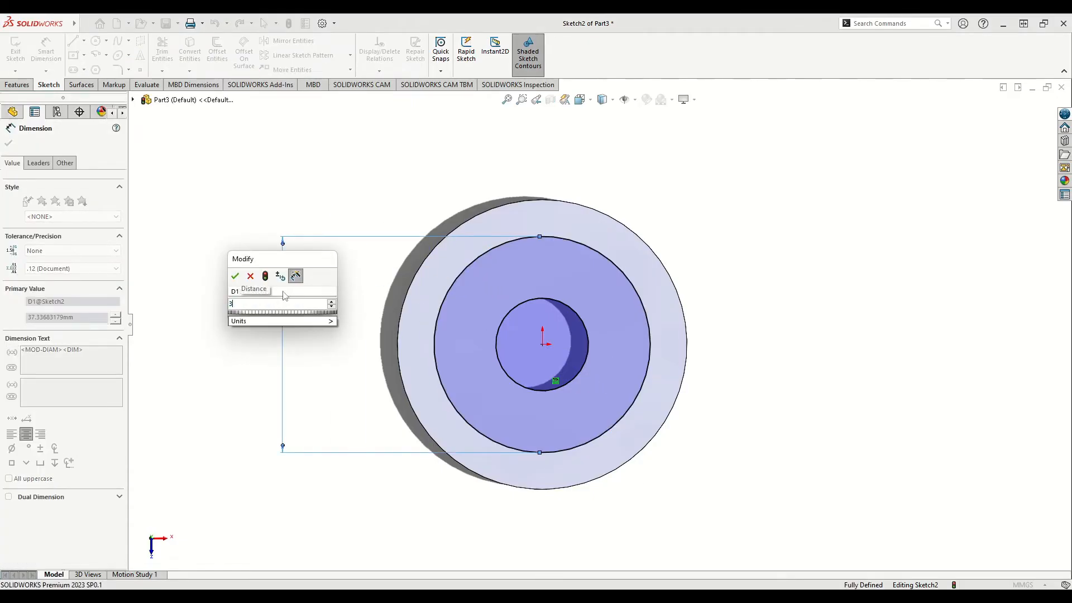
key("Return")
right_click(283, 295)
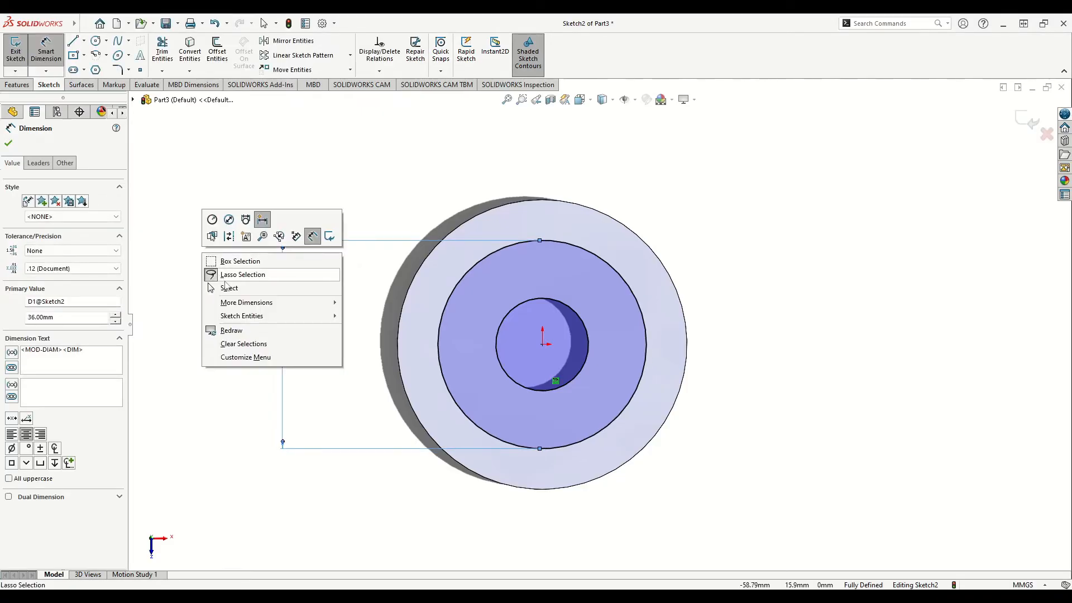
left_click(233, 280)
Step: Extrude the ring between the 36 mm circle and the hole to a blind depth of 25 mm, merged with the flange
left_click(17, 85)
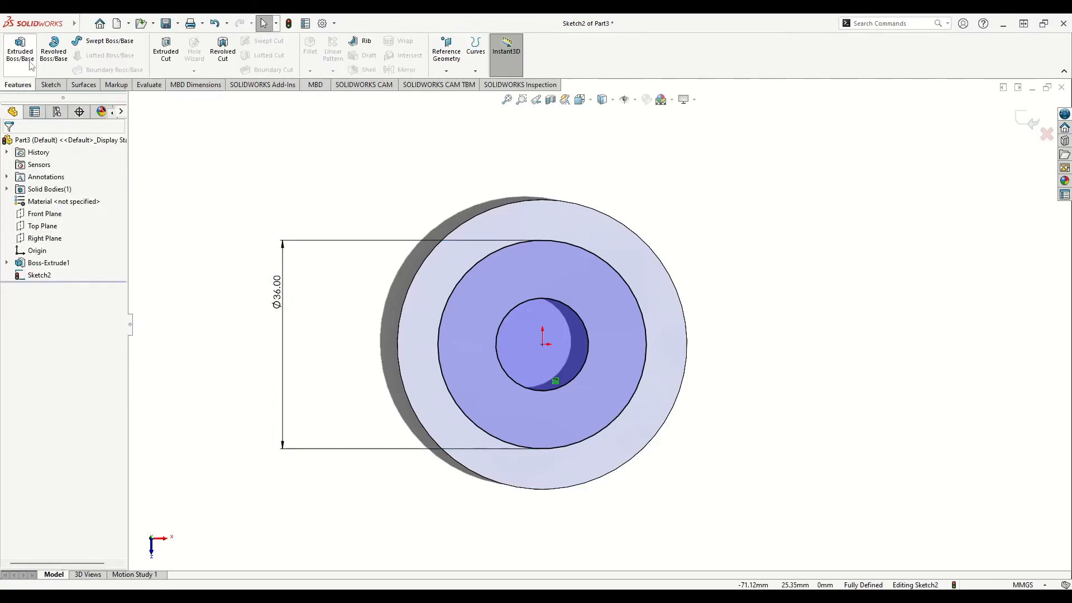
left_click(20, 49)
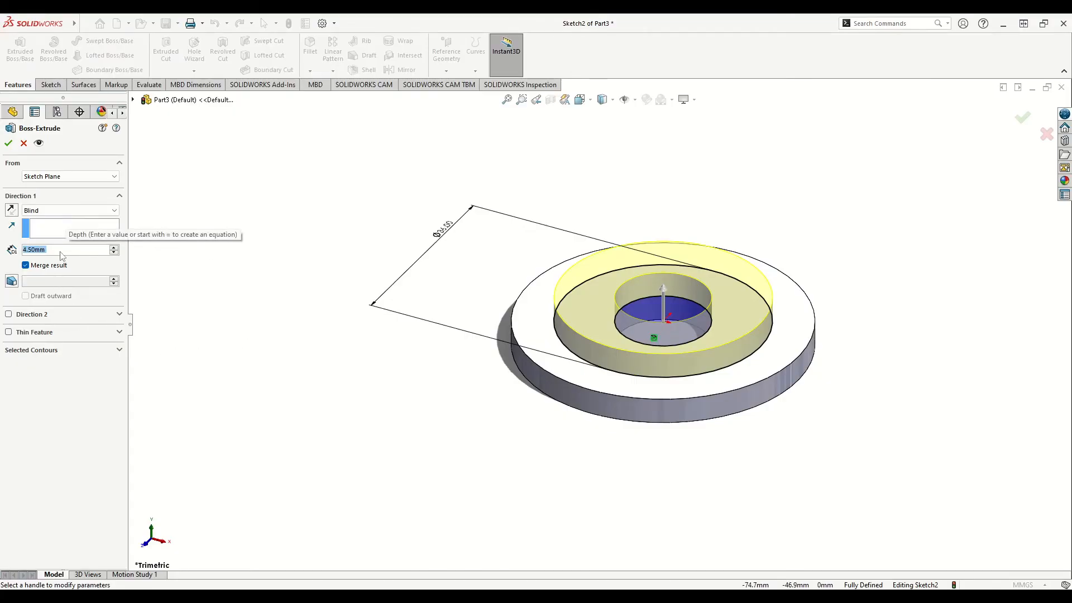
type("25")
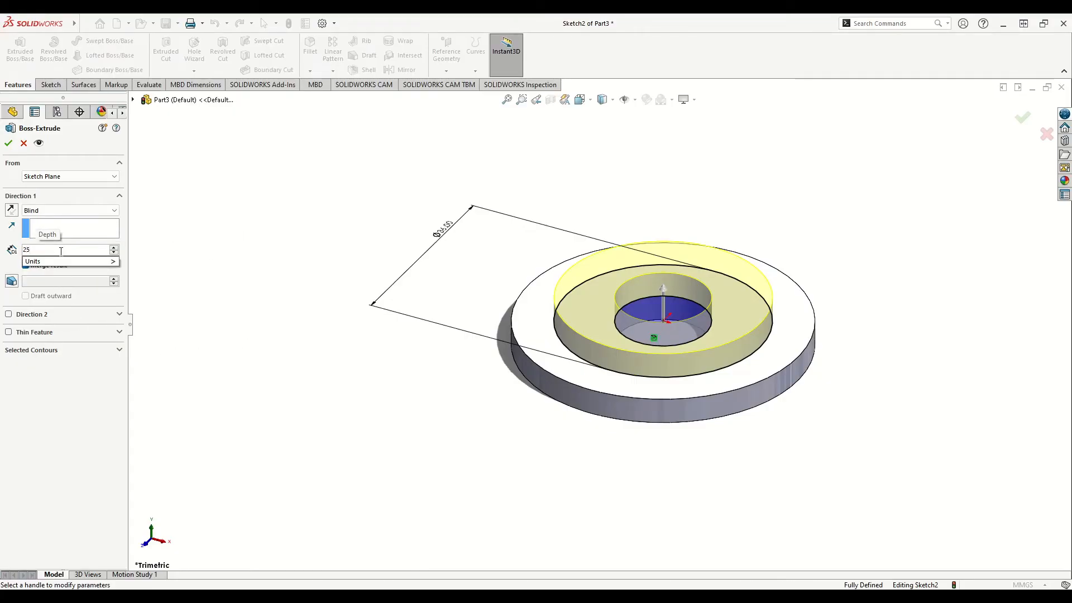
key("Return")
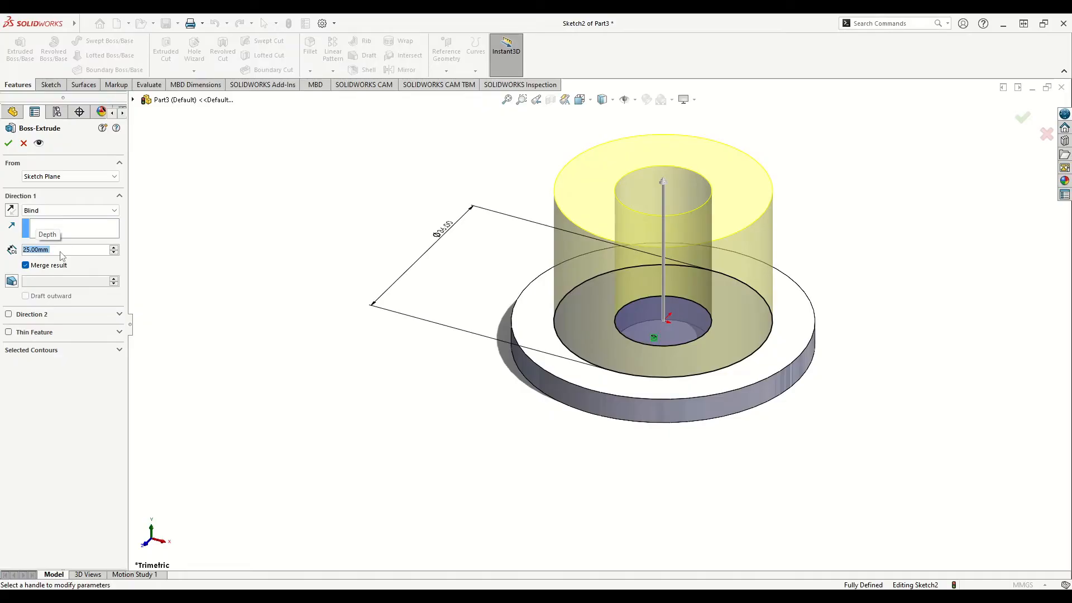
left_click(9, 143)
Step: Assign the Silicon Rubber material from the Rubber category to the bushing
middle_click_drag(367, 295, 280, 394)
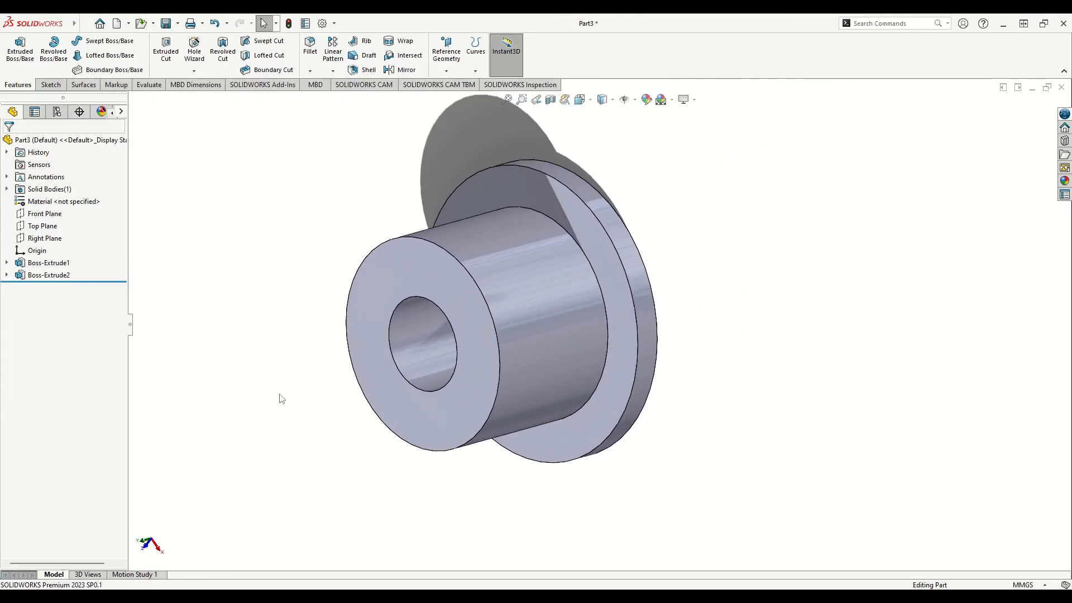
right_click(63, 203)
left_click(68, 210)
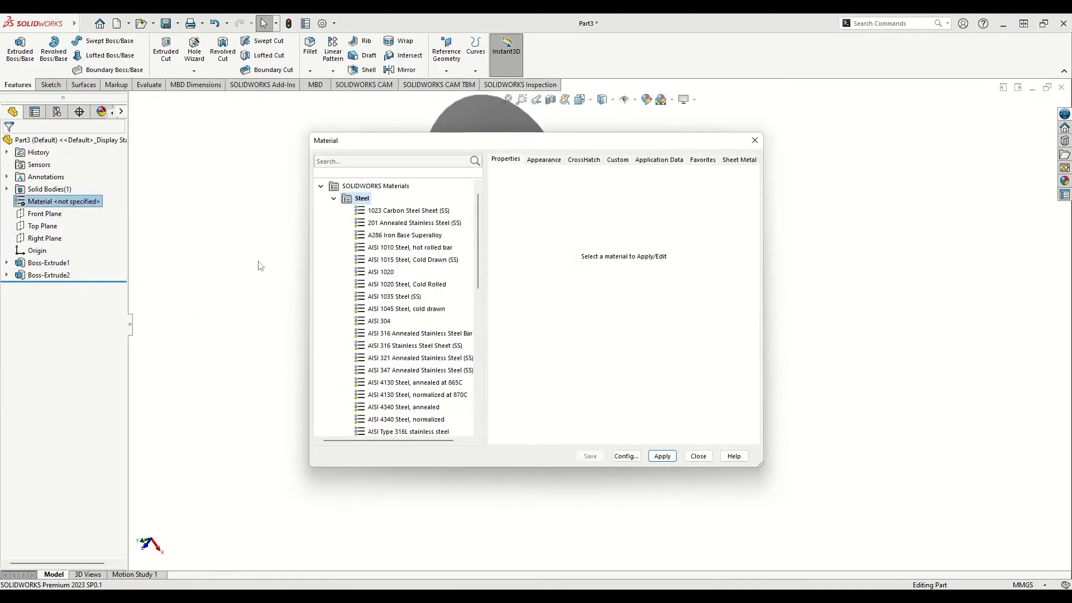
left_click(334, 199)
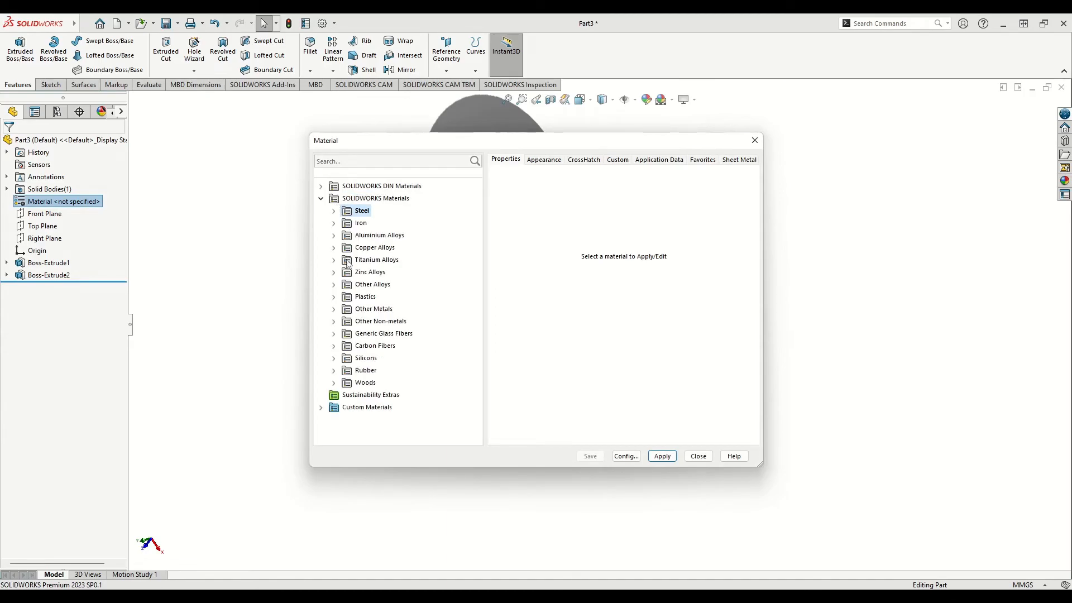
left_click(347, 371)
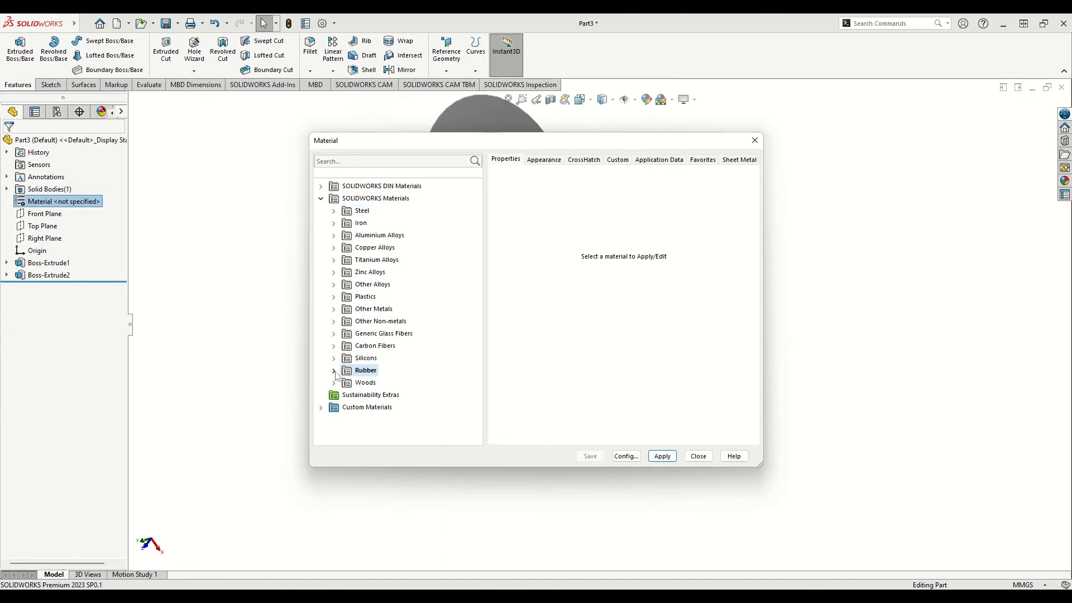
left_click(333, 371)
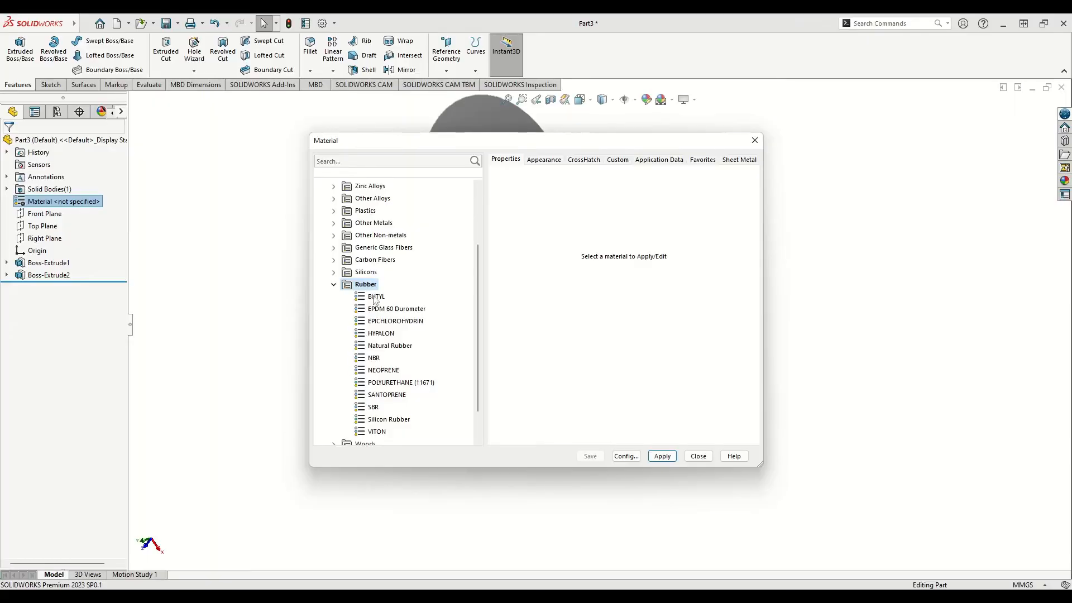
scroll(380, 342, "down", 1)
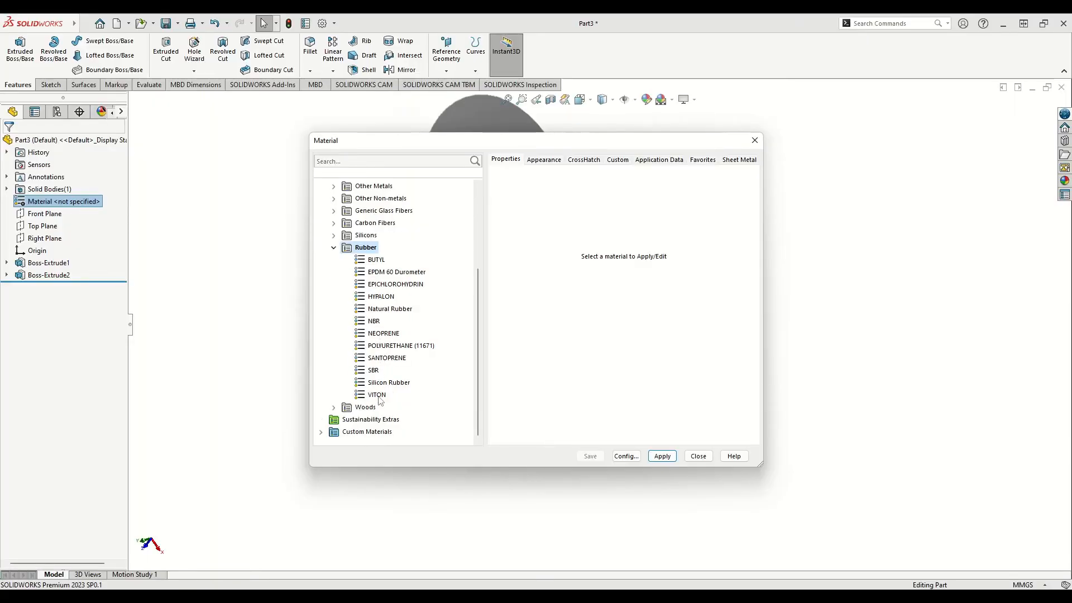
scroll(379, 400, "up", 1)
left_click(405, 424)
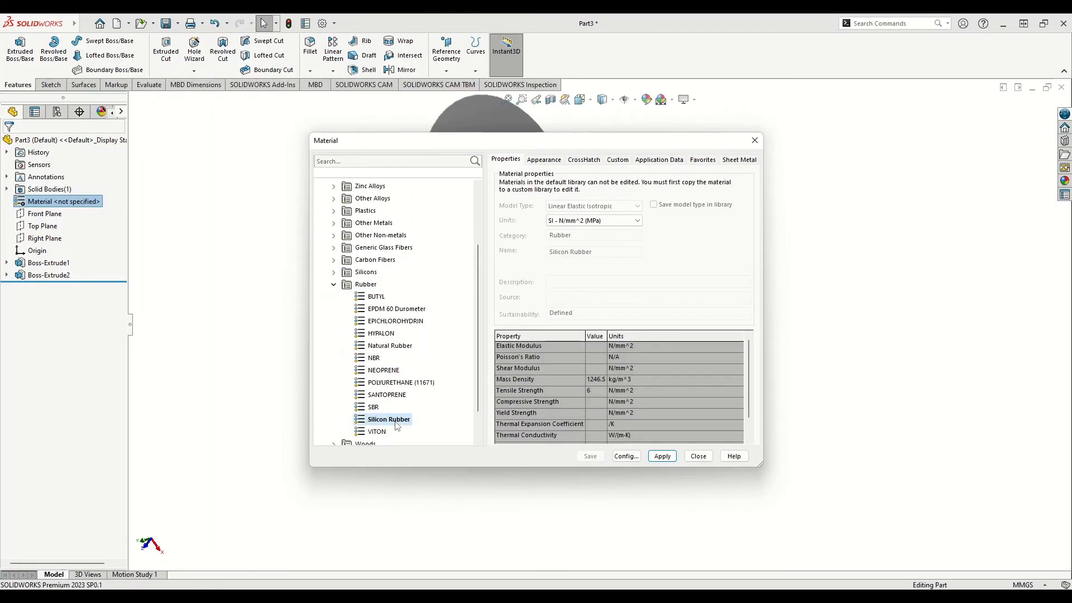
left_click(663, 458)
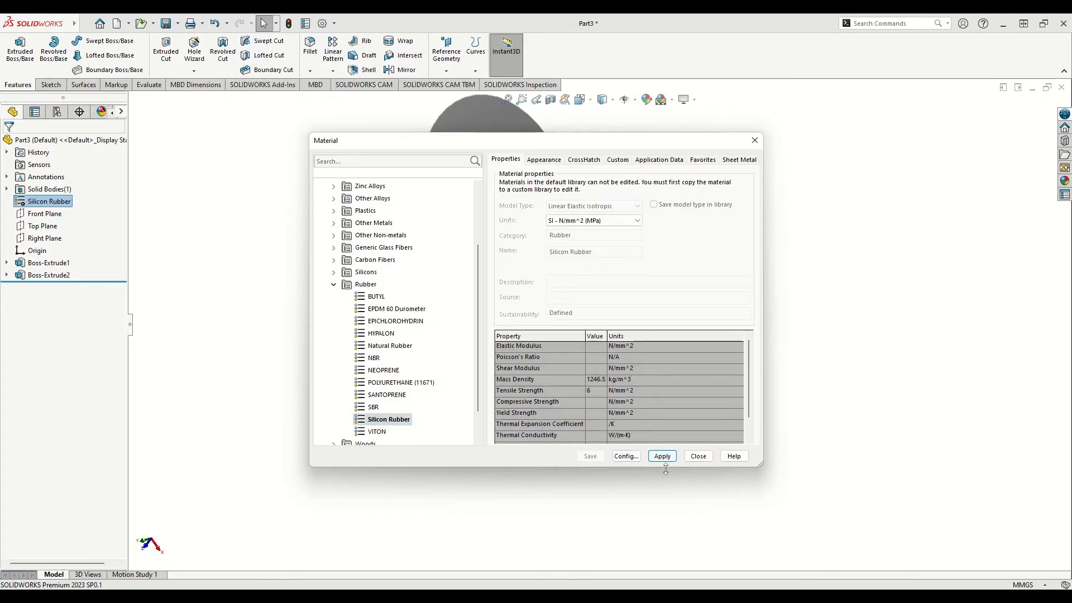
left_click(699, 456)
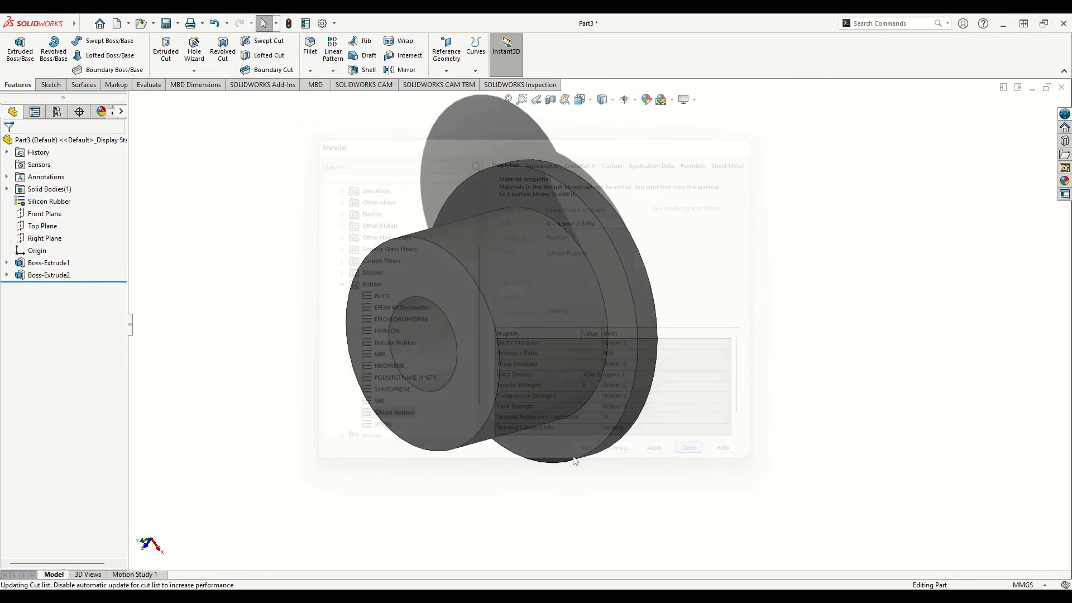
Step: Save the part as Bushing1 in the AntivibrMount folder
middle_click_drag(251, 395, 371, 430)
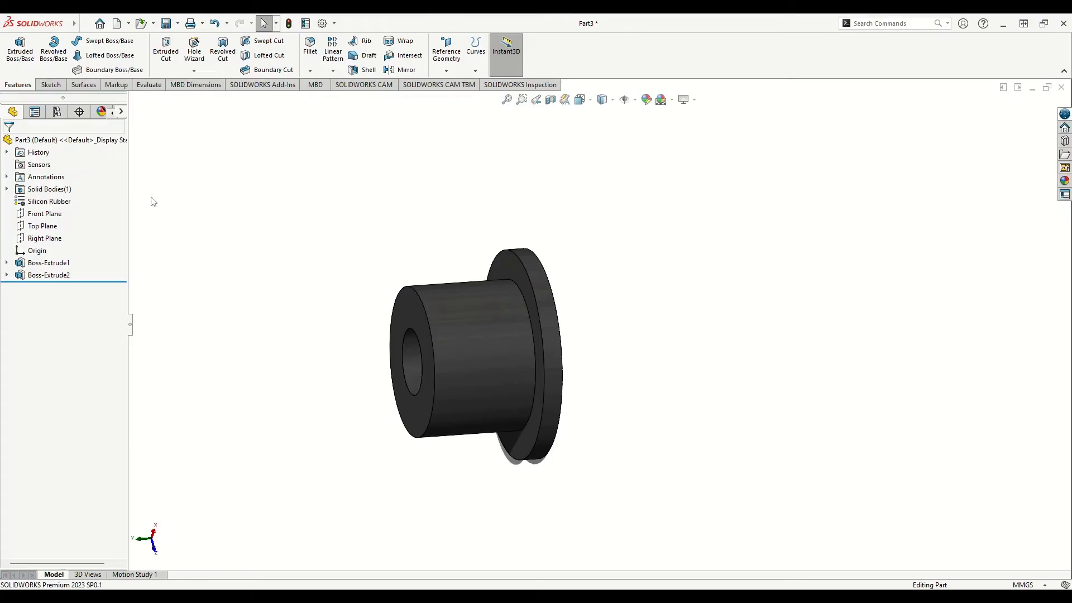
left_click(177, 23)
left_click(190, 53)
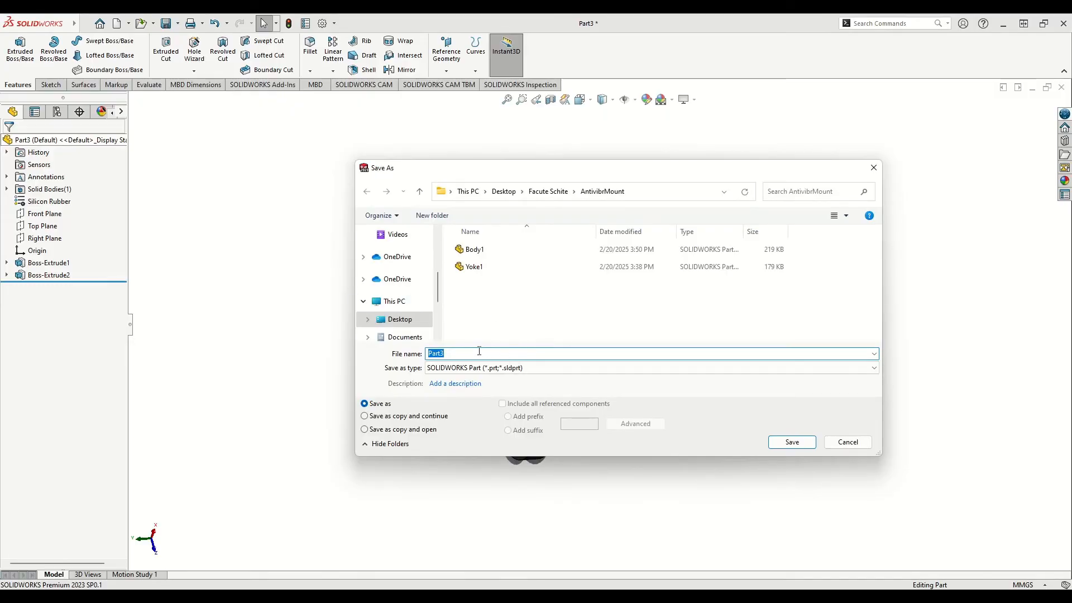
type("Bushi8")
left_click(794, 441)
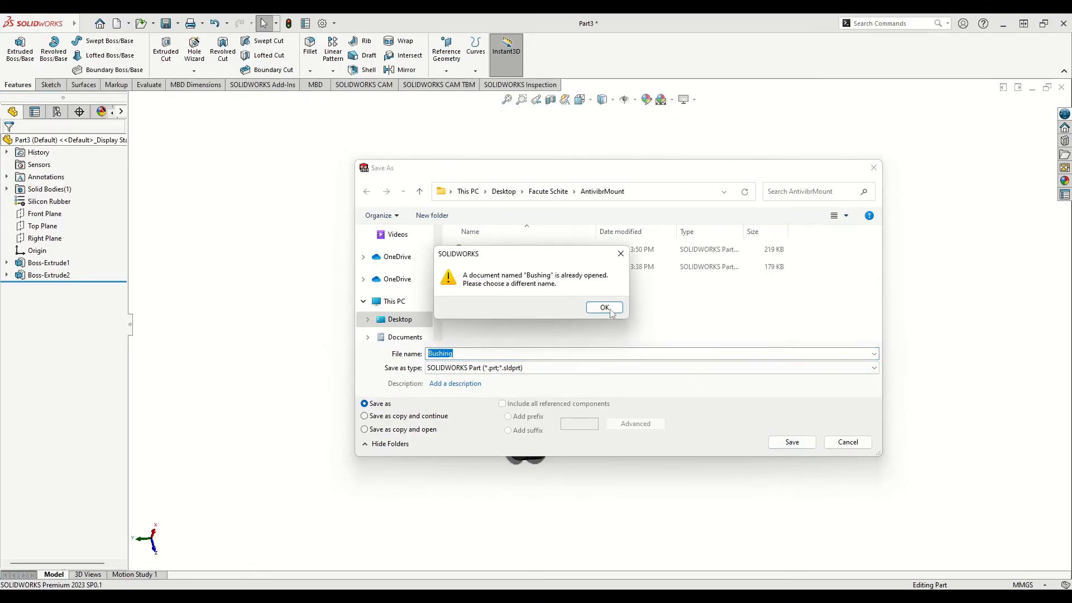
left_click(620, 256)
left_click(473, 354)
left_click(810, 443)
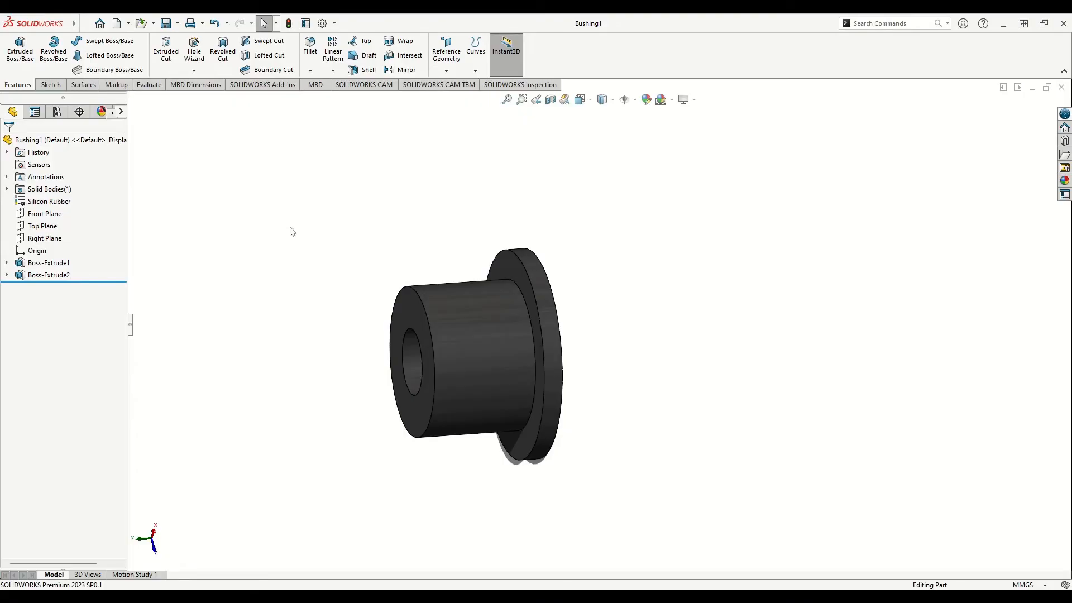
Step: Create a new assembly document
left_click(81, 26)
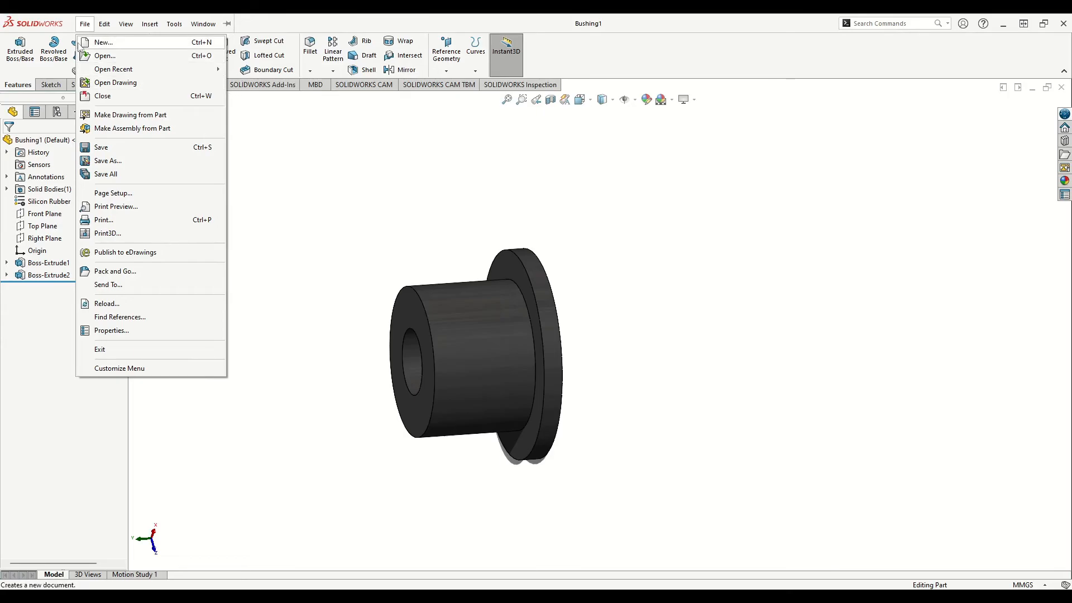
left_click(96, 45)
left_click(389, 286)
left_click(449, 447)
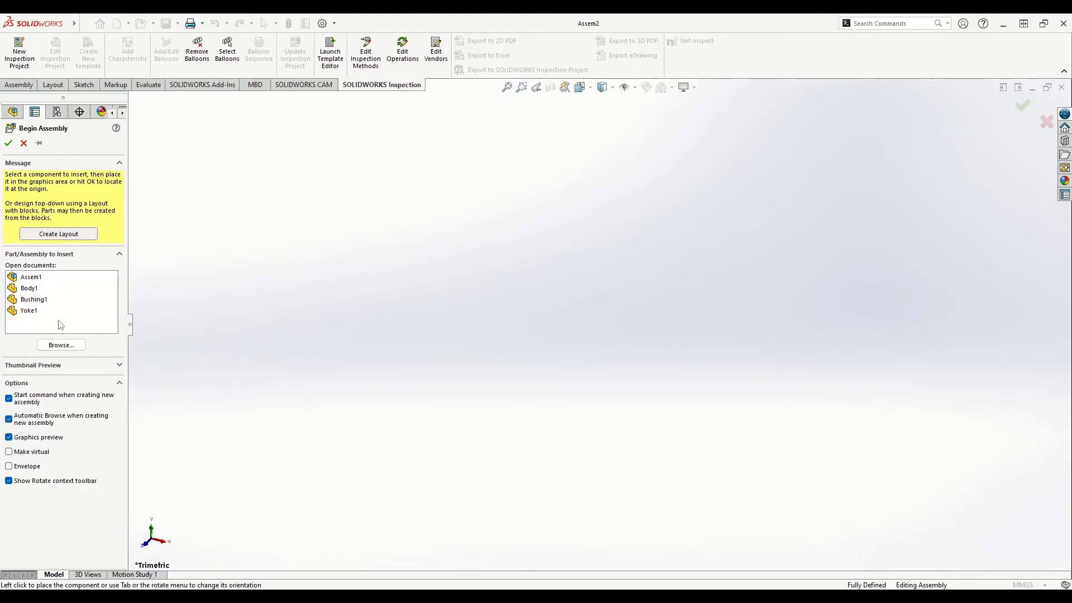
Step: Insert Body1, Bushing1 and Yoke1 into the assembly, placing them apart from one another with Body1 first
left_click_drag(35, 310, 34, 295)
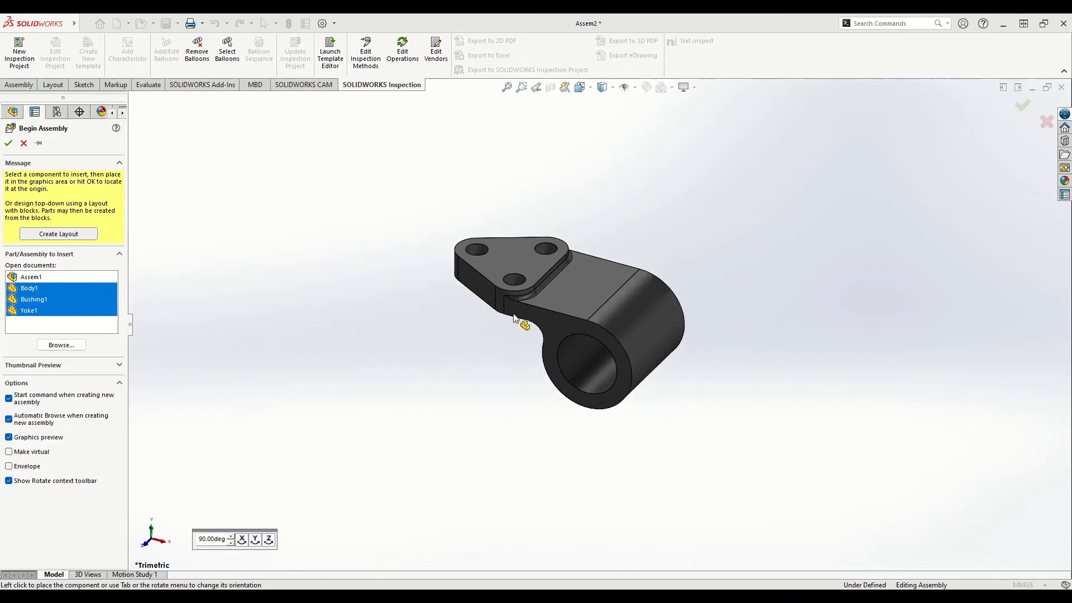
left_click(510, 313)
left_click(310, 373)
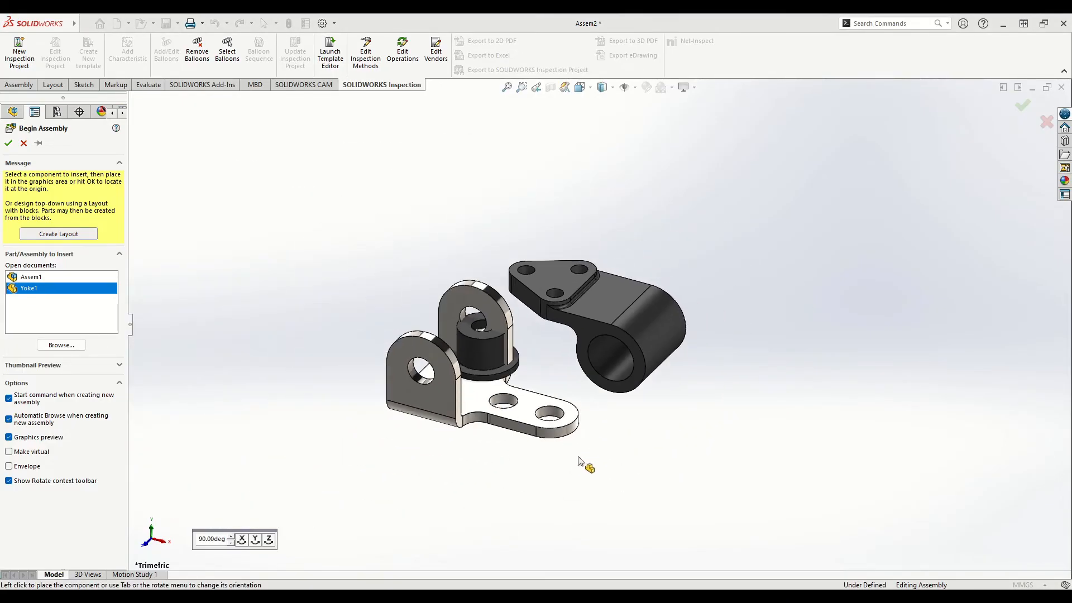
left_click(580, 452)
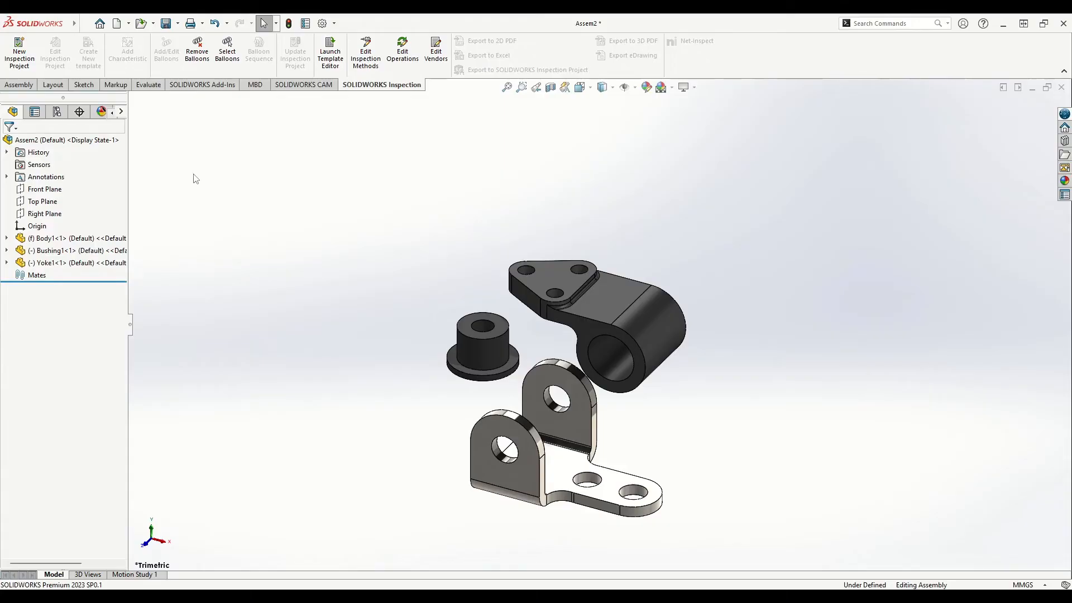
Step: Insert the sPLIT pIN part from the Split pin folder into the assembly, placing it in empty space beside the yoke
left_click(85, 25)
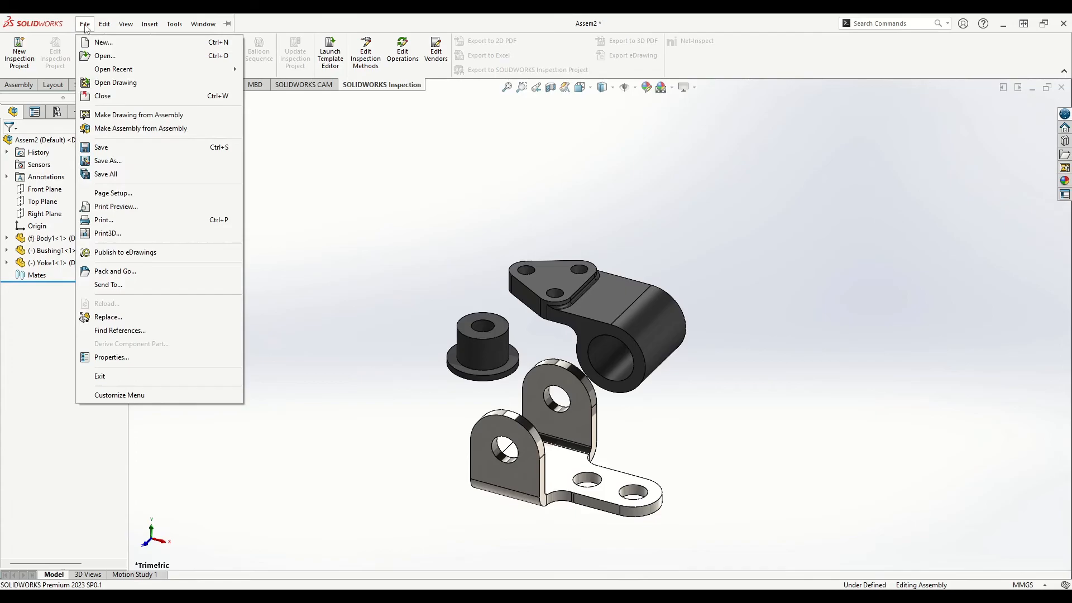
mouse_move(149, 26)
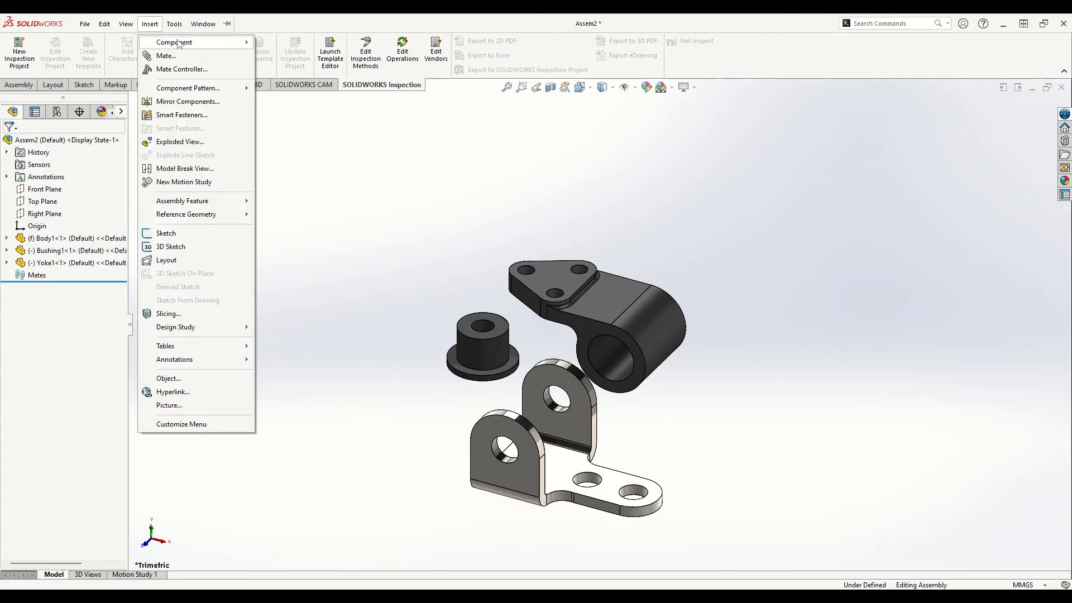
mouse_move(183, 44)
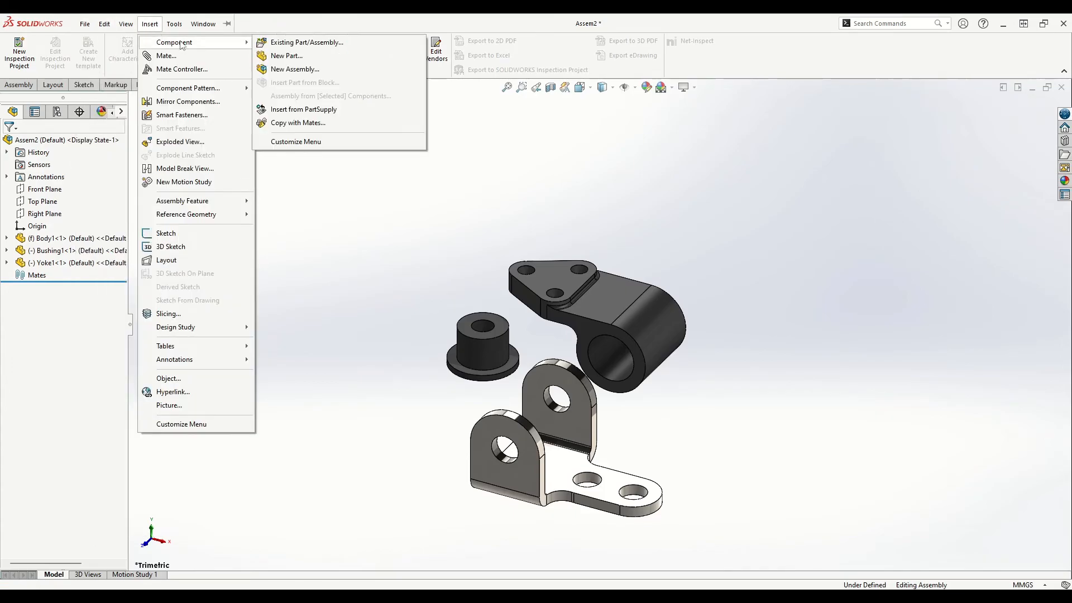
left_click(298, 44)
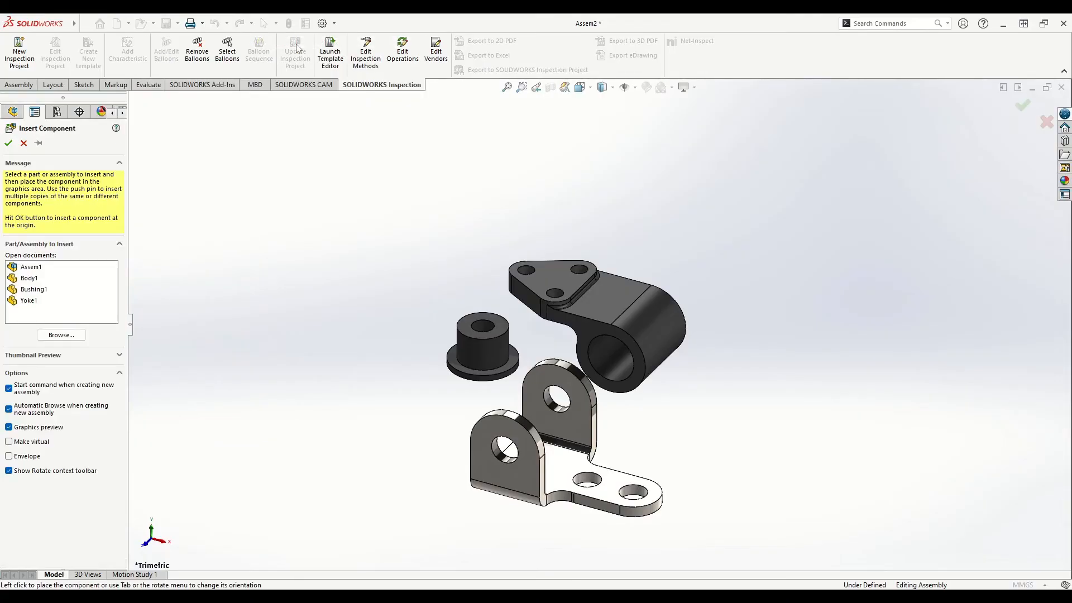
left_click(66, 337)
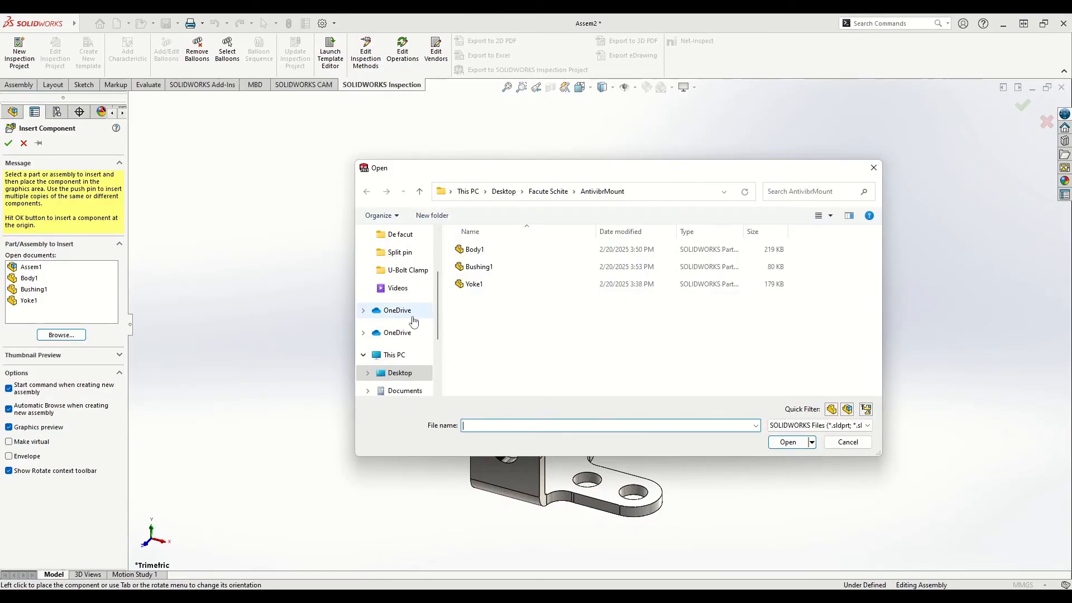
left_click(399, 252)
left_click(728, 254)
left_click(788, 442)
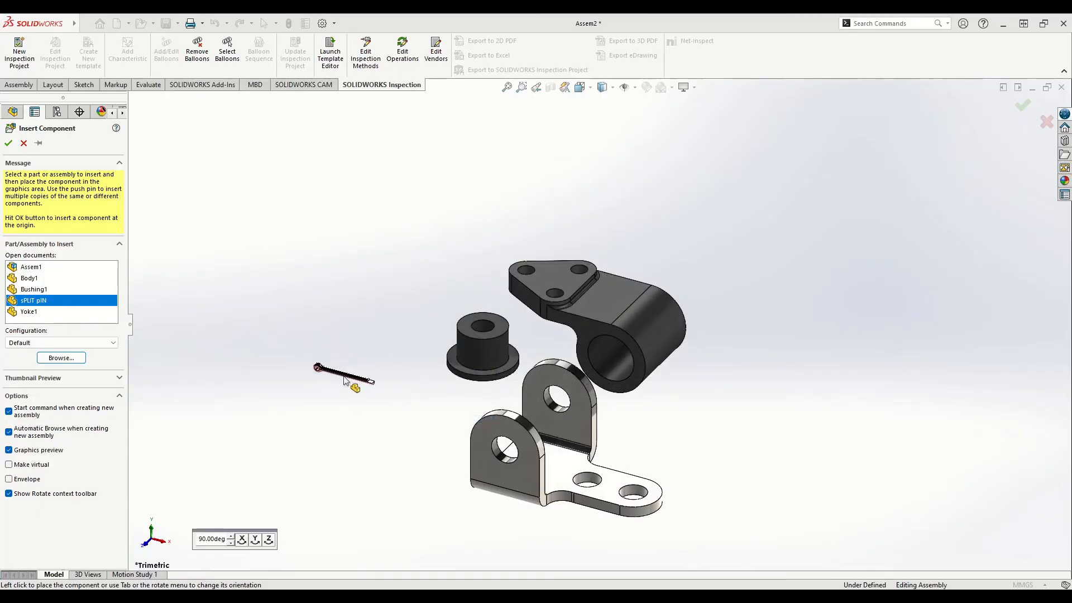
left_click(351, 405)
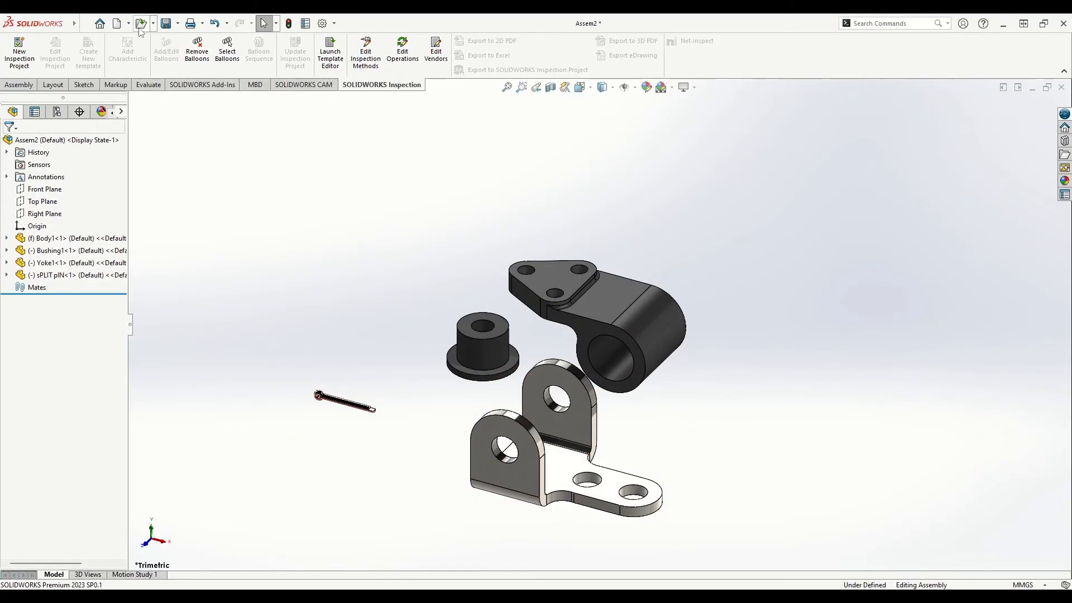
Step: Insert the Slotted nut M16 part from the Slotted Nut folder into the assembly, placing it above the split pin
left_click(153, 24)
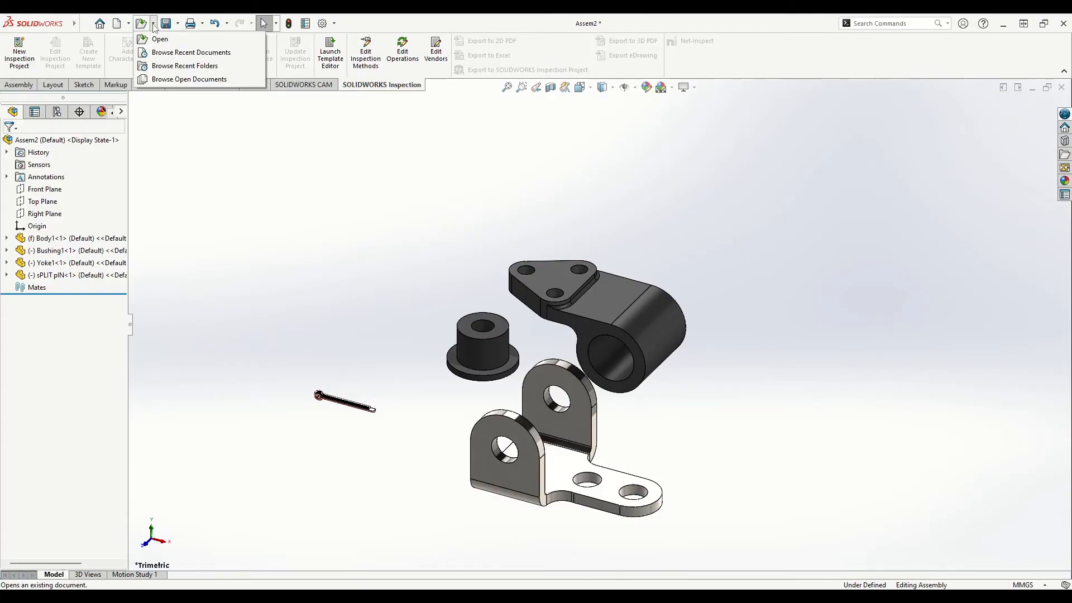
left_click(85, 24)
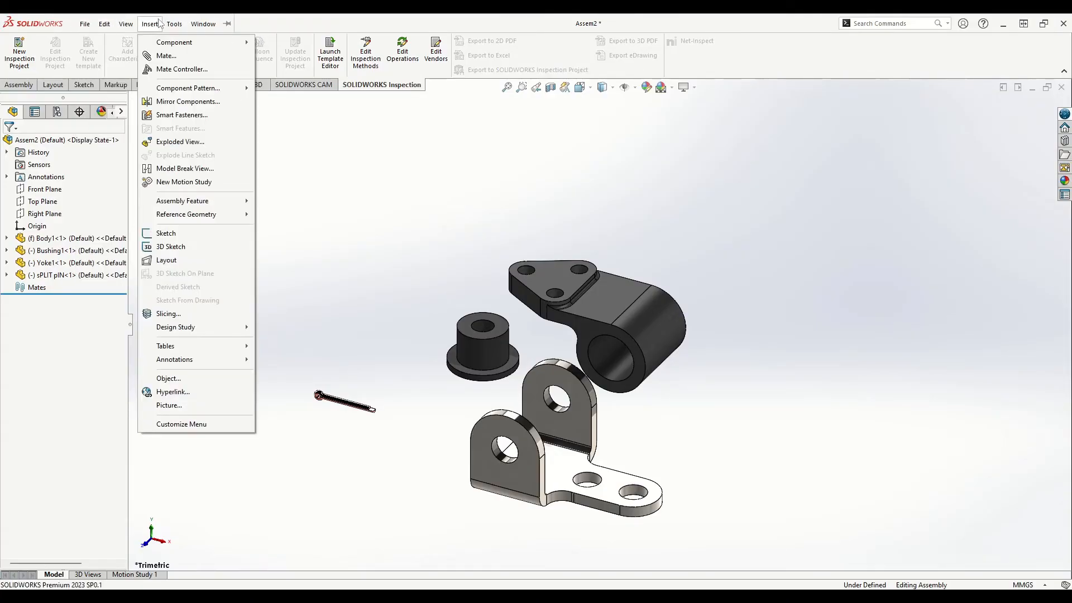
mouse_move(240, 43)
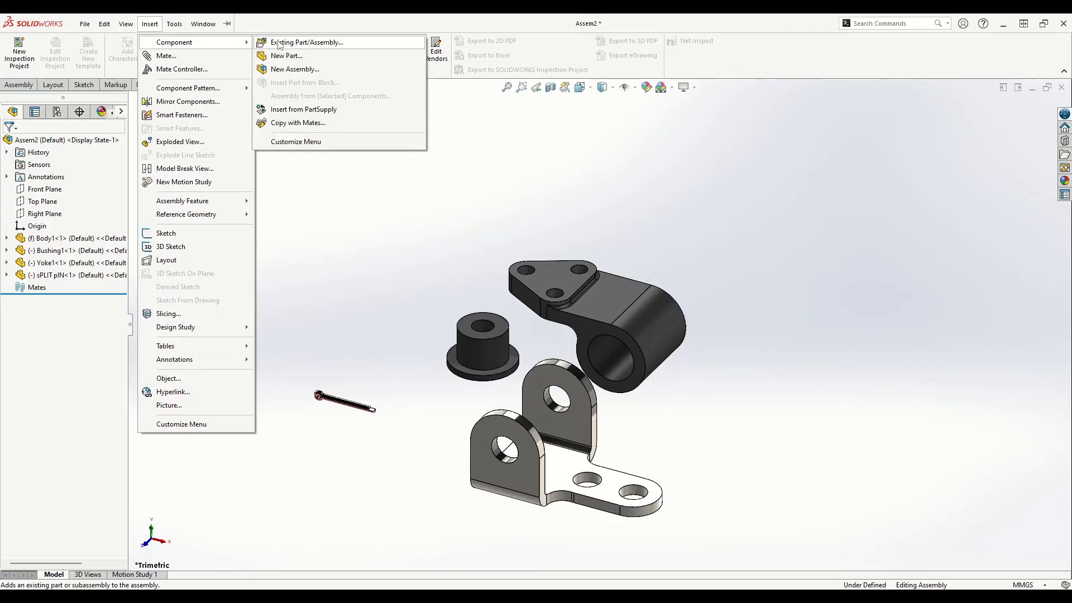
left_click(279, 43)
left_click(61, 334)
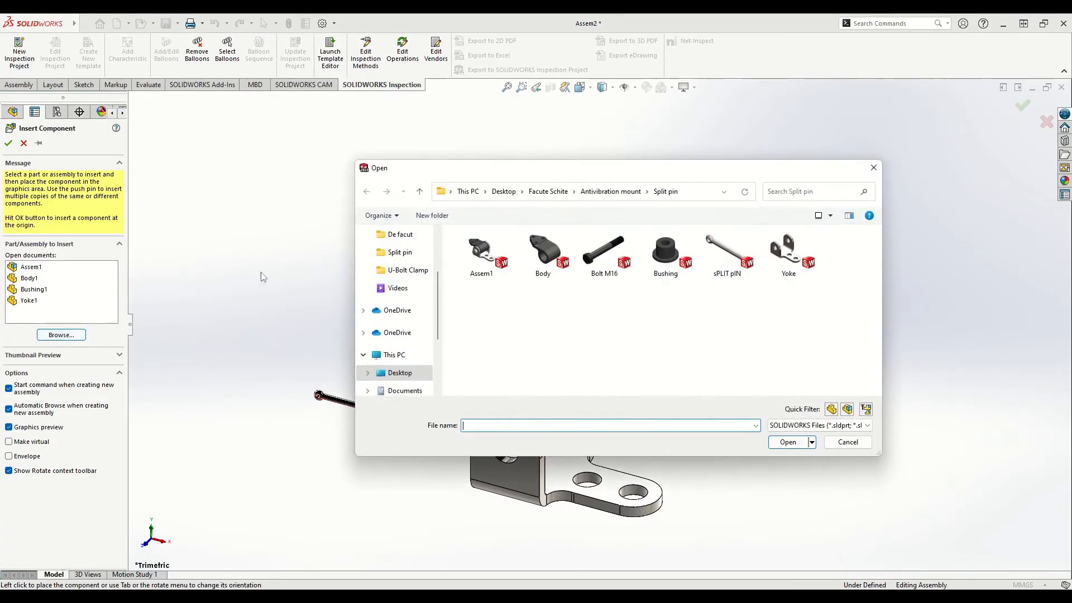
left_click(419, 192)
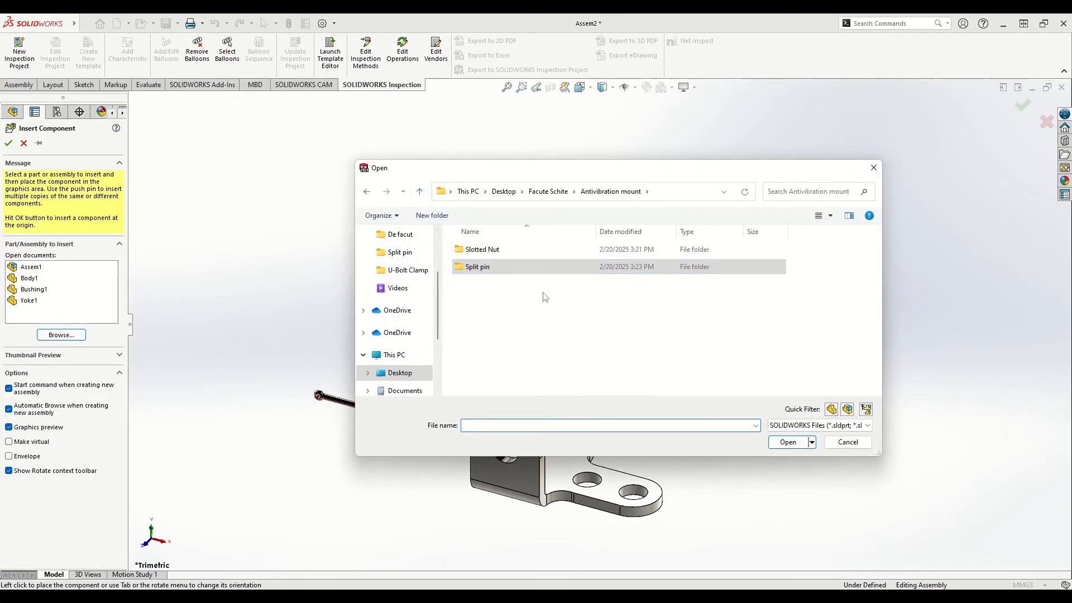
double_click(505, 248)
double_click(493, 251)
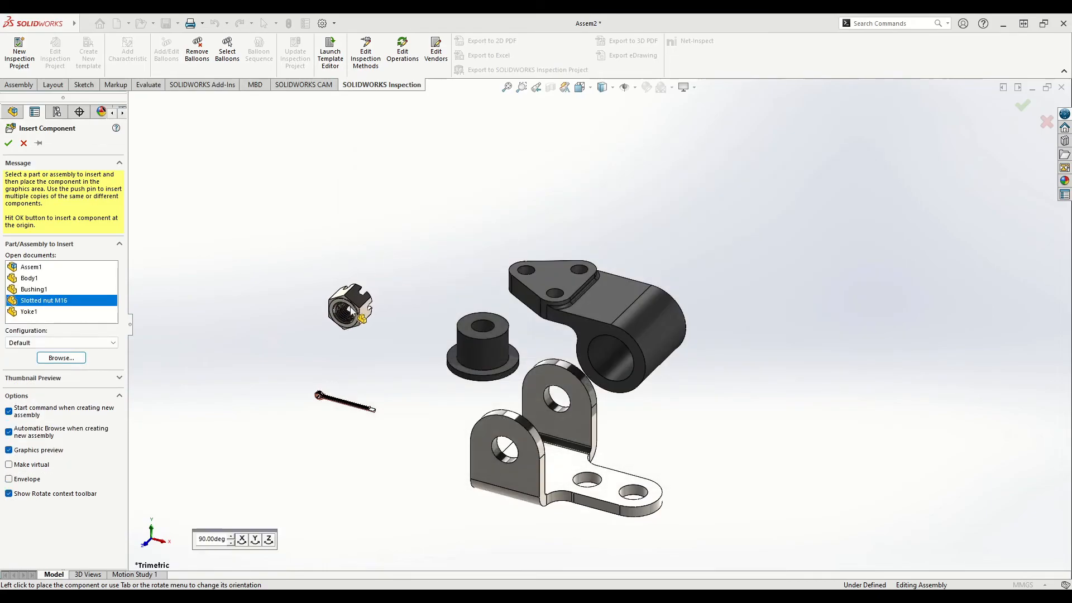
left_click(344, 299)
Step: Start creating a part from the Toolbox's ANSI Metric hex-head Hex Bolt - ANSI B18.2.3.5M
middle_click_drag(329, 422, 397, 436)
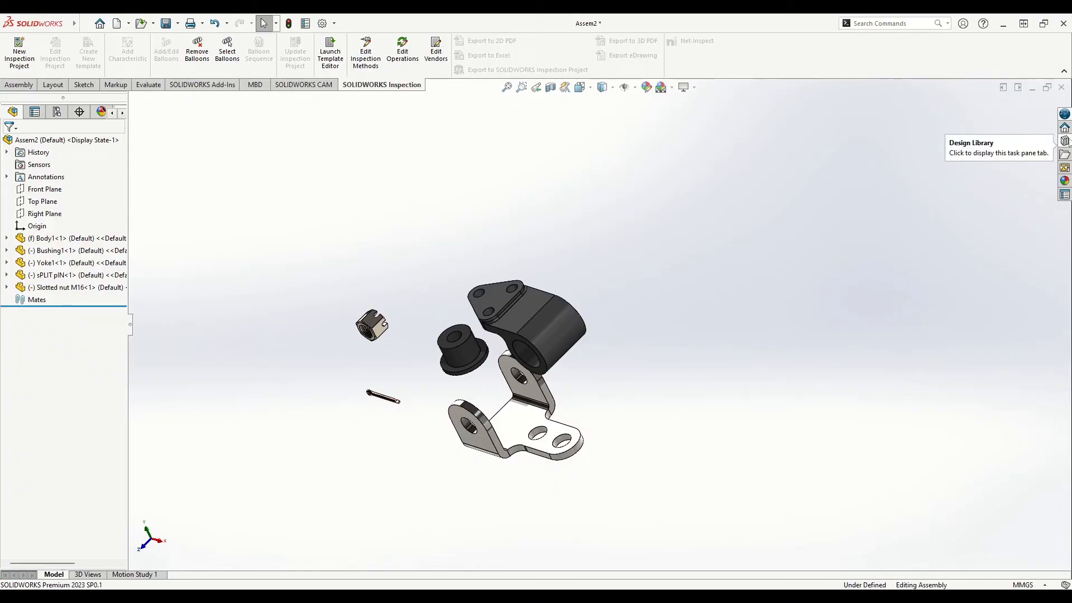
left_click(1065, 141)
left_click(927, 133)
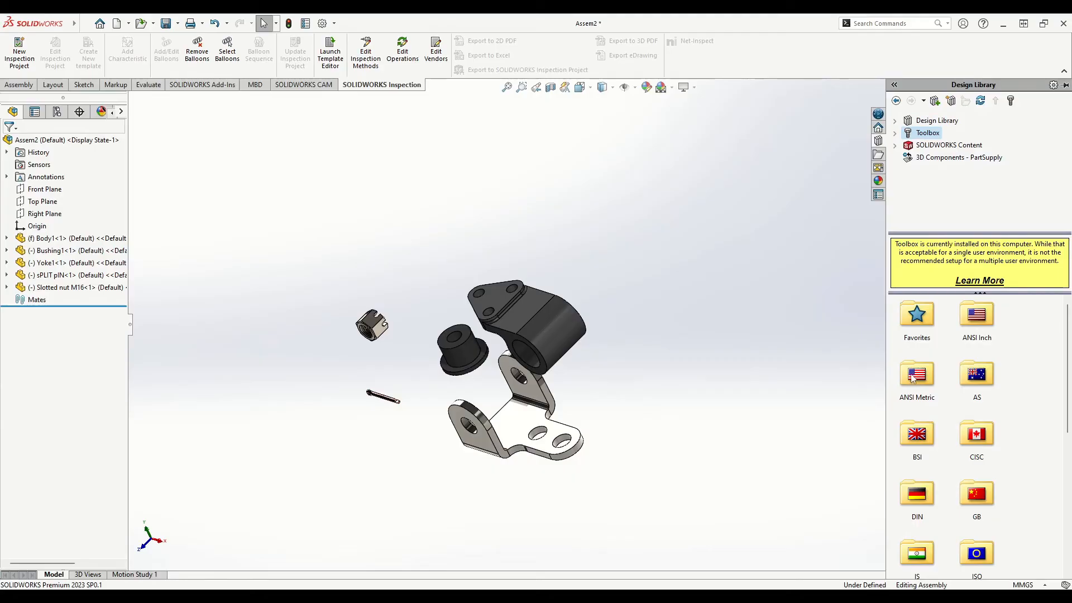
double_click(926, 379)
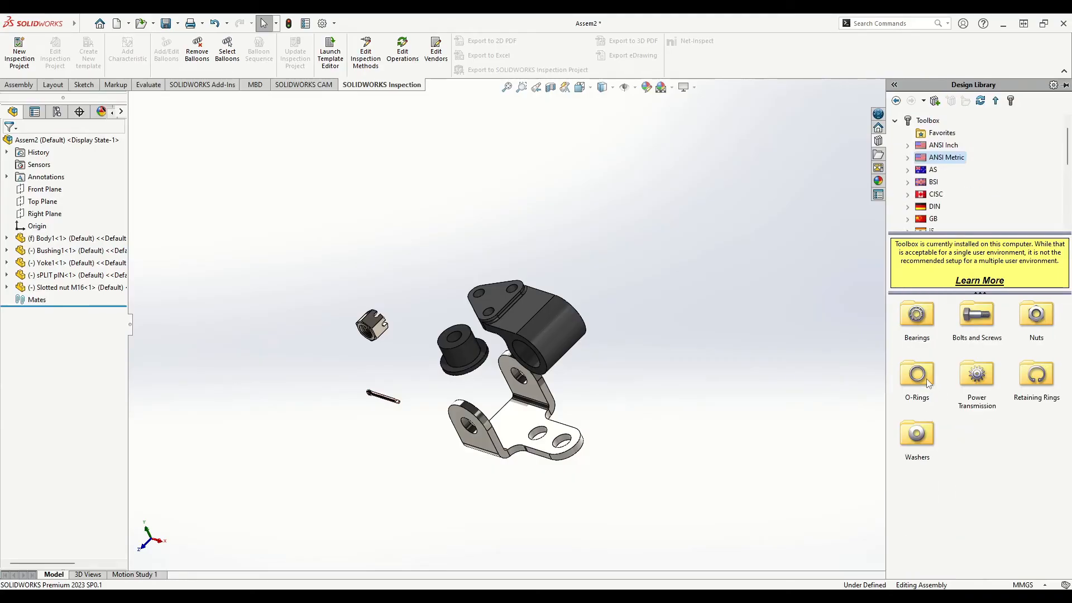
double_click(972, 323)
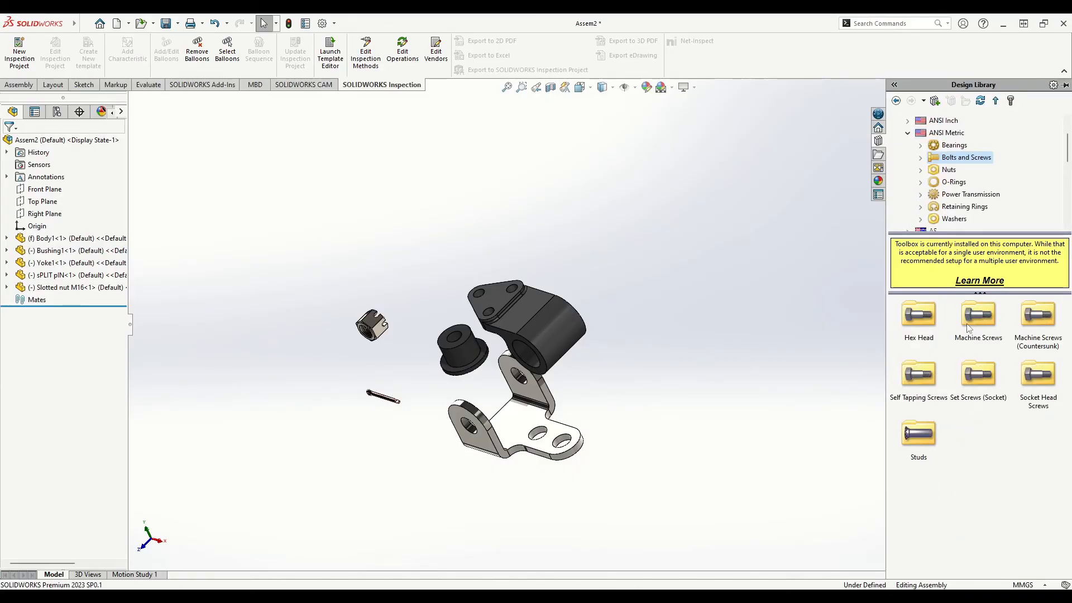
double_click(922, 323)
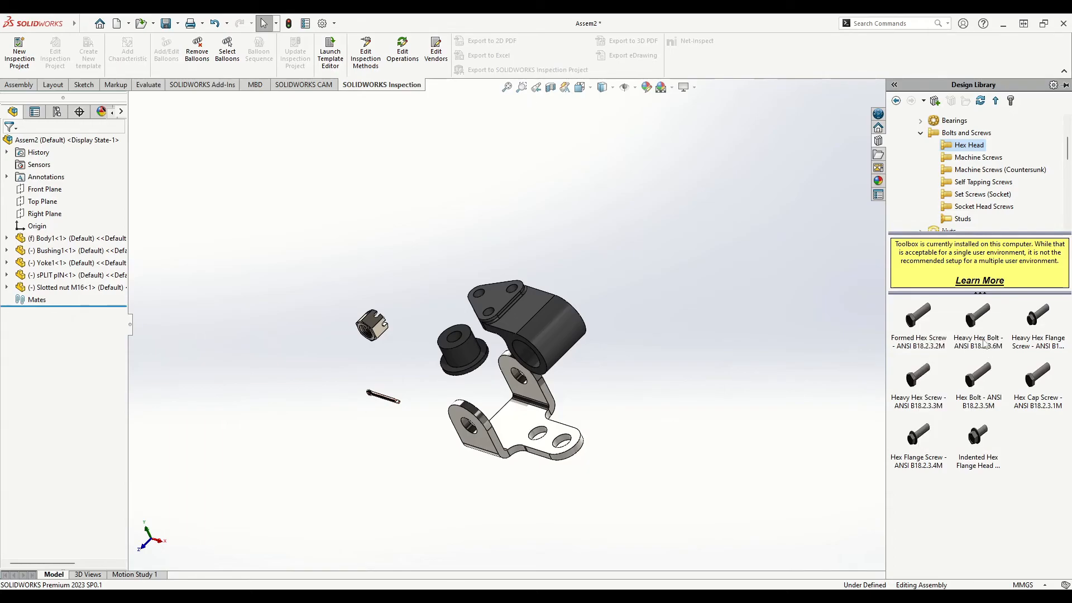
right_click(981, 381)
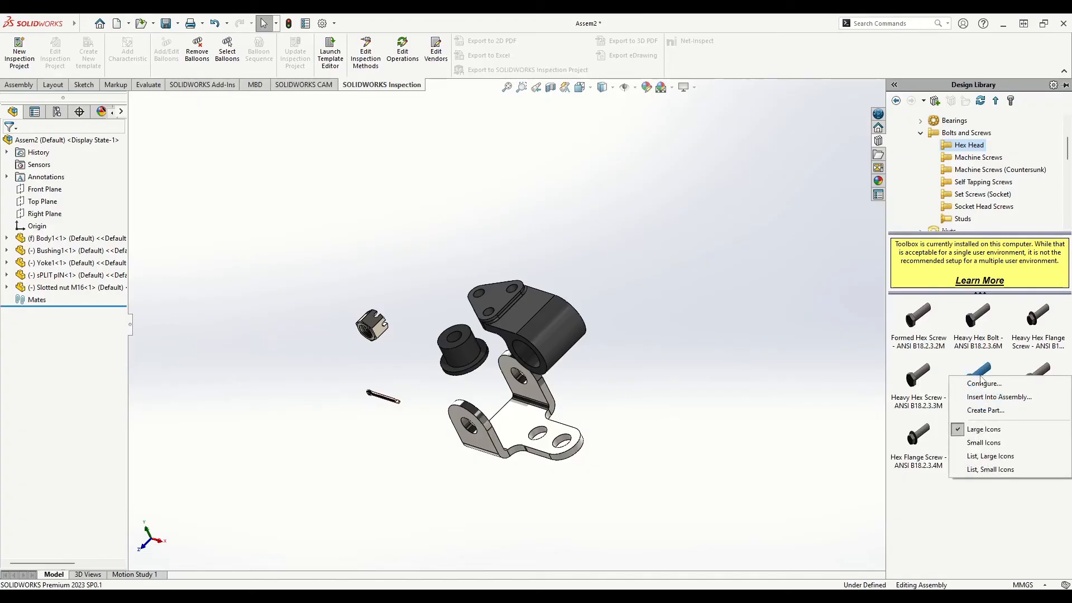
left_click(986, 411)
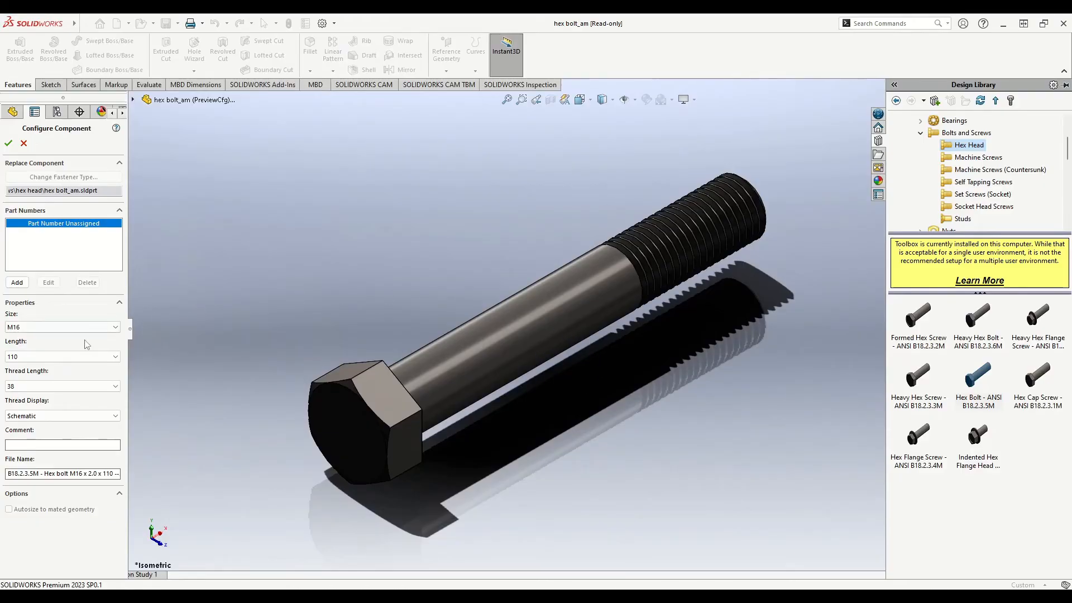
Step: Configure the hex bolt with size M16, length 110 and thread length 38
left_click(56, 332)
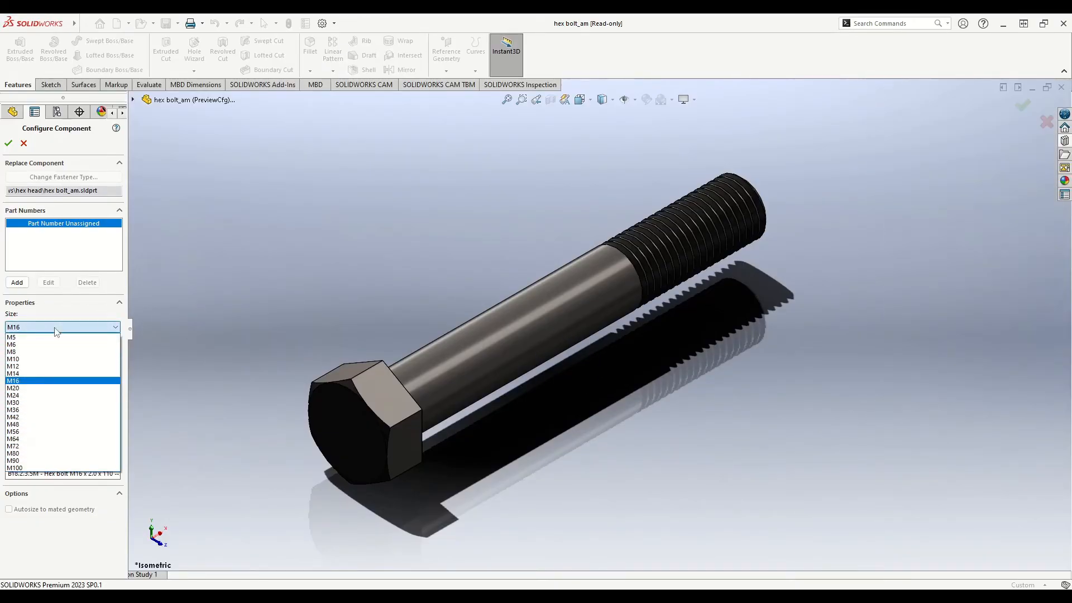
left_click(45, 377)
left_click(54, 358)
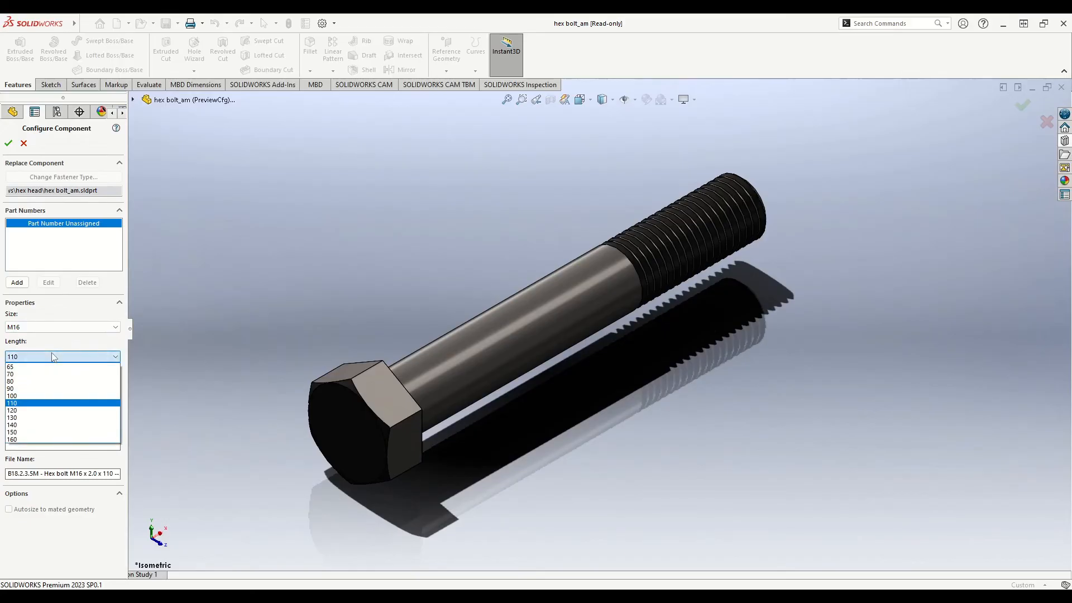
left_click(33, 403)
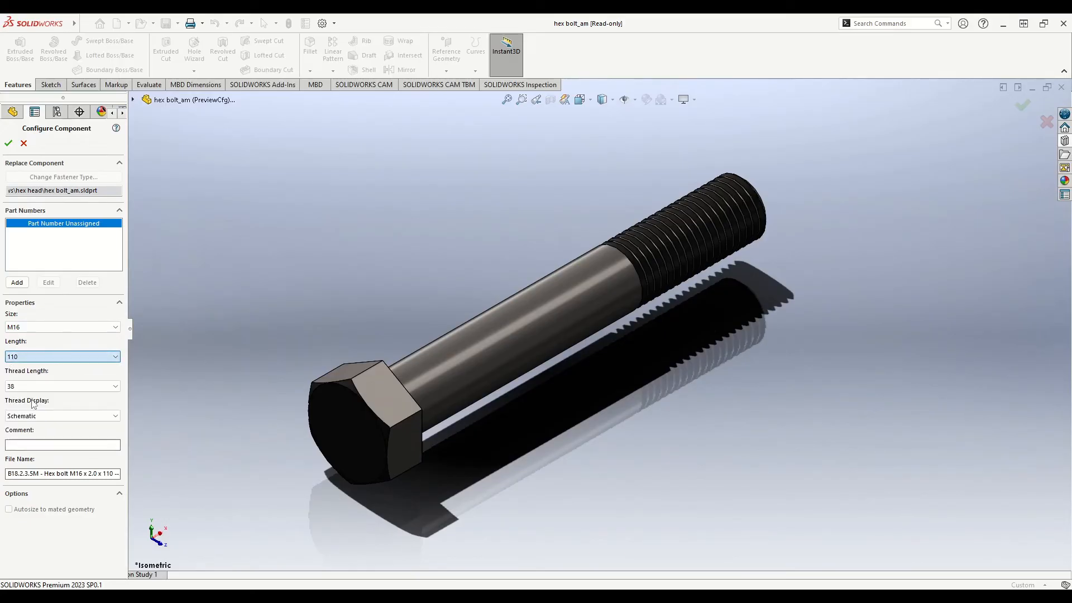
left_click(60, 386)
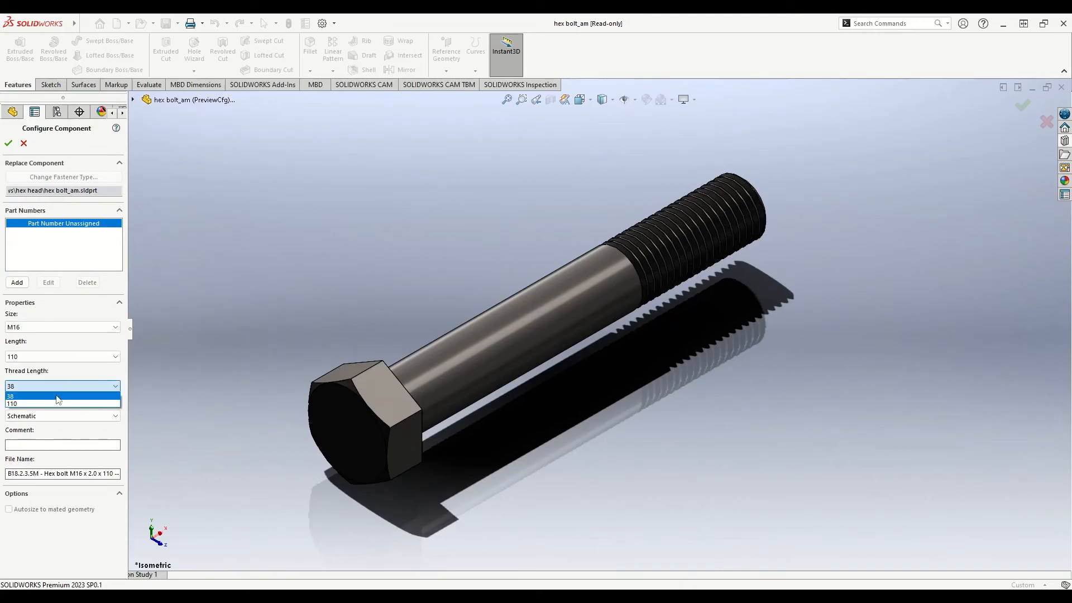
left_click(58, 397)
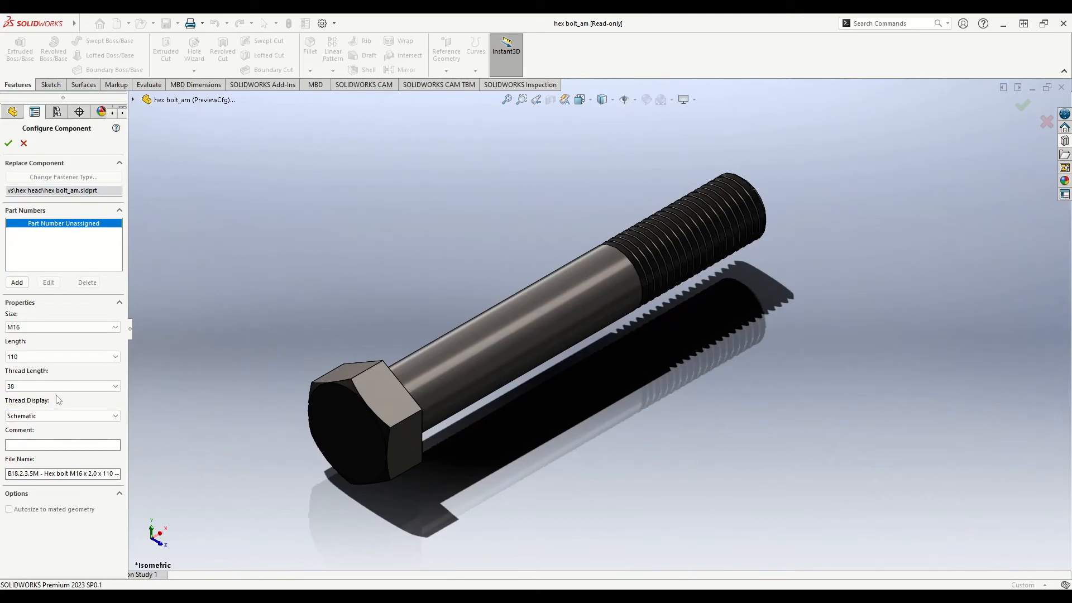
Step: Try the Cosmetic thread display on the bolt, set it back to Schematic and accept the configuration
left_click(94, 417)
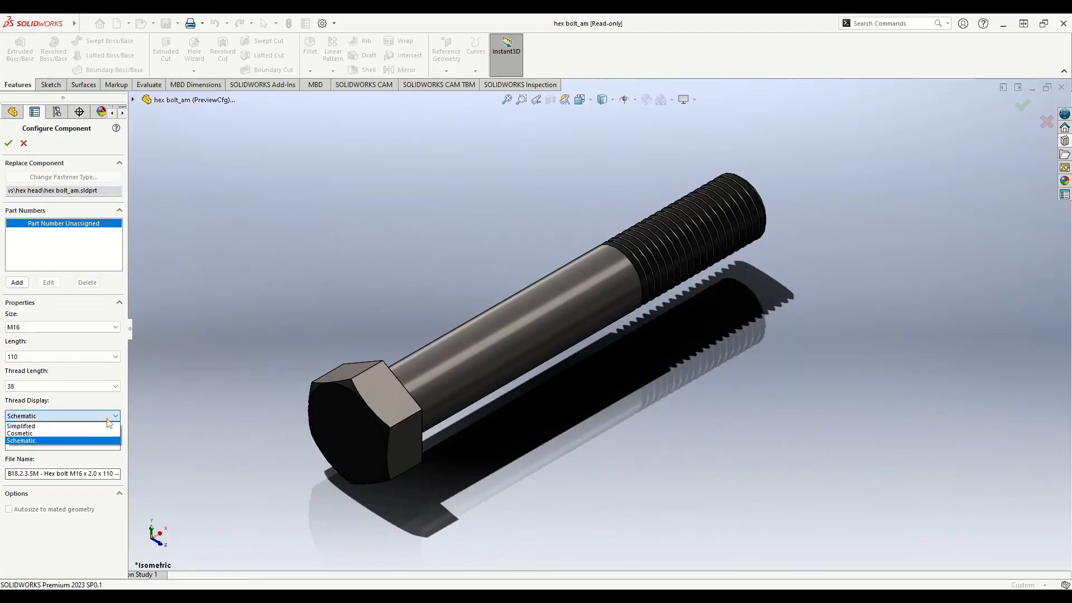
left_click(50, 434)
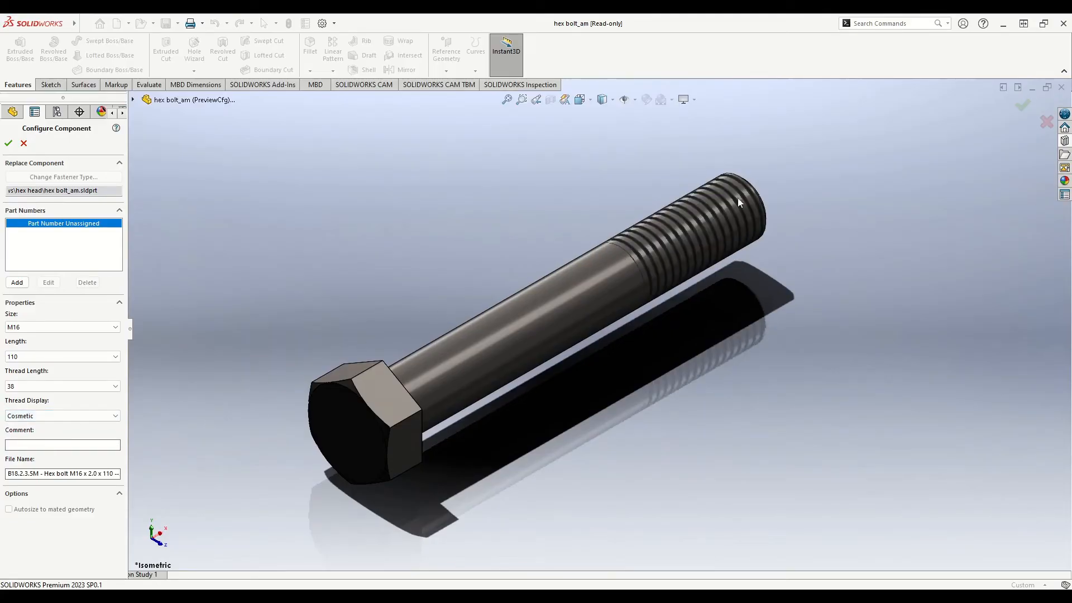
left_click(48, 417)
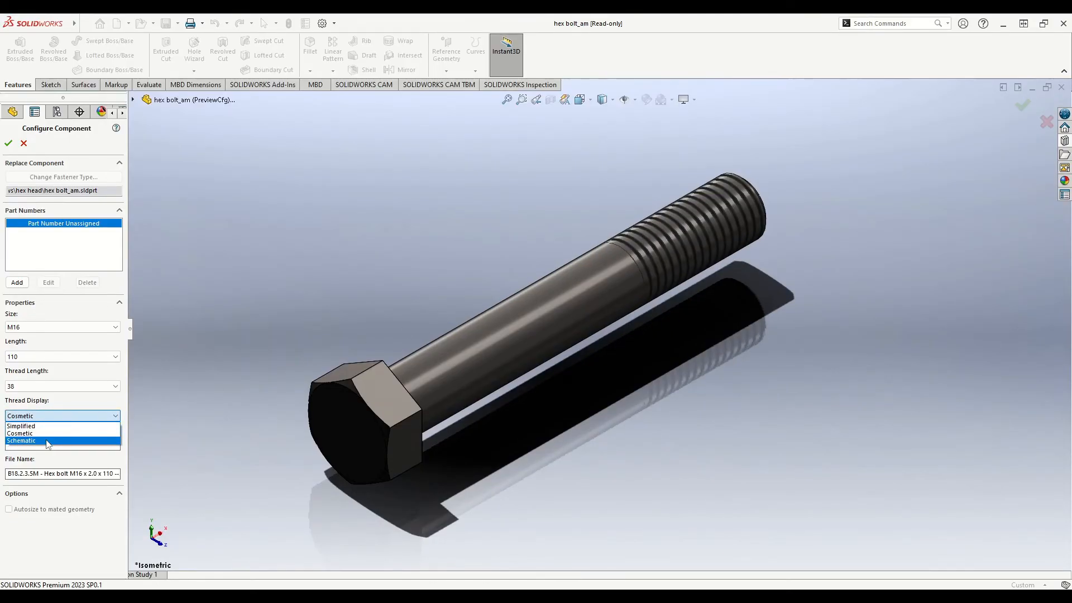
left_click(47, 441)
middle_click_drag(393, 384, 645, 416)
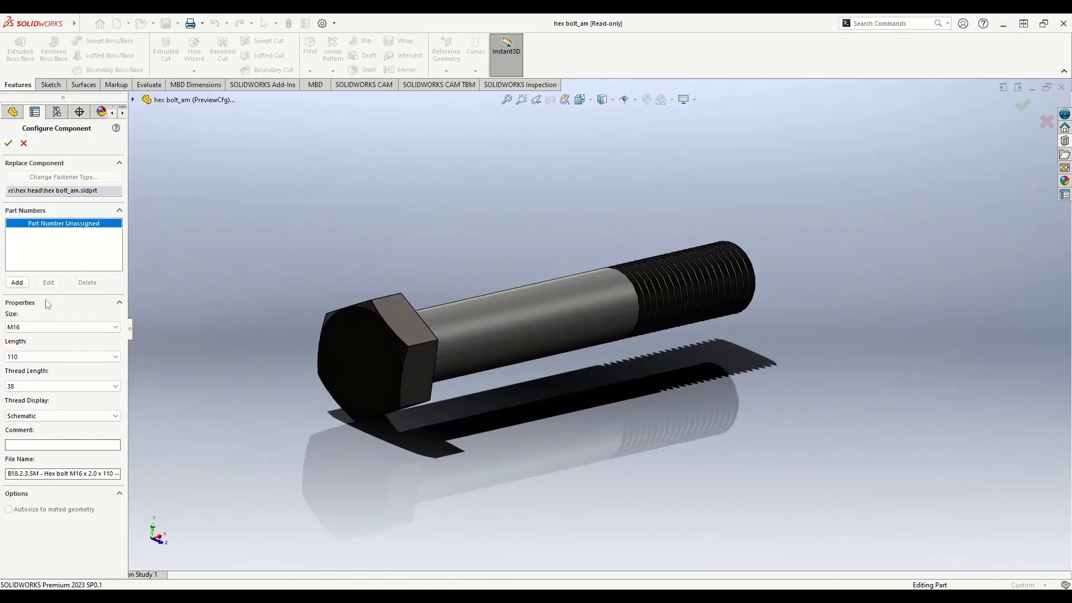
left_click(8, 142)
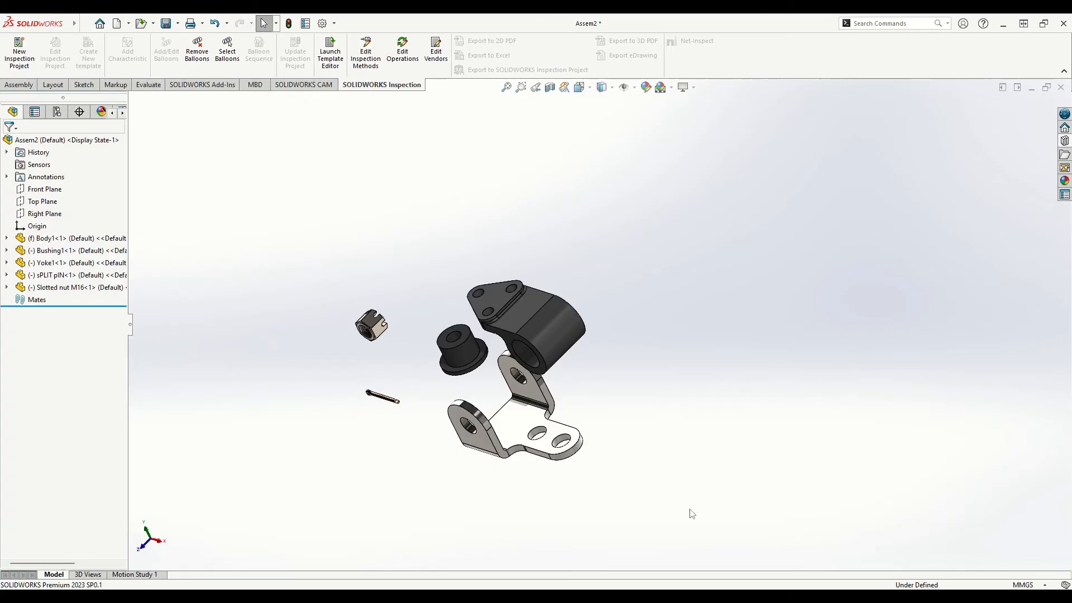
Step: Switch to the created hex bolt part, apply the Plain White scene and show its feature tree
mouse_move(712, 586)
left_click(962, 537)
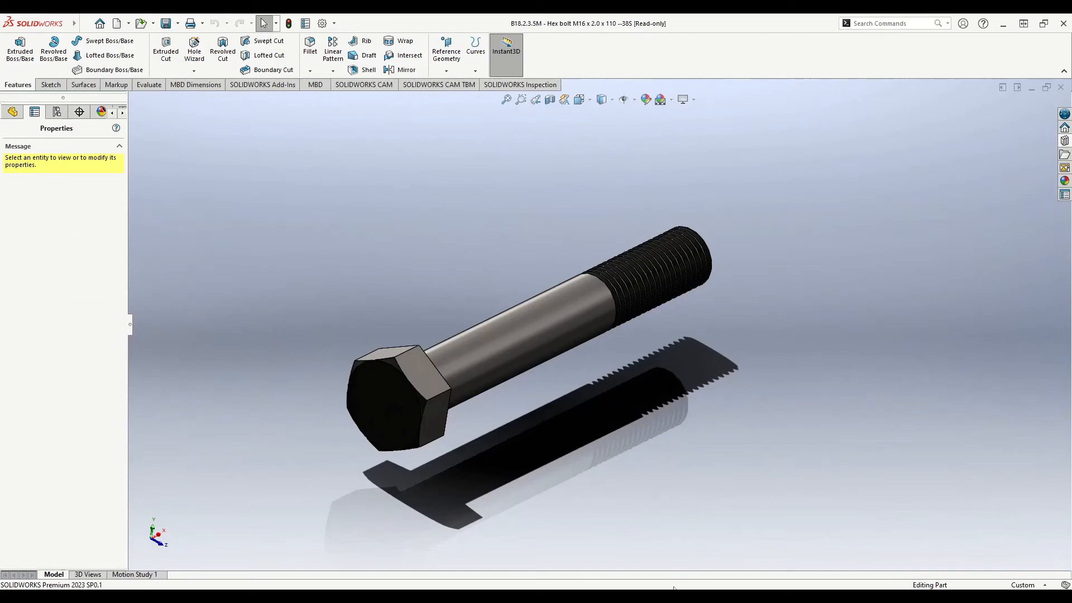
mouse_move(674, 588)
left_click(684, 100)
left_click(661, 99)
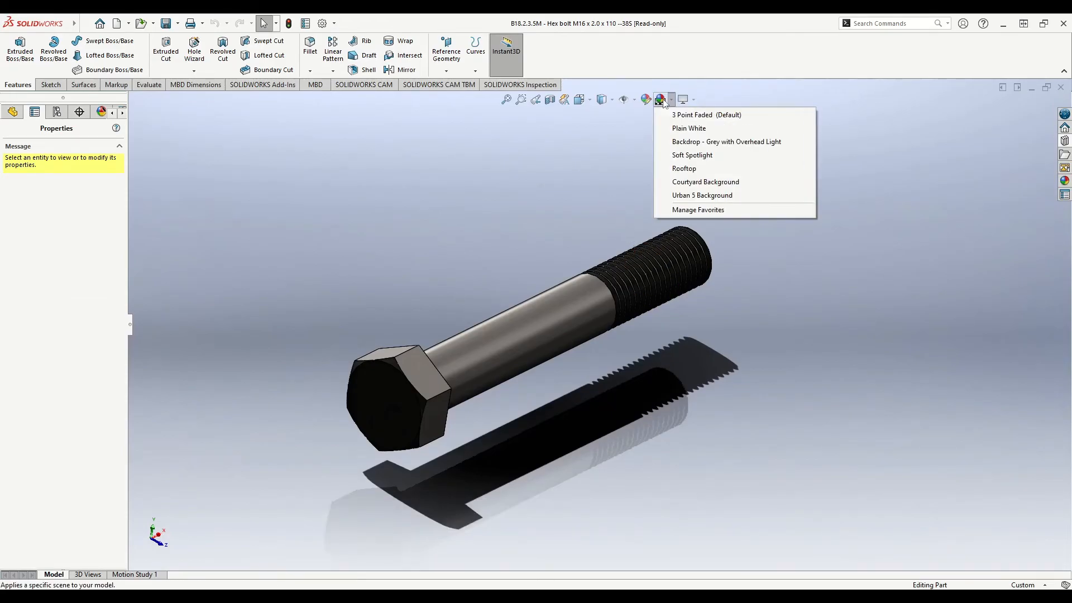
left_click(692, 129)
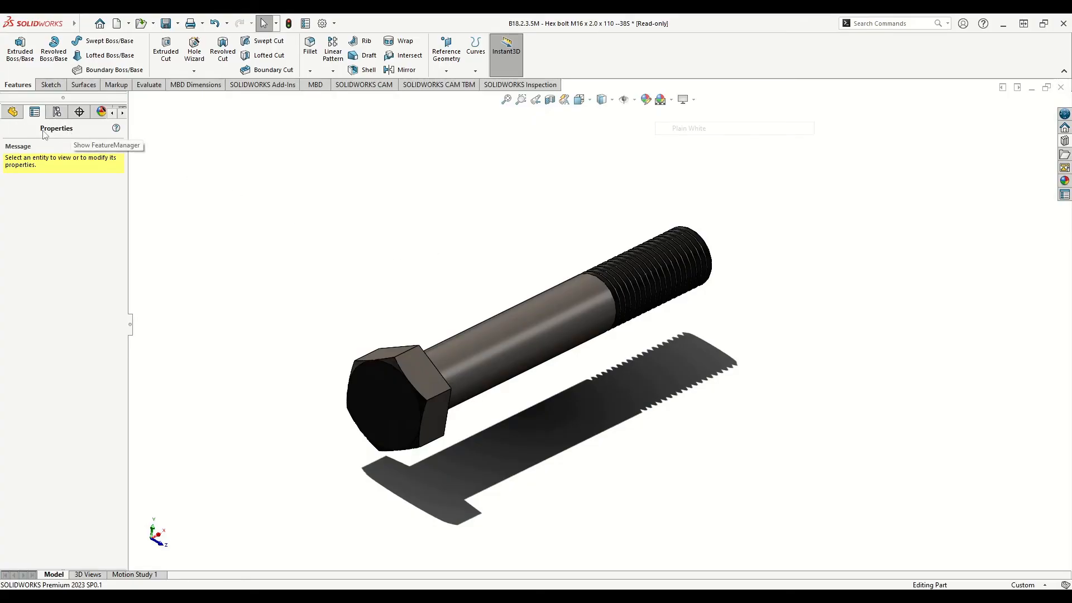
left_click(13, 113)
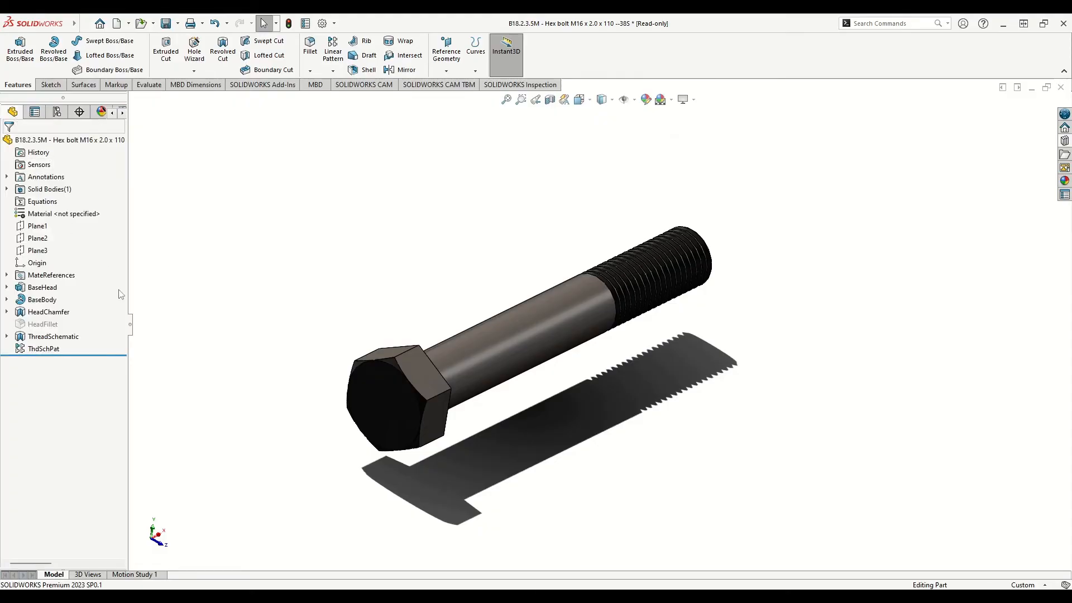
middle_click_drag(321, 362, 199, 430)
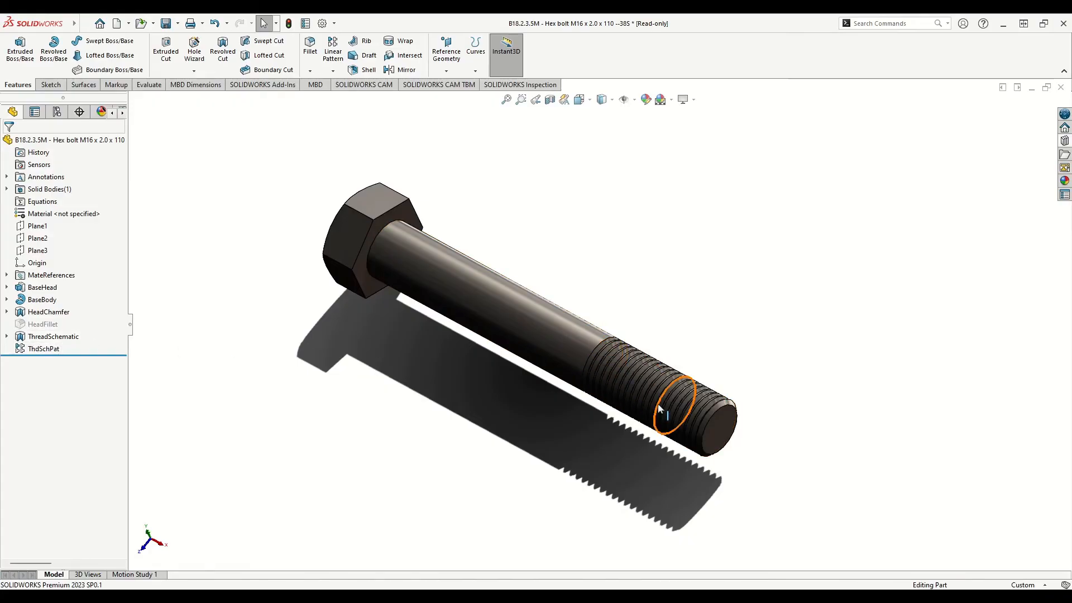
Step: Start a new sketch on Plane1 of the hex bolt
left_click(38, 226)
middle_click_drag(238, 305, 392, 309)
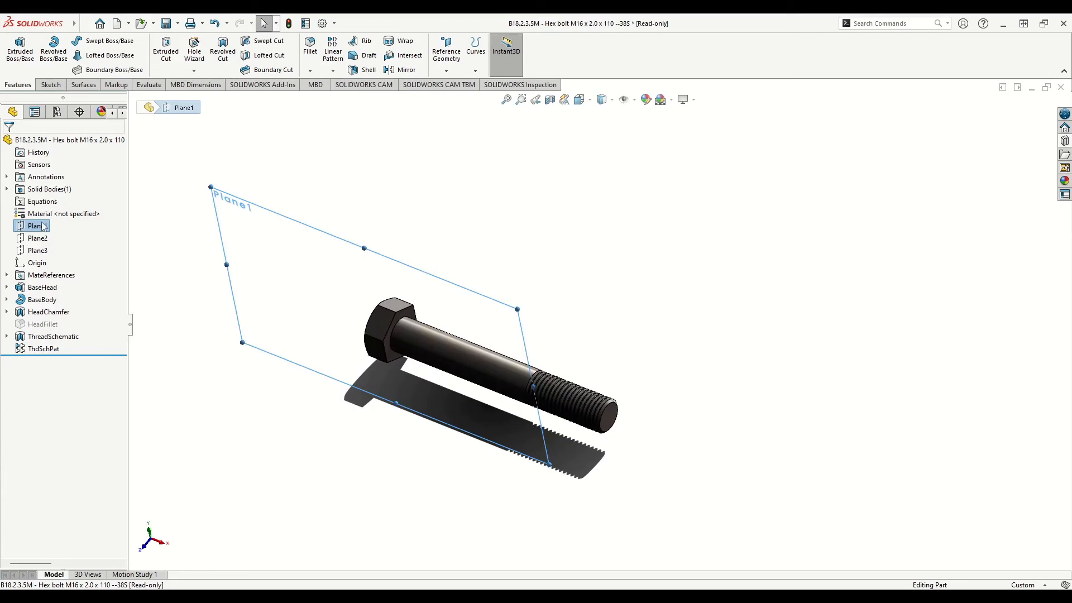
left_click(182, 298)
left_click(40, 226)
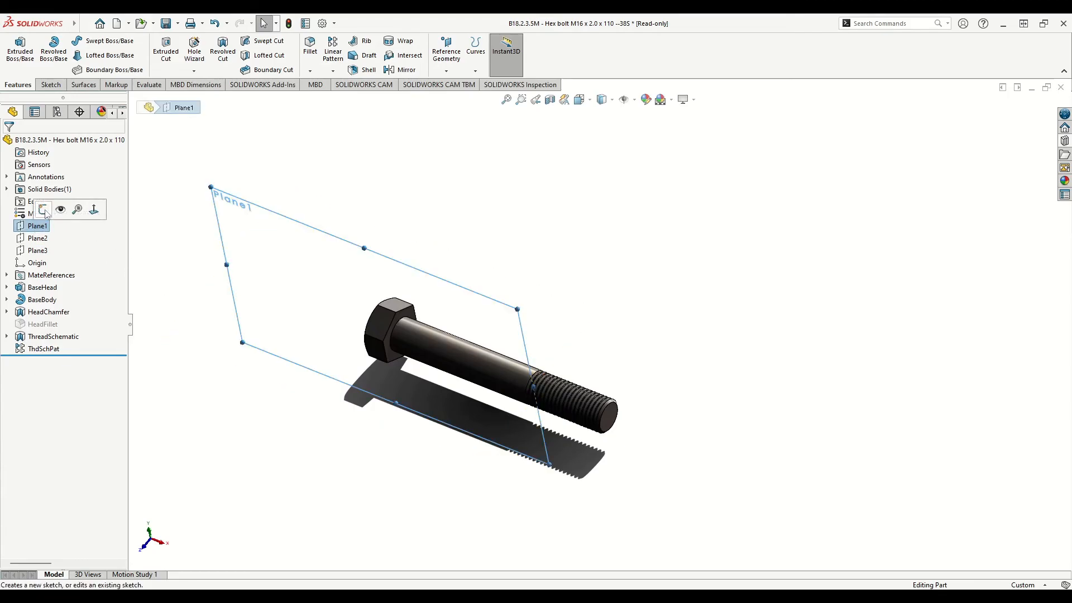
left_click(45, 211)
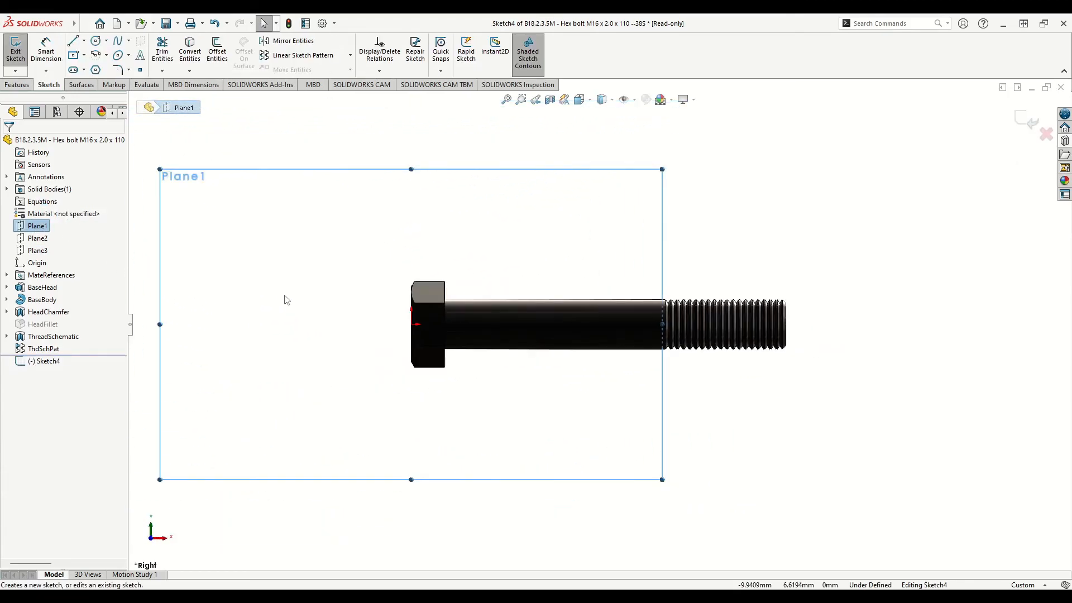
Step: Sketch a circle about 5.5 mm in diameter just above the bolt's threaded portion near its free end
scroll(335, 298, "up", 1)
middle_click_drag(384, 299, 339, 332, "ctrl")
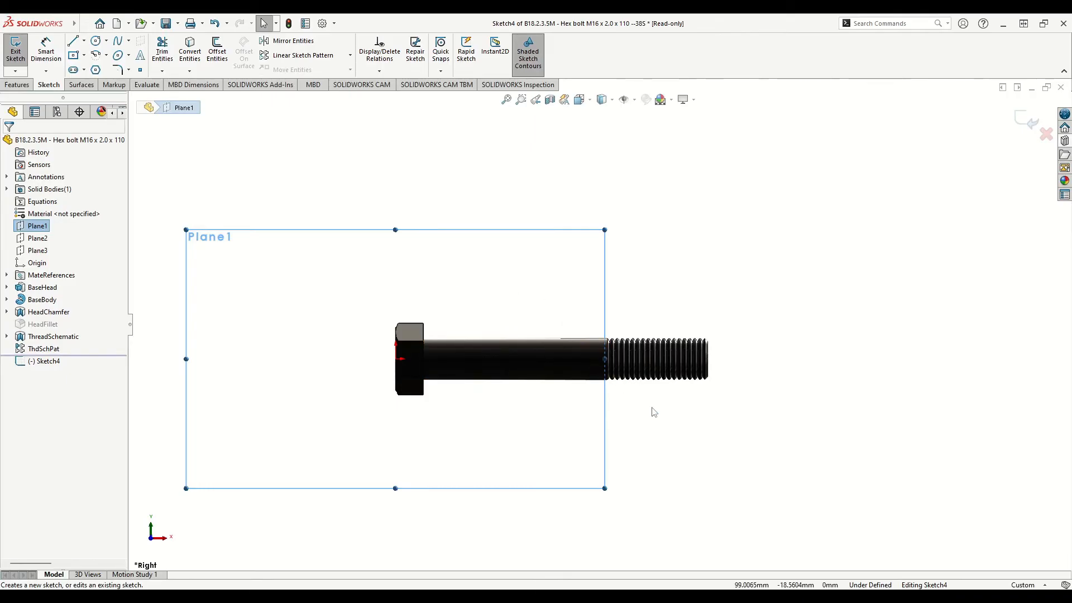
scroll(653, 411, "down", 3)
scroll(640, 420, "down", 1)
middle_click_drag(541, 398, 580, 437, "ctrl")
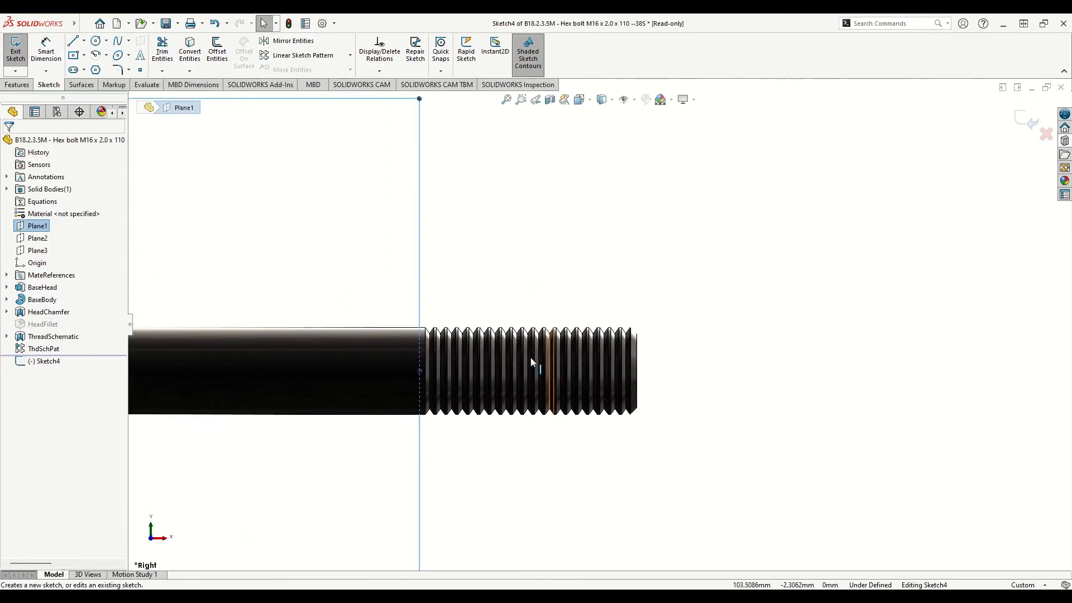
left_click(201, 198)
left_click(96, 42)
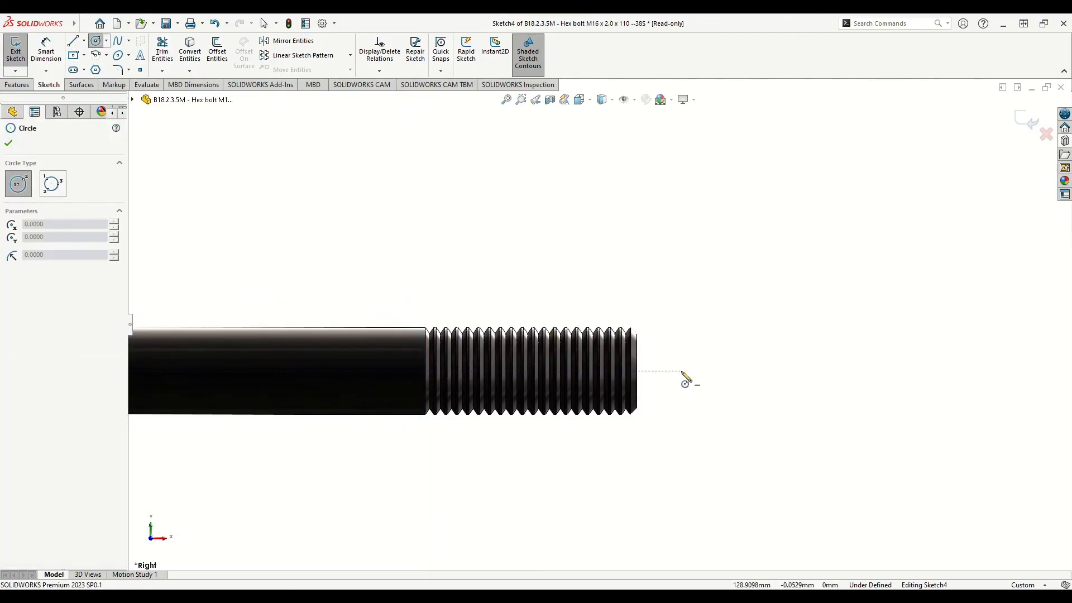
left_click(681, 371)
left_click(692, 381)
right_click(654, 381)
left_click(670, 426)
mouse_move(682, 371)
left_mouse_down()
mouse_move(610, 297)
mouse_move(593, 294)
left_mouse_up()
key("Escape")
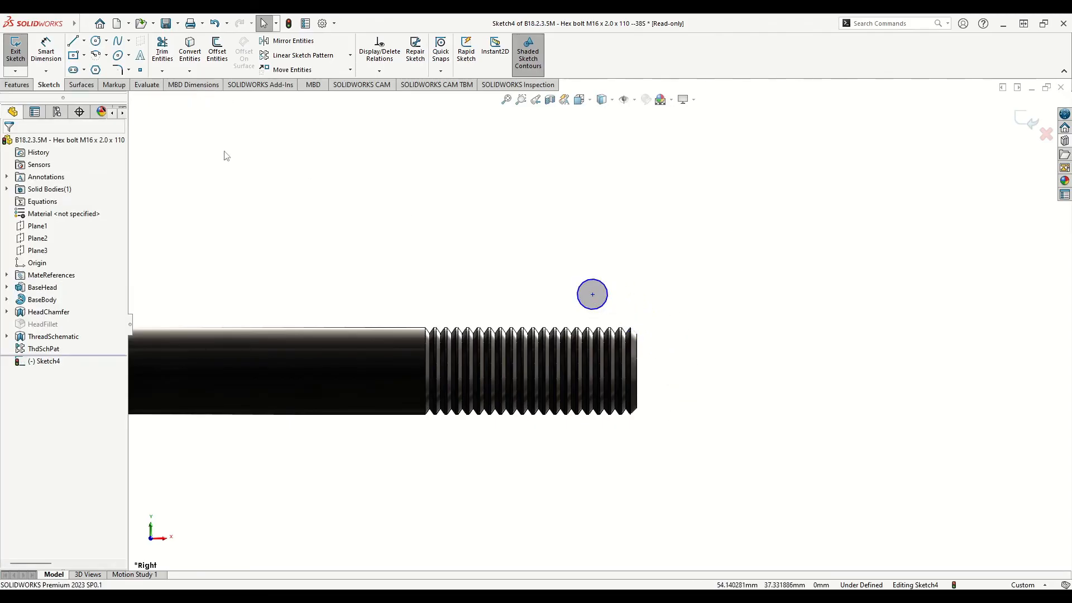
Step: Dimension the circle's diameter as 4.5 mm, accepting changes to the read-only part
left_click(46, 50)
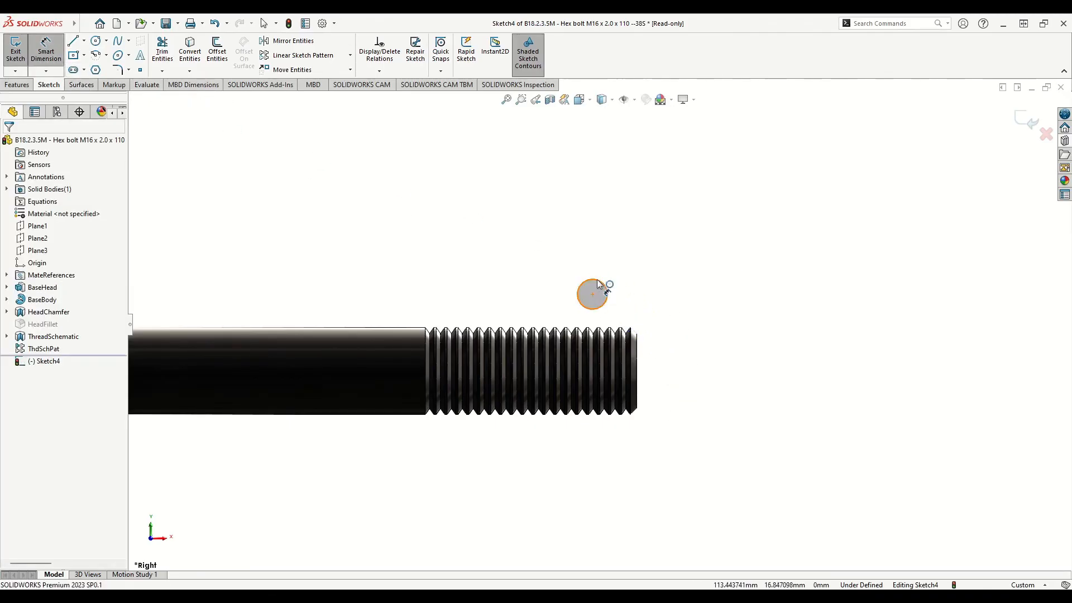
left_click(604, 284)
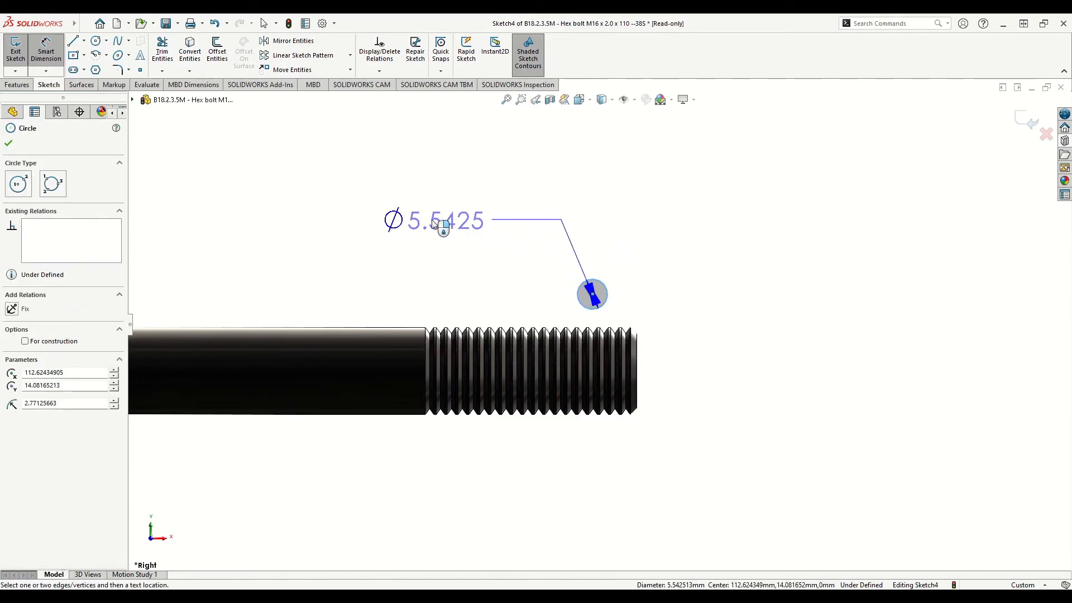
left_click(435, 223)
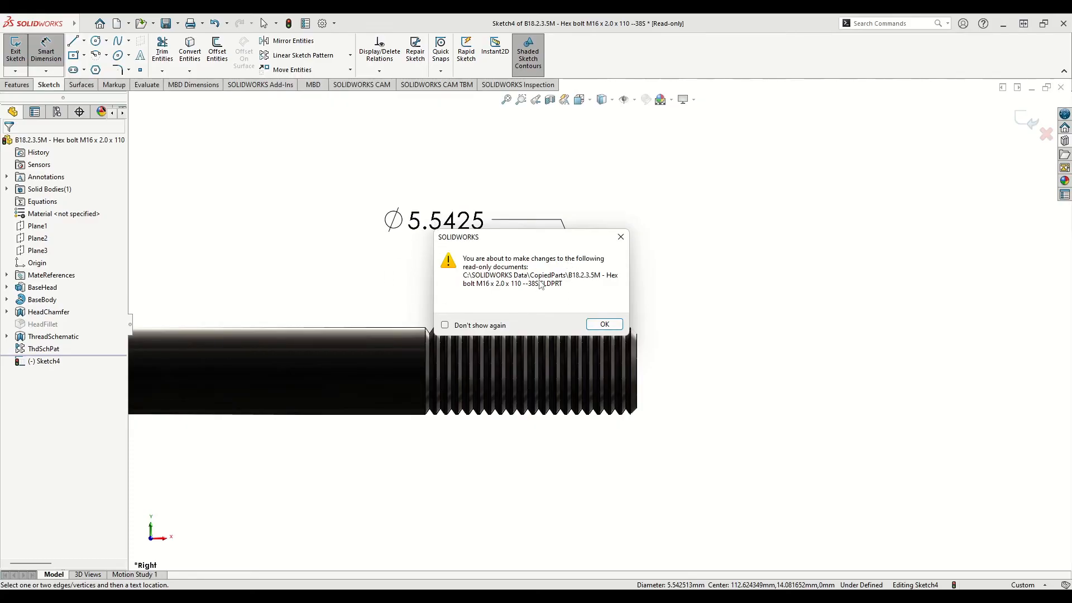
left_click(608, 327)
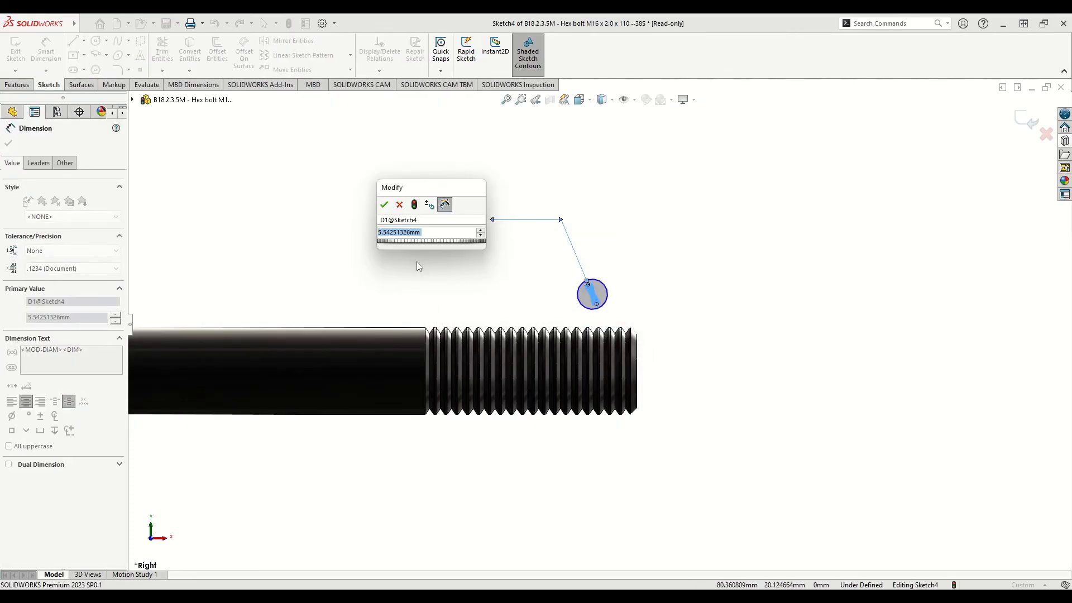
type("4.5")
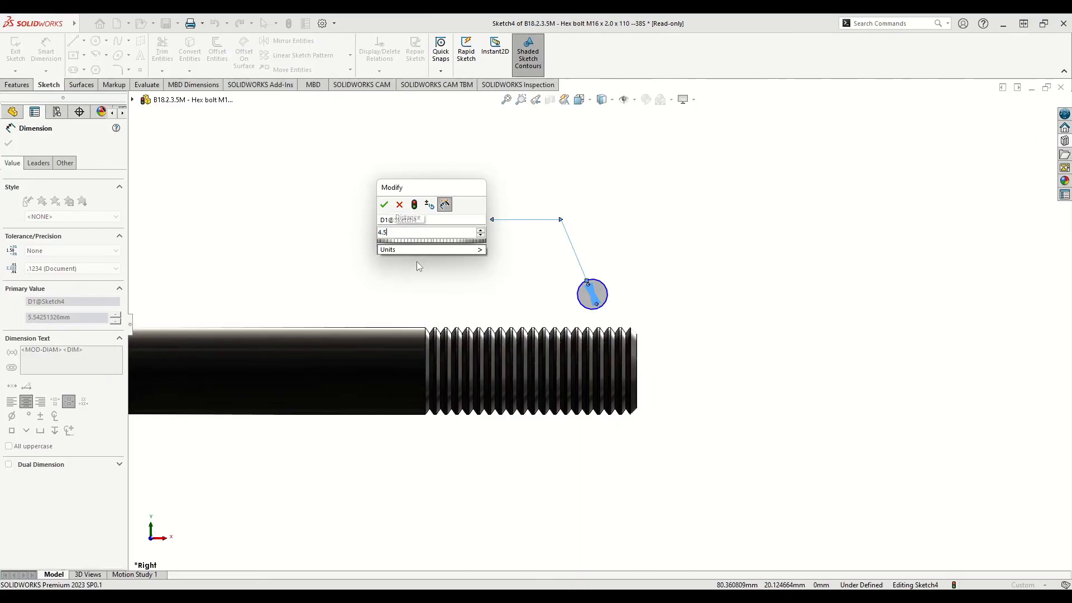
key("Return")
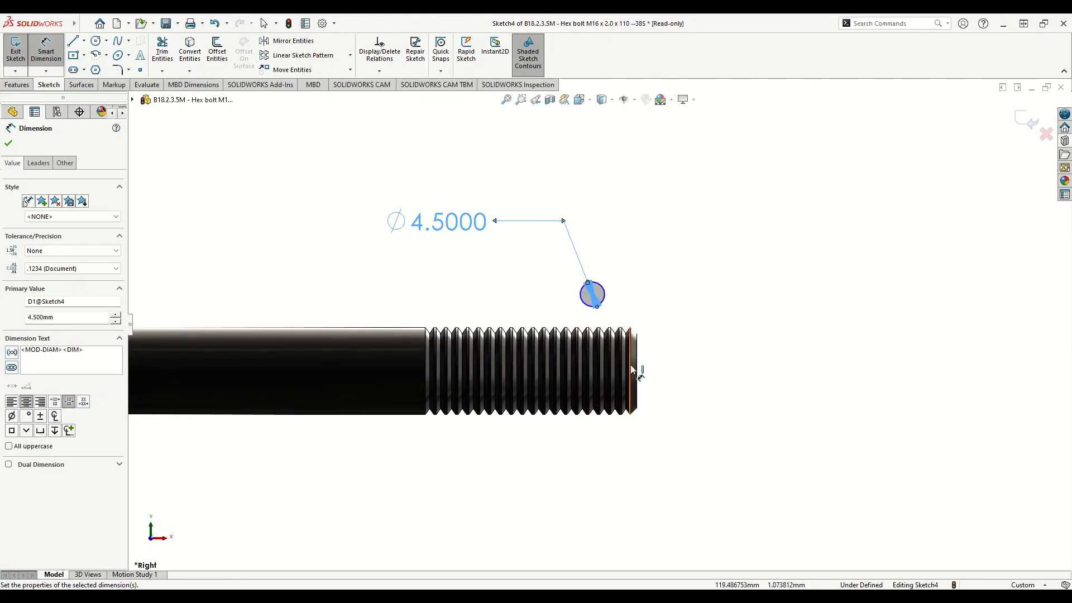
right_click(506, 282)
left_click(530, 316)
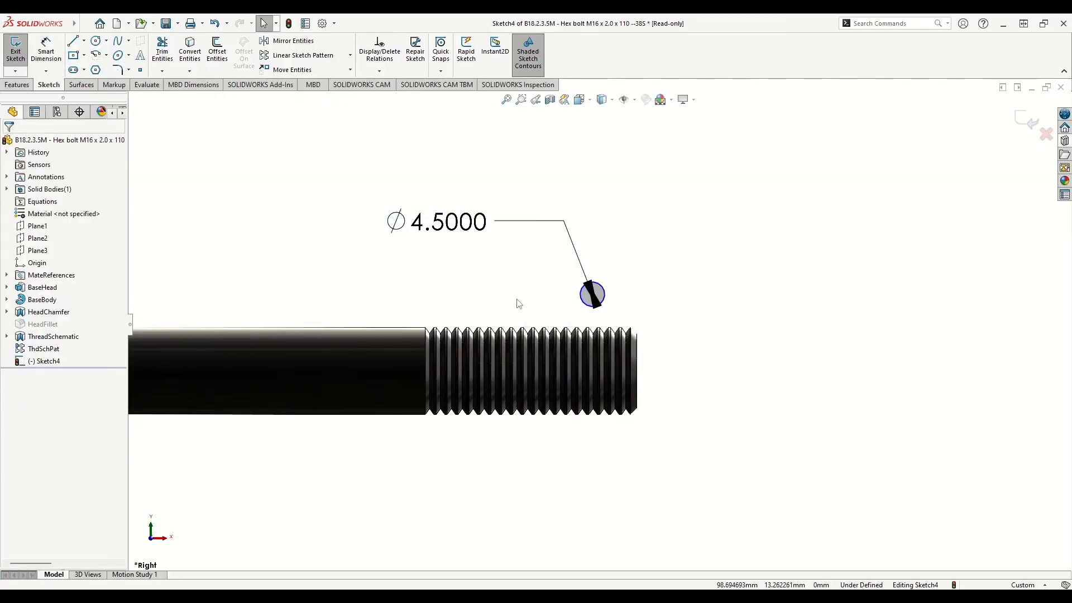
Step: Dimension the horizontal distance from the circle's centre to the bolt's threaded end face as 9 mm
scroll(517, 300, "down", 2)
scroll(517, 303, "up", 2)
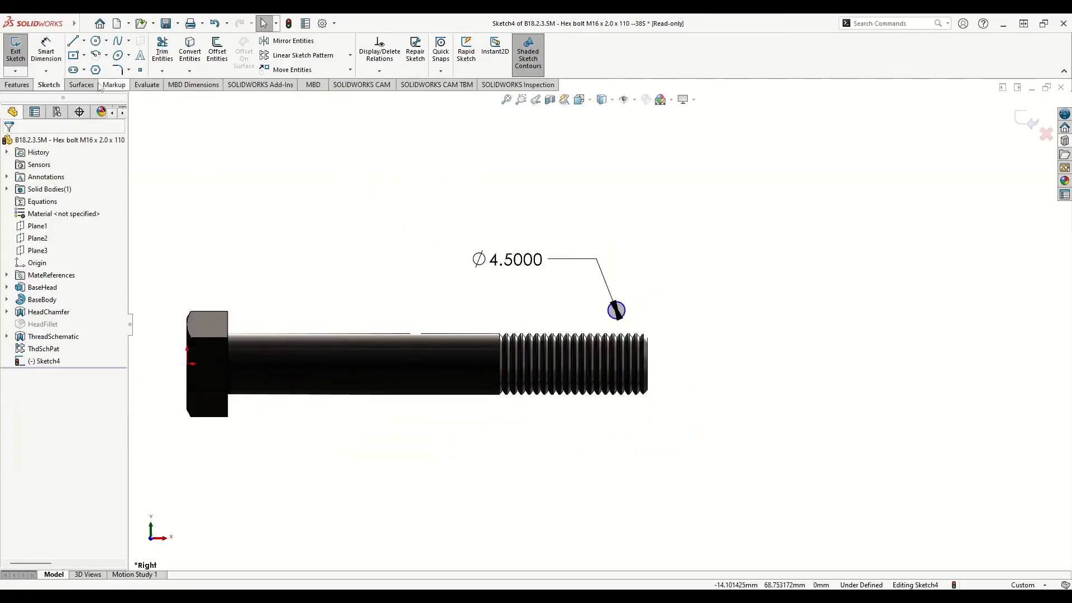
left_click(47, 52)
scroll(593, 295, "down", 5)
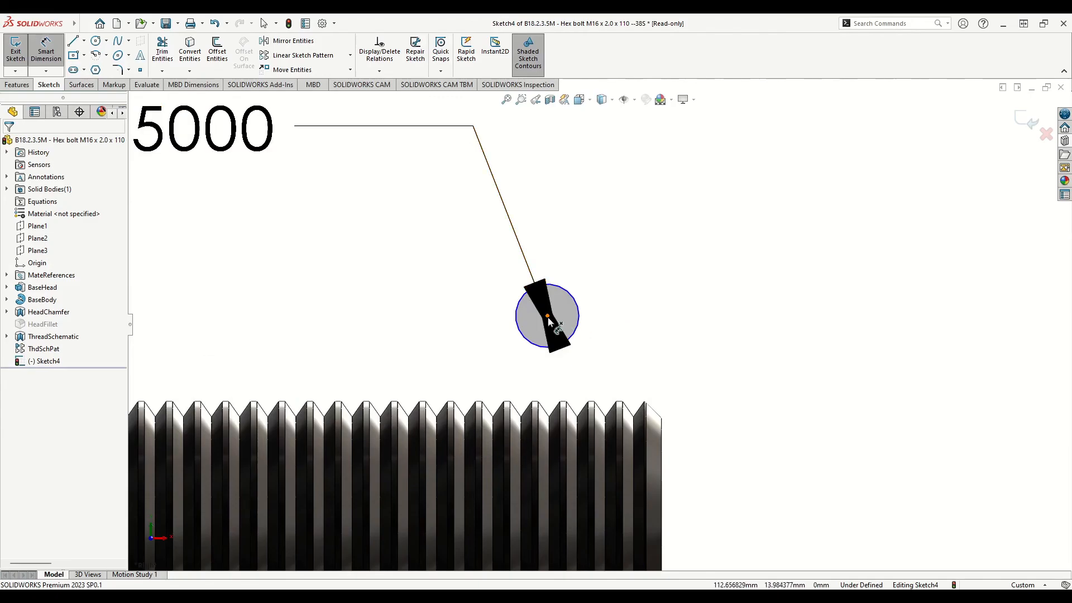
left_click(548, 316)
left_click(664, 459)
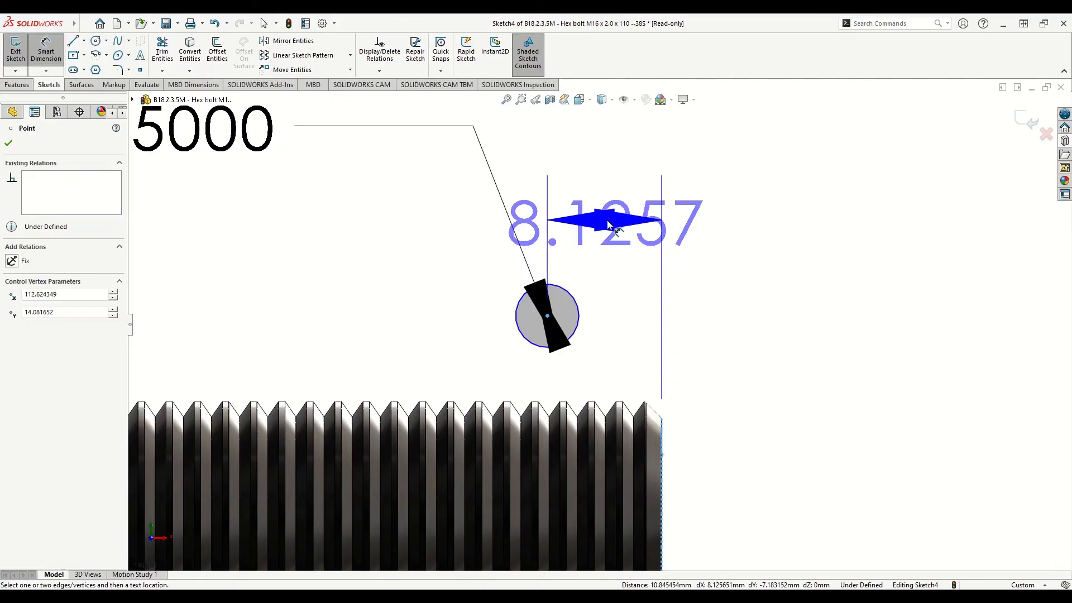
left_click(608, 223)
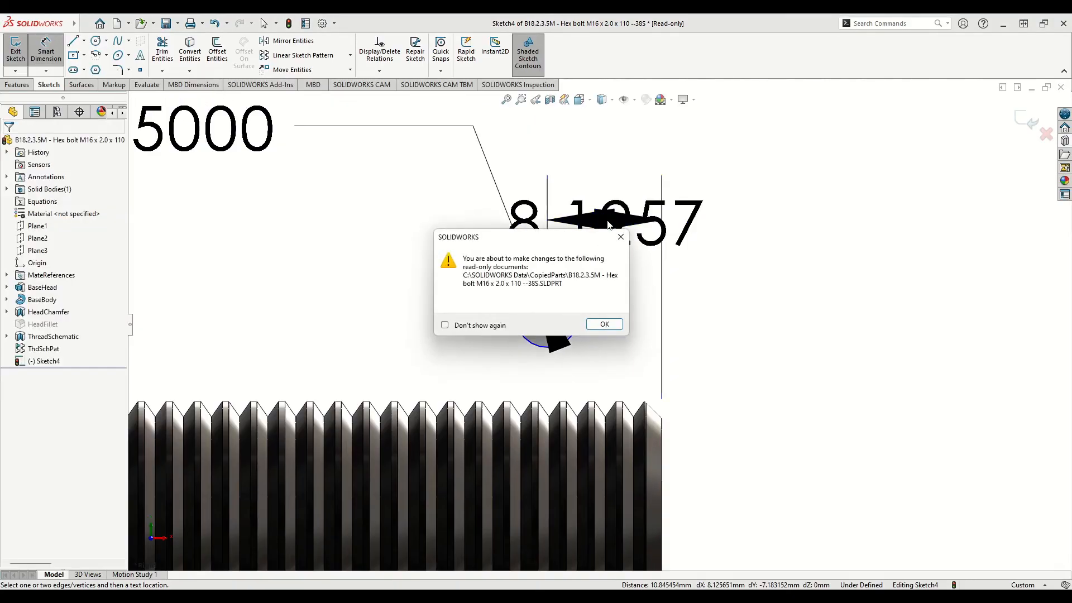
left_click(604, 325)
type("9")
key("Return")
scroll(603, 328, "up", 3)
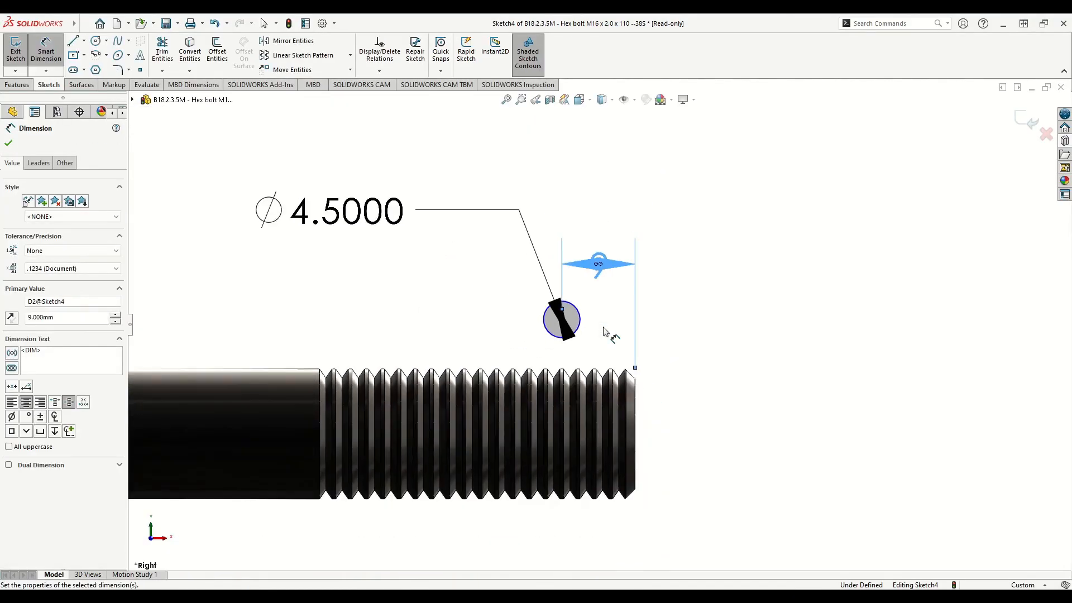
right_click(420, 307)
left_click(472, 348)
Step: Add a Horizontal relation between the circle's centre and the bolt-head vertex in line with the origin
scroll(460, 337, "up", 6)
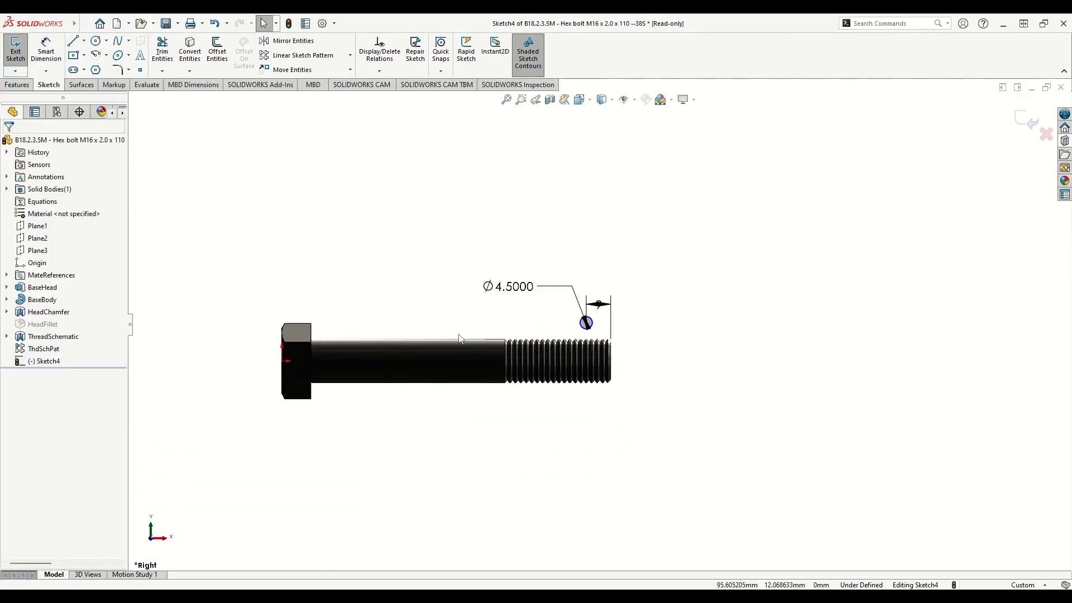
middle_click_drag(478, 336, 533, 400, "ctrl")
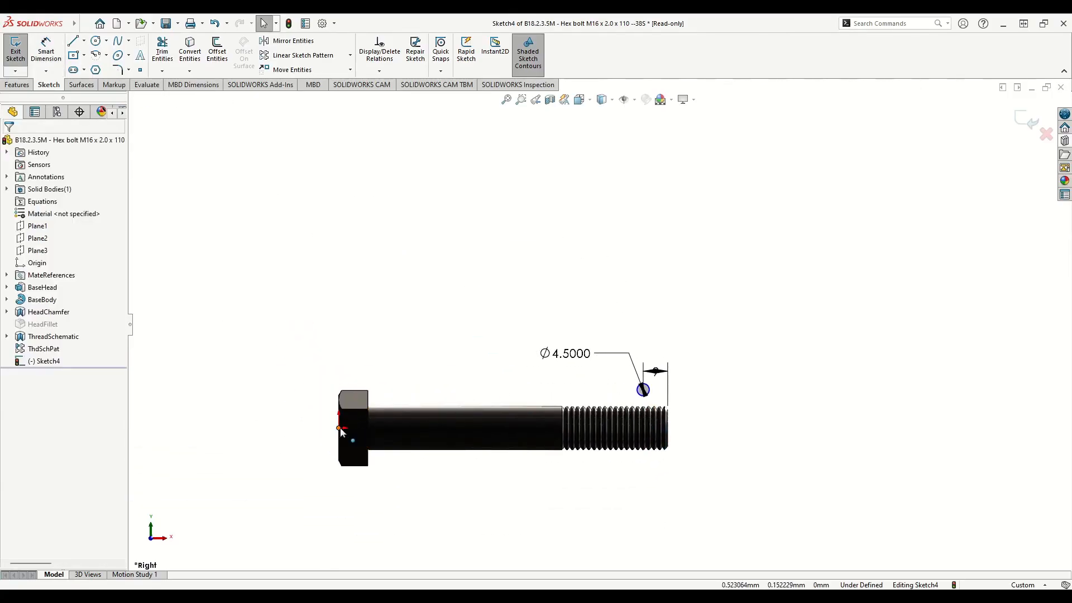
scroll(652, 401, "down", 10)
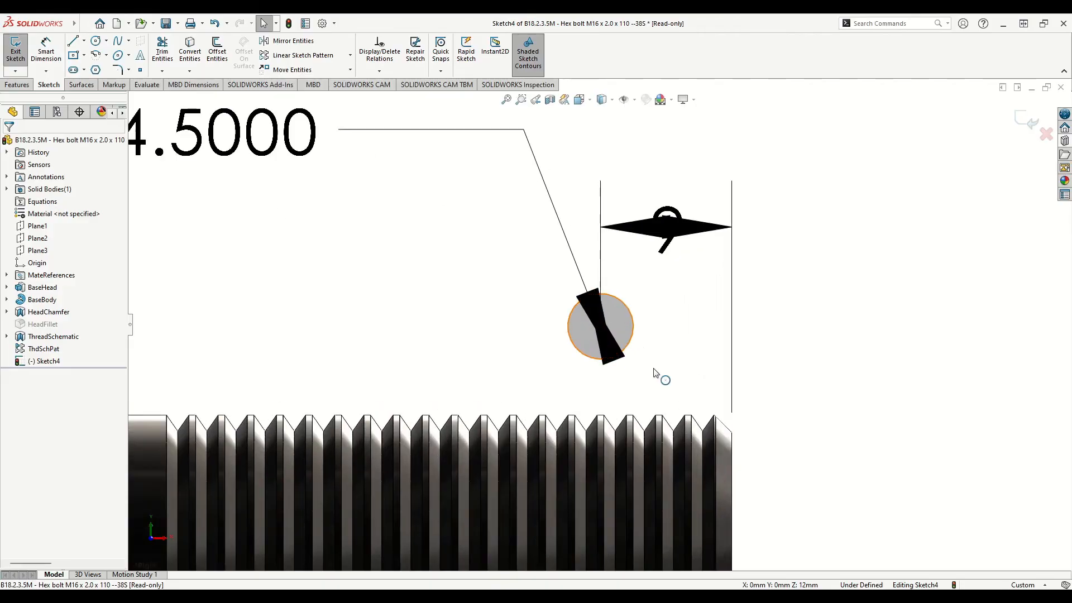
left_click(602, 328)
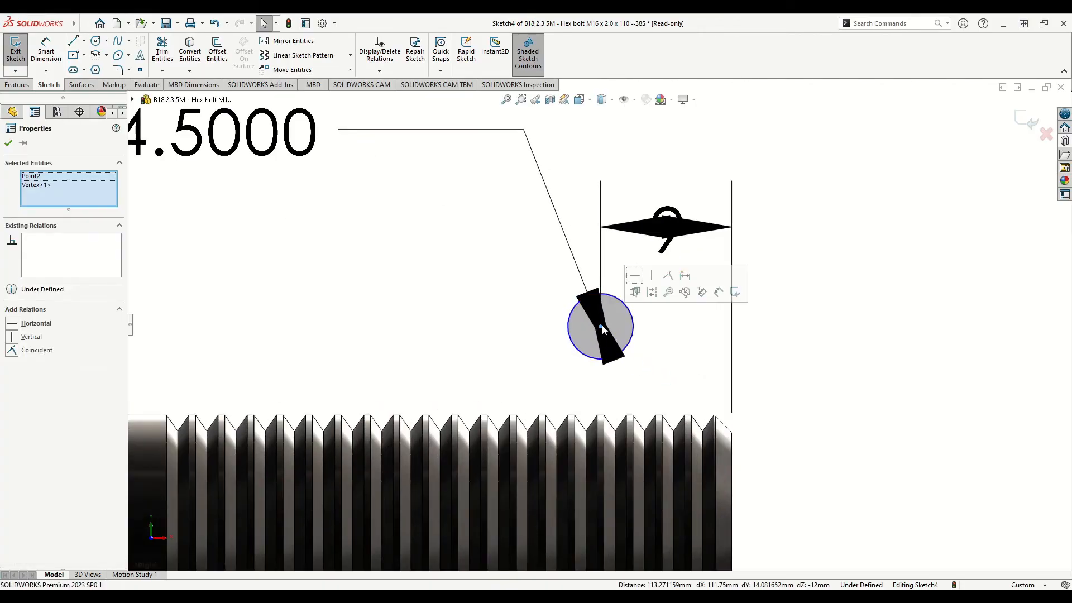
left_click(635, 275)
scroll(592, 391, "up", 4)
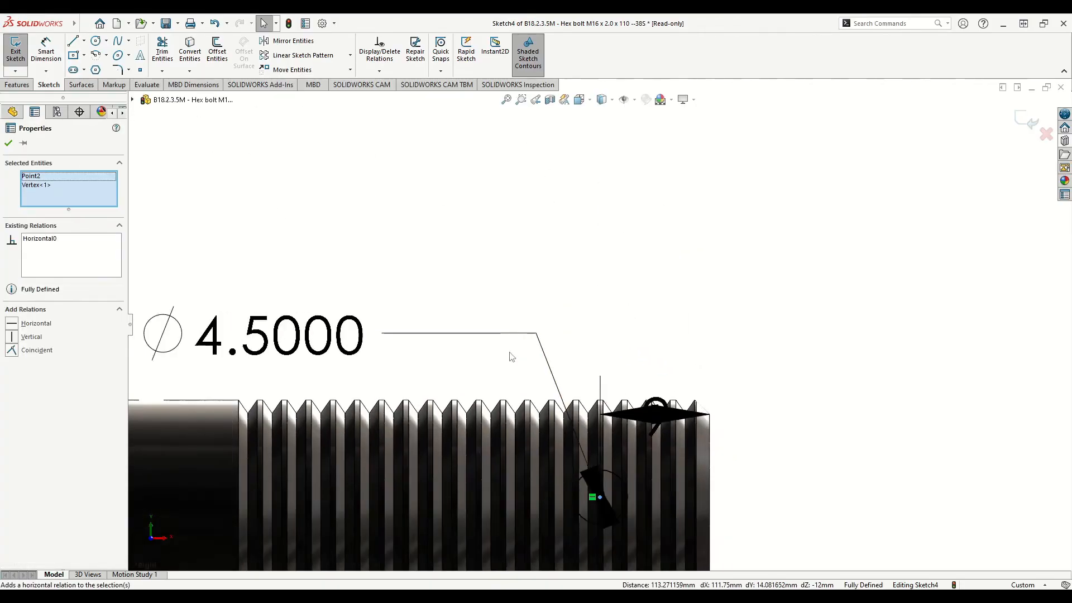
scroll(641, 349, "down", 8)
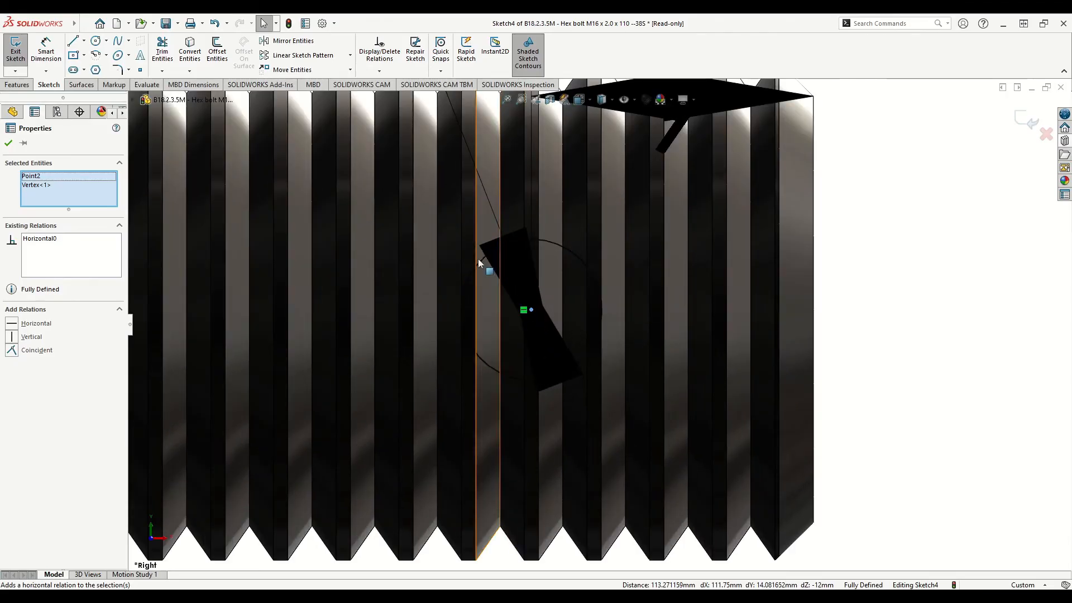
scroll(579, 367, "up", 3)
scroll(581, 371, "up", 2)
left_click(477, 409)
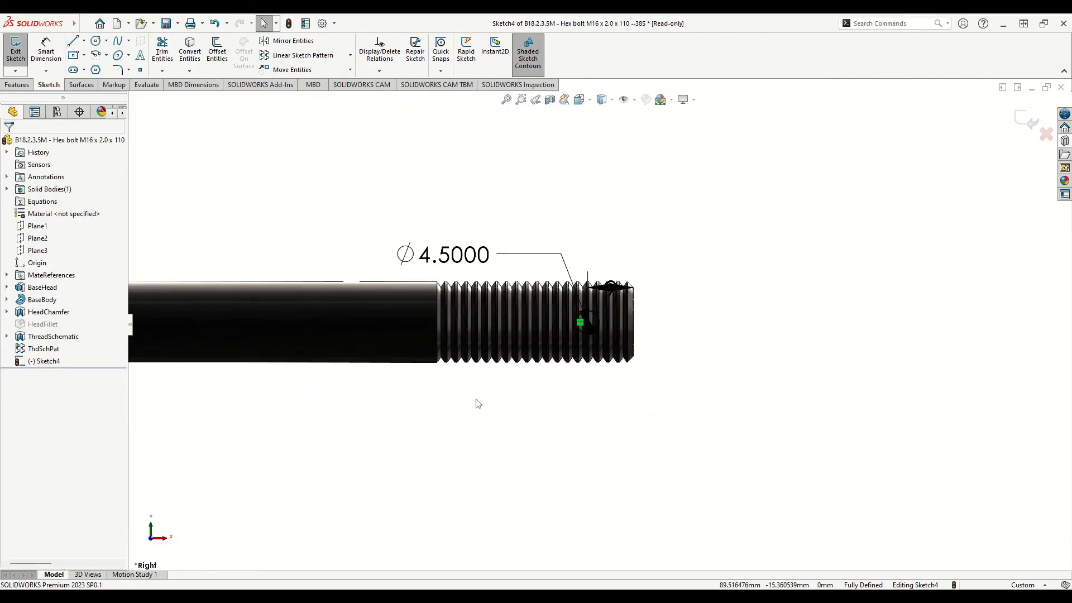
Step: Cut the split-pin hole from the circle with an Extruded Cut set to Through All - Both
scroll(495, 388, "up", 2)
left_click(23, 87)
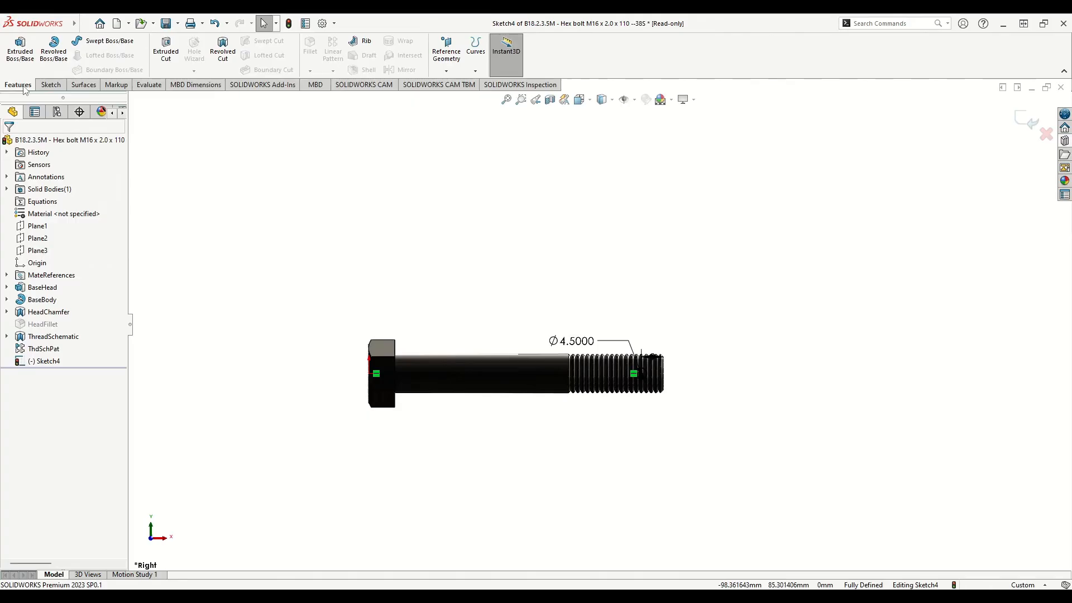
left_click(165, 51)
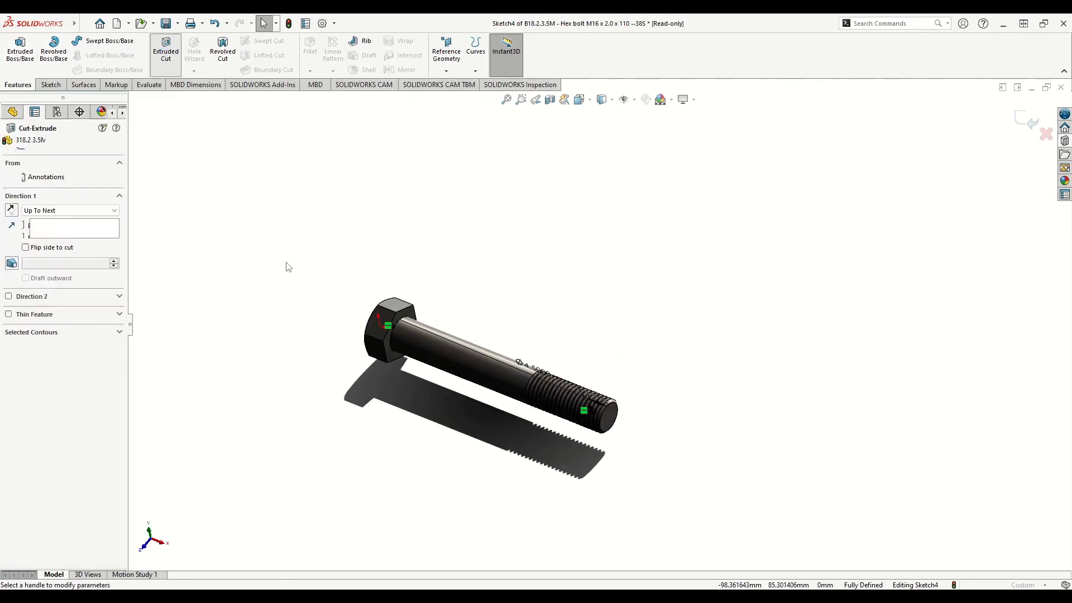
left_click(42, 216)
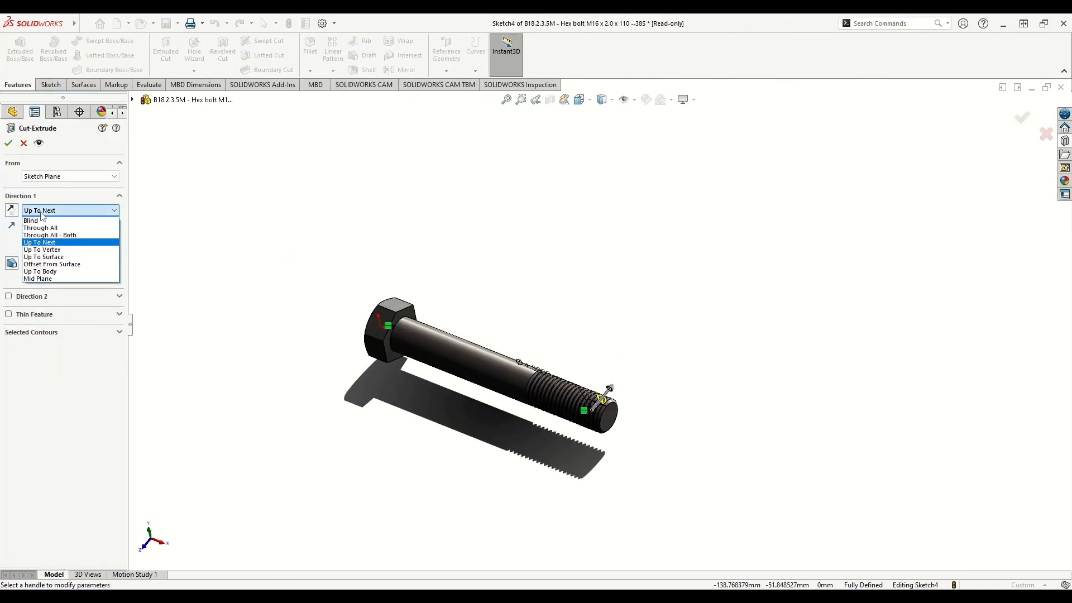
left_click(53, 236)
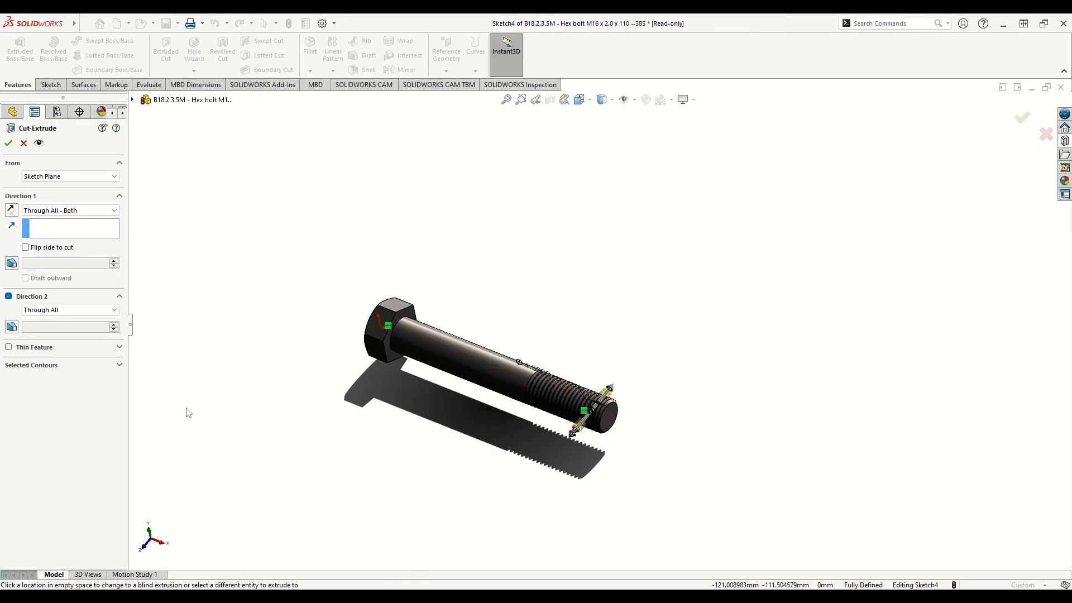
left_click(10, 149)
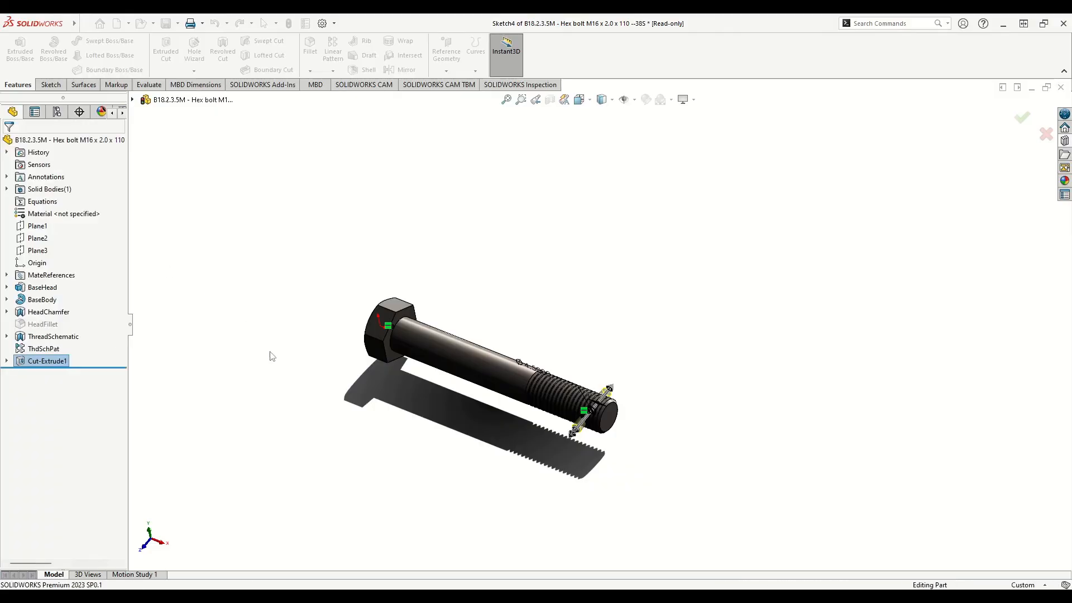
Step: Save a copy of the drilled bolt with Save As under the name B18.2.3.5M - Hex bolt M16 x 2.0 x 110 --38S
middle_click_drag(413, 417, 455, 304)
scroll(604, 416, "down", 5)
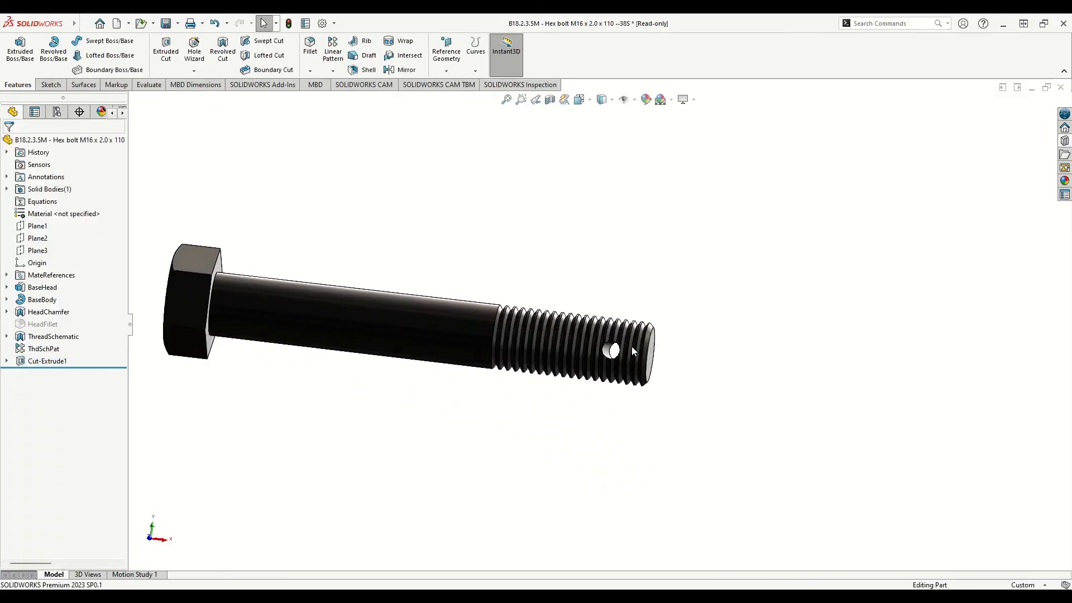
middle_click_drag(455, 407, 505, 525)
scroll(521, 478, "down", 2)
scroll(518, 423, "up", 2)
middle_click_drag(527, 398, 507, 440, "ctrl")
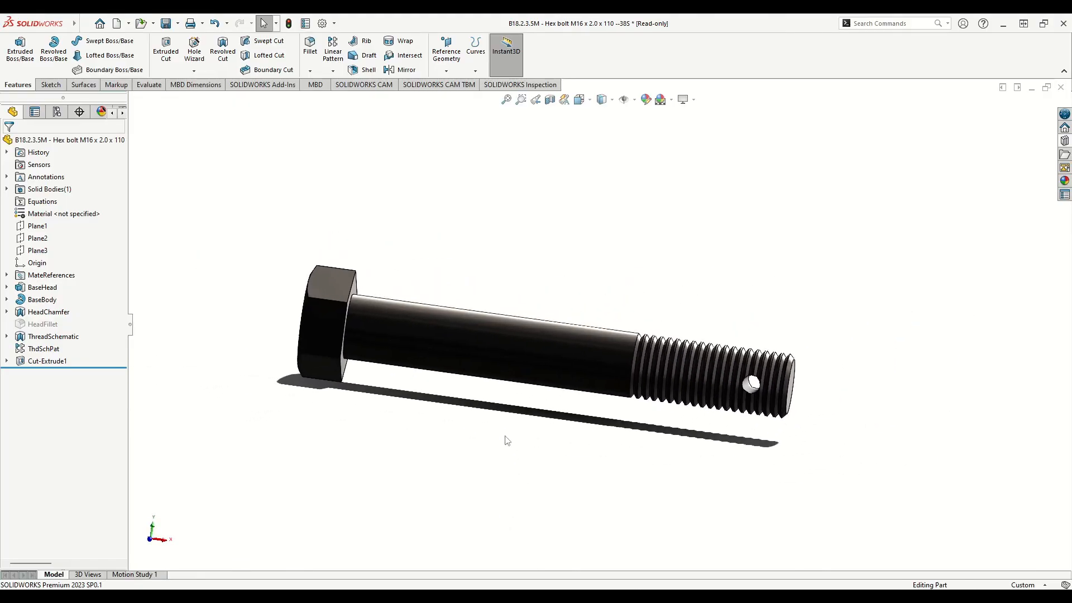
left_click(179, 24)
left_click(184, 53)
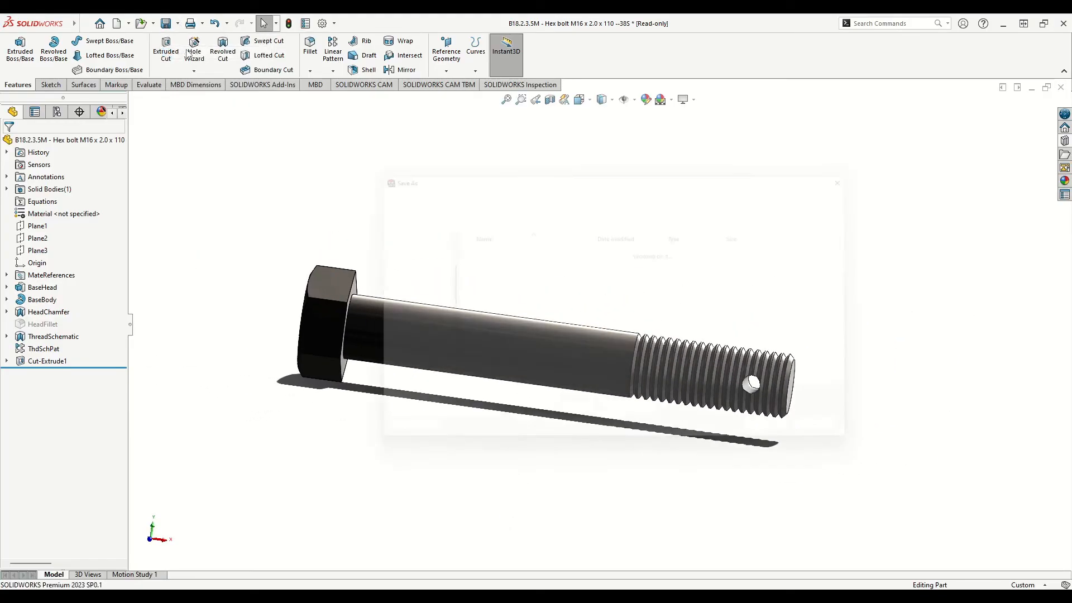
key("Return")
middle_click_drag(497, 445, 462, 488)
middle_click_drag(494, 448, 517, 461)
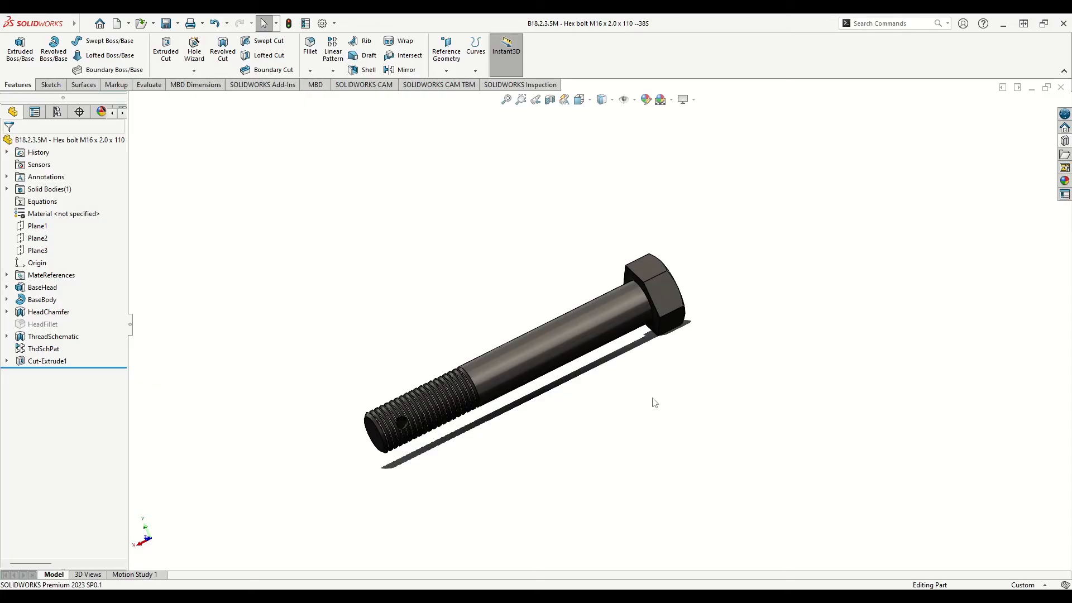
Step: Switch to the Assem2 assembly and insert the drilled M16 hex bolt into free space beside the other parts
mouse_move(508, 432)
middle_mouse_down()
mouse_move(472, 360)
mouse_move(510, 421)
middle_mouse_up()
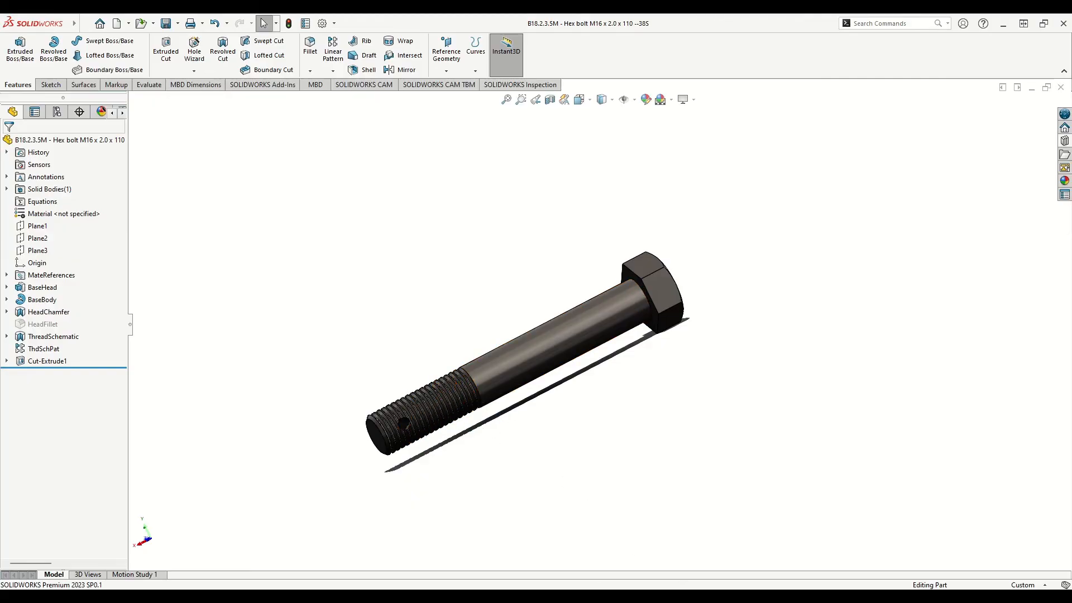
mouse_move(673, 598)
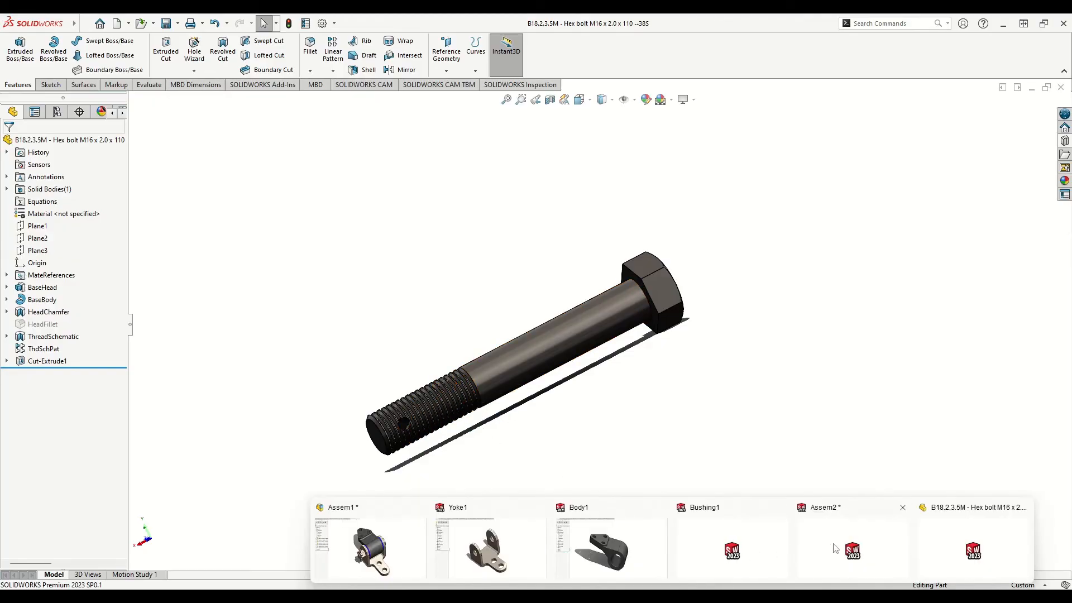
left_click(862, 547)
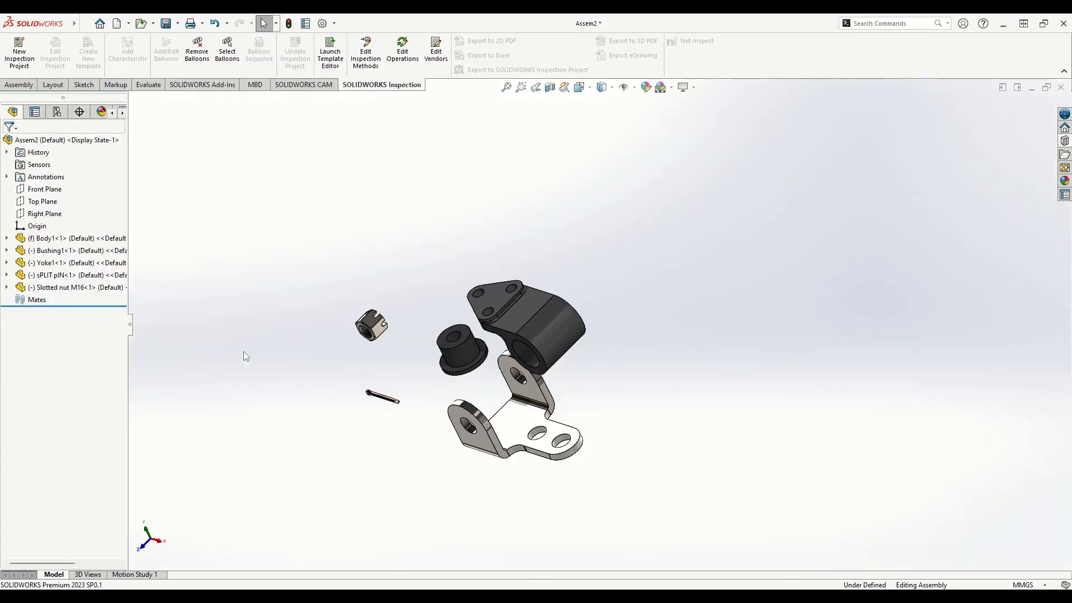
left_click(84, 23)
mouse_move(139, 26)
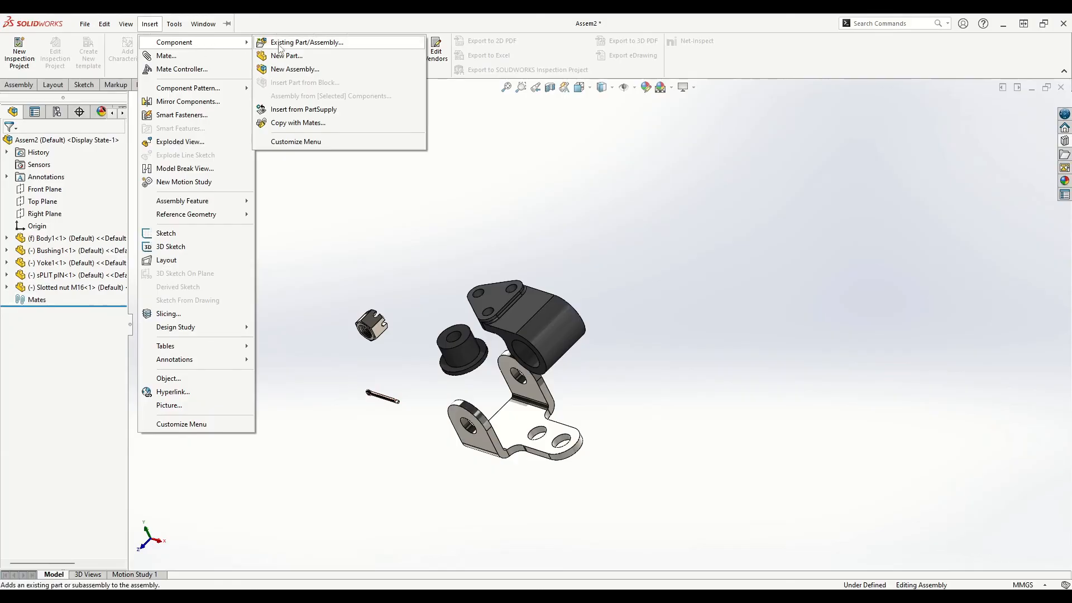
left_click(279, 44)
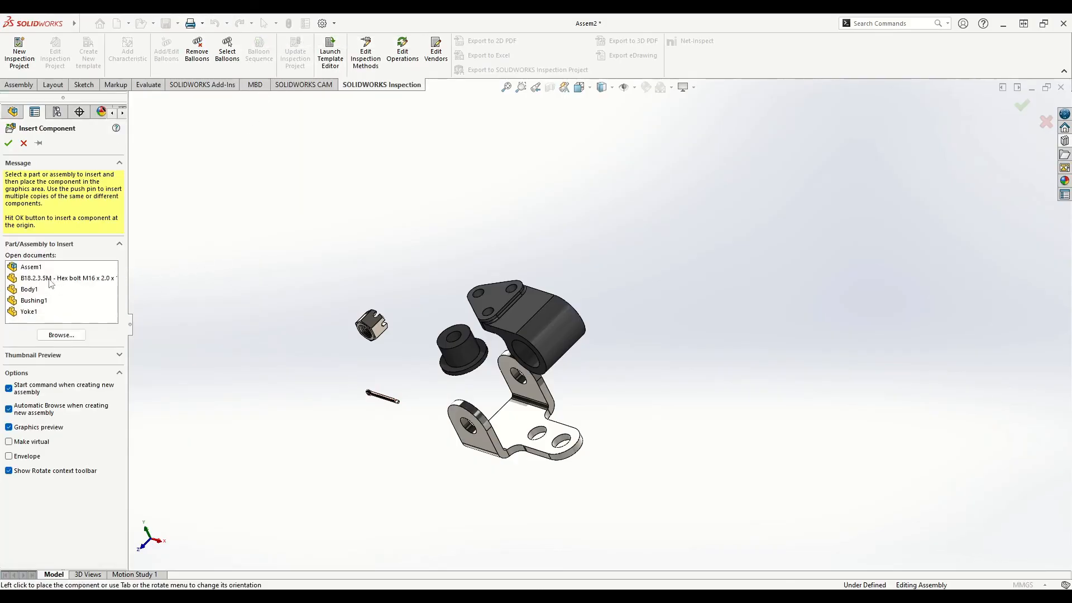
left_click(66, 278)
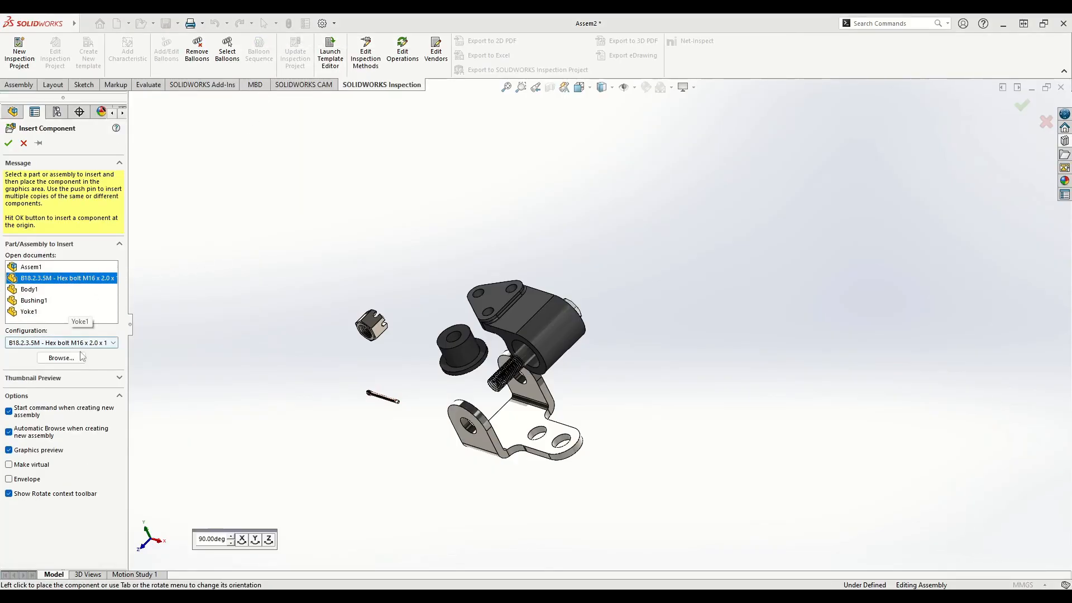
left_click(313, 357)
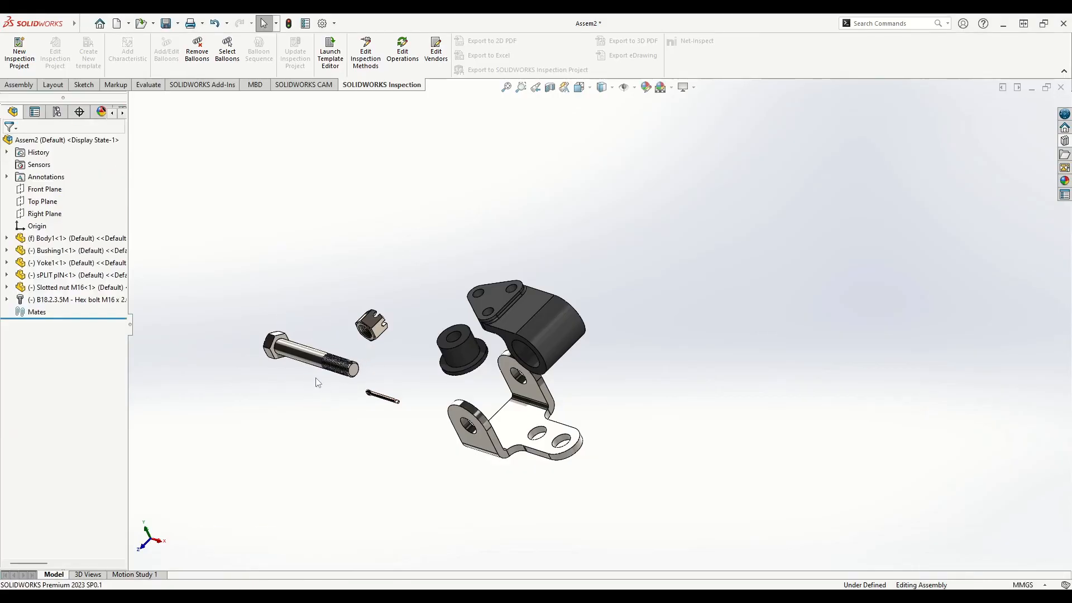
Step: Set the assembly's background scene to Plain White
key("f")
scroll(363, 379, "down", 3)
middle_click_drag(445, 341, 475, 271)
middle_click_drag(467, 318, 479, 376)
scroll(479, 375, "up", 4)
left_click(682, 87)
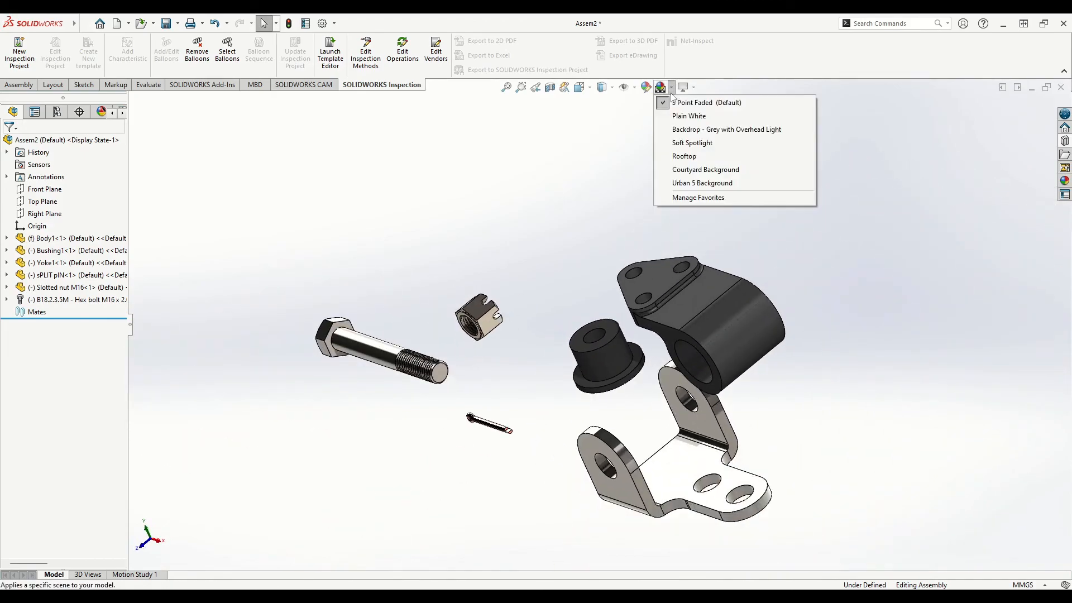
left_click(687, 110)
Step: Fix the yoke in place in the assembly
middle_click_drag(474, 438, 510, 423)
left_click(532, 499)
left_click_drag(532, 499, 515, 497)
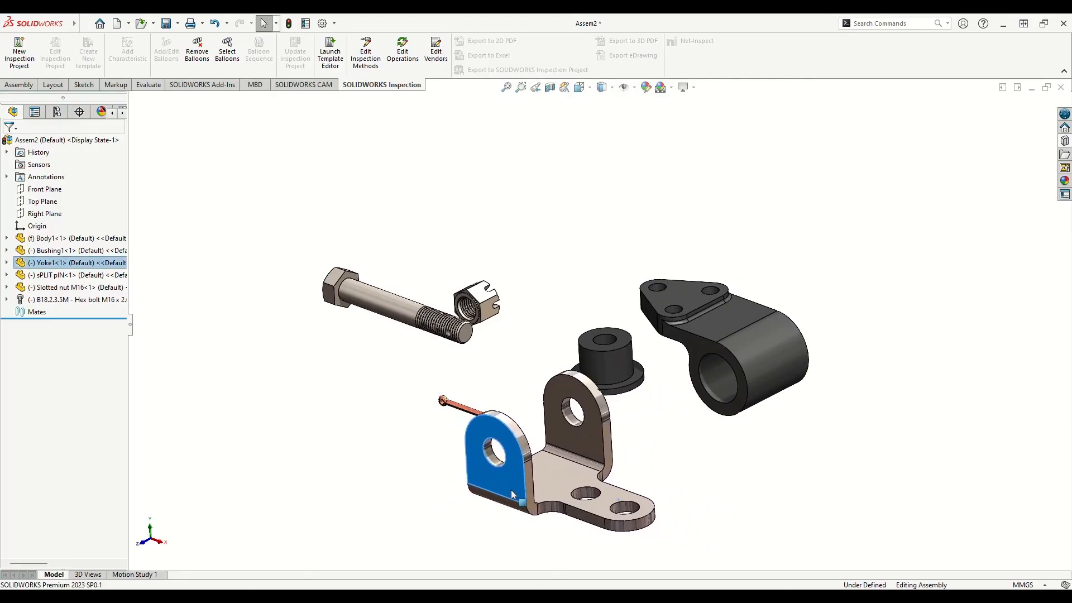
right_click(508, 487)
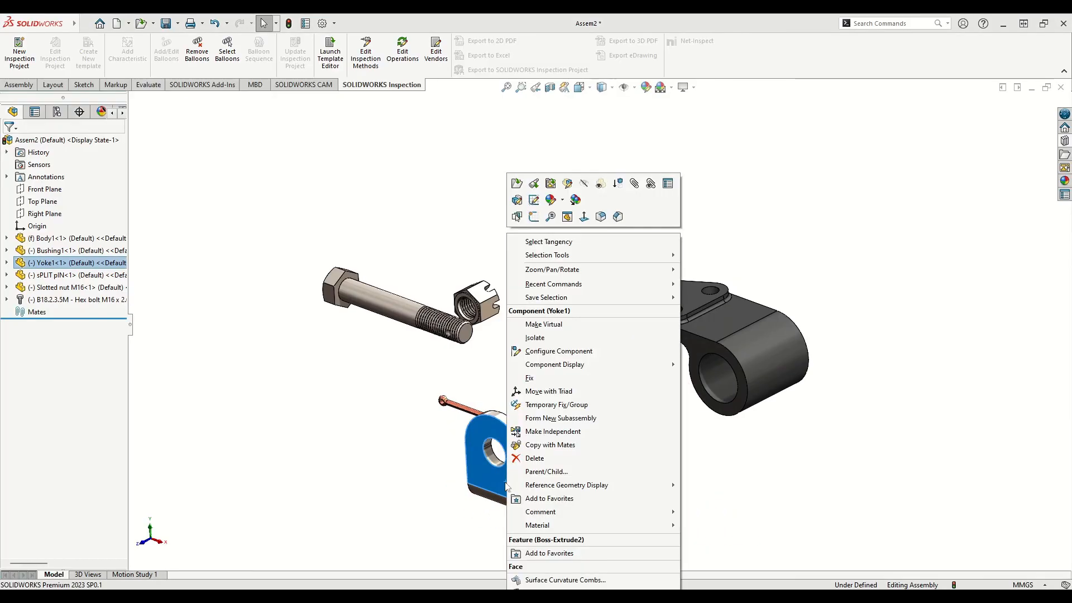
left_click(529, 378)
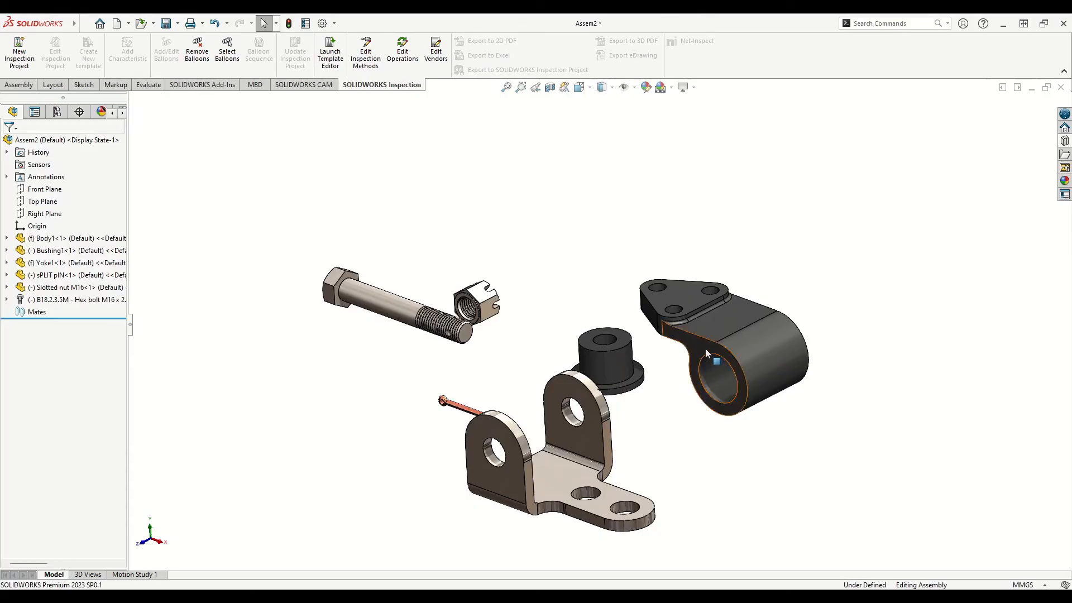
Step: Float the body component so that it can be moved and mated
left_click_drag(706, 355, 689, 350)
left_click(706, 200)
right_click(694, 345)
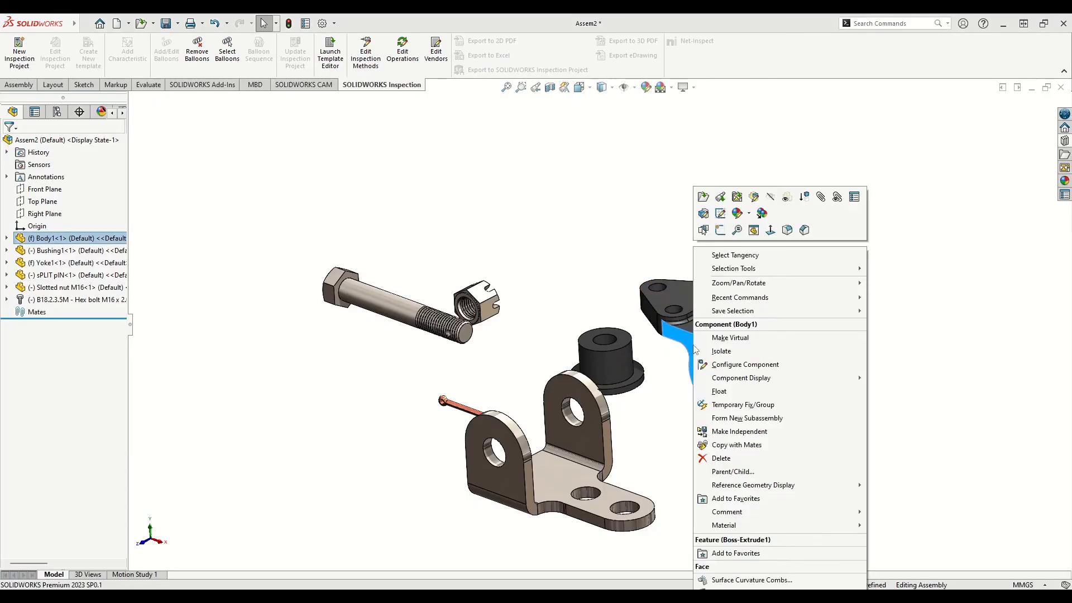
left_click(719, 391)
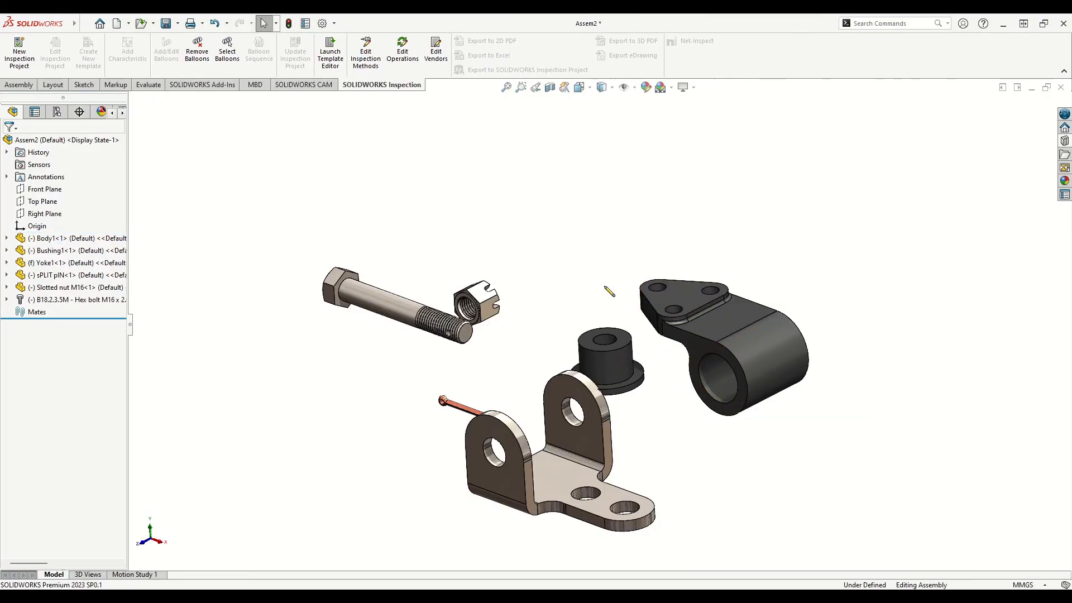
Step: Move the split pin, slotted nut and bushing away from the yoke into free space
scroll(559, 456, "up", 2)
scroll(554, 423, "down", 2)
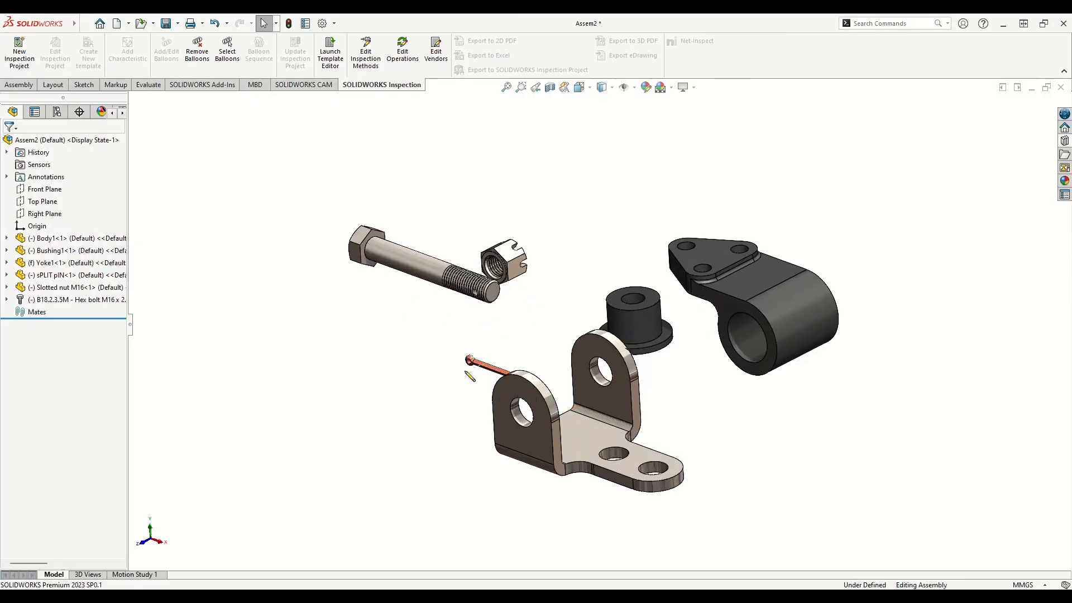
left_click_drag(494, 370, 311, 411)
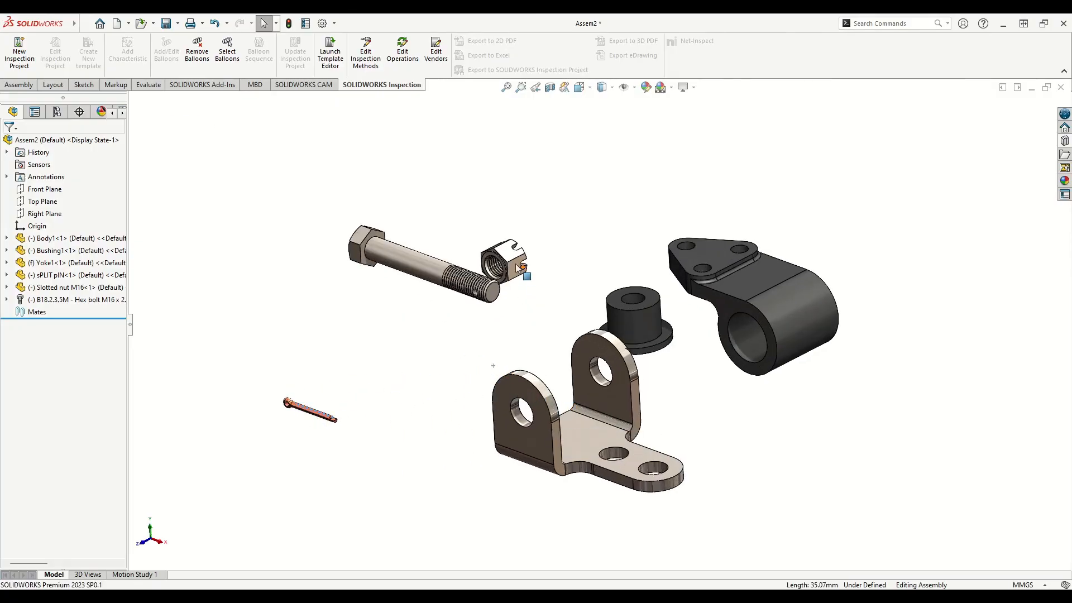
left_click_drag(518, 264, 257, 358)
left_click_drag(655, 329, 328, 501)
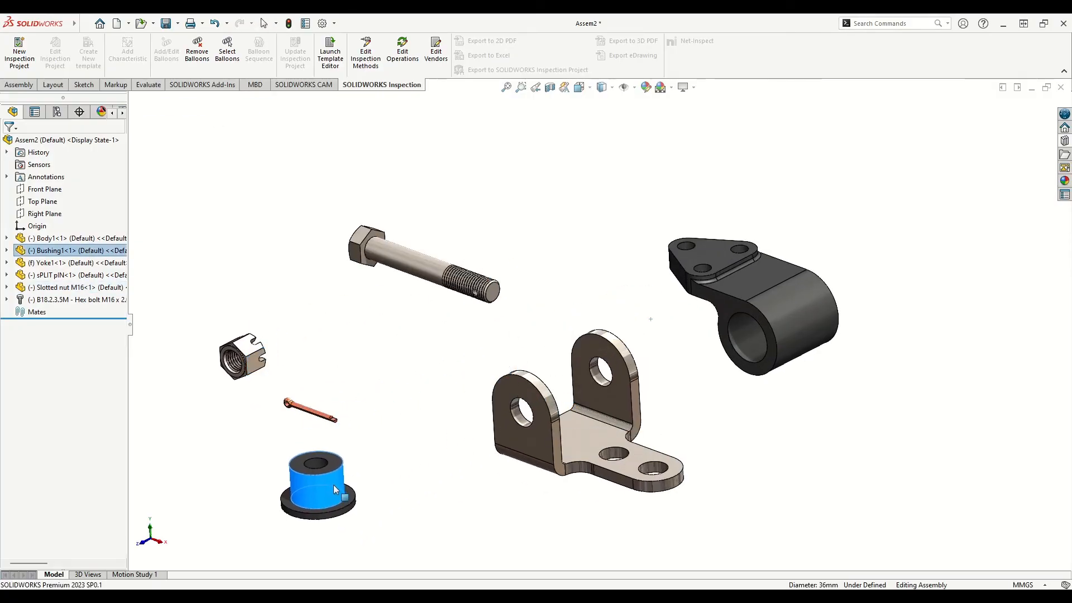
left_click(422, 384)
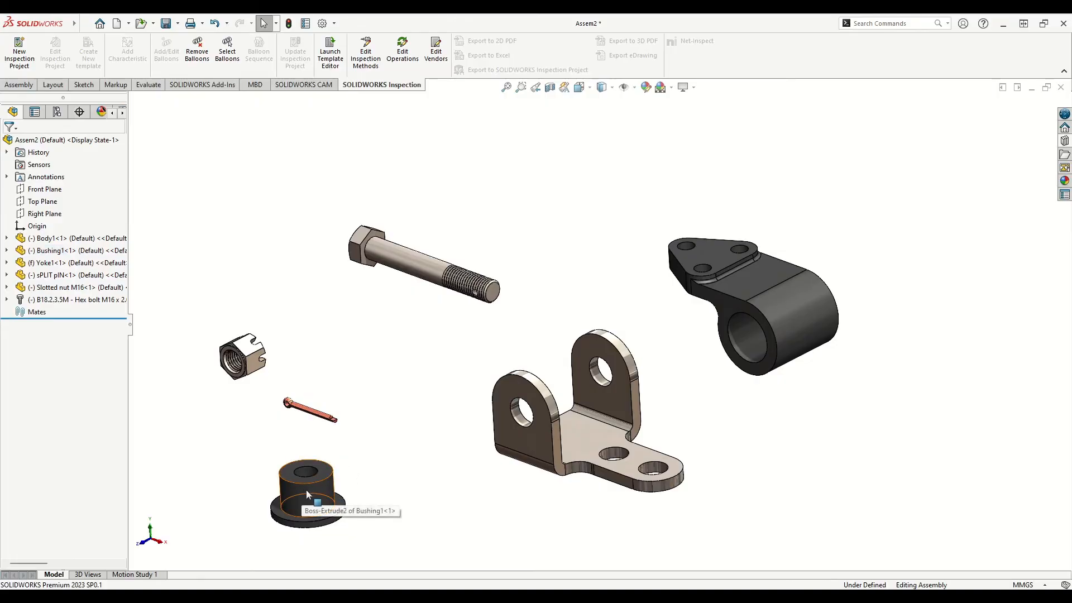
Step: Add a second instance of the bushing by copying the existing one beside it
left_click_drag(320, 493, 221, 434)
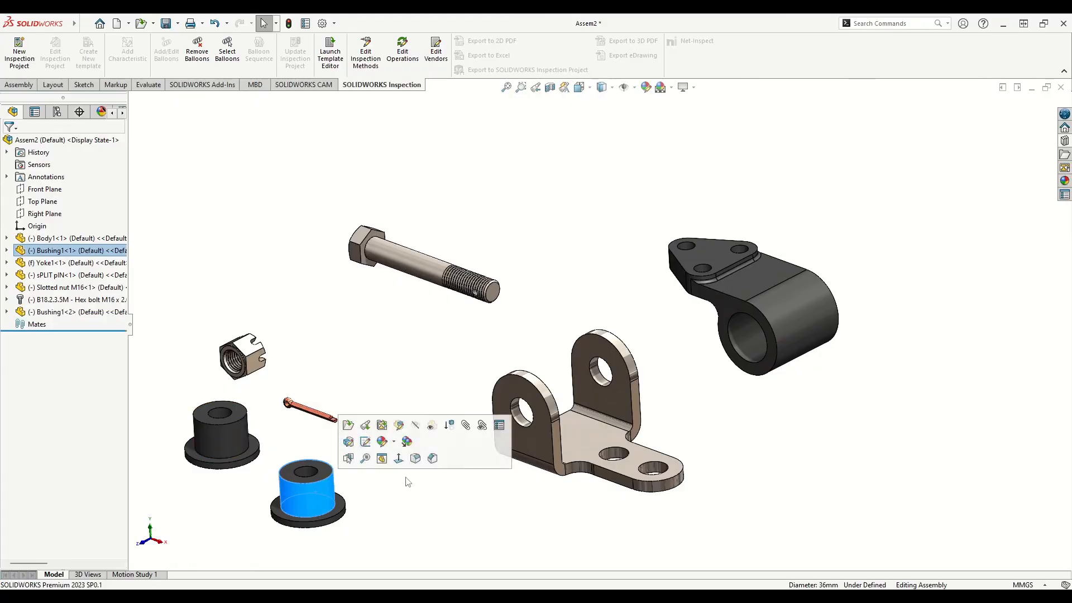
left_click(438, 521)
Step: Add a Concentric mate between the body's large bore and the hole in the yoke's rear lug
scroll(765, 353, "down", 3)
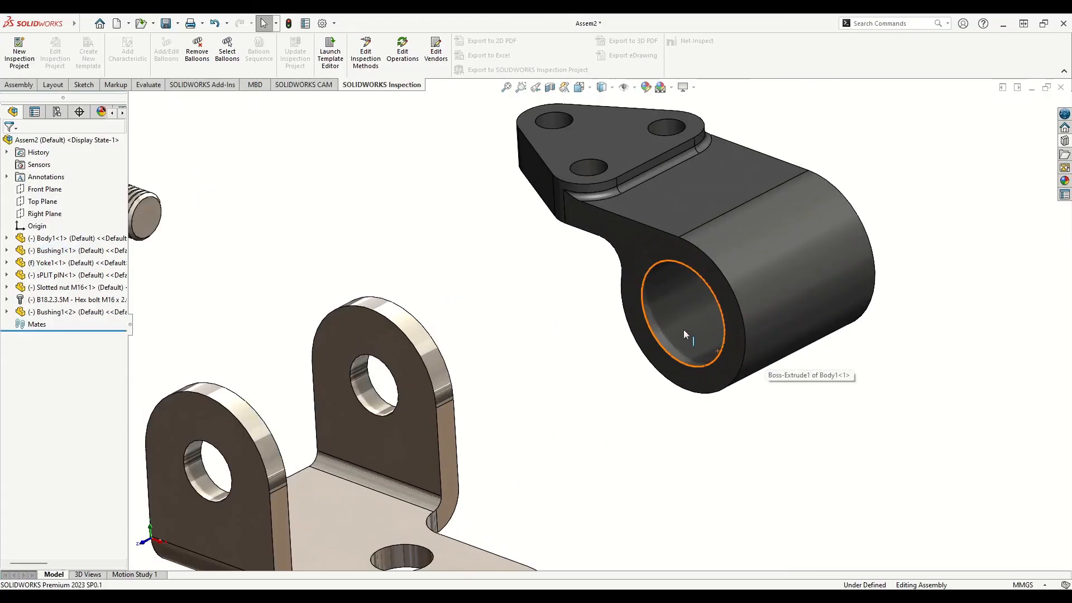
left_click(687, 322)
left_click(391, 393, "ctrl")
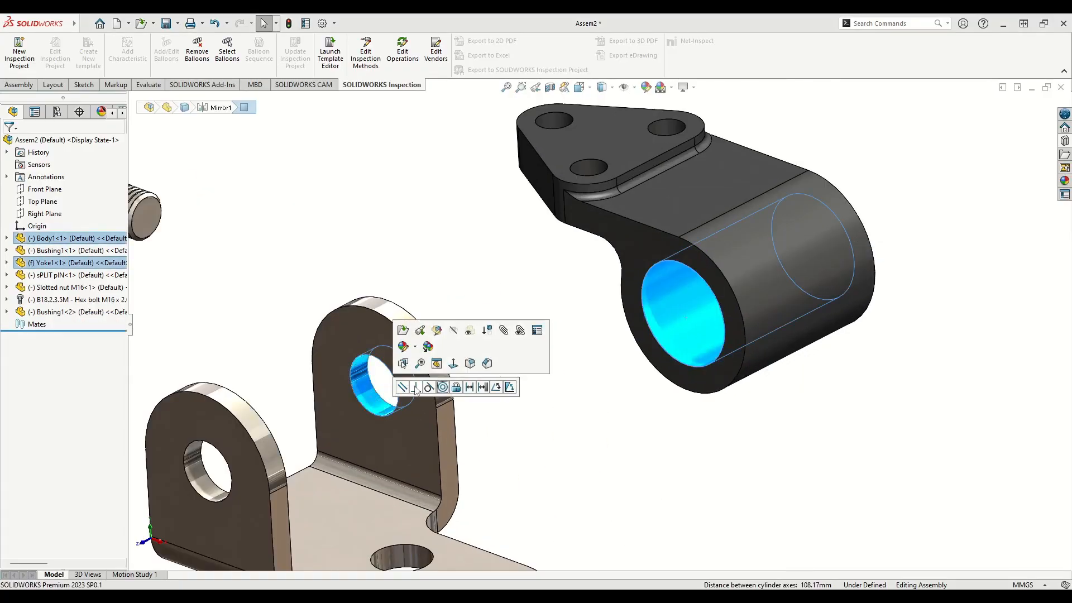
left_click(443, 390)
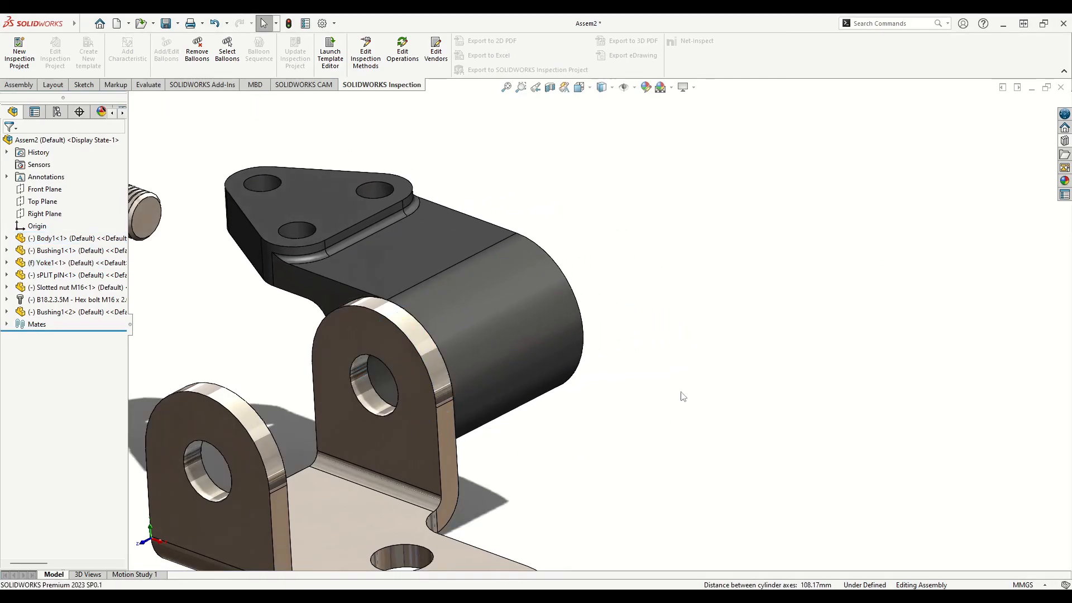
Step: Slide the body along the yoke's hole axis to expose its bore behind the front lug
scroll(450, 380, "up", 5)
left_click(476, 351)
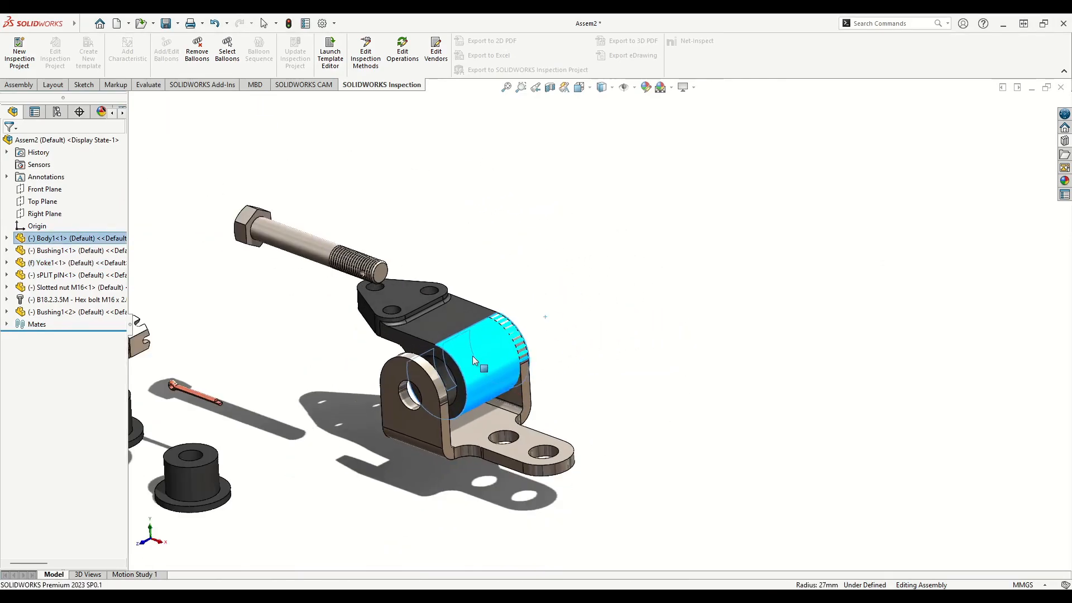
mouse_move(478, 350)
left_mouse_down()
mouse_move(479, 332)
mouse_move(492, 348)
left_mouse_up()
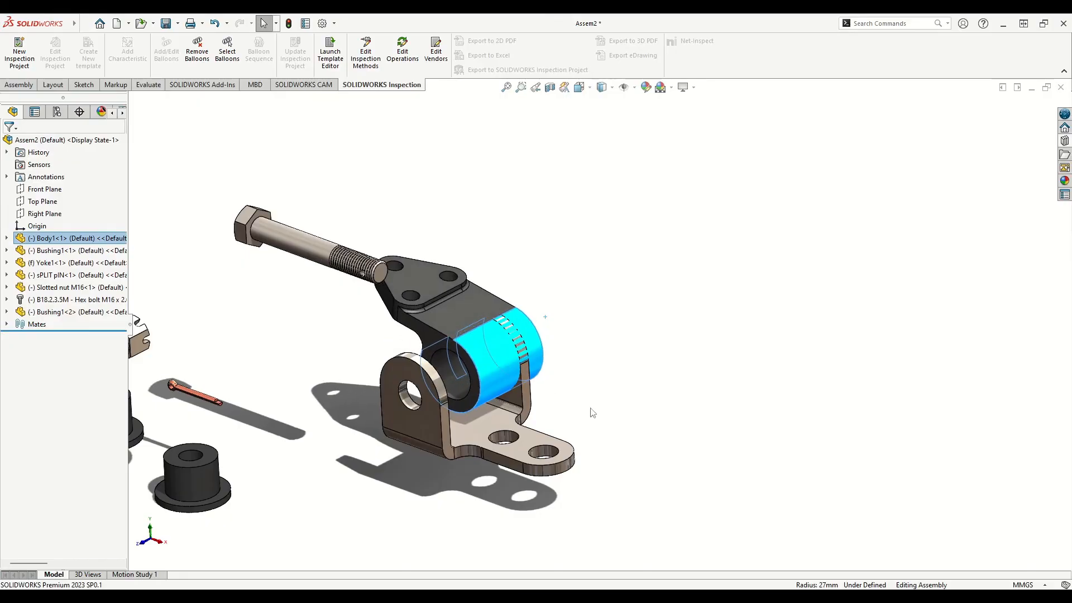
left_click(673, 442)
Step: Add a Concentric mate between the first bushing's outer cylindrical face and the body's bore
left_click(204, 483)
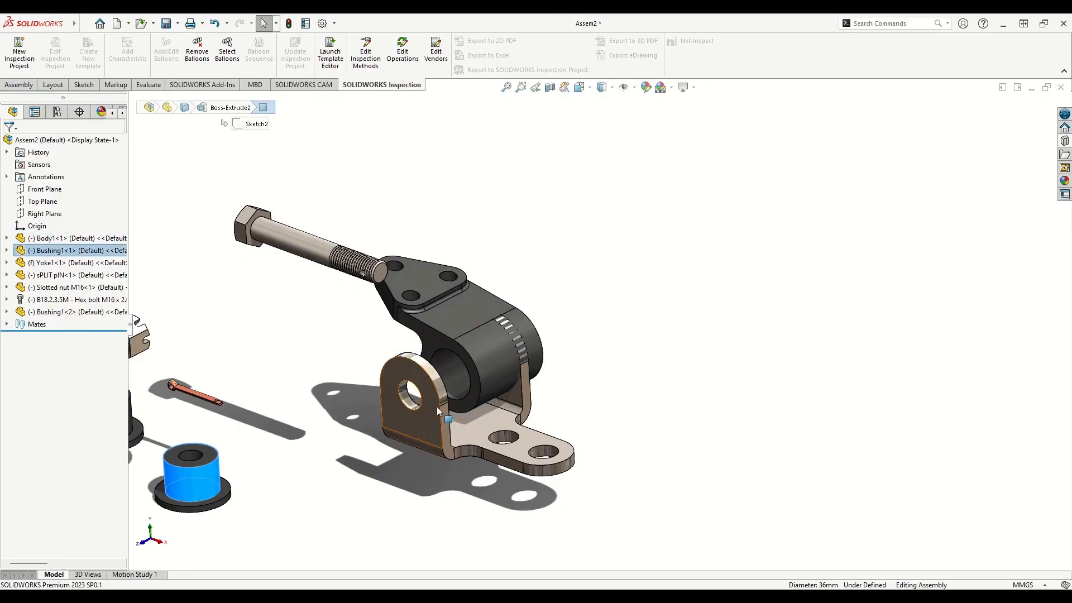
left_click(450, 373, "ctrl")
left_click(522, 372)
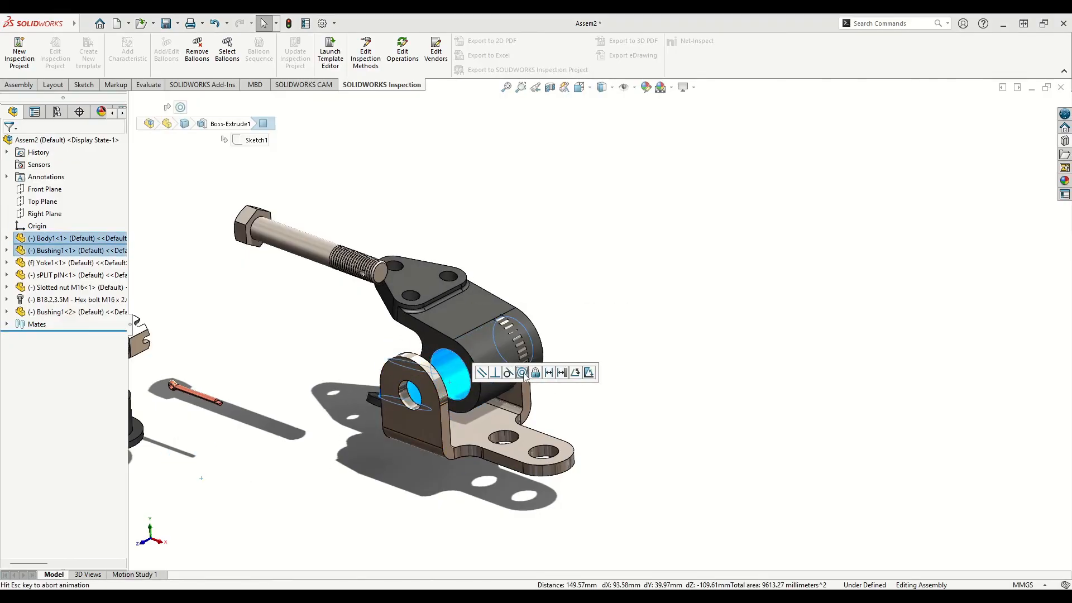
left_click(399, 484)
Step: Add a Coincident mate between the first bushing's outer flange face and the inner face of the yoke's front lug
middle_click_drag(461, 428, 571, 489)
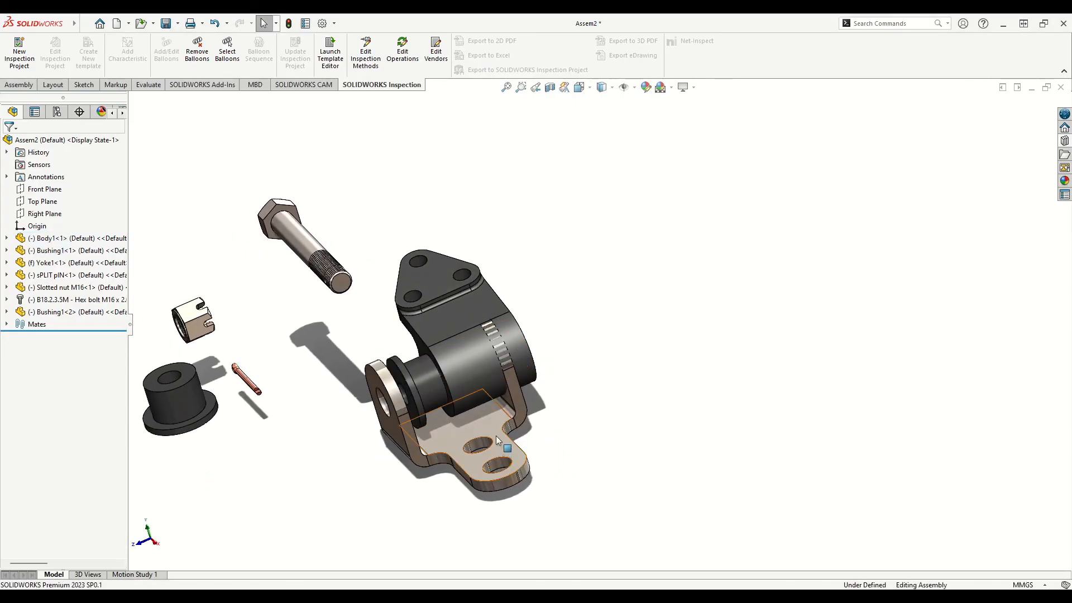
scroll(496, 437, "up", 3)
scroll(497, 437, "down", 5)
middle_click_drag(597, 241, 588, 351, "ctrl")
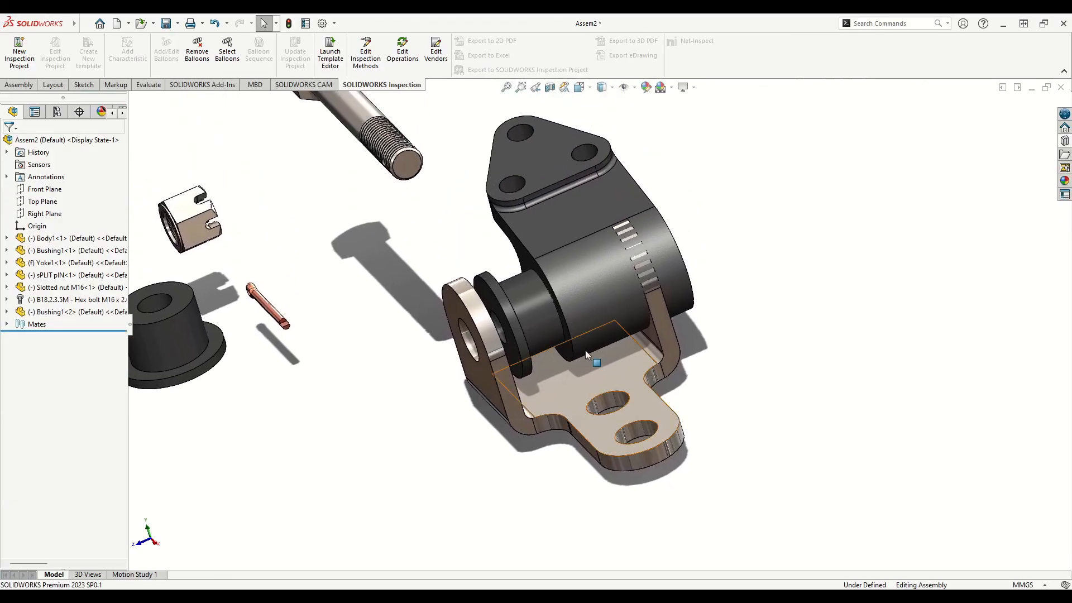
left_click(513, 360)
middle_click_drag(591, 426, 535, 414)
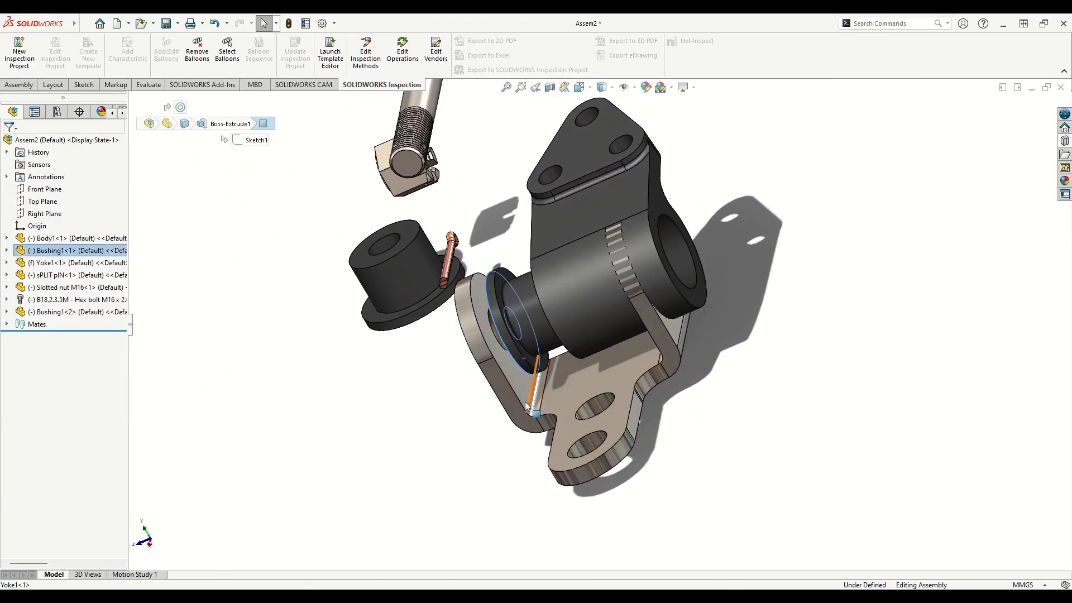
left_click(533, 367, "ctrl")
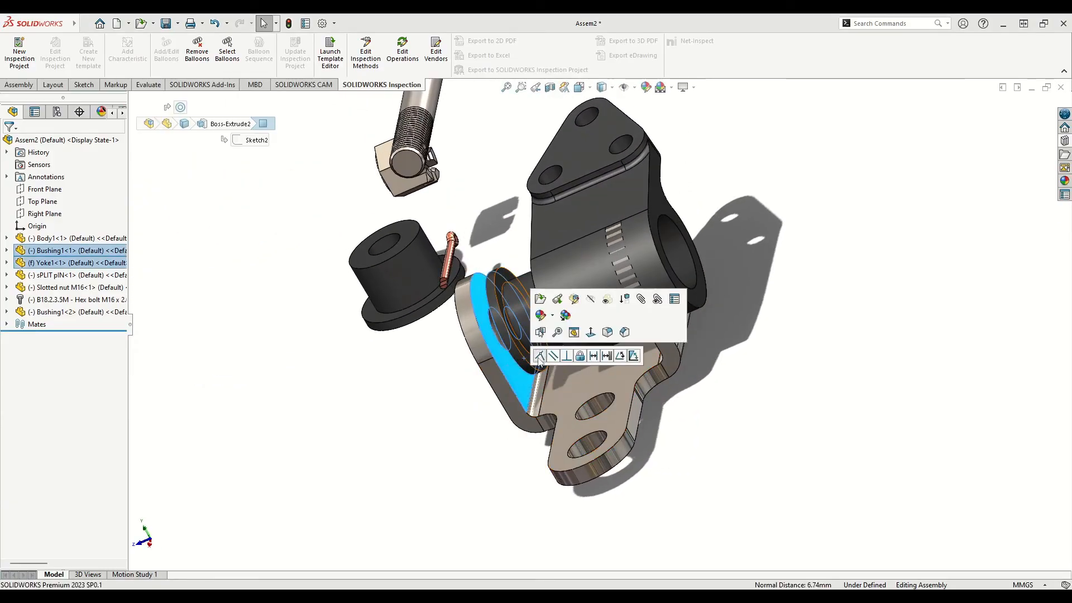
left_click(312, 383)
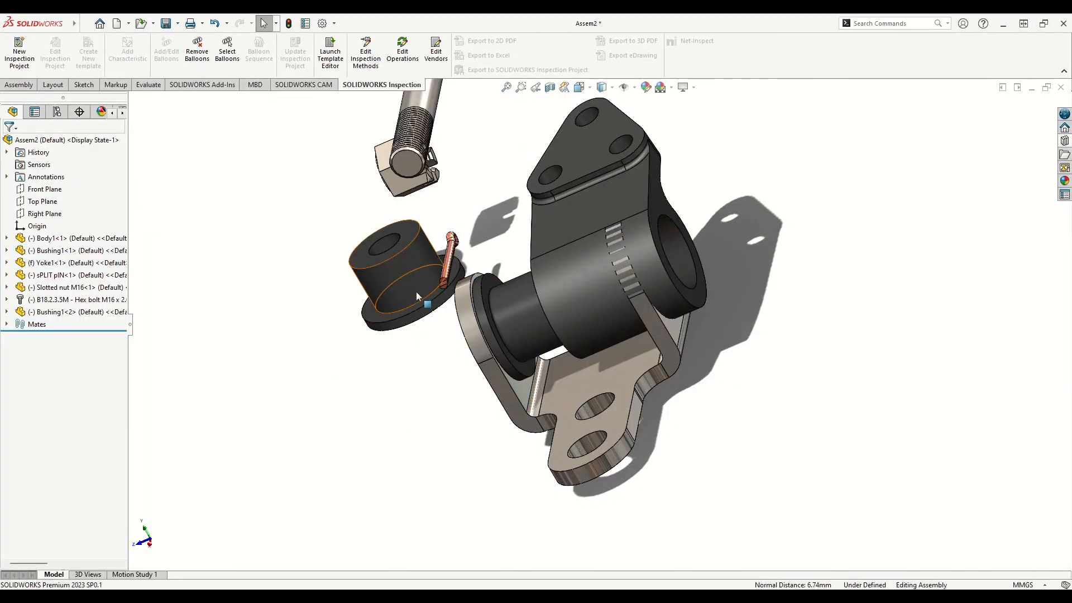
Step: Add a Concentric mate between the second bushing's outer cylindrical face and the body's bore, with the mate alignment flipped
left_click(418, 277)
left_click(686, 269)
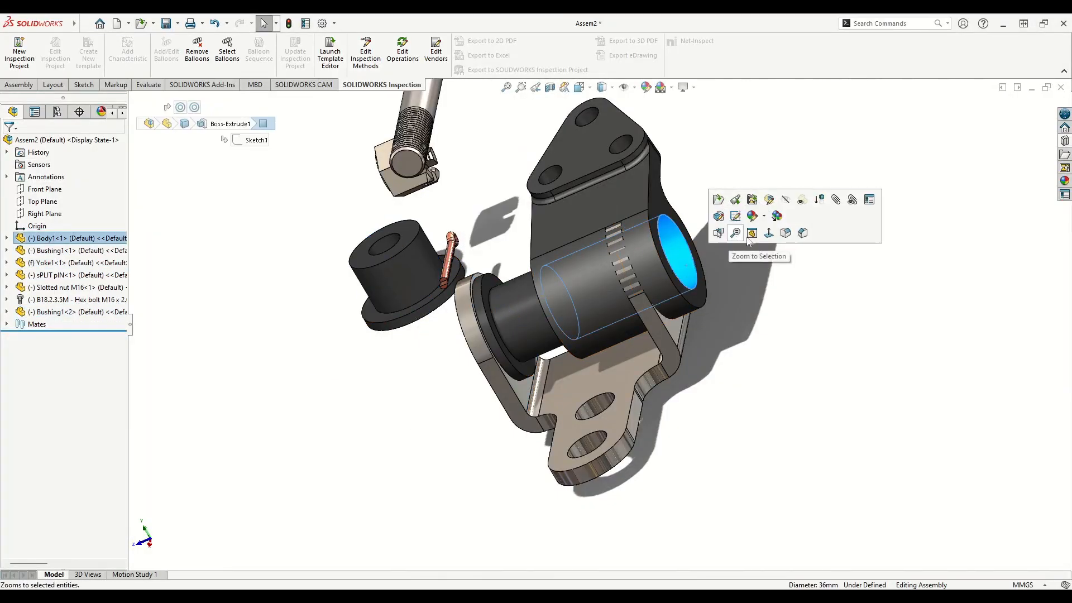
left_click(782, 387)
left_click(685, 262)
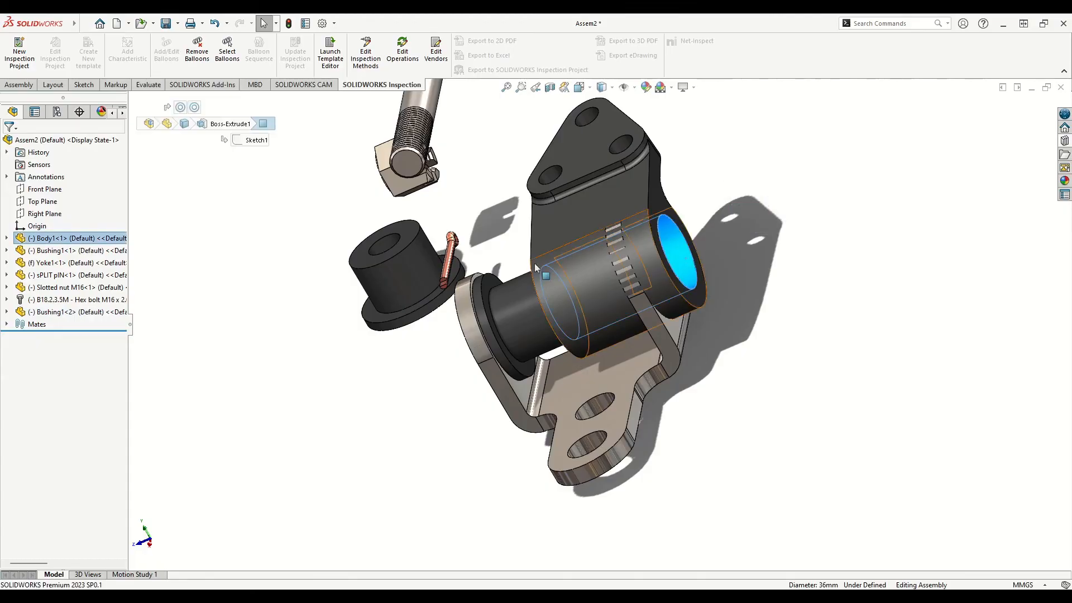
left_click(405, 278, "ctrl")
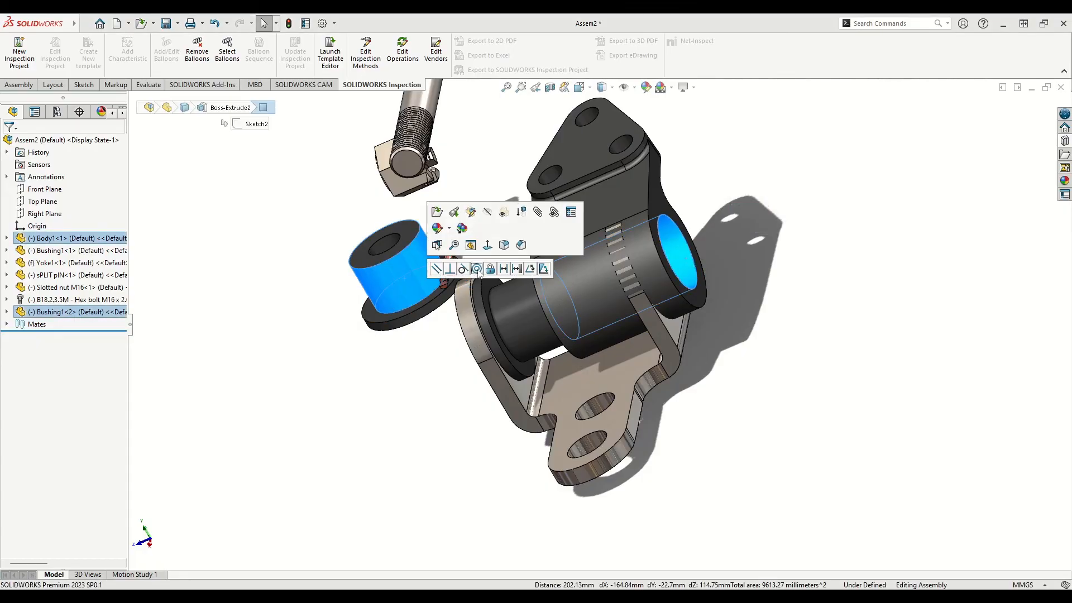
left_click(476, 268)
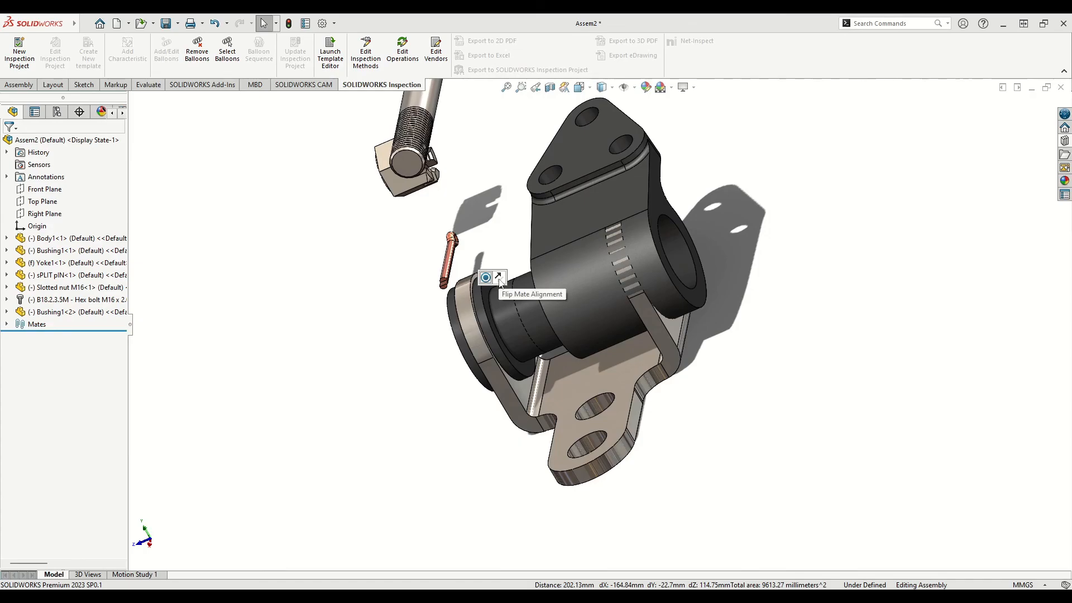
left_click(498, 278)
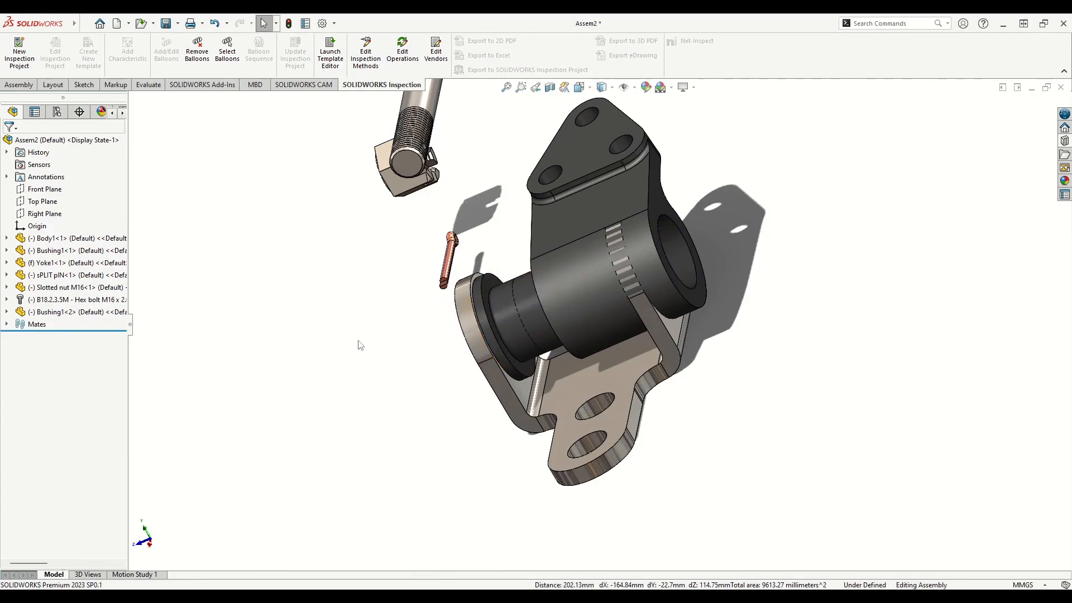
Step: Slide the second bushing out beyond the yoke's rear lug and move the body back between the yoke lugs
left_click(542, 323)
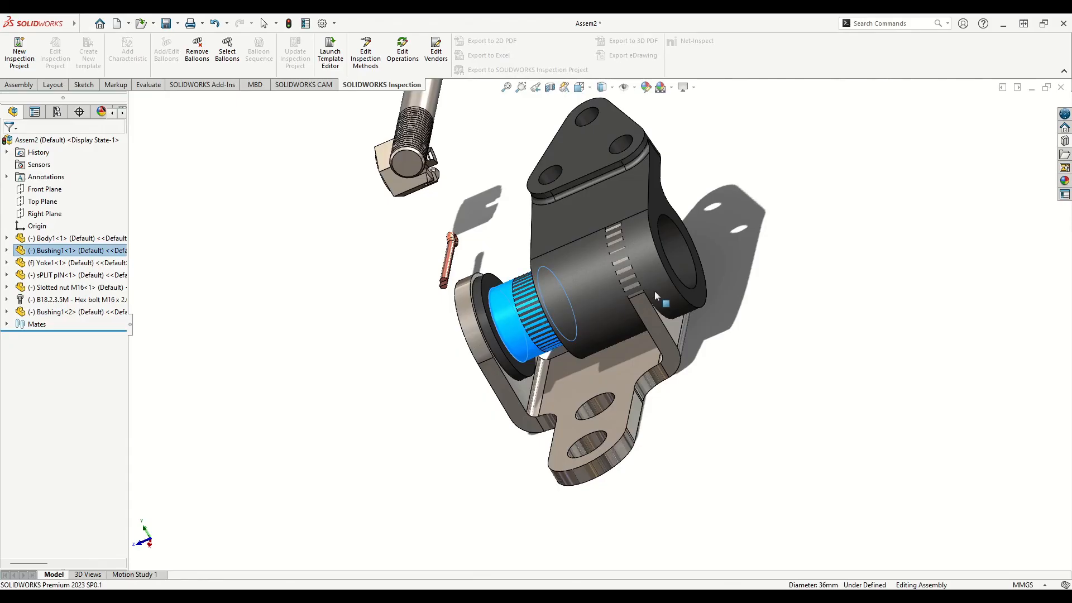
left_click(352, 363)
scroll(397, 351, "down", 3)
scroll(540, 339, "down", 2)
scroll(547, 276, "down", 2)
left_click_drag(547, 276, 340, 339)
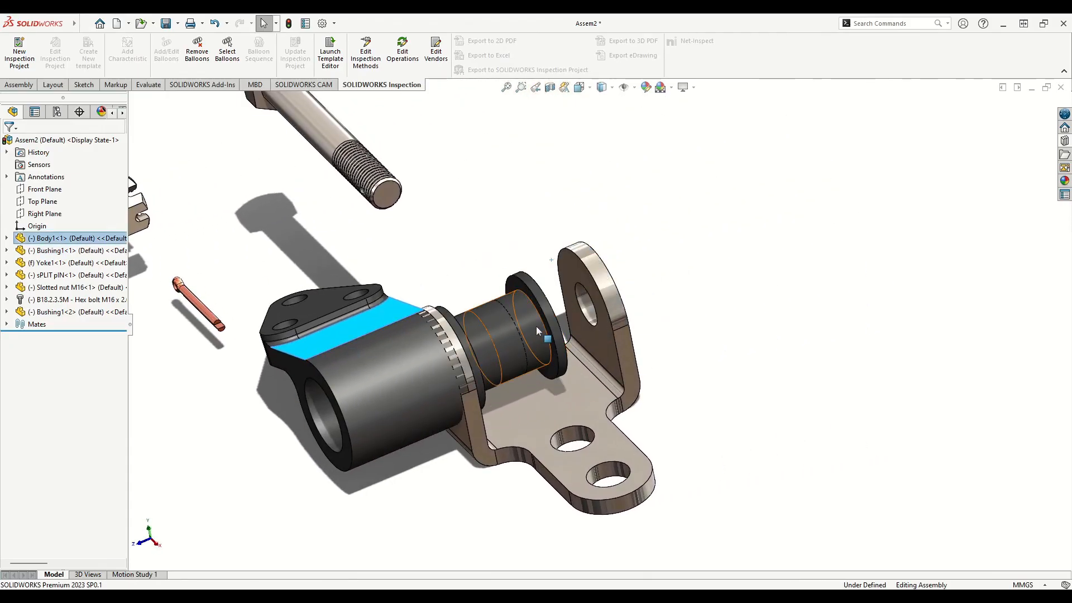
left_click_drag(536, 326, 768, 253)
left_click_drag(358, 362, 524, 311)
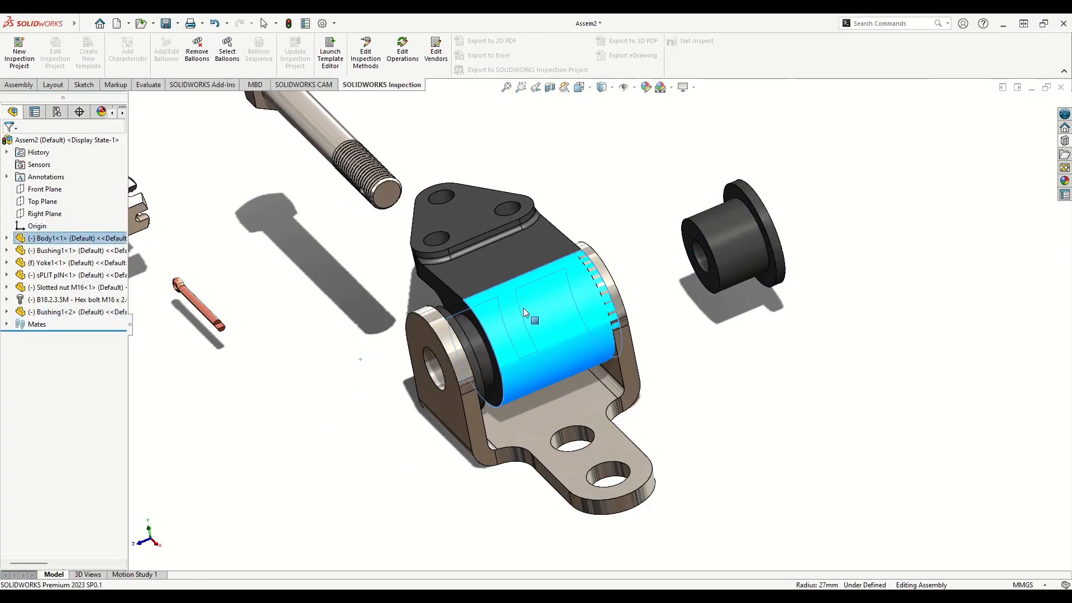
left_click(322, 406)
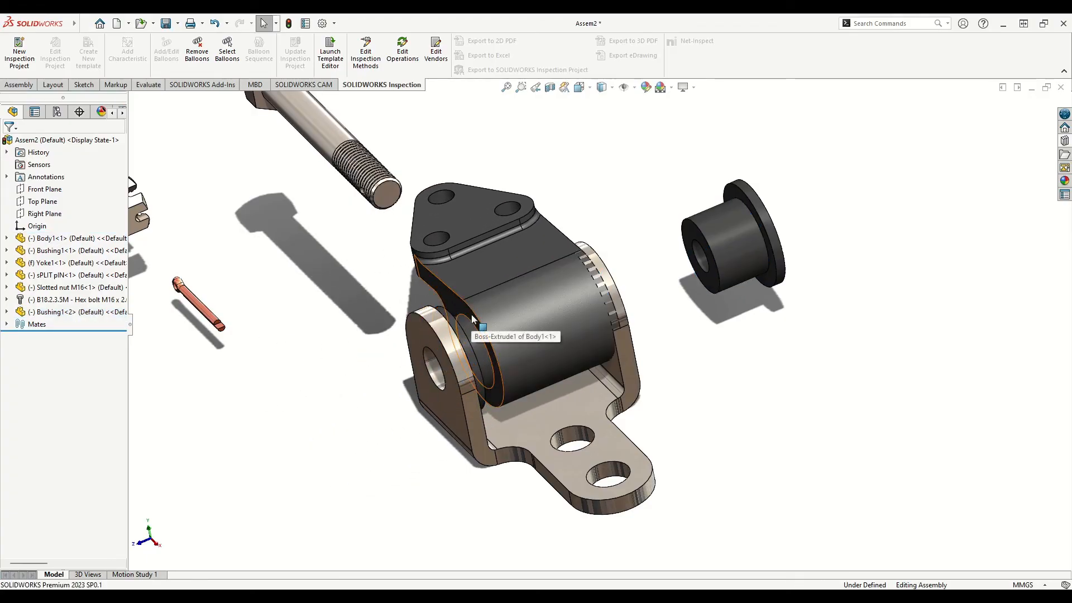
Step: Add a Coincident mate between the inner face of the yoke's rear lug and the second bushing's outer flange face
left_click_drag(551, 294, 400, 362)
left_click(581, 271)
middle_click_drag(584, 273, 478, 296)
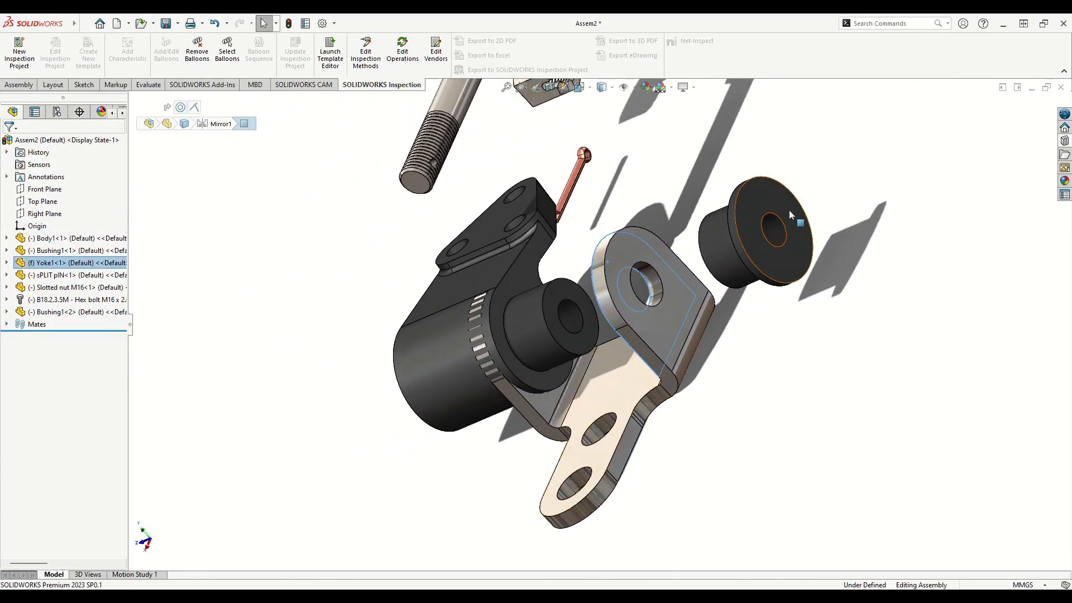
left_click(780, 200, "ctrl")
left_click(811, 190)
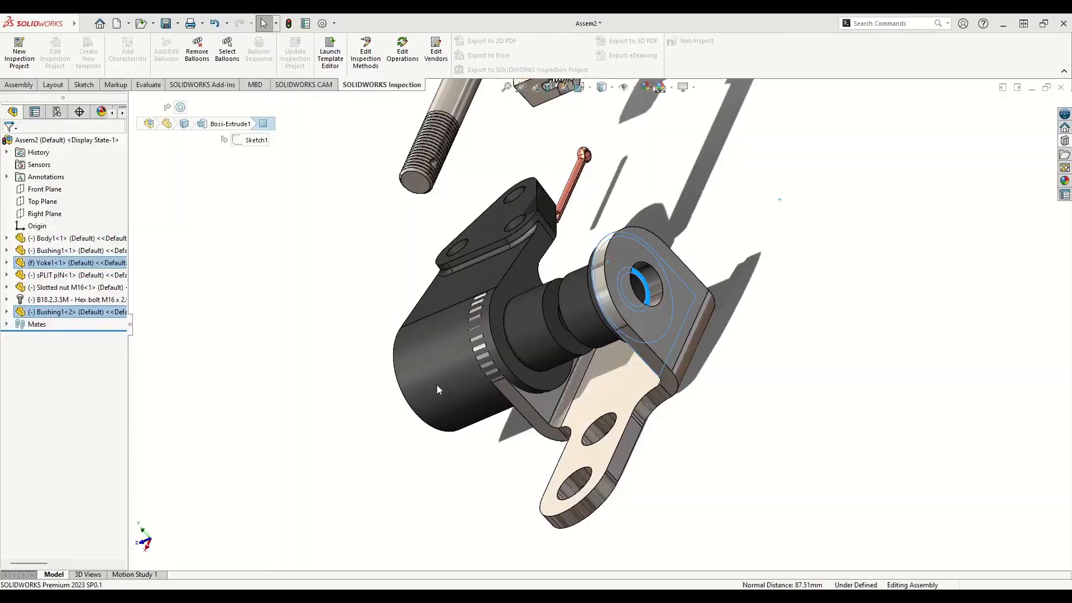
left_click(312, 431)
Step: Add a Coincident mate between the body's rear end face and the inner flange face of the second bushing
mouse_move(308, 389)
middle_mouse_down()
mouse_move(341, 395)
mouse_move(325, 396)
middle_mouse_up()
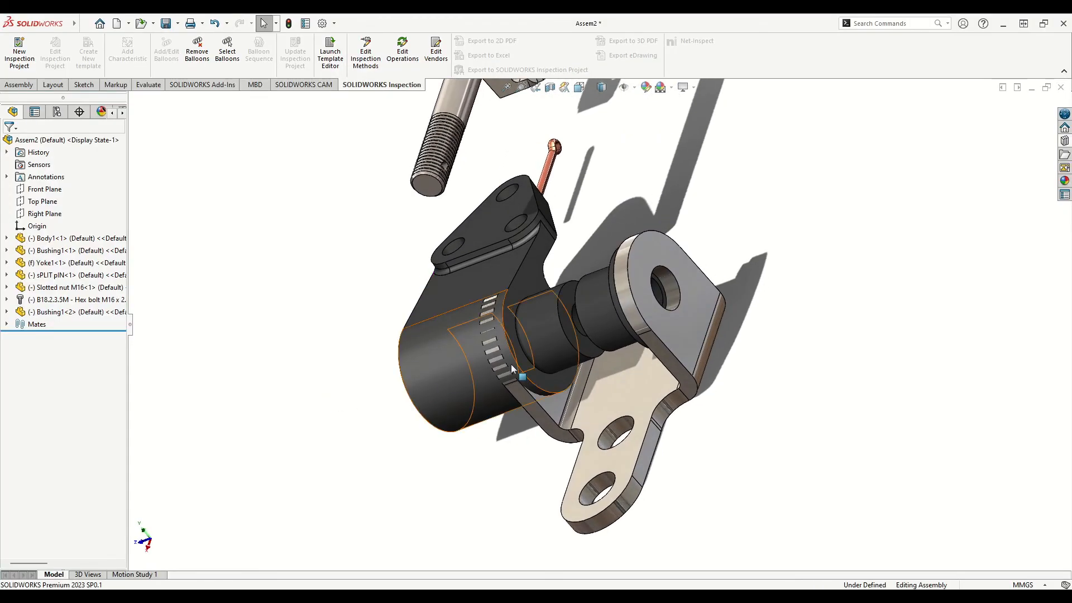
left_click(546, 368)
middle_click_drag(547, 367, 658, 275)
left_click(657, 276, "ctrl")
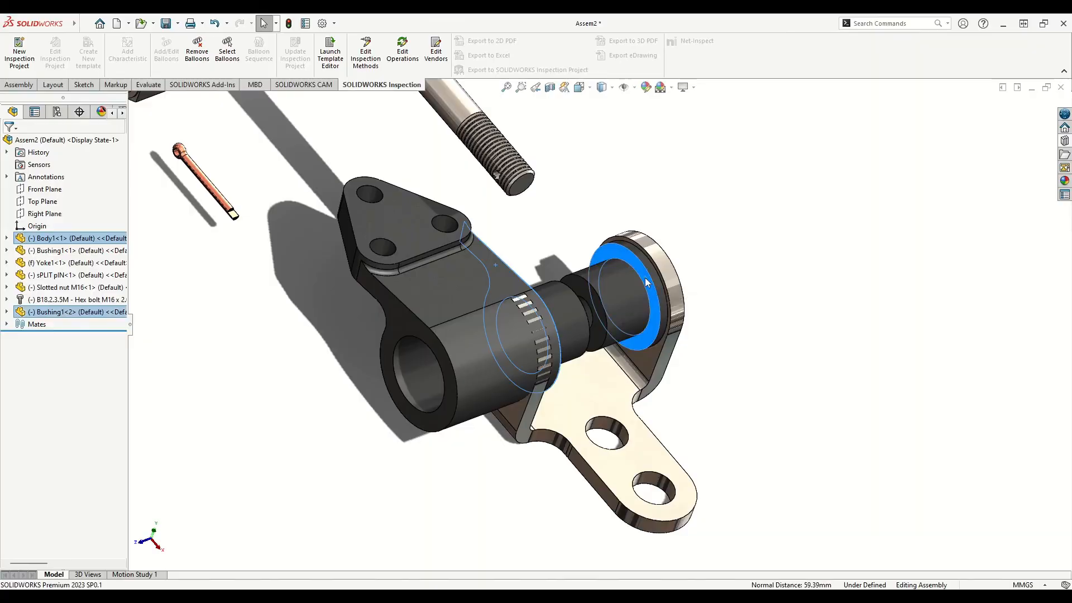
left_click(678, 270)
middle_click_drag(350, 430, 478, 380)
left_click_drag(521, 216, 538, 234)
Step: Add a Concentric mate between the hex bolt's shank and the yoke's front lug hole, with the mate alignment flipped
middle_click_drag(378, 445, 330, 459, "ctrl")
scroll(422, 468, "up", 1)
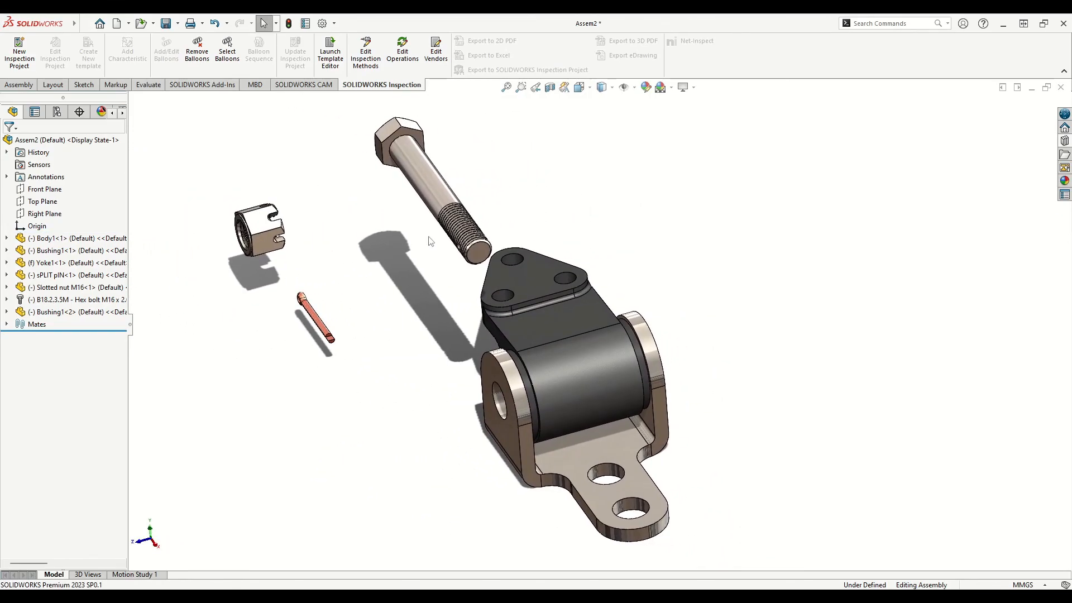
left_click(430, 198)
middle_click_drag(500, 412, 522, 415)
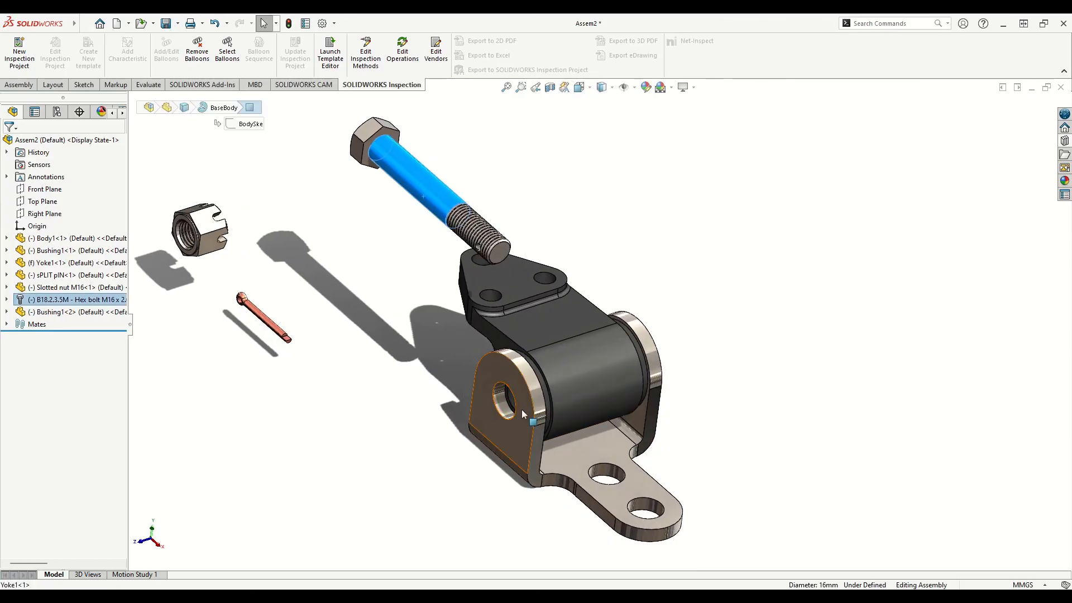
scroll(523, 413, "down", 3)
left_click(499, 385, "ctrl")
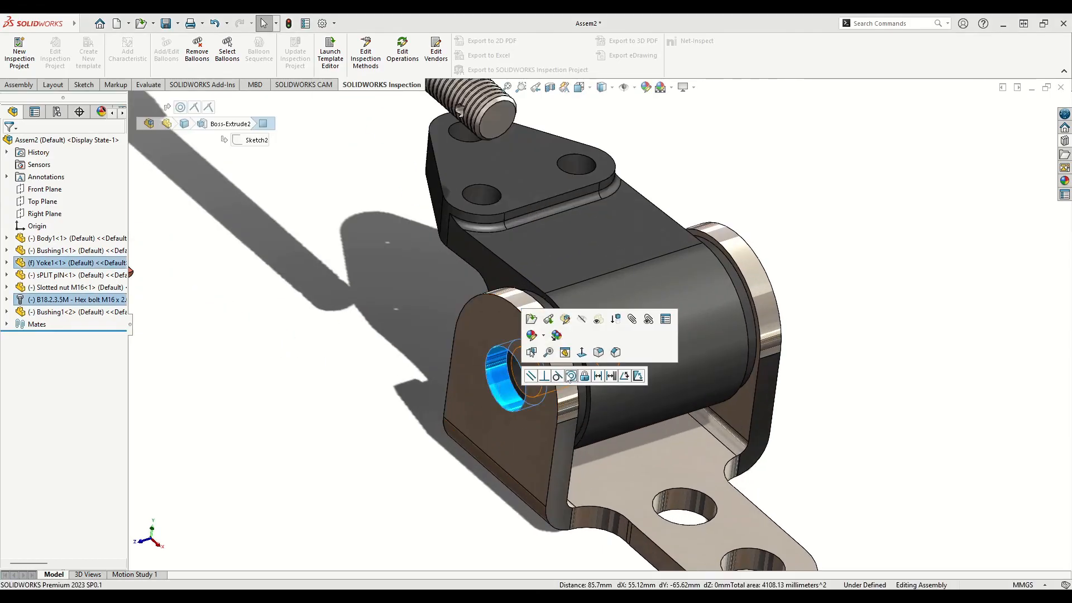
left_click(571, 377)
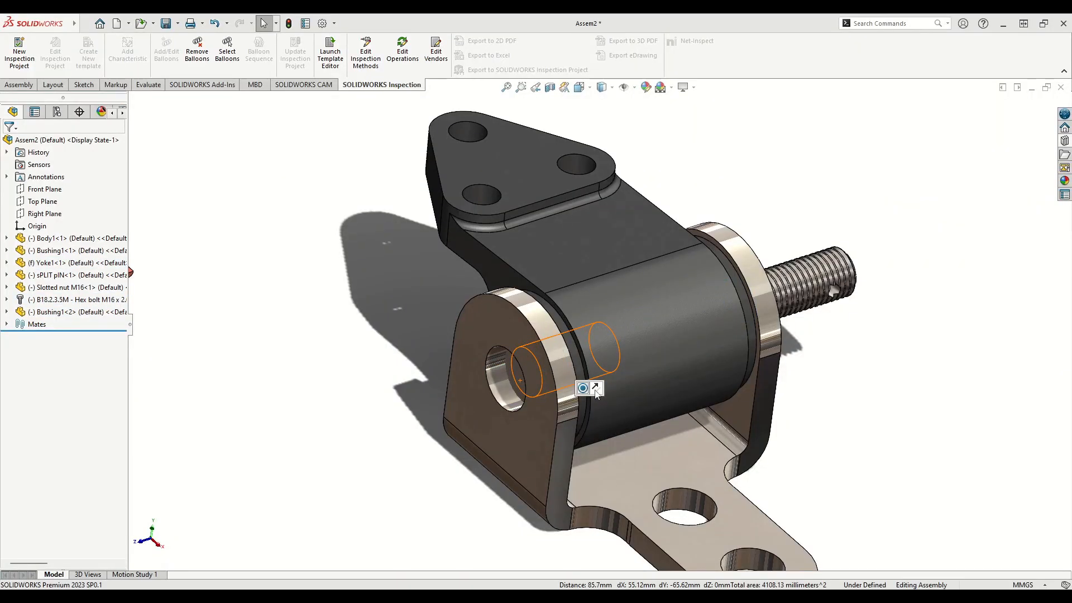
left_click(596, 387)
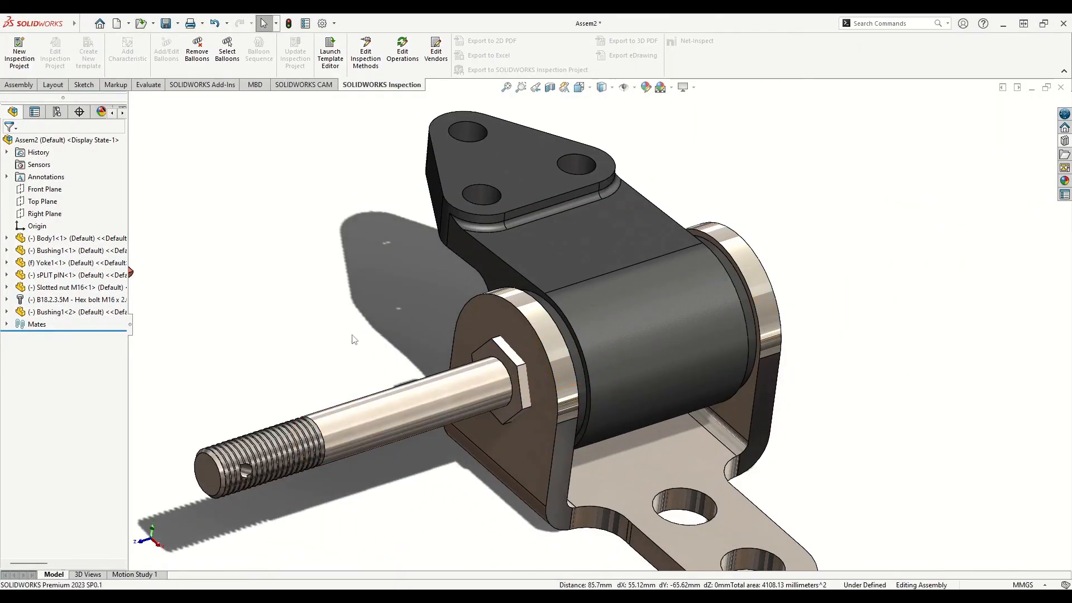
Step: Add a Coincident mate between the underside of the hex bolt's head and the outer face of the yoke's rear lug
left_click_drag(390, 420, 370, 429)
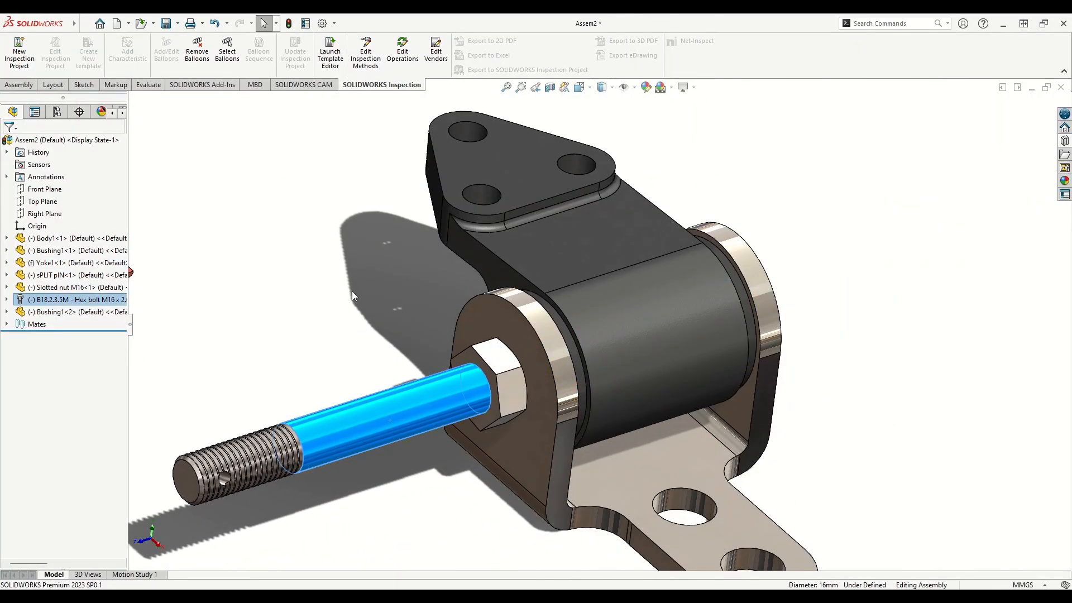
left_click(354, 296)
left_click(462, 358)
middle_click_drag(408, 413, 605, 410)
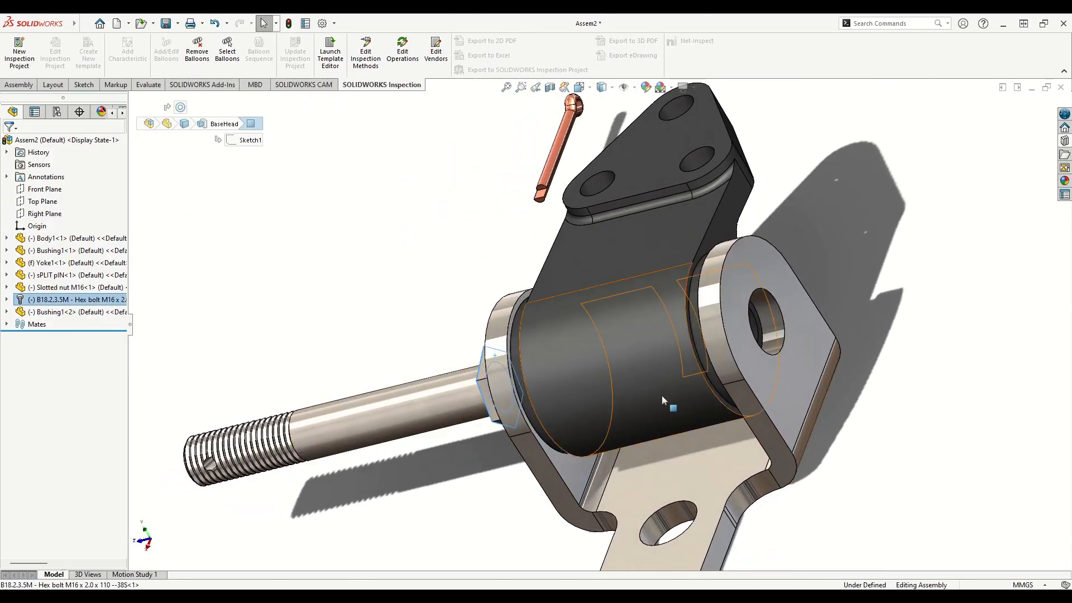
left_click(771, 376)
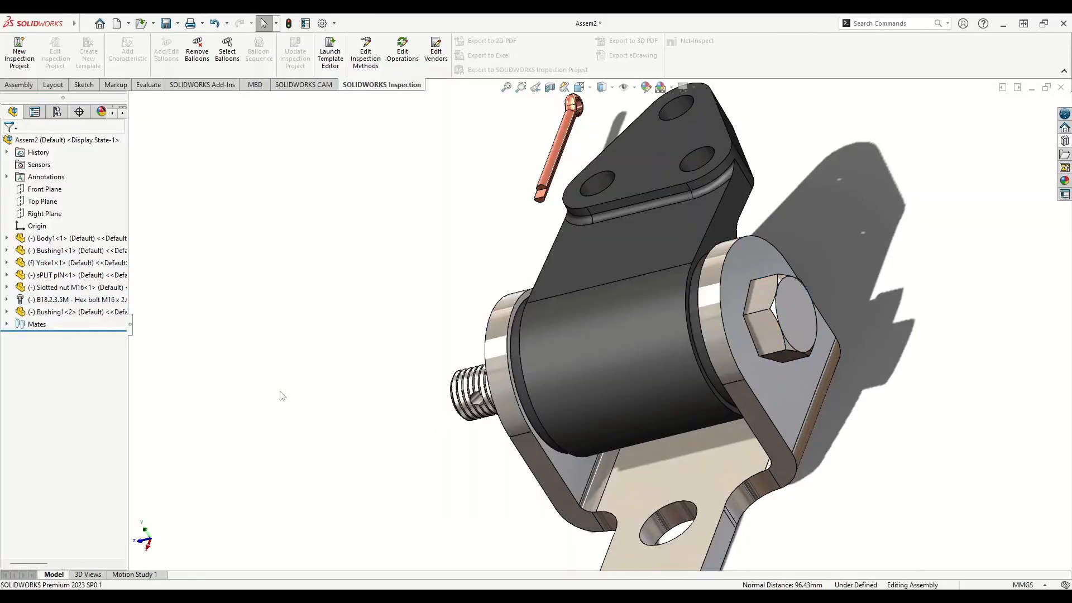
Step: Add a Concentric mate between the rounded outer face of the yoke's front lug and the slotted nut's circular end edge
middle_click_drag(281, 390, 464, 437)
scroll(506, 439, "up", 2)
scroll(479, 290, "down", 1)
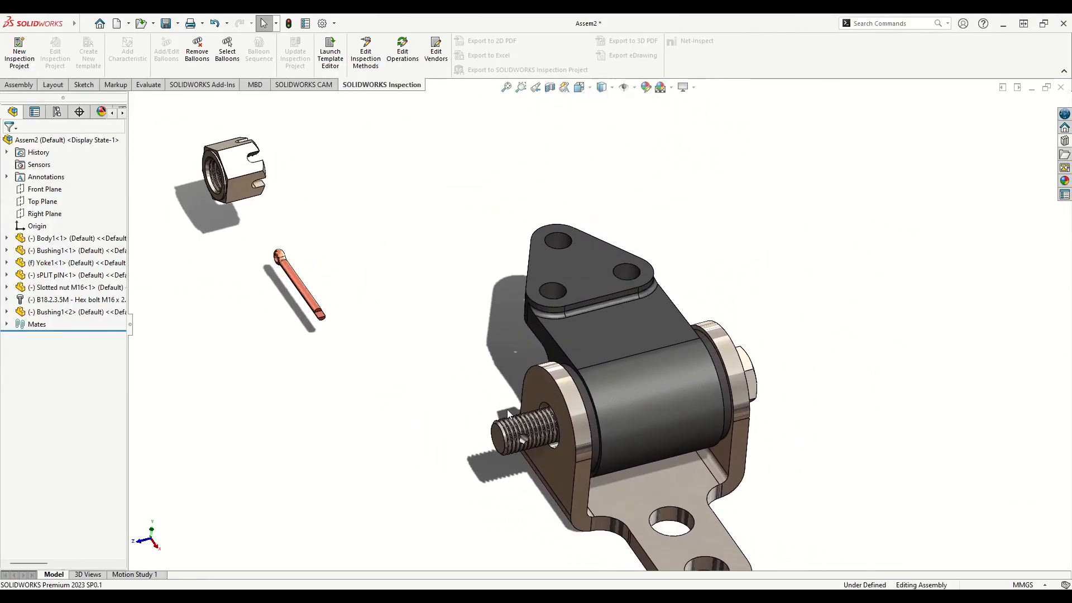
scroll(507, 410, "down", 2)
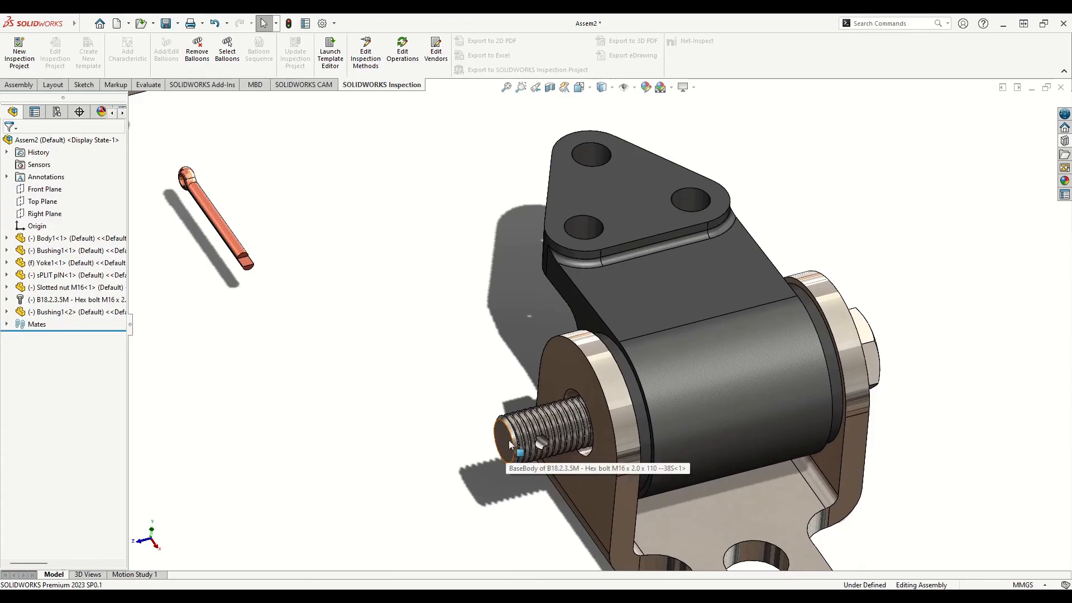
left_click(617, 405)
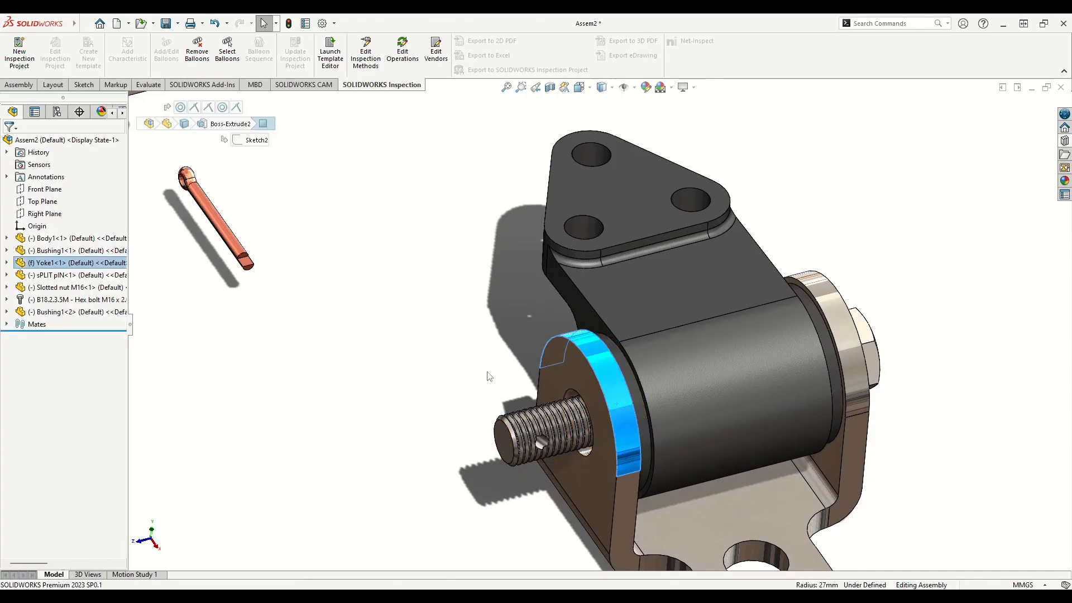
scroll(489, 376, "up", 2)
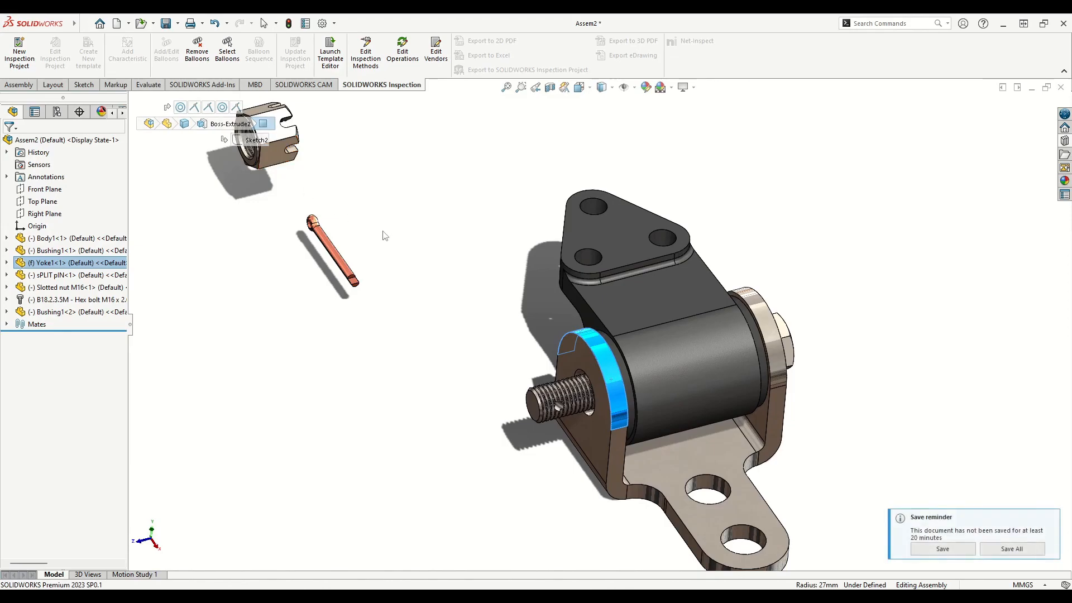
middle_click_drag(385, 235, 404, 292, "ctrl")
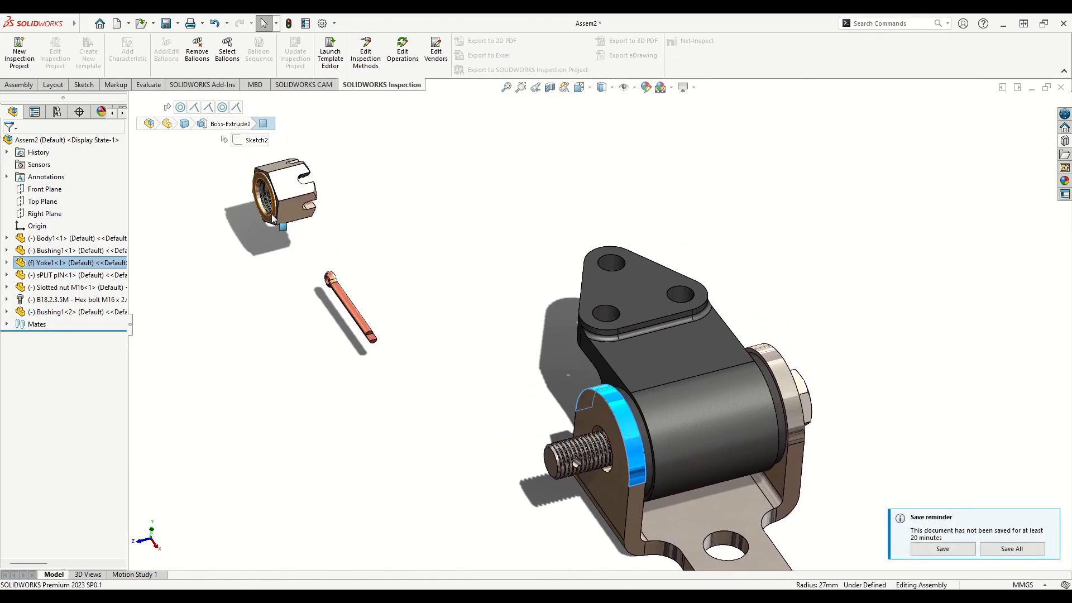
scroll(283, 224, "down", 5)
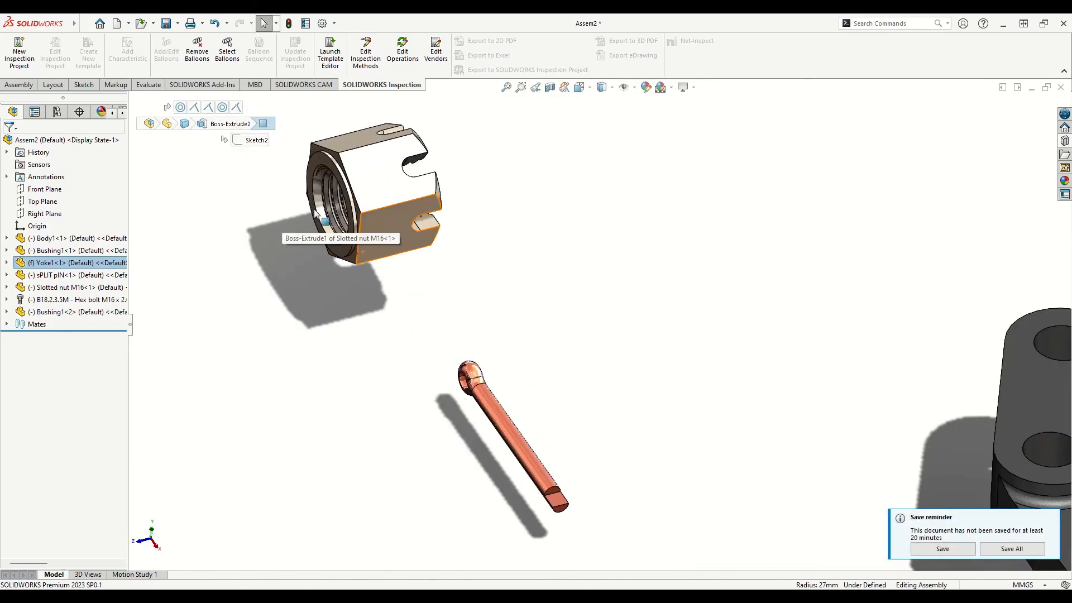
left_click(443, 338)
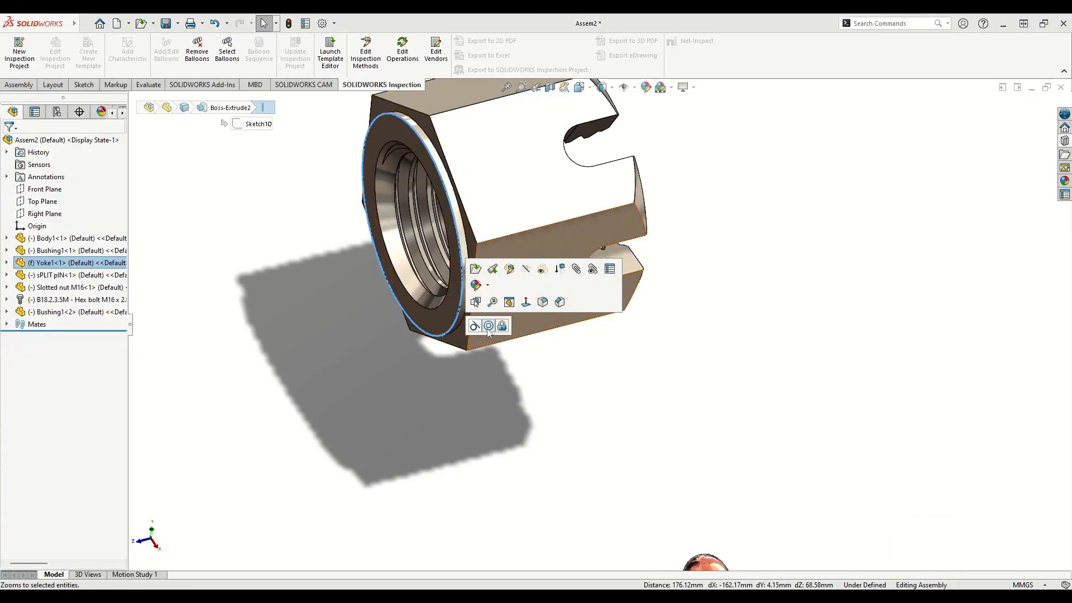
left_click(474, 326)
scroll(688, 380, "up", 5)
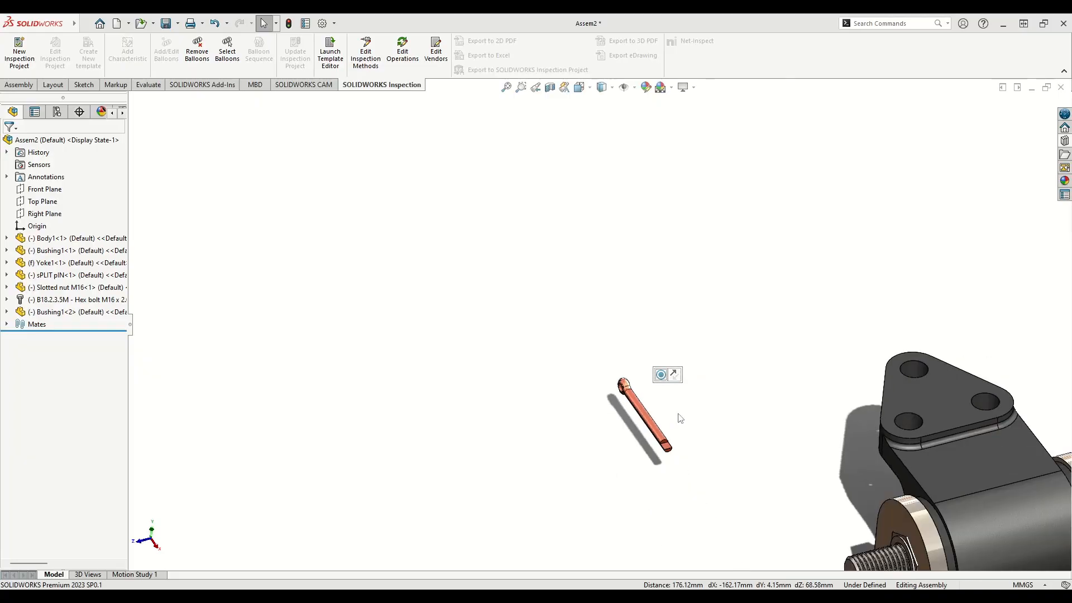
scroll(698, 394, "down", 4)
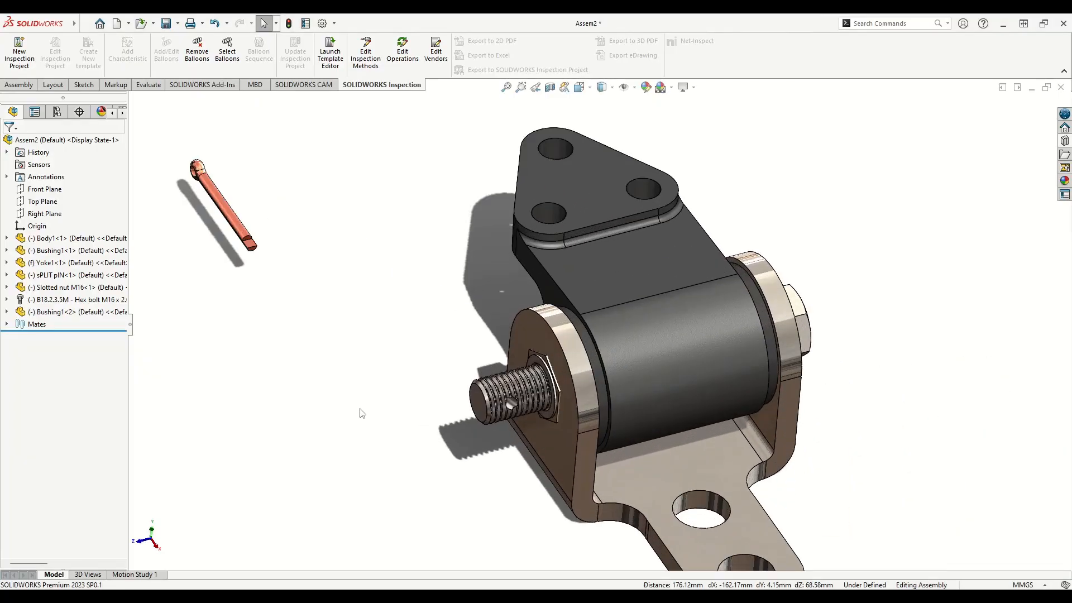
Step: Slide the slotted nut outward along the bolt's axis, away from the yoke's front lug
middle_click_drag(359, 411, 387, 395)
left_click_drag(586, 397, 299, 436)
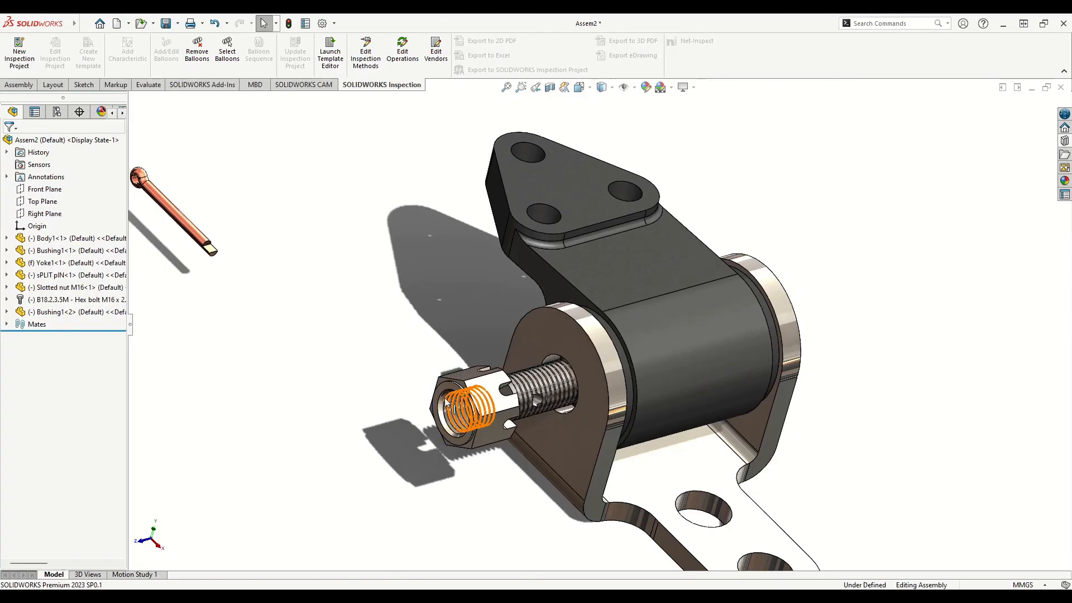
middle_click_drag(368, 421, 355, 405)
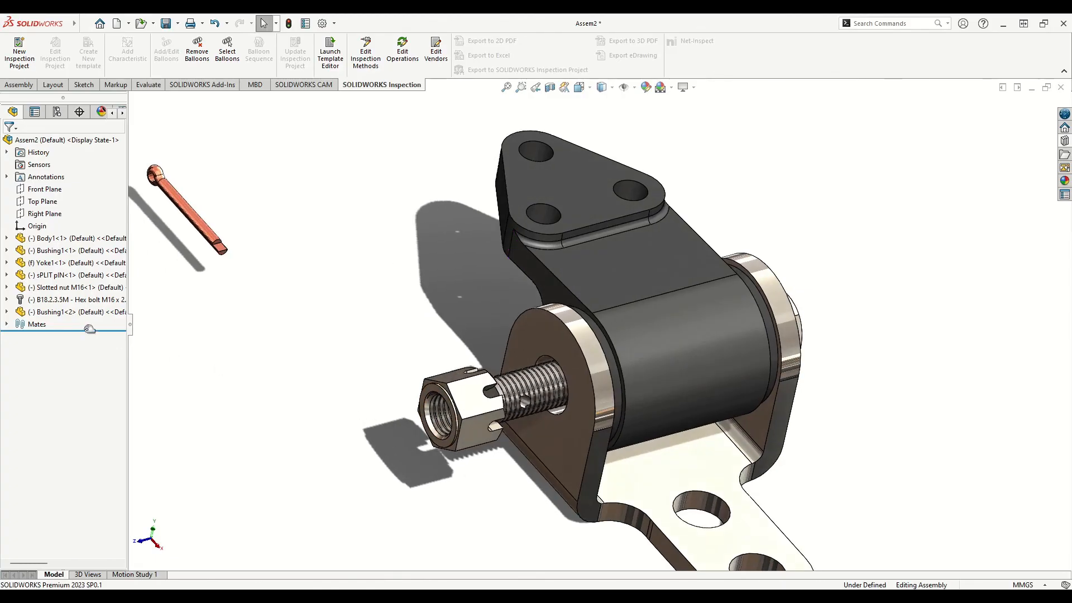
Step: Edit the slotted nut's Concentric5 mate to flip its alignment so the slots face away from the yoke
left_click(7, 324)
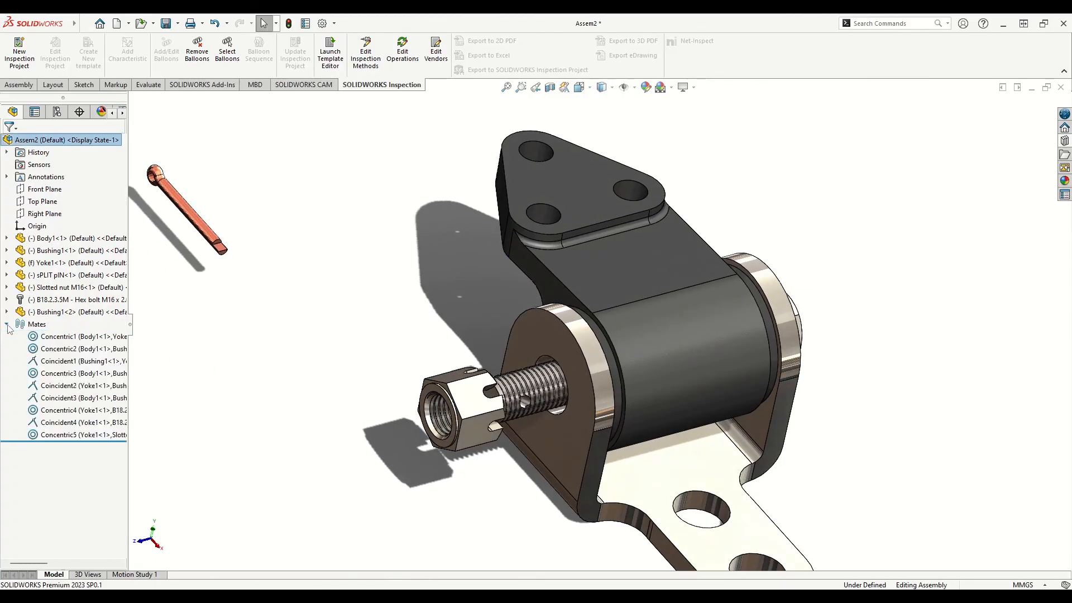
left_click(67, 435)
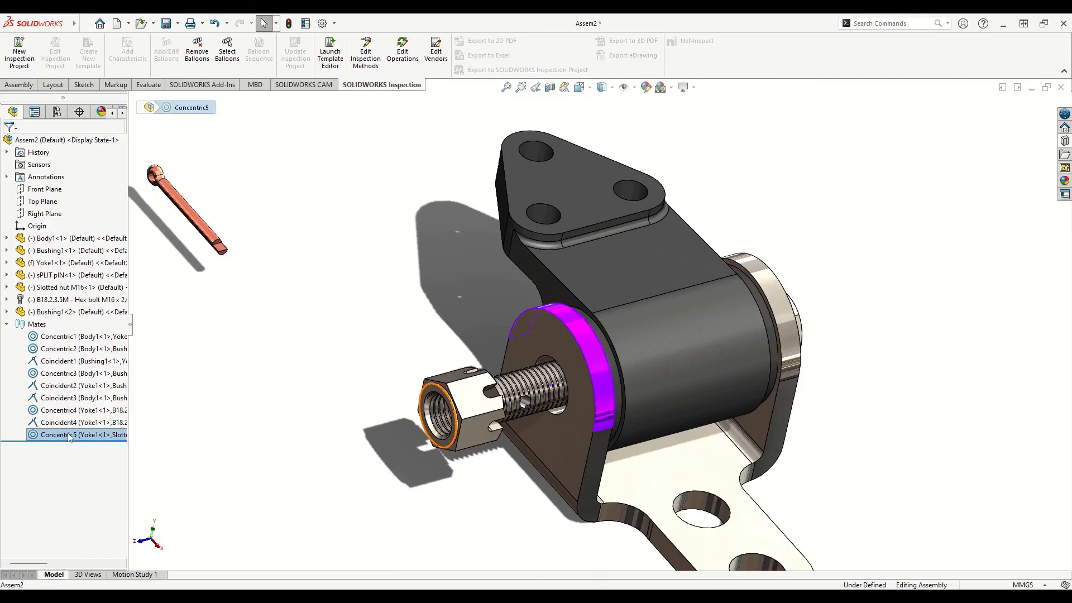
right_click(45, 438)
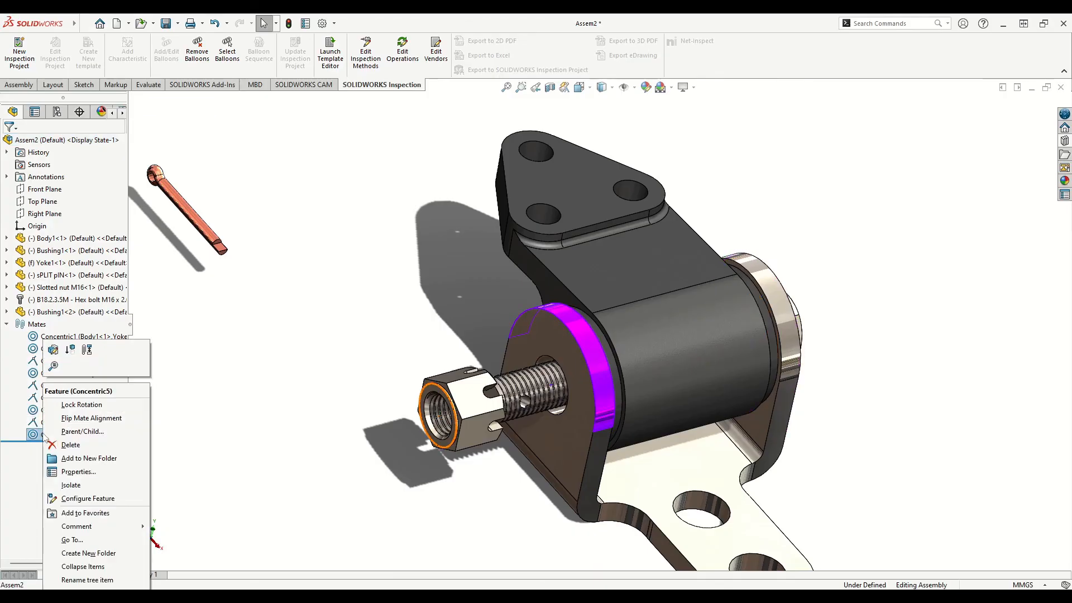
left_click(66, 350)
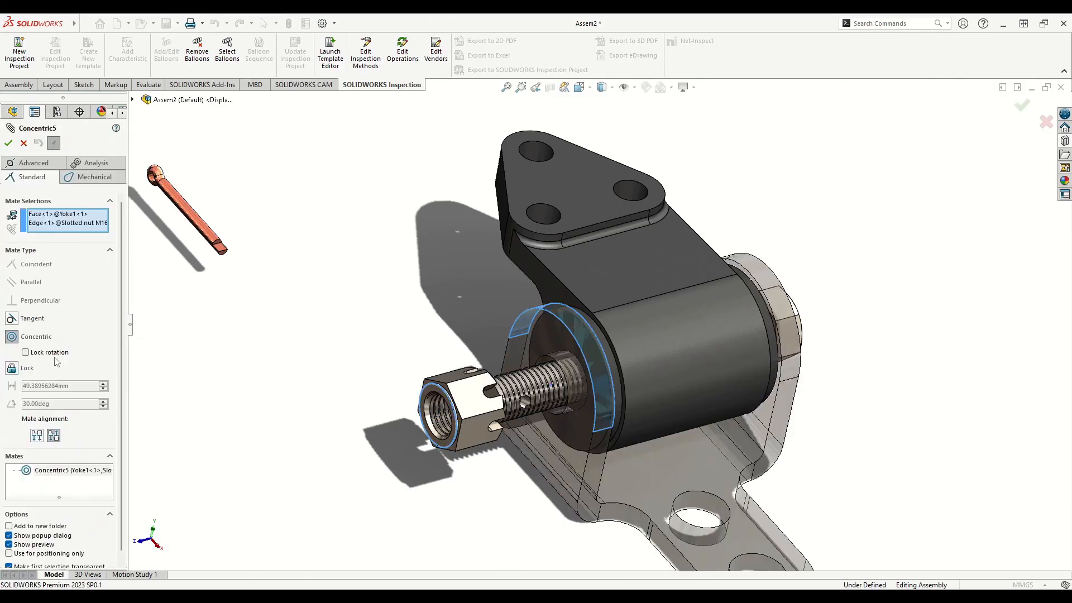
left_click(36, 438)
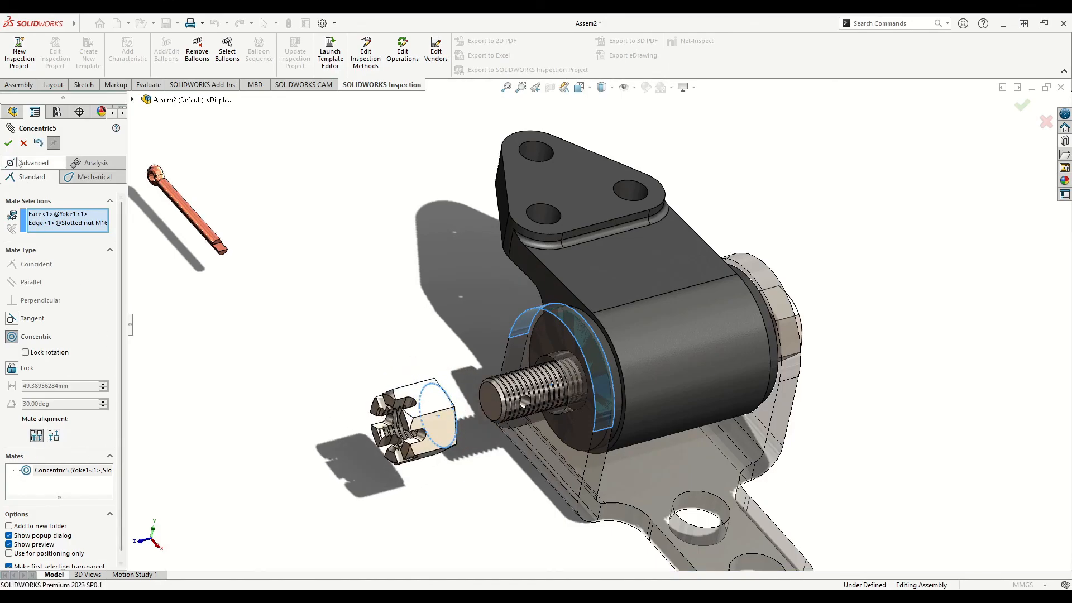
left_click(9, 143)
left_click(9, 144)
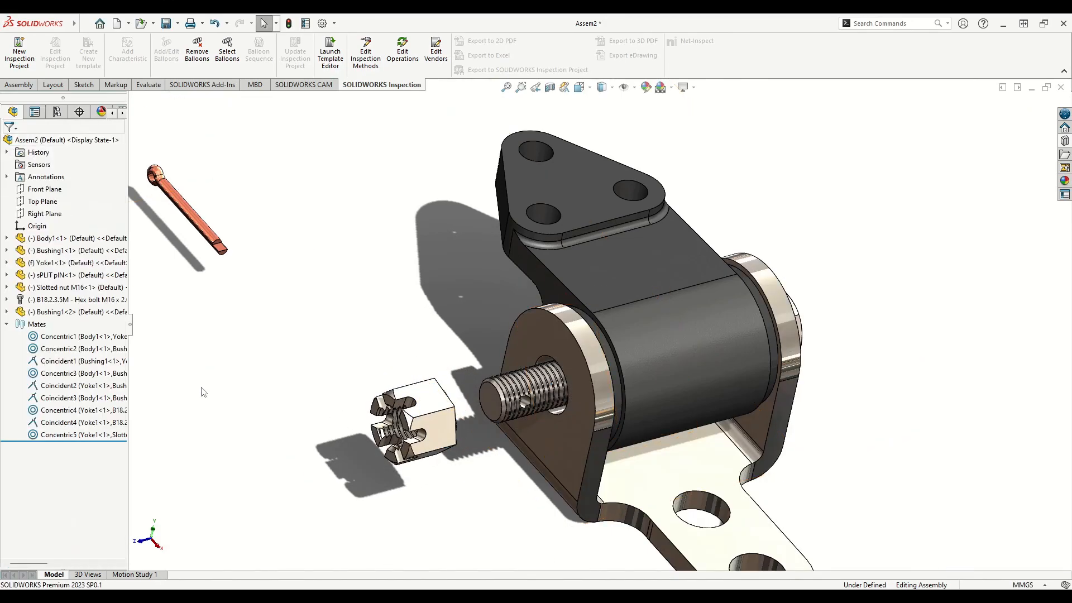
Step: Add a Coincident mate between the yoke's front lug face and the slotted nut's flat, unslotted end face
left_click(550, 320)
middle_click_drag(429, 460, 396, 477)
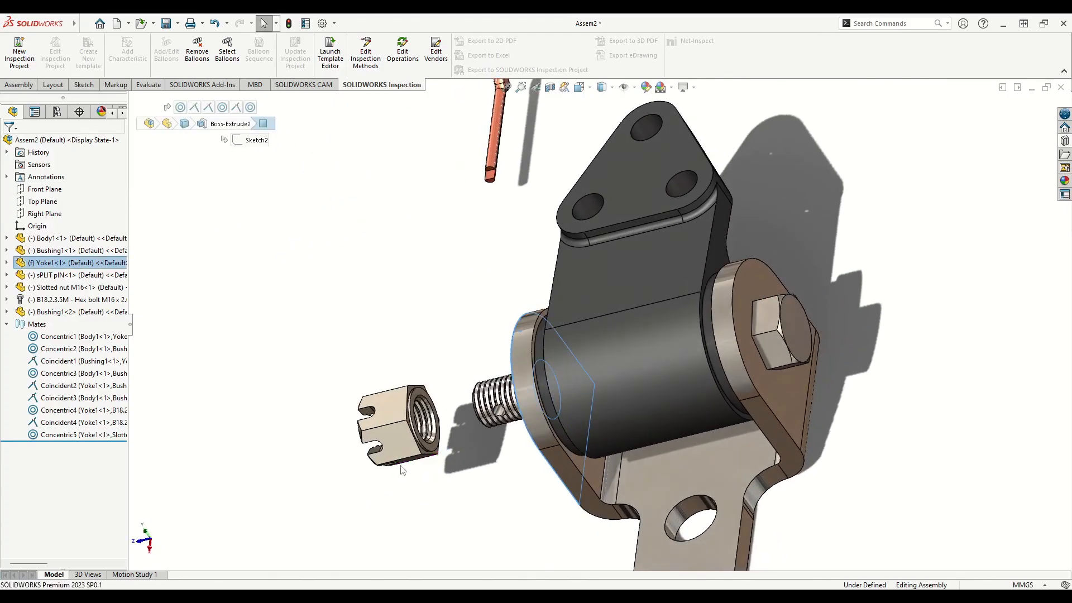
scroll(422, 403, "down", 5)
left_click(457, 367, "ctrl")
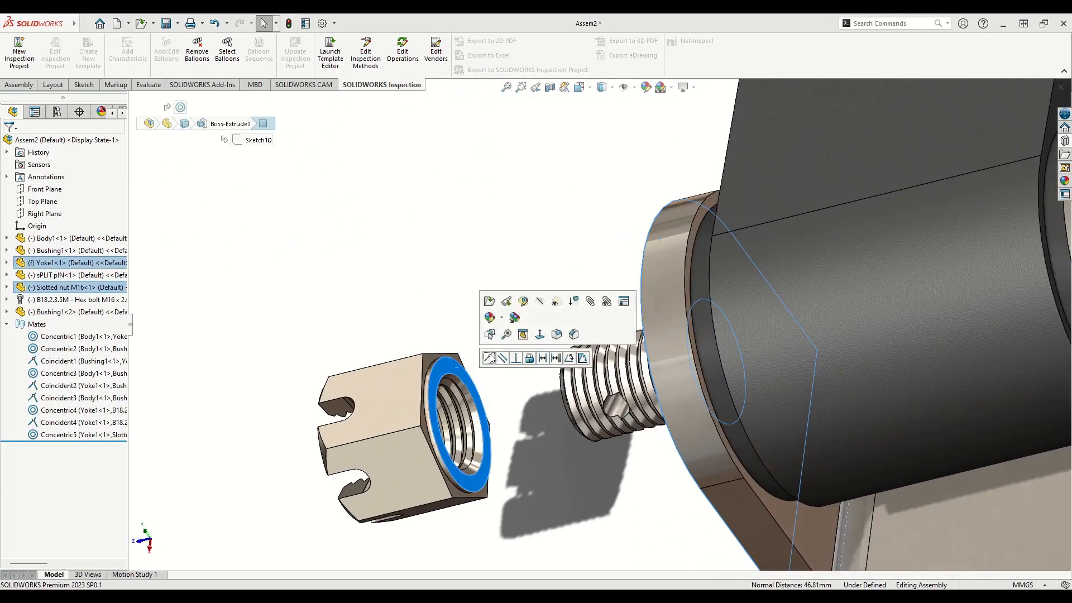
left_click(489, 358)
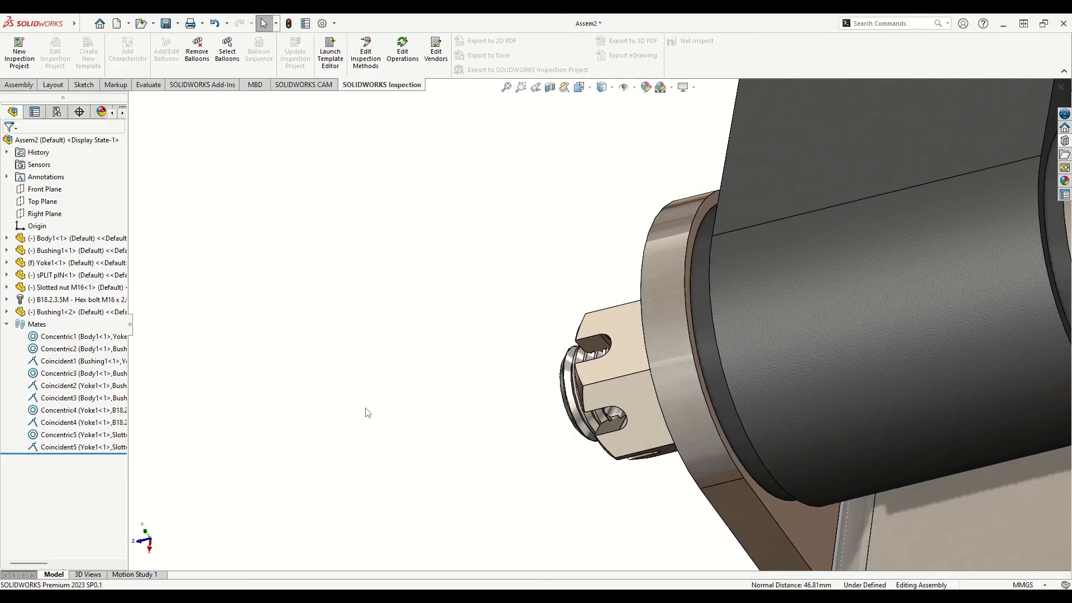
Step: Examine how the slotted nut's slots line up with the drilled cross hole in the hex bolt's threaded end
key("f")
middle_click_drag(572, 361, 561, 352)
scroll(561, 351, "down", 10)
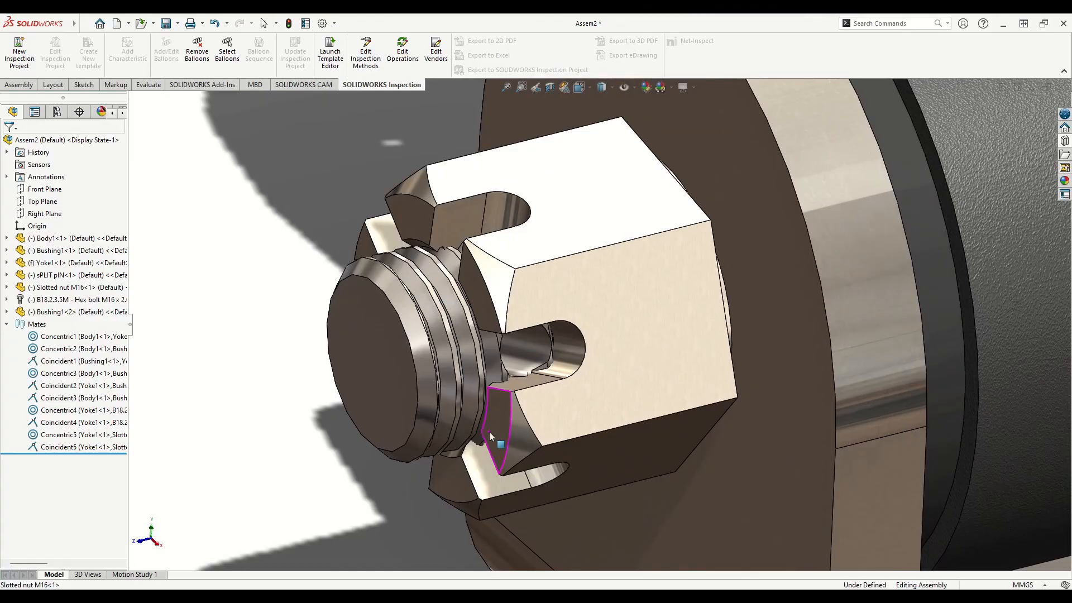
middle_click_drag(489, 431, 489, 407)
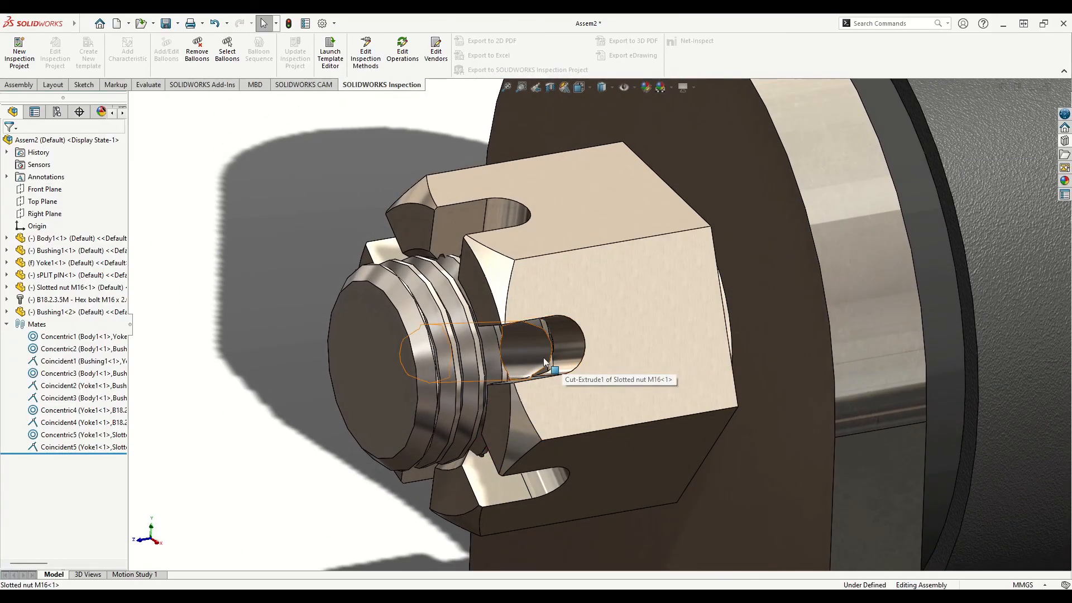
scroll(567, 354, "up", 3)
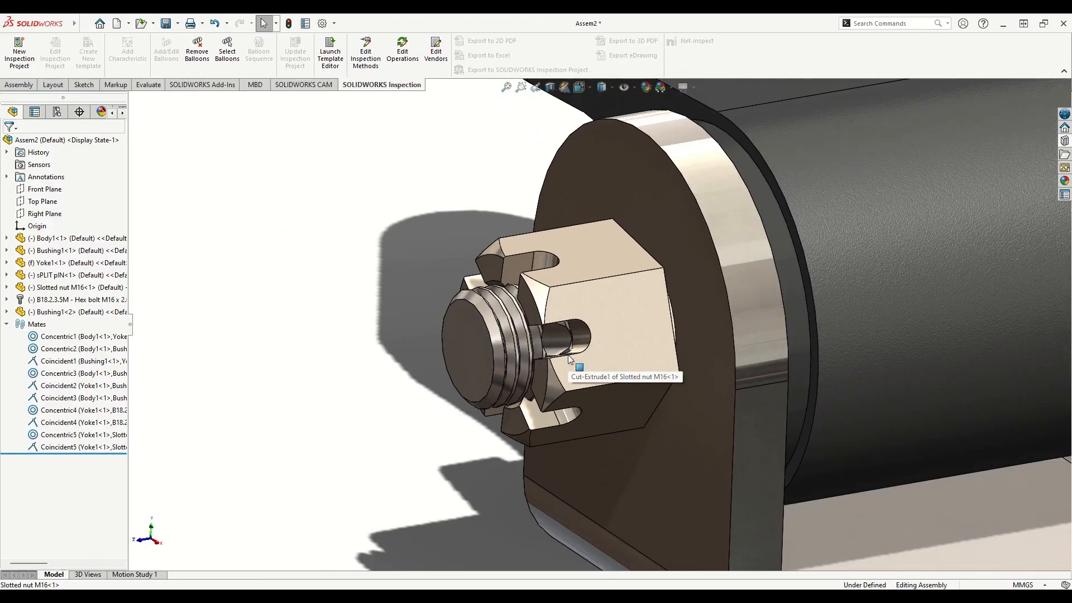
scroll(592, 345, "up", 1)
scroll(441, 386, "up", 2)
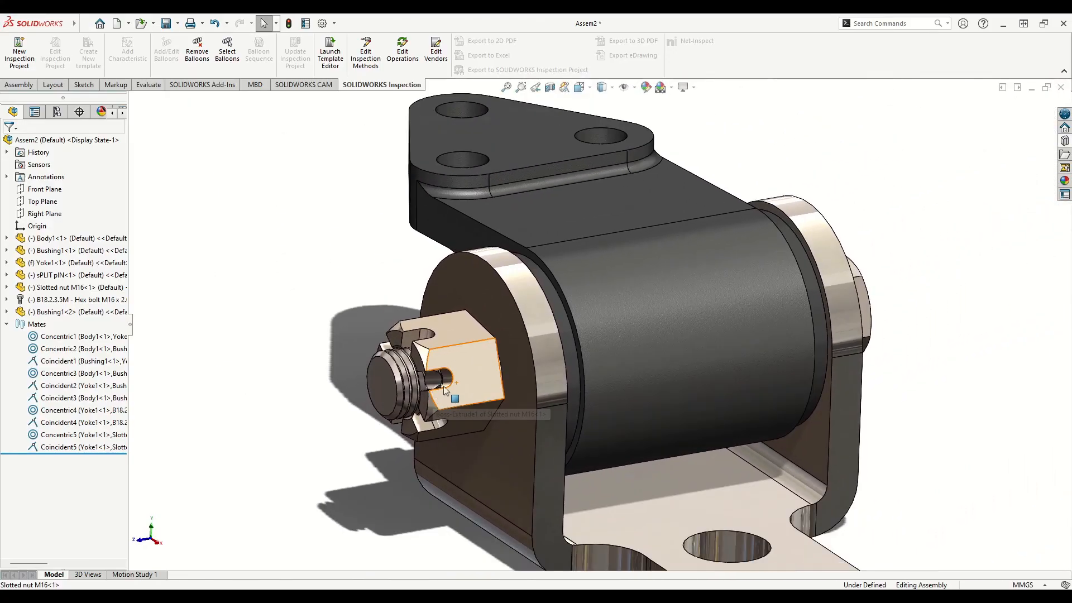
left_click(473, 369)
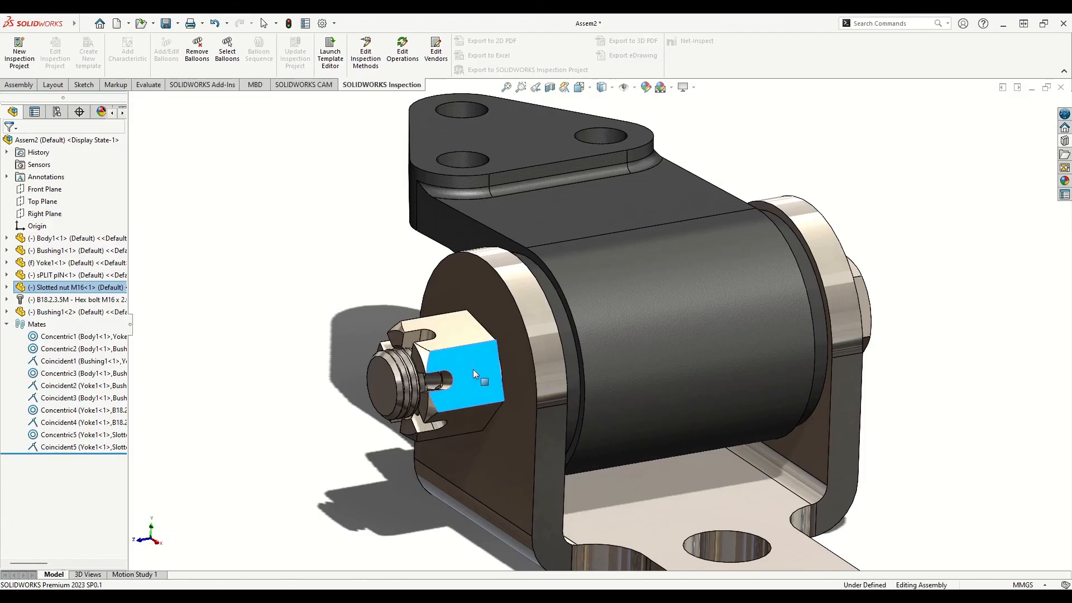
left_click(395, 376)
left_click(369, 369)
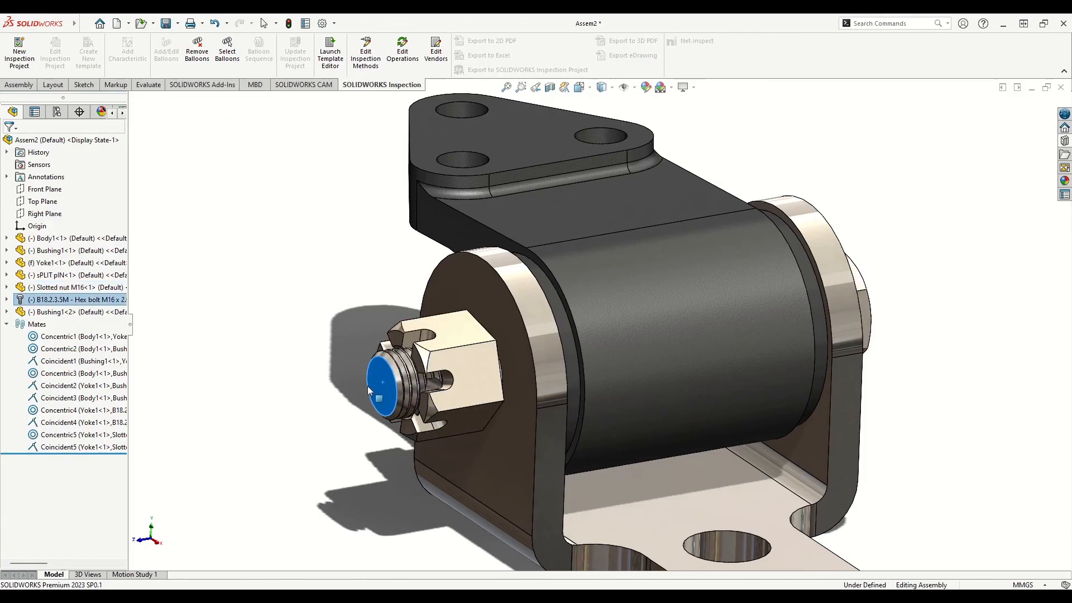
scroll(348, 399, "up", 3)
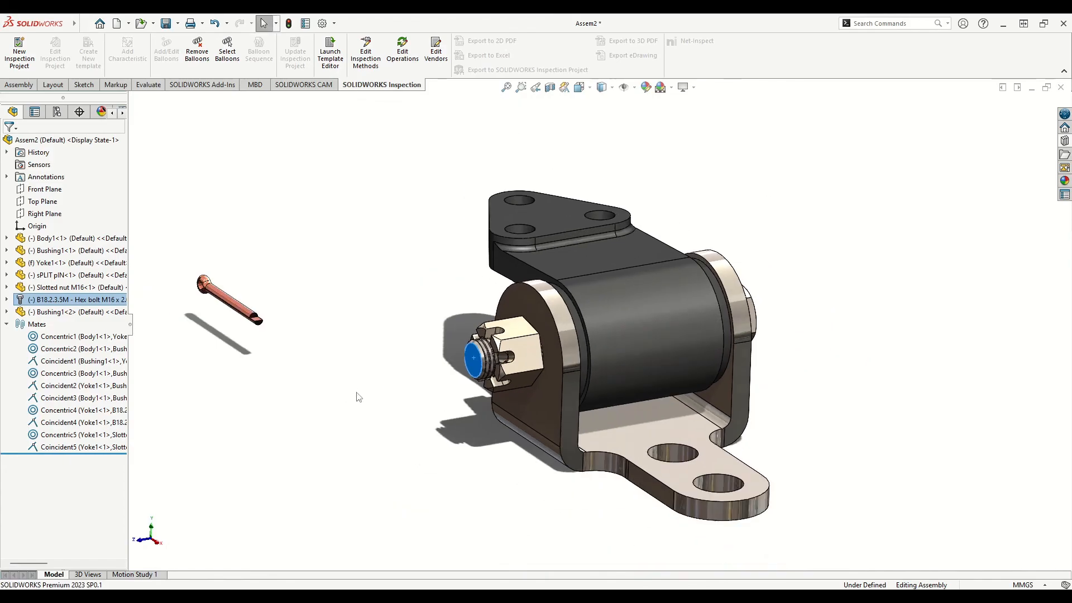
Step: Add a Concentric mate between the split pin's shank and the hex bolt's drilled cross hole, flipping the mate alignment
left_click(291, 356)
left_click(233, 304)
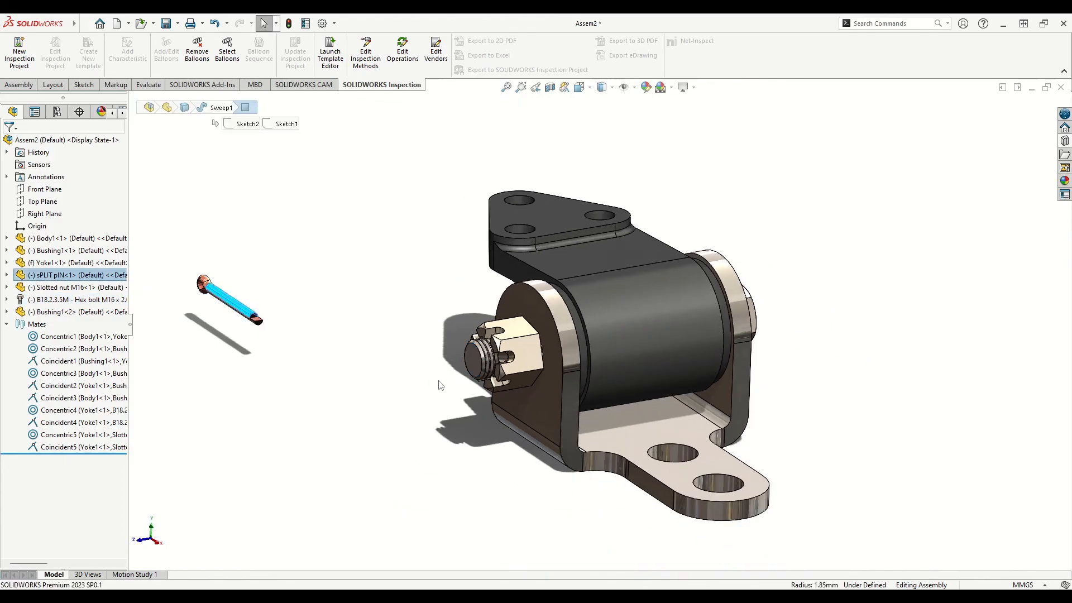
scroll(533, 372, "down", 4)
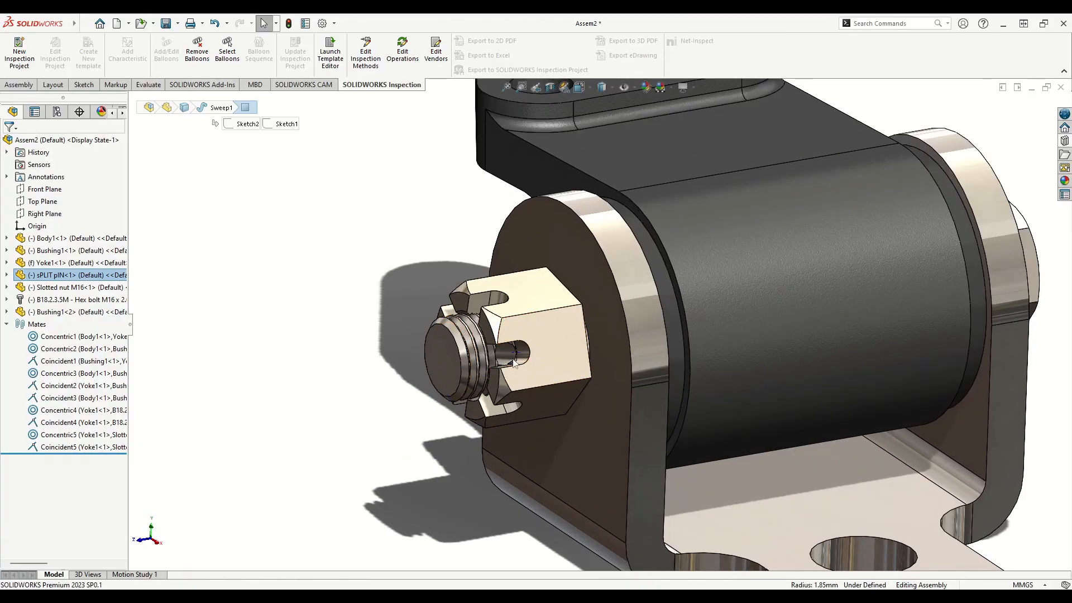
left_click(509, 356, "ctrl")
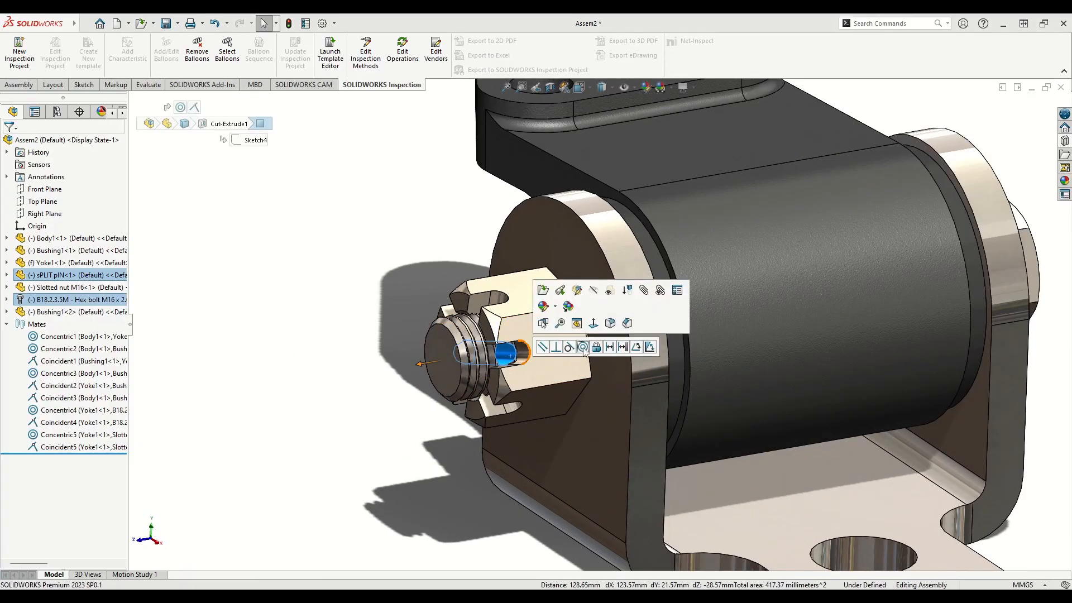
left_click(582, 347)
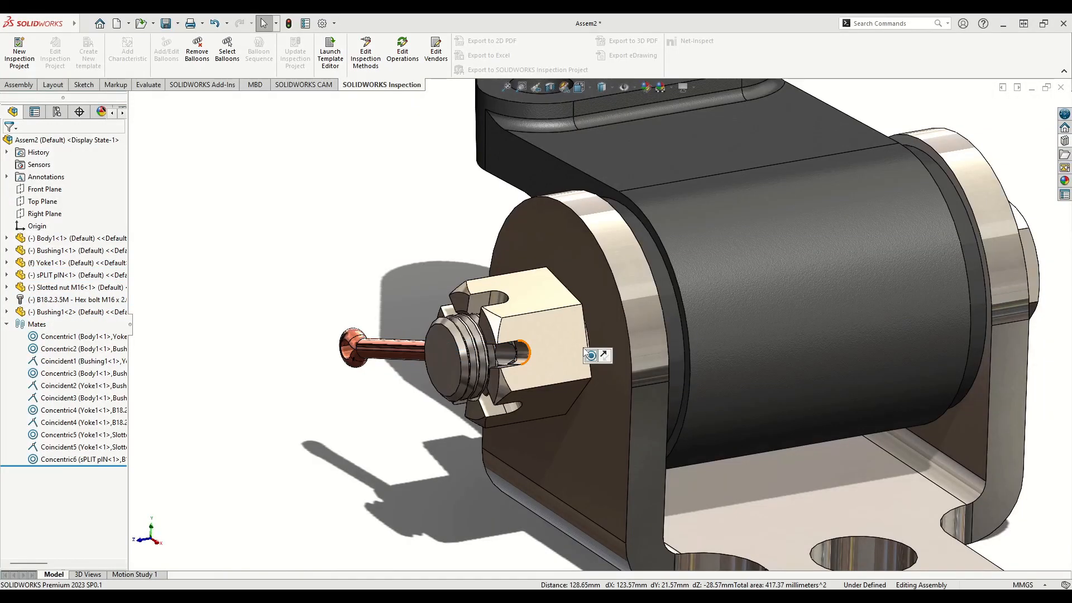
left_click(603, 356)
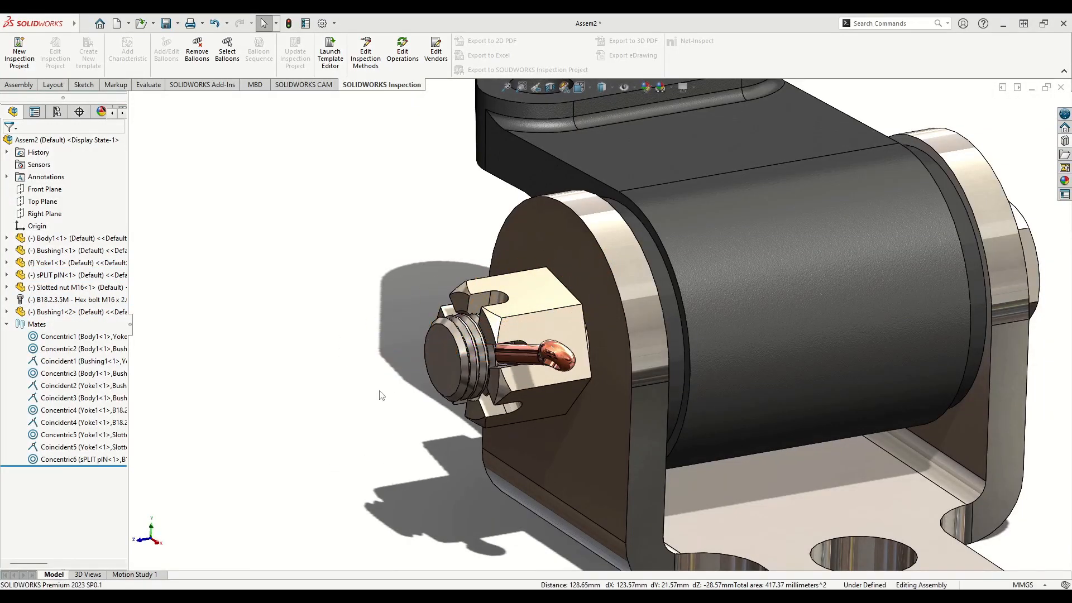
Step: Slide the split pin along the bolt's cross hole until its eye sits close to the slotted nut
left_click_drag(534, 359, 498, 356)
left_click(394, 430)
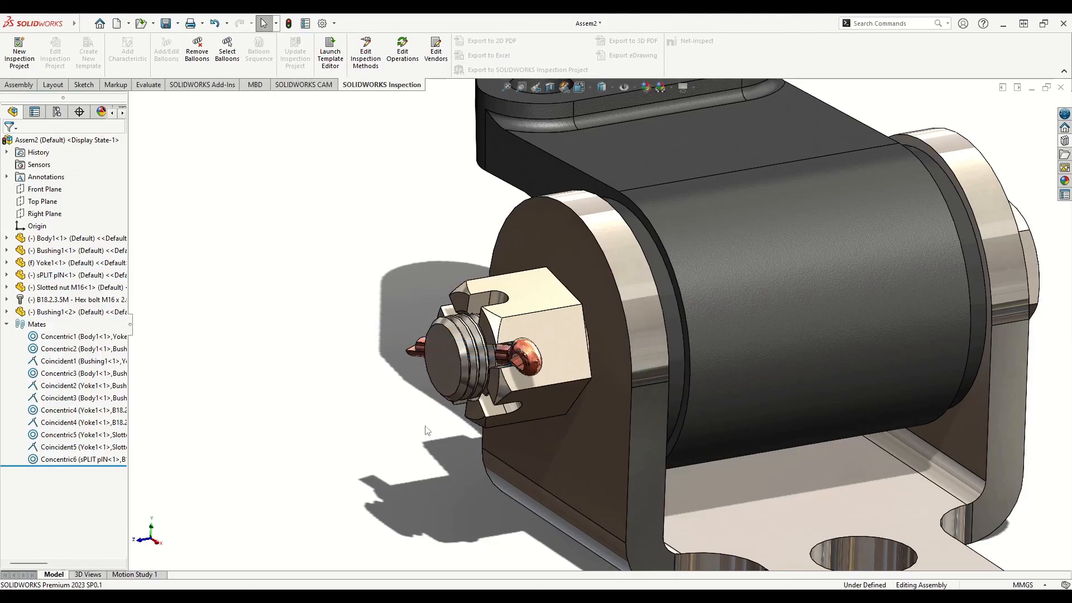
scroll(397, 429, "up", 3)
middle_click_drag(545, 410, 581, 517)
middle_click_drag(618, 487, 520, 480, "ctrl")
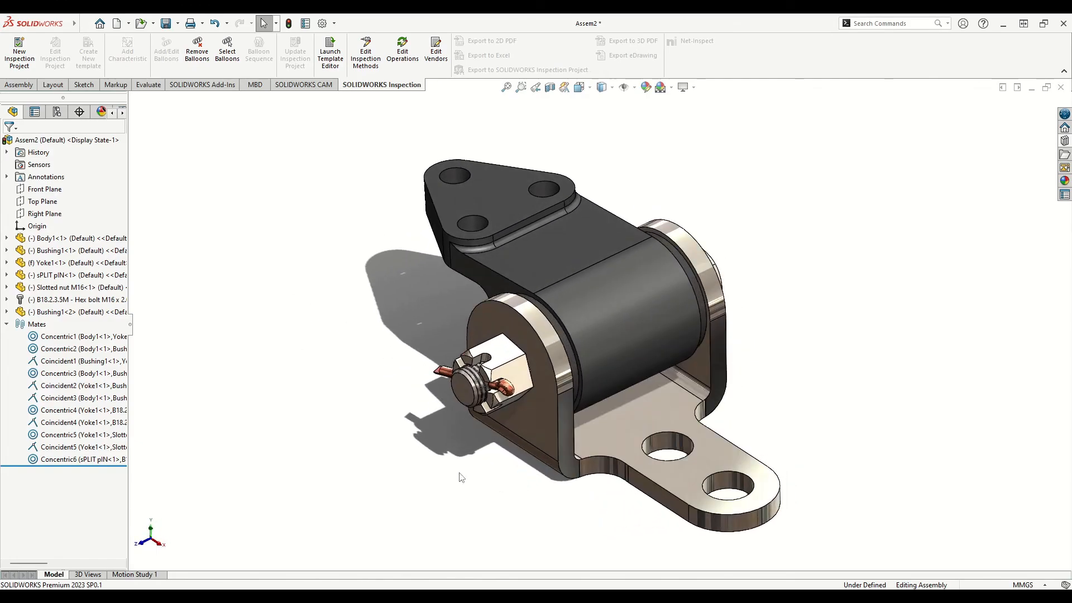